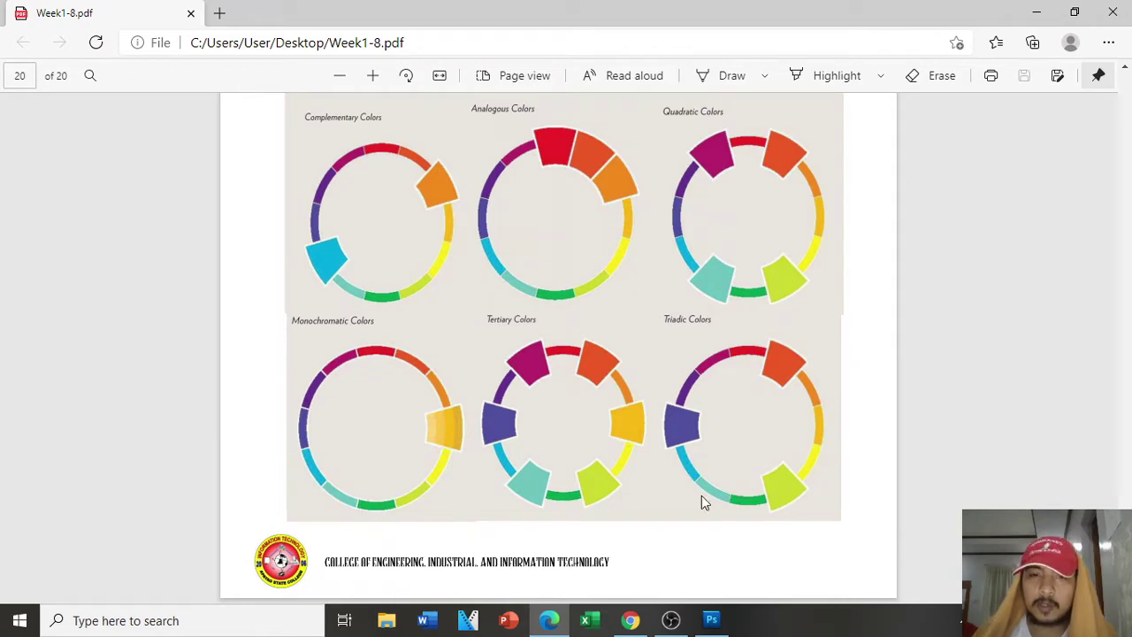
Step: Open Week1-8.pdf in Photoshop, importing page 20 with the colour wheel examples
{"action": "left_click", "coordinate": [713, 620]}
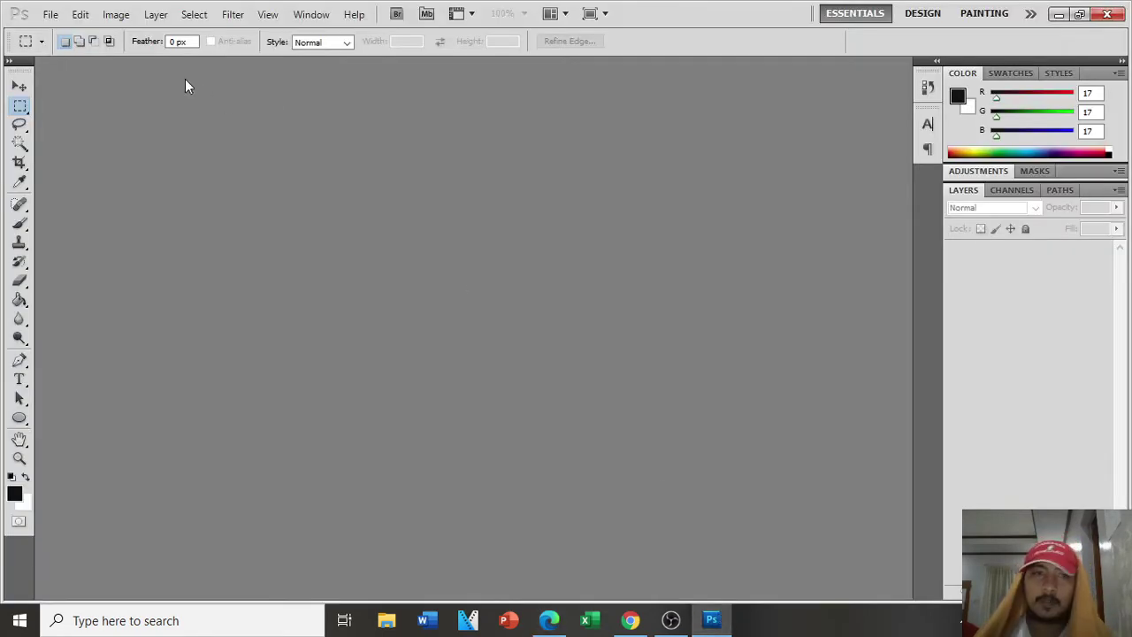
{"action": "left_click", "coordinate": [50, 14]}
{"action": "left_click", "coordinate": [67, 48]}
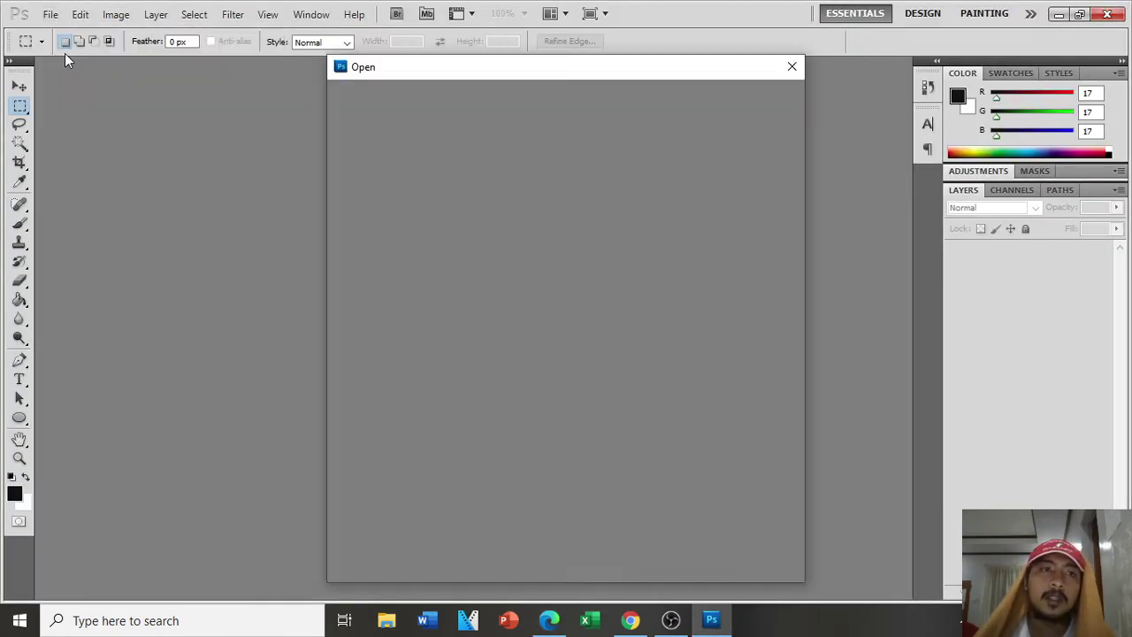
{"action": "scroll", "coordinate": [609, 201], "scroll_direction": "down", "scroll_amount": 10}
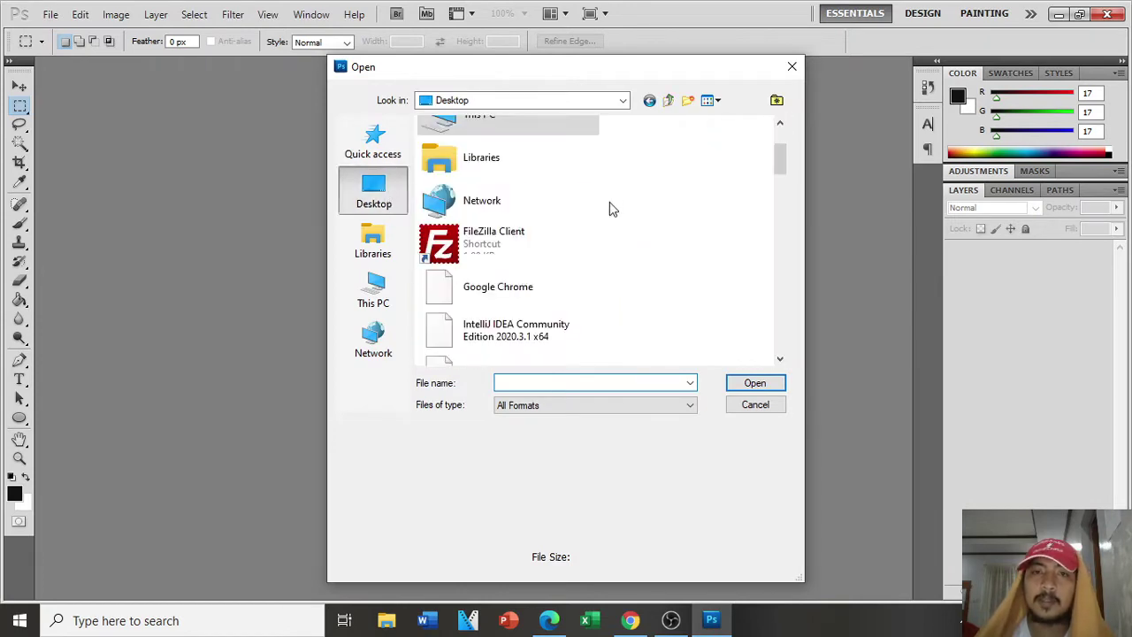
{"action": "scroll", "coordinate": [575, 240], "scroll_direction": "down", "scroll_amount": 5}
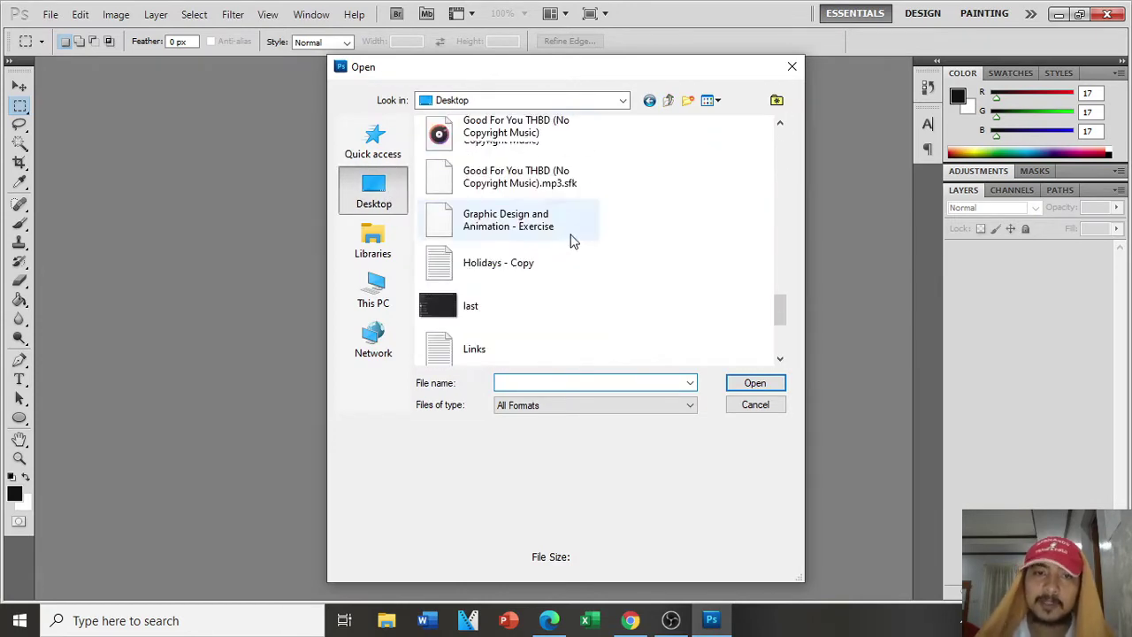
{"action": "left_click", "coordinate": [483, 343]}
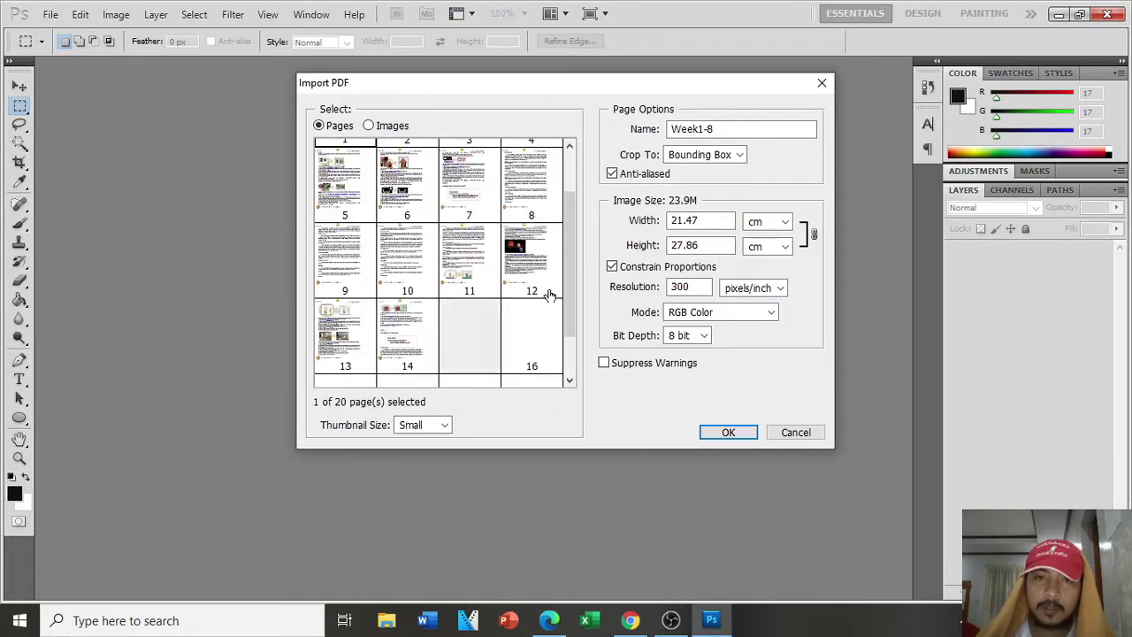
{"action": "left_click", "coordinate": [537, 343]}
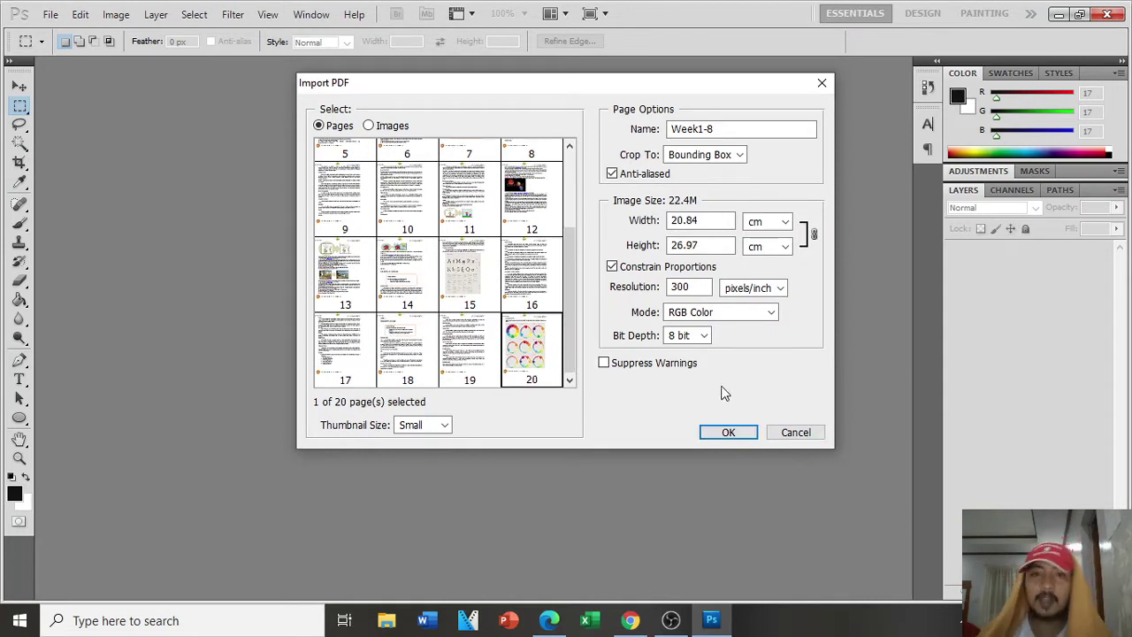
{"action": "left_click", "coordinate": [721, 431]}
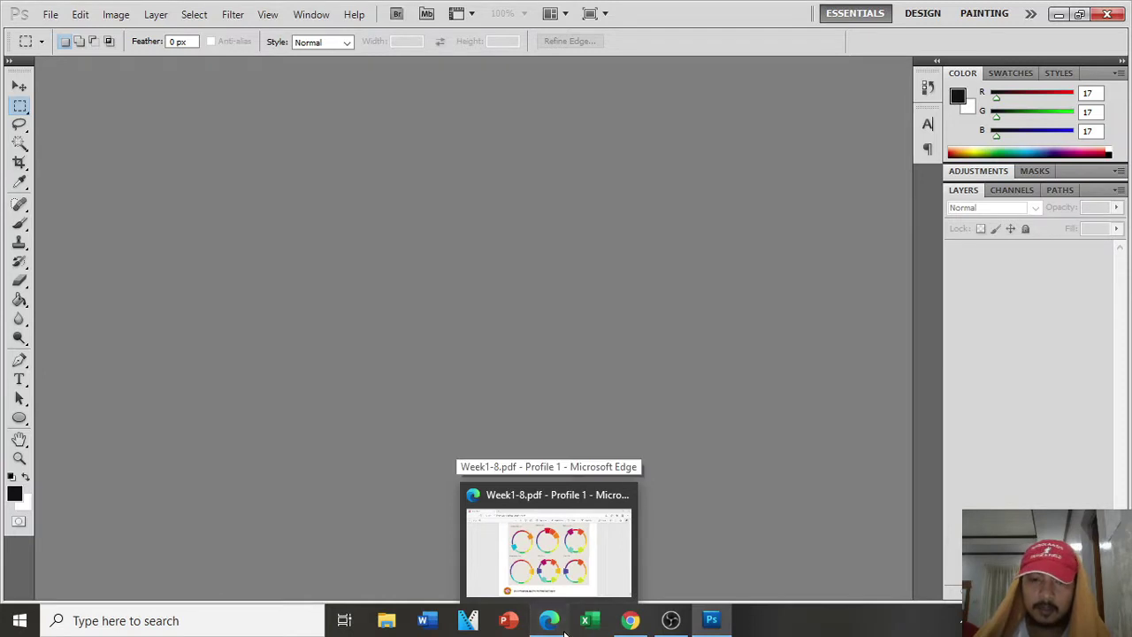
Step: Switch to Edge to read the Laboratory Activity colour wheel instructions in Week1-8.pdf
{"action": "left_click", "coordinate": [563, 623]}
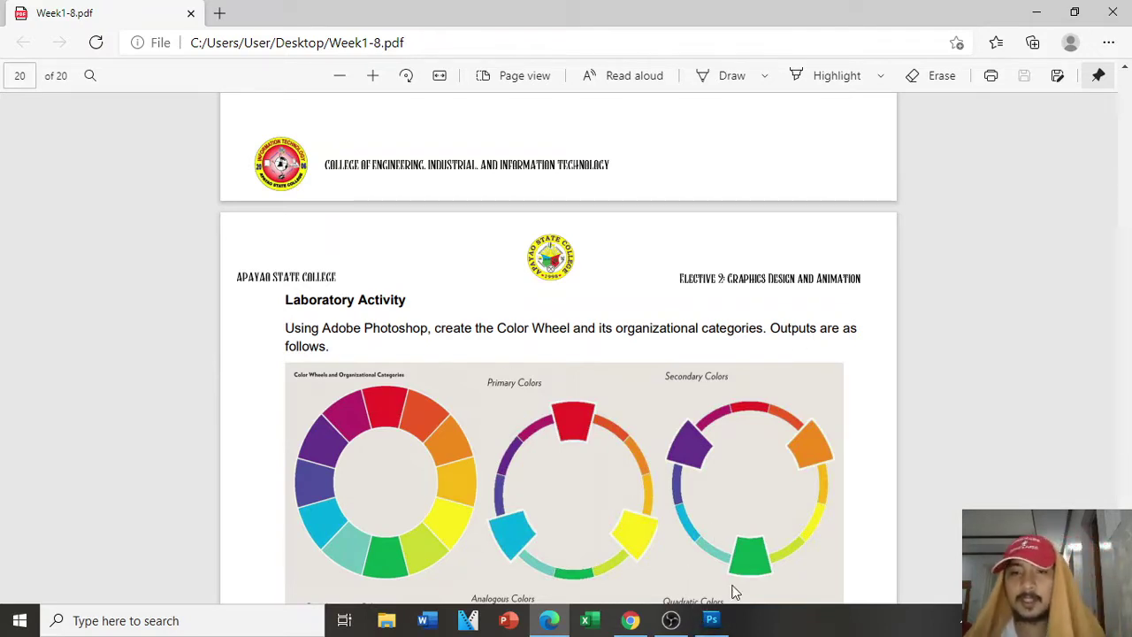
{"action": "mouse_move", "coordinate": [715, 620]}
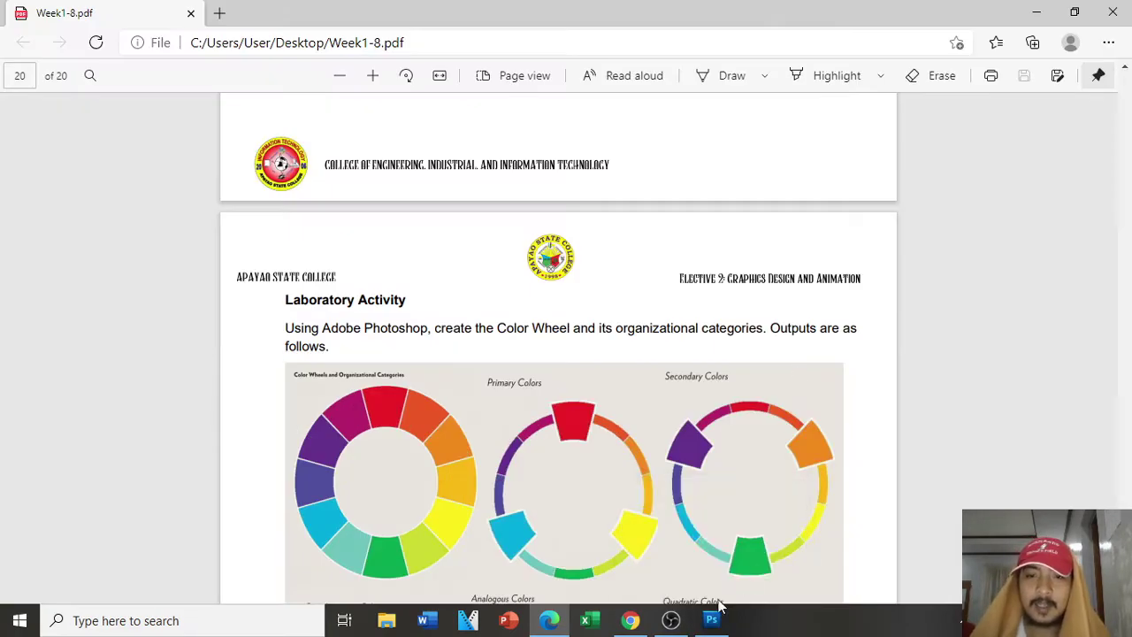
Step: Zoom into the imported page and marquee-select the first full colour wheel with its title
{"action": "left_click", "coordinate": [712, 621]}
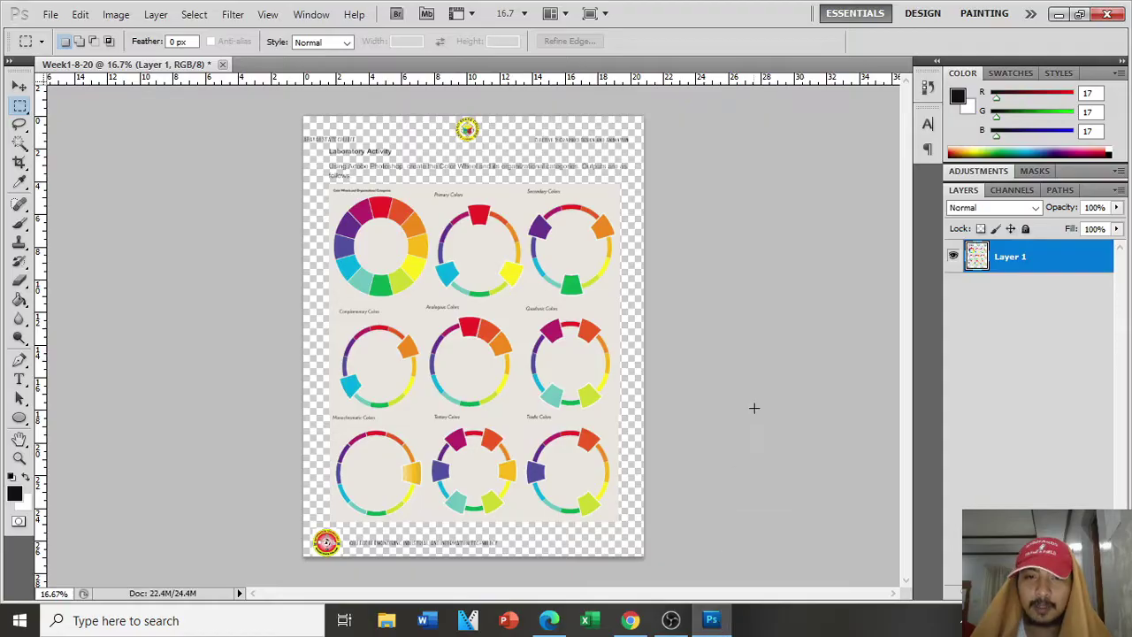
{"action": "key", "text": "ctrl+plus"}
{"action": "key", "text": "ctrl+plus"}
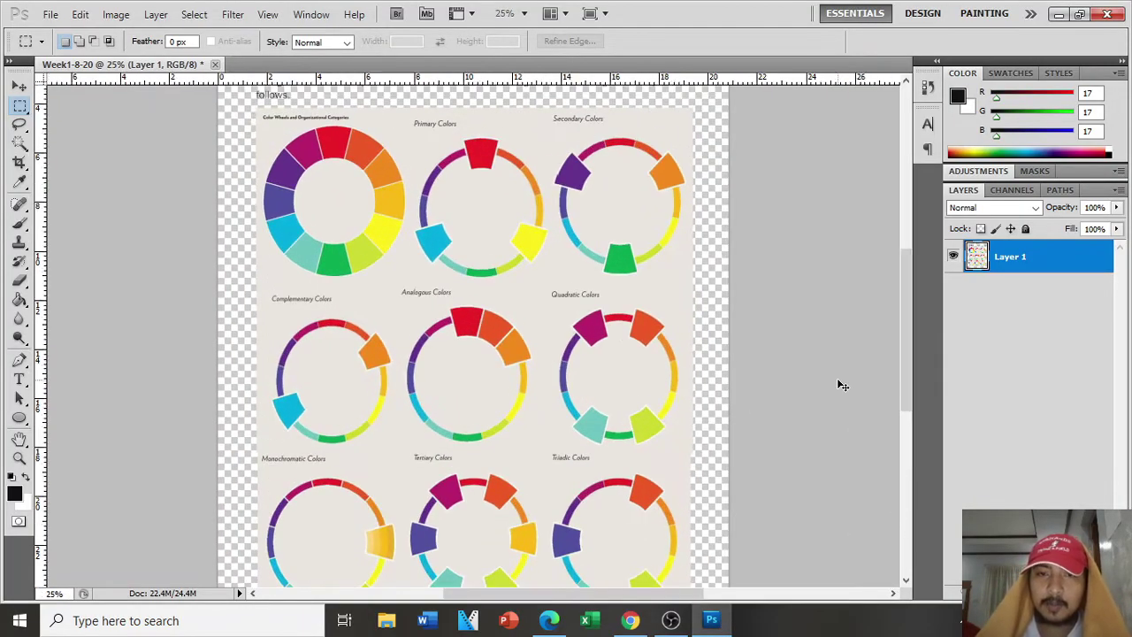
{"action": "scroll", "coordinate": [674, 358], "scroll_direction": "up", "scroll_amount": 2}
{"action": "scroll", "coordinate": [674, 358], "scroll_direction": "up", "scroll_amount": 1}
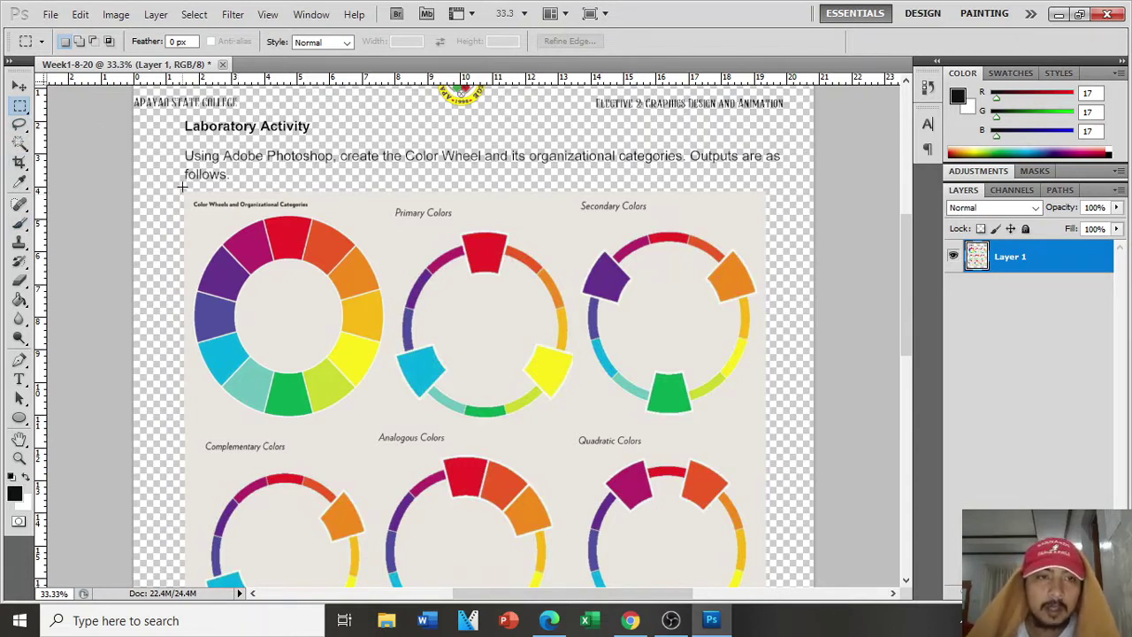
{"action": "left_click_drag", "start_coordinate": [183, 191], "coordinate": [389, 430]}
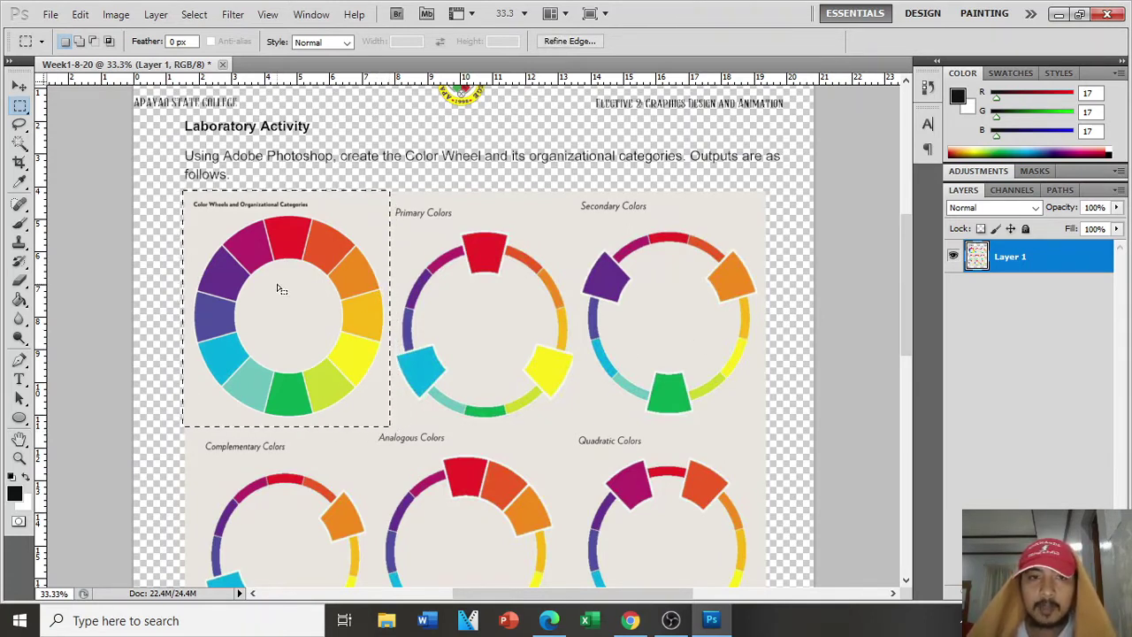
Step: Create a new 500×400 px document with a white background
{"action": "left_click", "coordinate": [51, 15]}
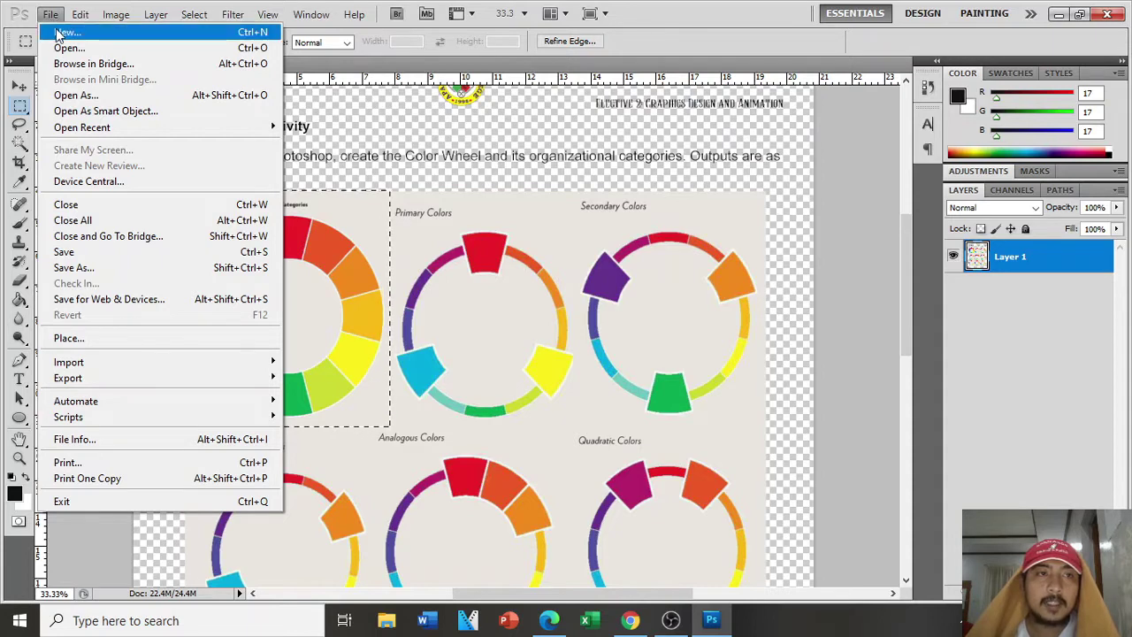
{"action": "left_click", "coordinate": [62, 32]}
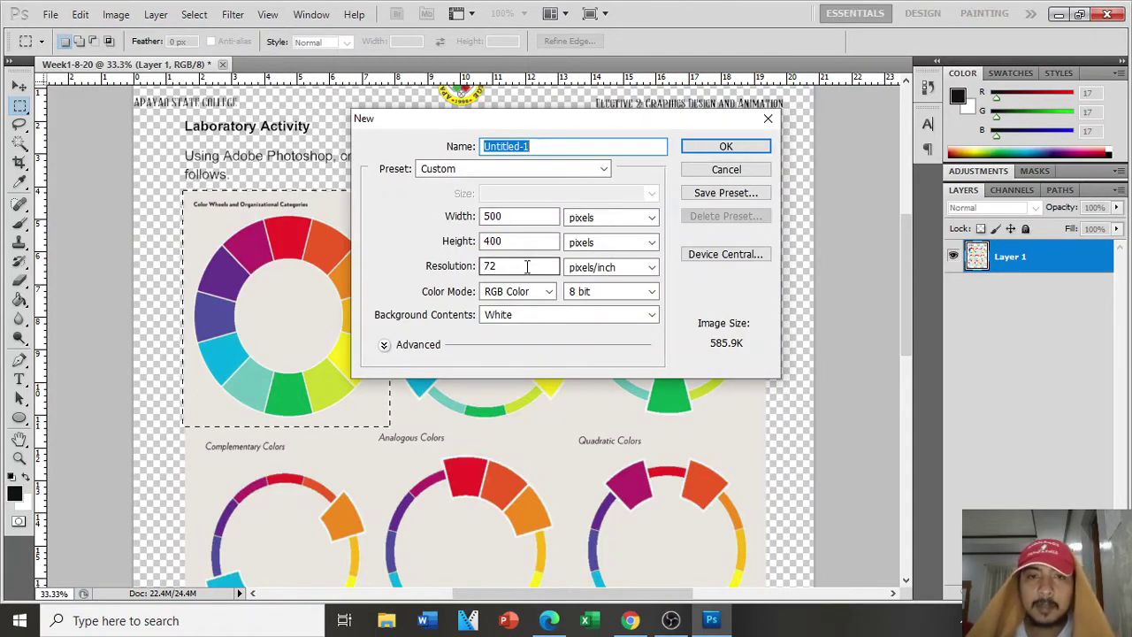
{"action": "left_click", "coordinate": [735, 149]}
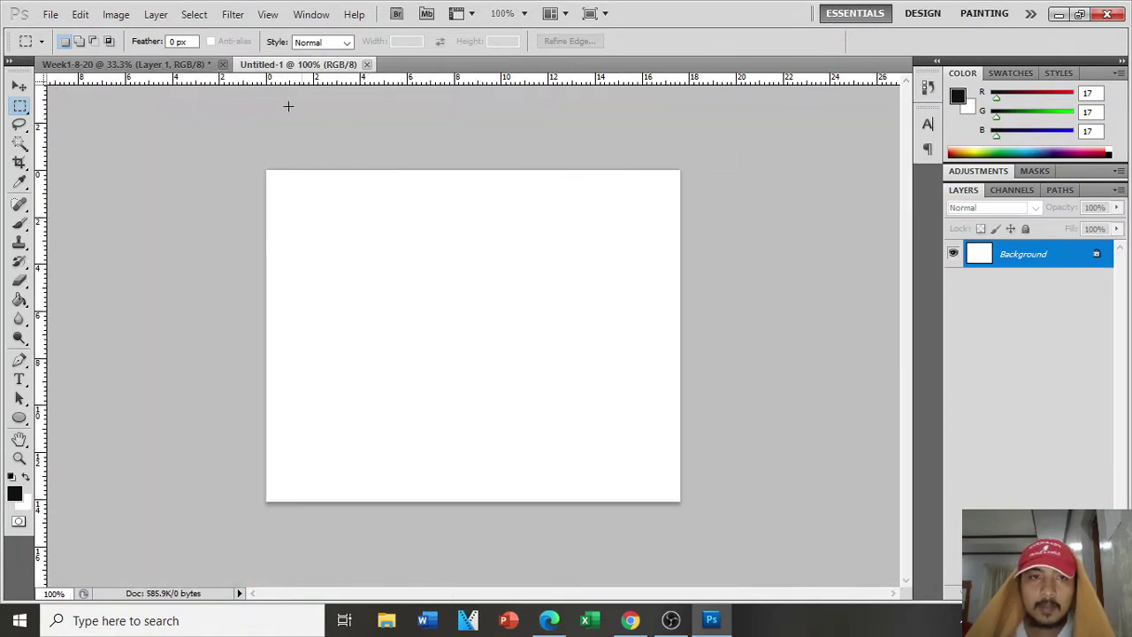
Step: Drag the selected colour wheel into the new document as Layer 1, then re-dock it as a tab
{"action": "left_click", "coordinate": [121, 62]}
{"action": "left_click", "coordinate": [292, 68]}
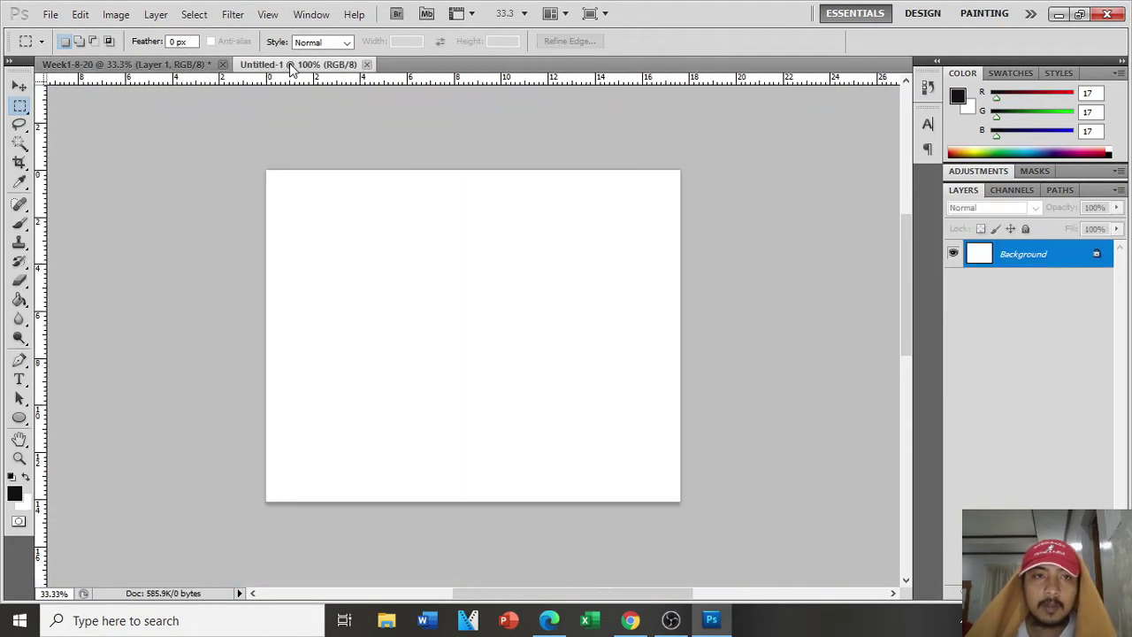
{"action": "left_click_drag", "start_coordinate": [292, 67], "coordinate": [329, 160]}
{"action": "left_click", "coordinate": [21, 87]}
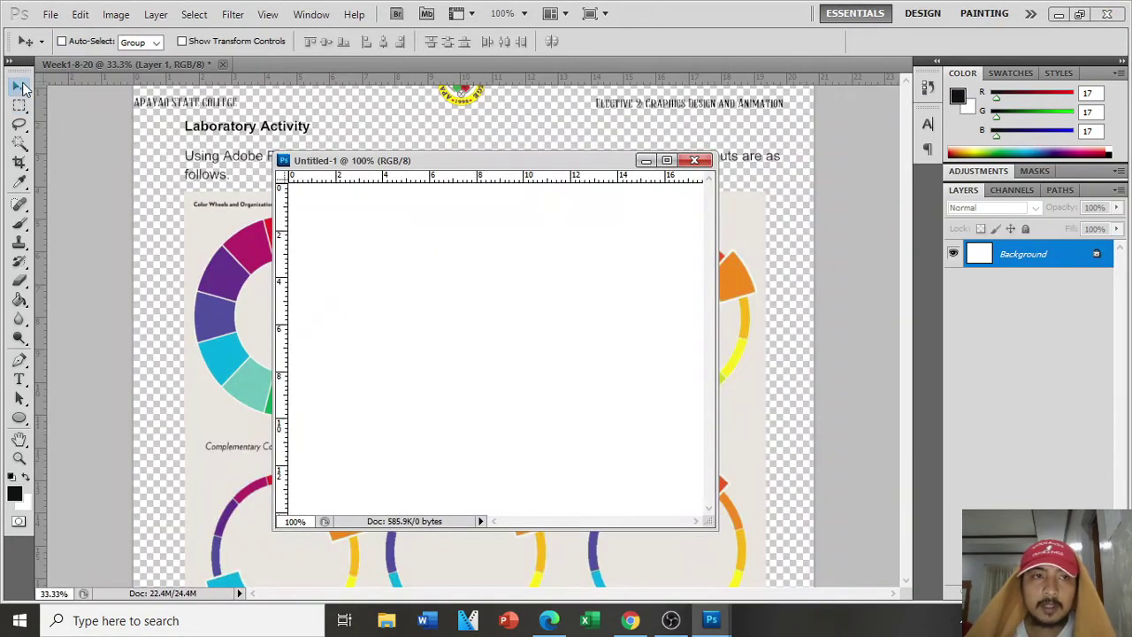
{"action": "left_click_drag", "start_coordinate": [445, 161], "coordinate": [616, 144]}
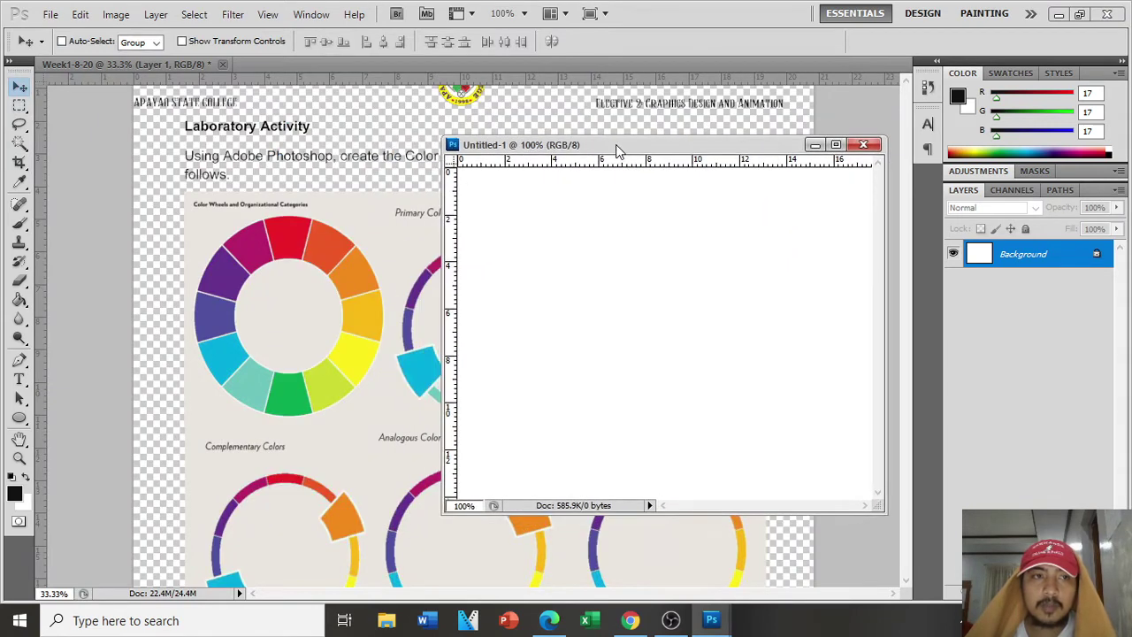
{"action": "left_click", "coordinate": [293, 290]}
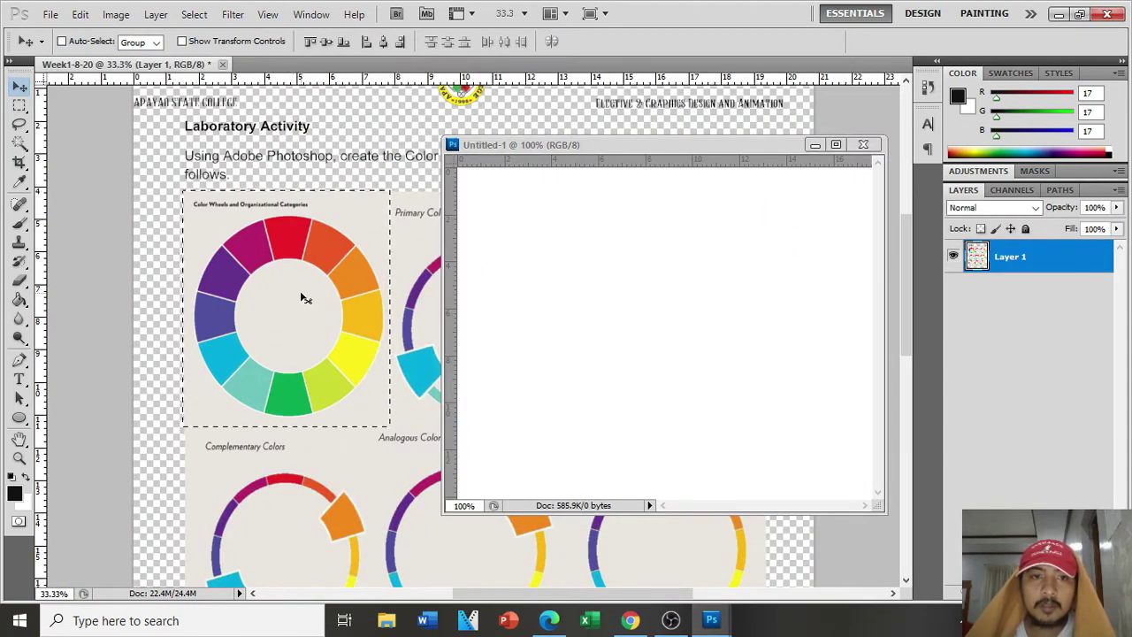
{"action": "left_click_drag", "start_coordinate": [301, 298], "coordinate": [698, 256]}
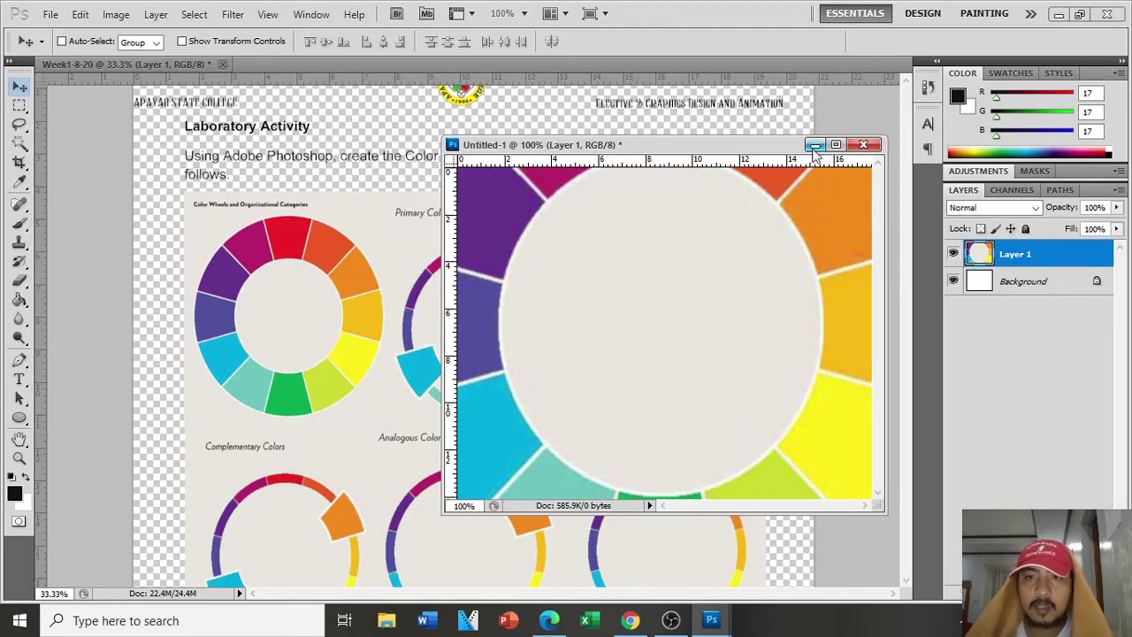
{"action": "left_click", "coordinate": [813, 146]}
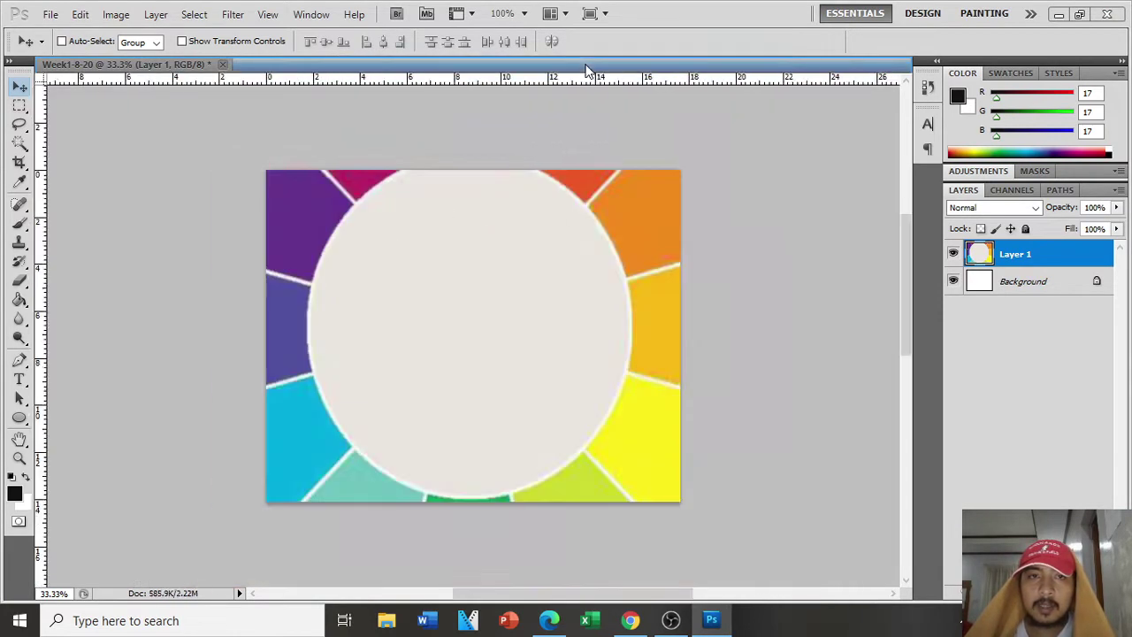
{"action": "left_click_drag", "start_coordinate": [588, 69], "coordinate": [589, 71]}
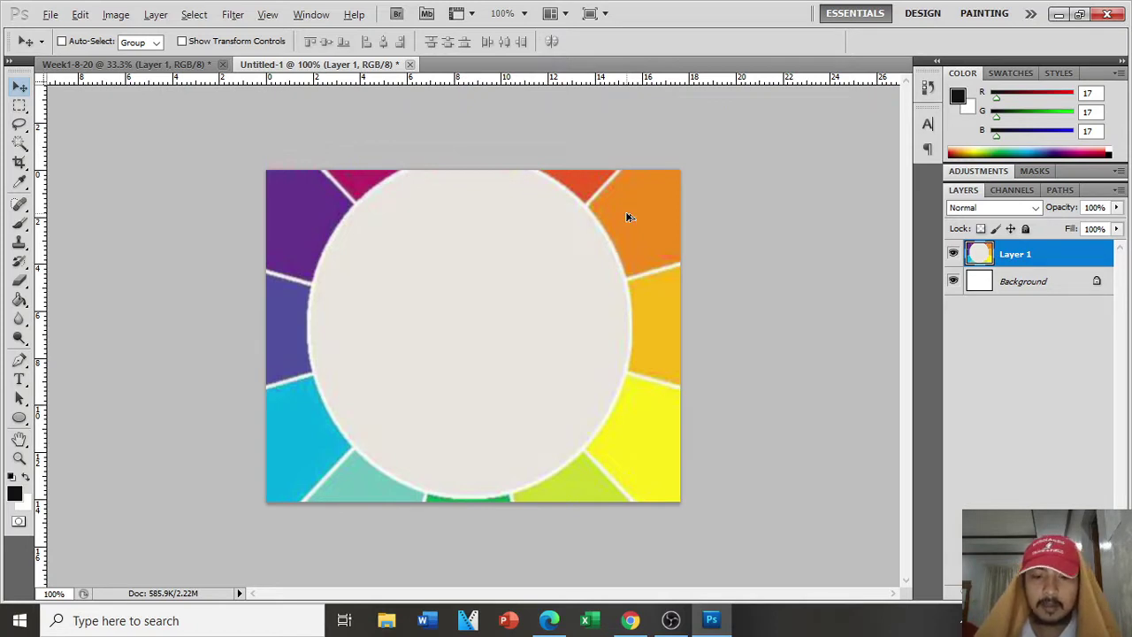
Step: Check the image size with the document size shown in inches
{"action": "key", "text": "ctrl+alt+i"}
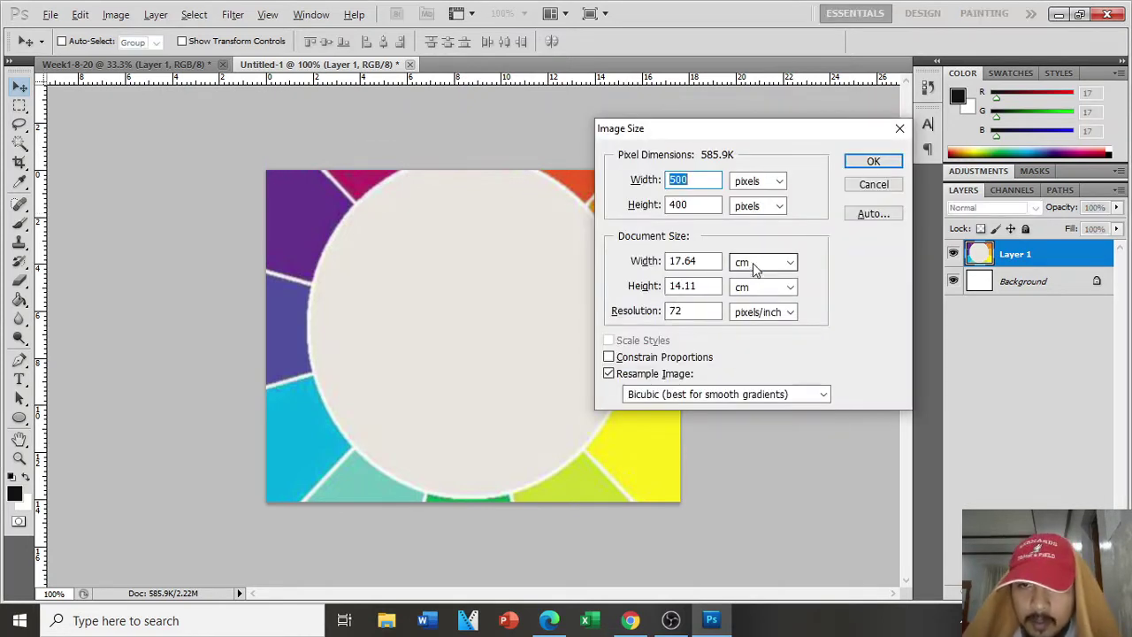
{"action": "left_click", "coordinate": [756, 262]}
{"action": "left_click", "coordinate": [754, 288]}
{"action": "left_click", "coordinate": [873, 162]}
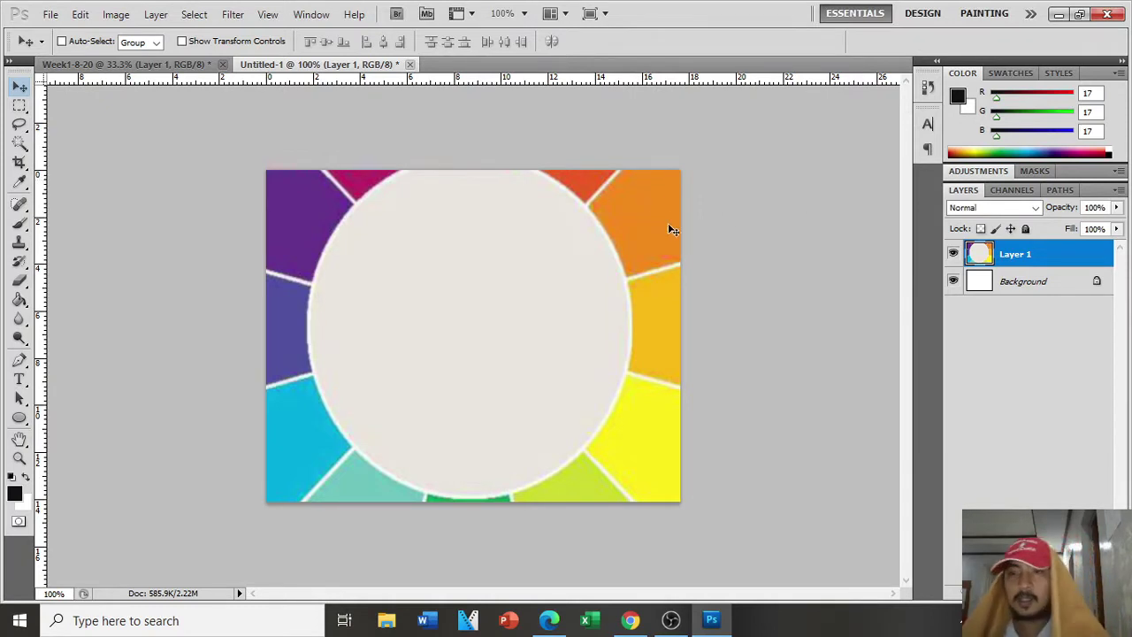
Step: Free Transform the colour wheel down to about 45.17% and centre it on the canvas
{"action": "key", "text": "ctrl+t"}
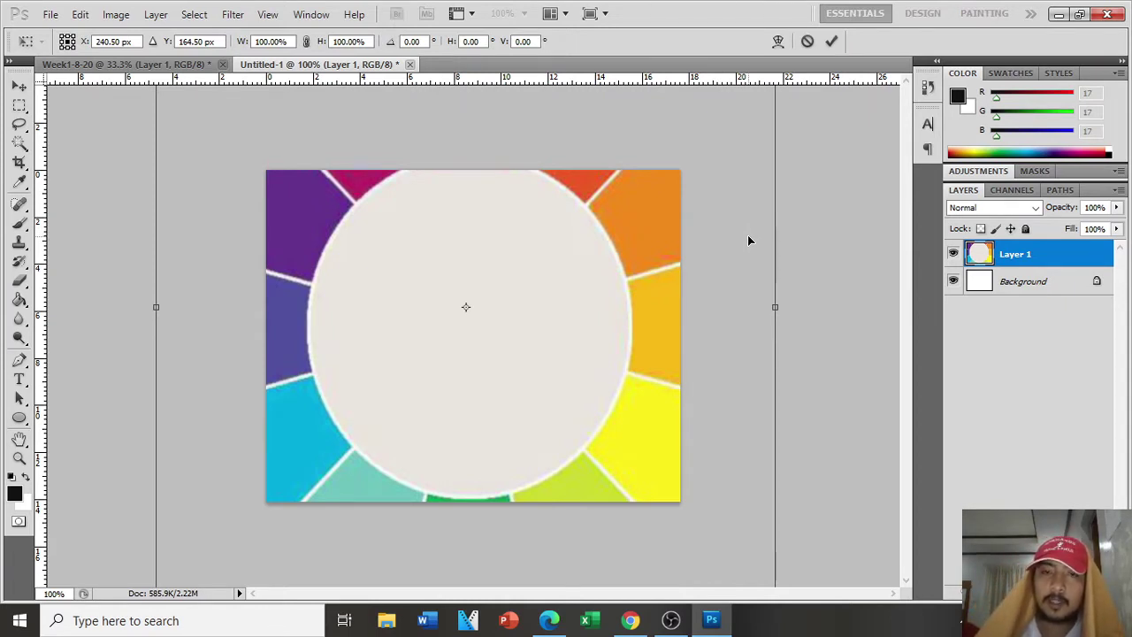
{"action": "key", "text": "ctrl+minus"}
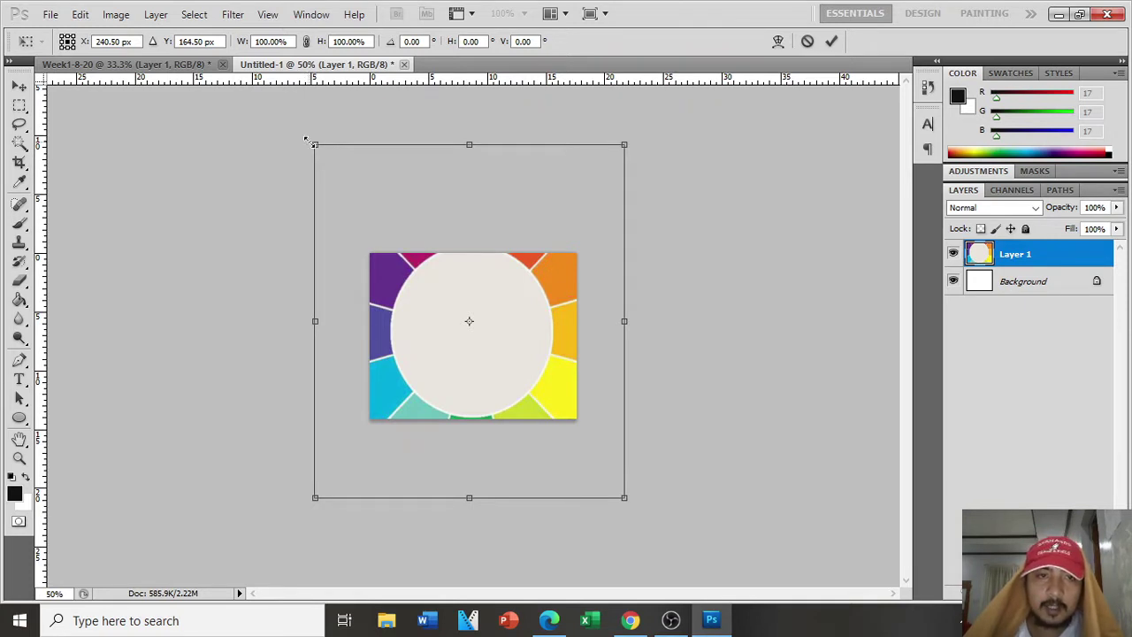
{"action": "left_click_drag", "start_coordinate": [309, 142], "coordinate": [443, 284]}
{"action": "left_click_drag", "start_coordinate": [495, 317], "coordinate": [440, 270]}
{"action": "left_click_drag", "start_coordinate": [567, 231], "coordinate": [523, 282]}
{"action": "left_click_drag", "start_coordinate": [507, 337], "coordinate": [524, 318]}
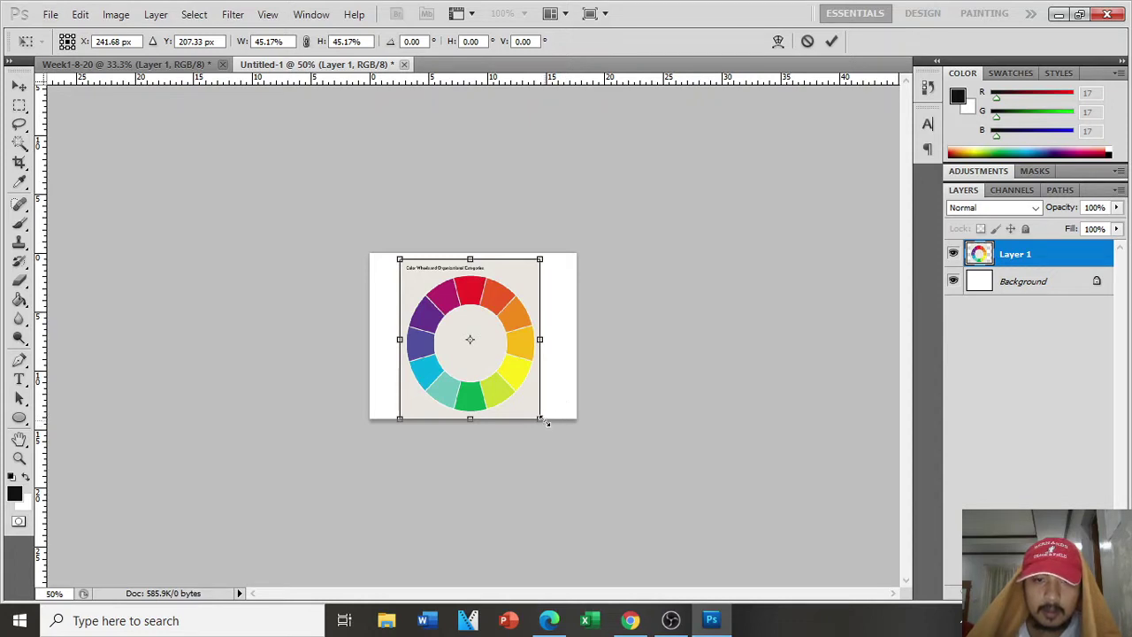
{"action": "key", "text": "Right"}
{"action": "key", "text": "Right"}
{"action": "key", "text": "Right"}
{"action": "key", "text": "Right"}
{"action": "key", "text": "Right"}
{"action": "key", "text": "Right"}
{"action": "key", "text": "Right"}
{"action": "key", "text": "Right"}
{"action": "key", "text": "Right"}
{"action": "key", "text": "Right"}
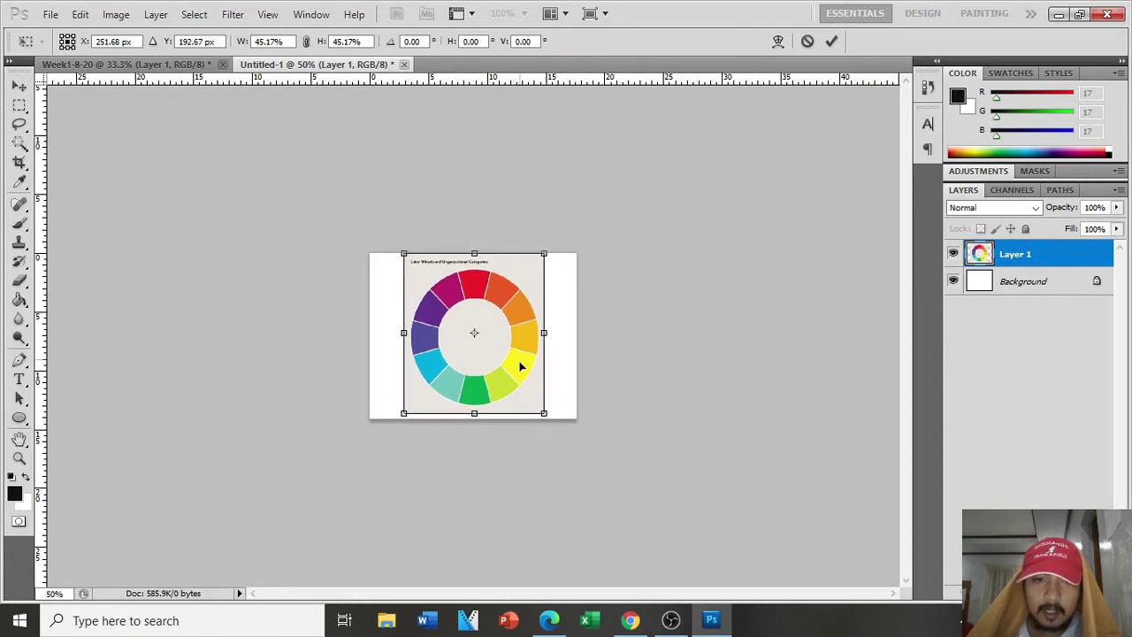
{"action": "left_click_drag", "start_coordinate": [520, 368], "coordinate": [514, 368]}
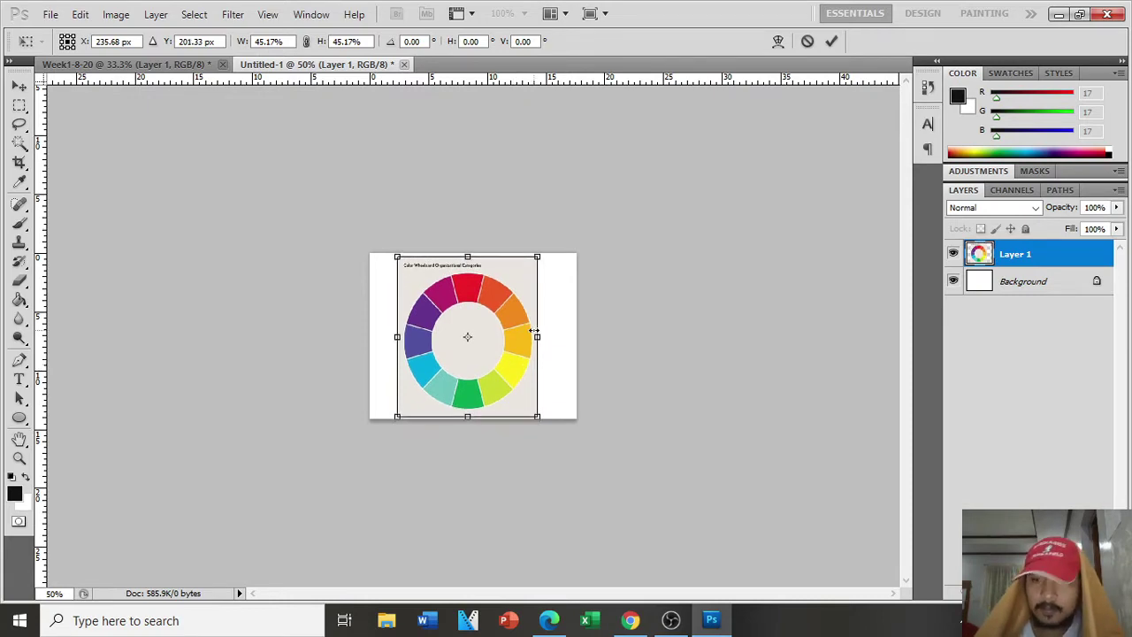
{"action": "key", "text": "Return"}
{"action": "key", "text": "alt+Tab"}
{"action": "key", "text": "alt+Tab"}
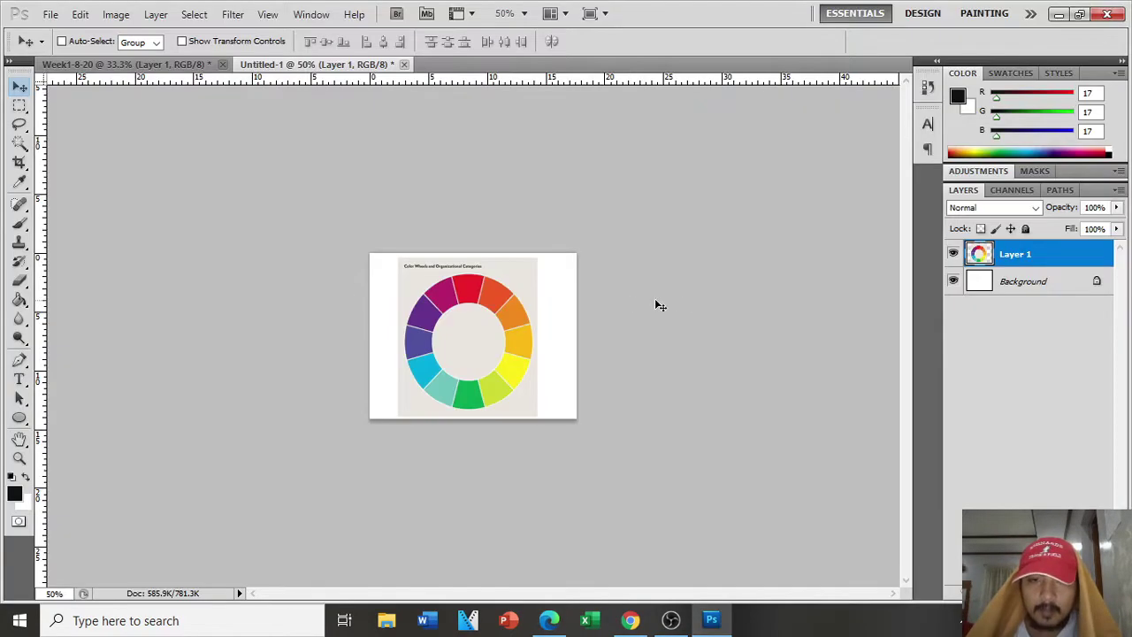
Step: Add a new empty Layer 2 above the colour wheel on Layer 1
{"action": "key", "text": "ctrl+plus"}
{"action": "key", "text": "ctrl+plus"}
{"action": "key", "text": "ctrl+plus"}
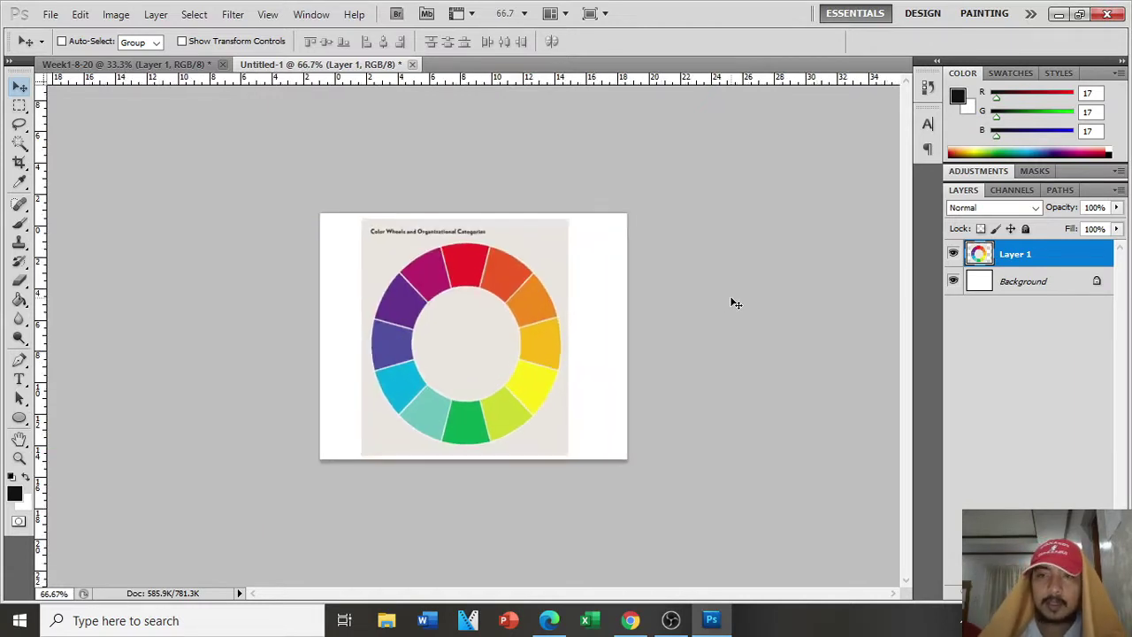
{"action": "key", "text": "ctrl+minus"}
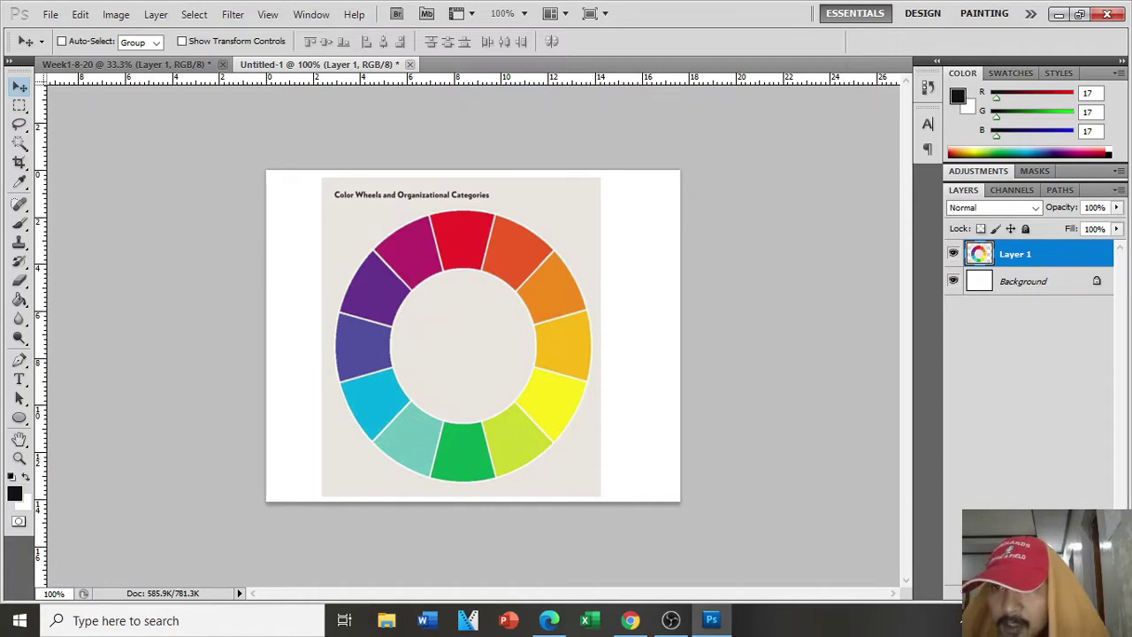
{"action": "left_click", "coordinate": [1072, 592]}
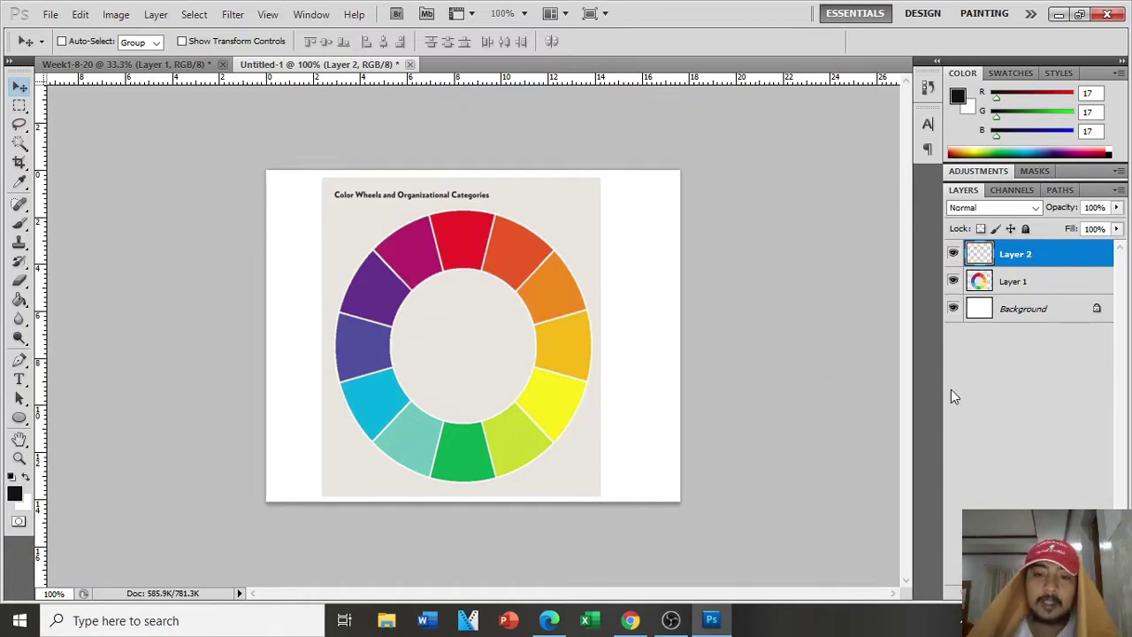
Step: With the Pen tool, trace the red wedge's side and curve its inner edge along the wheel
{"action": "key", "text": "ctrl+plus"}
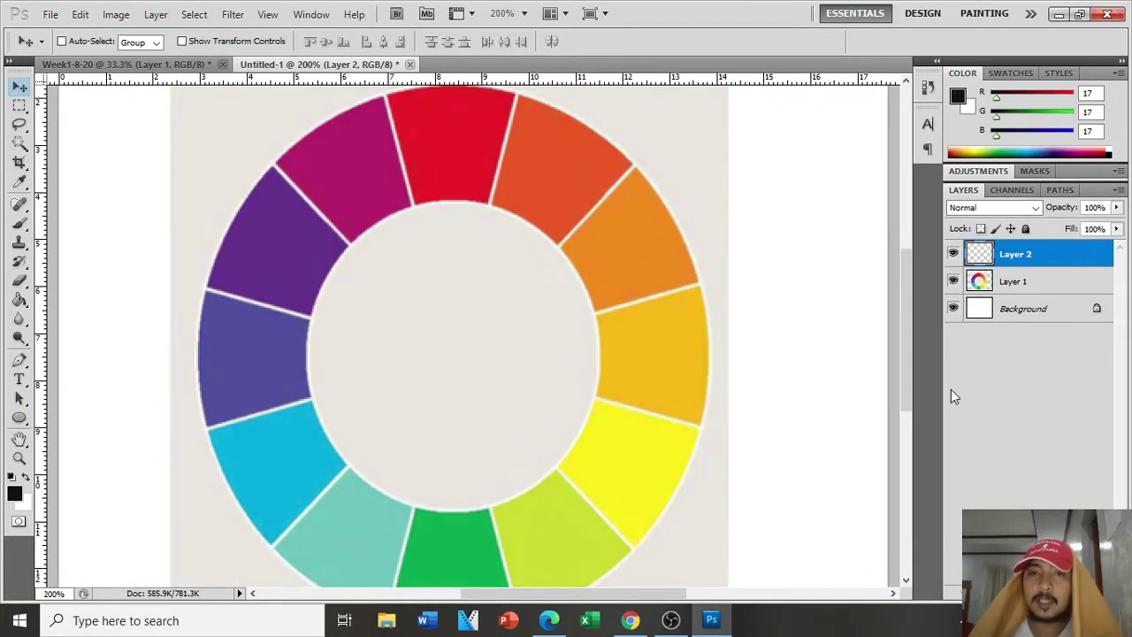
{"action": "scroll", "coordinate": [442, 399], "scroll_direction": "up", "scroll_amount": 3}
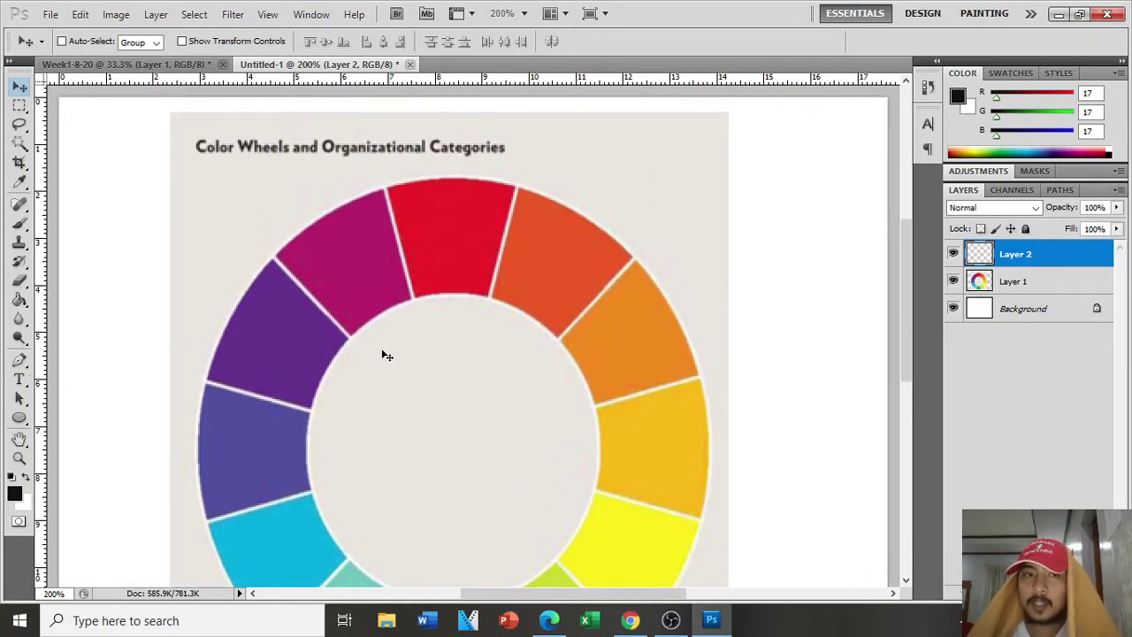
{"action": "left_click", "coordinate": [19, 361]}
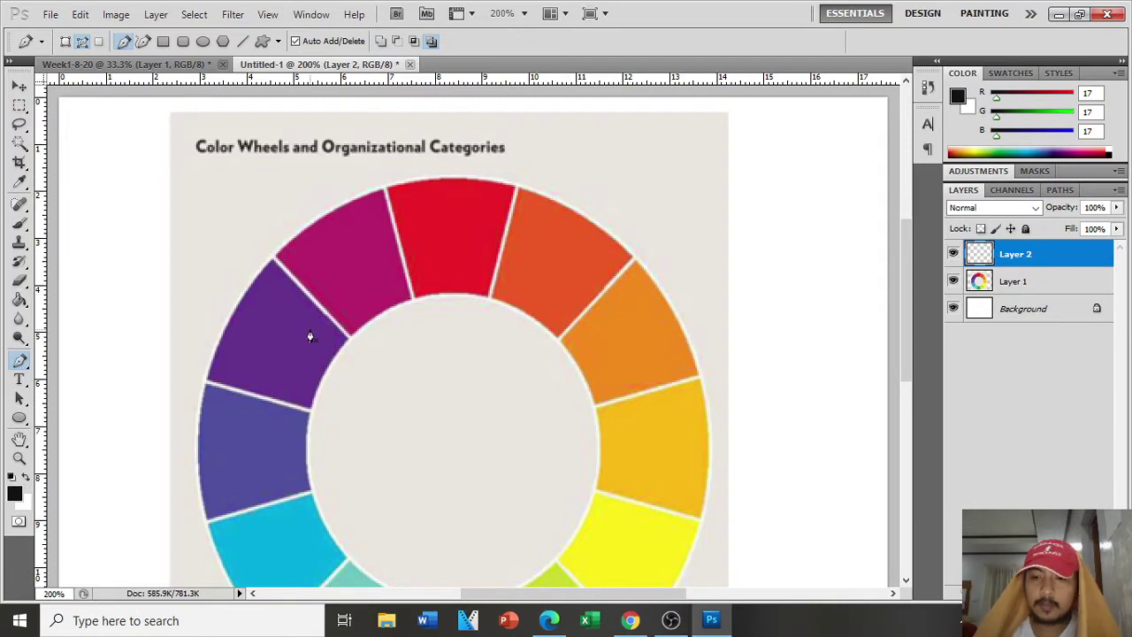
{"action": "key", "text": "ctrl+plus"}
{"action": "key", "text": "ctrl+plus"}
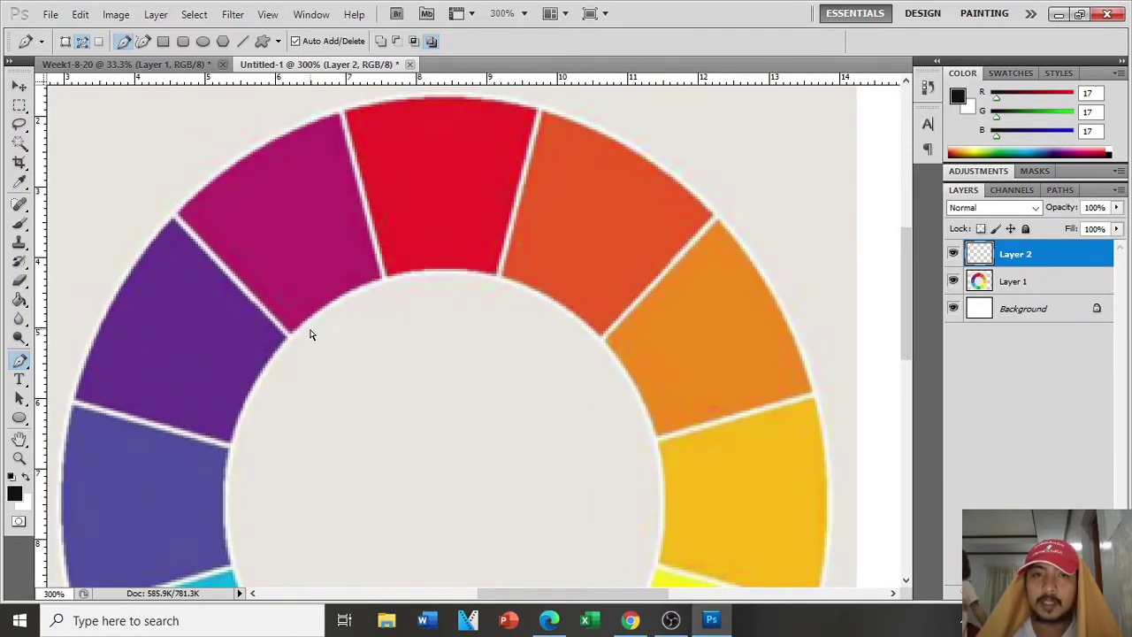
{"action": "scroll", "coordinate": [311, 337], "scroll_direction": "up", "scroll_amount": 2}
{"action": "scroll", "coordinate": [326, 333], "scroll_direction": "up", "scroll_amount": 1}
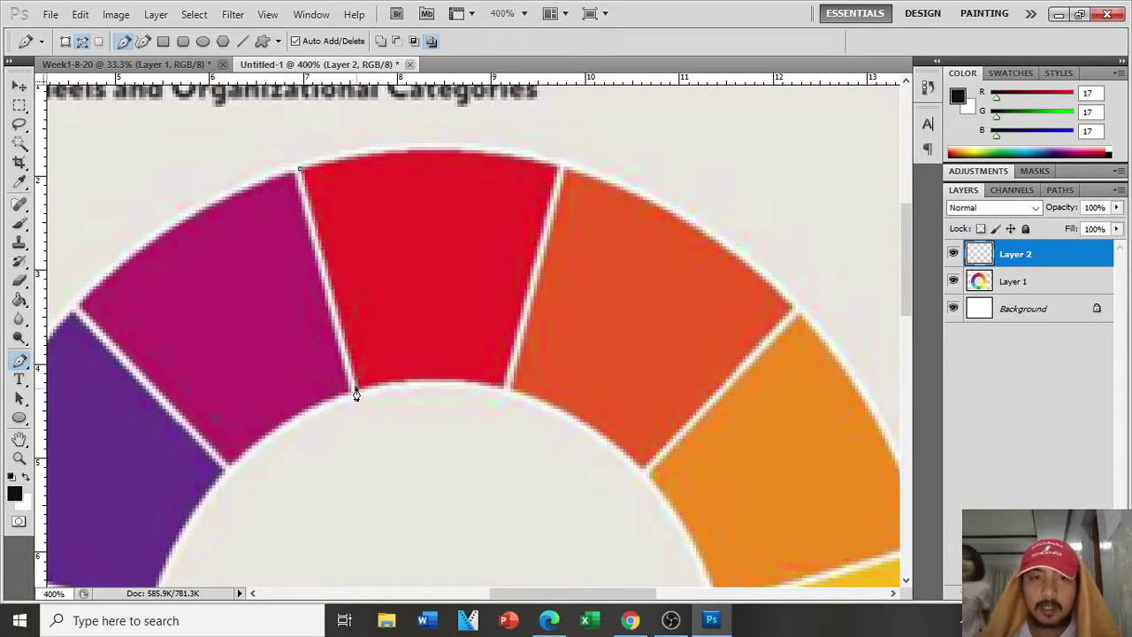
{"action": "left_click", "coordinate": [502, 390]}
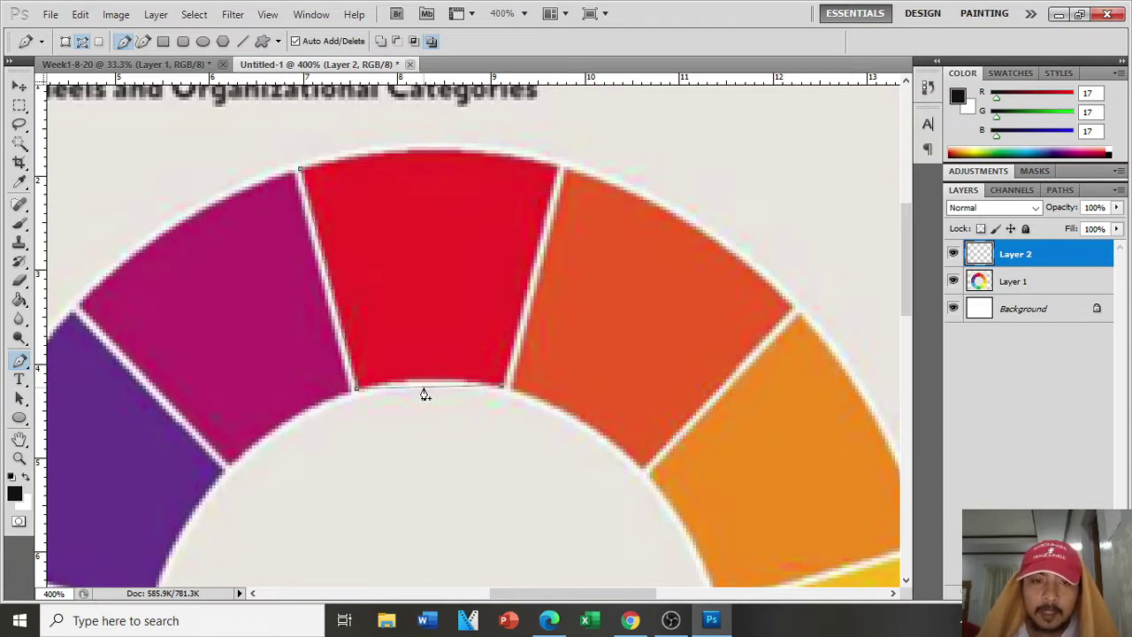
{"action": "left_click_drag", "start_coordinate": [425, 390], "coordinate": [457, 389]}
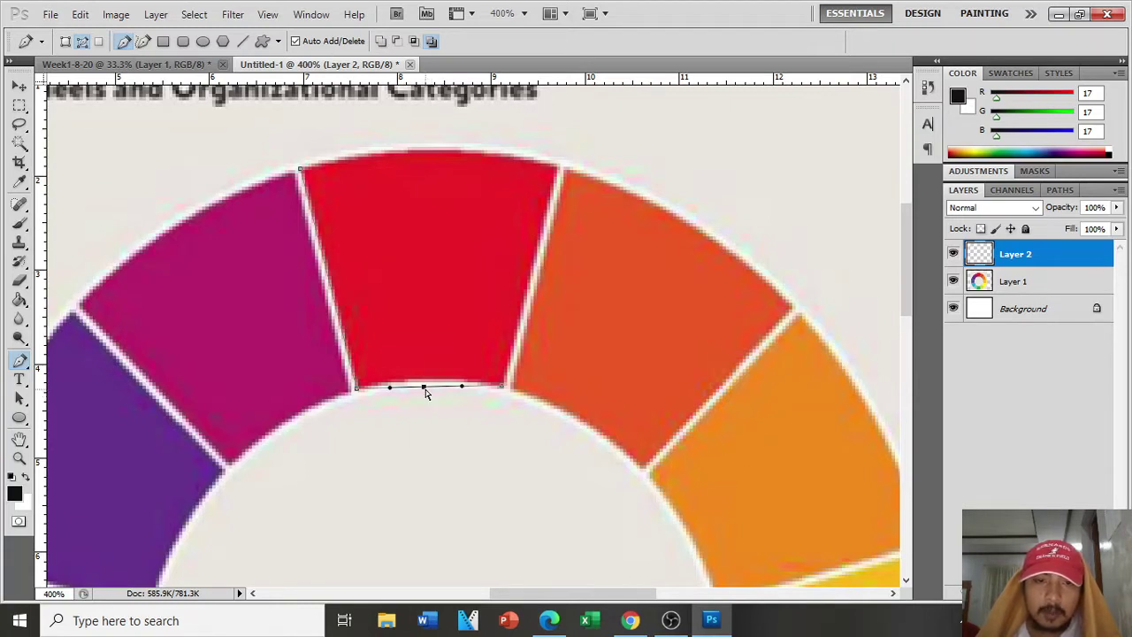
{"action": "mouse_move", "coordinate": [425, 389]}
{"action": "left_mouse_down"}
{"action": "mouse_move", "coordinate": [430, 377]}
{"action": "mouse_move", "coordinate": [437, 396]}
{"action": "mouse_move", "coordinate": [425, 377]}
{"action": "mouse_move", "coordinate": [434, 395]}
{"action": "mouse_move", "coordinate": [442, 384]}
{"action": "mouse_move", "coordinate": [432, 384]}
{"action": "left_mouse_up"}
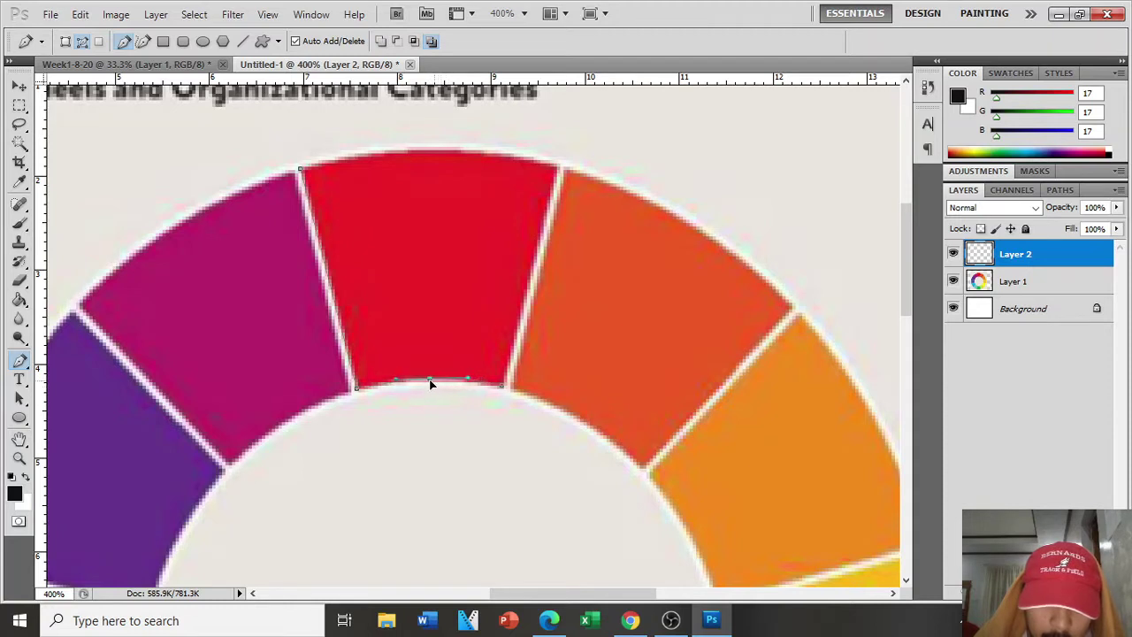
Step: Anchor the wedge's top corners, arch the outer edge to the rim, and close the outline
{"action": "left_click", "coordinate": [558, 168]}
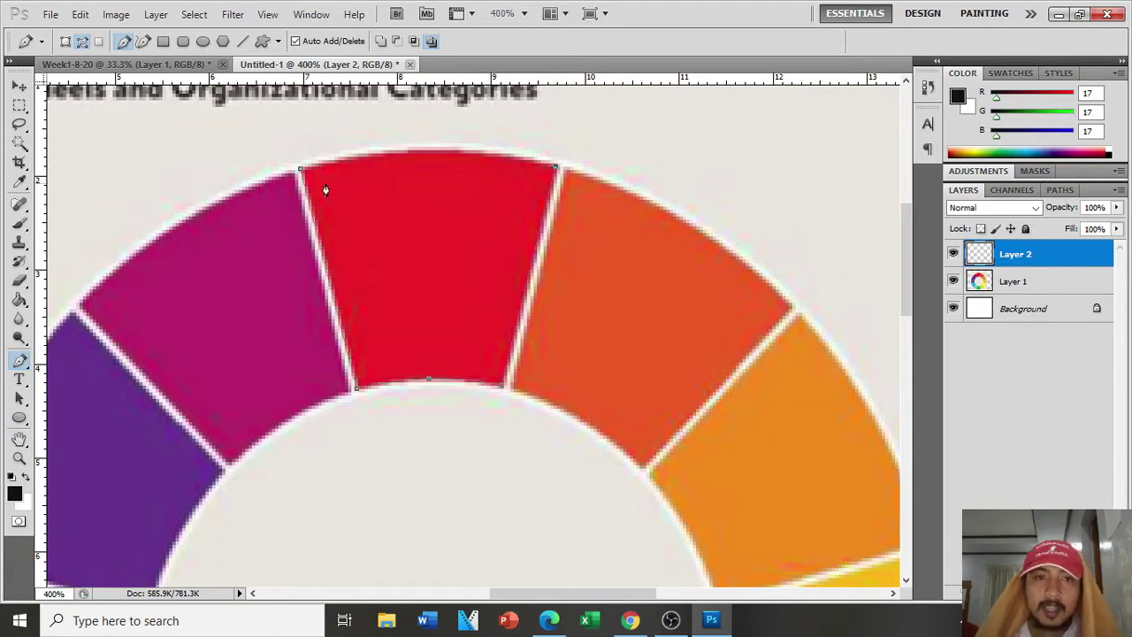
{"action": "left_click", "coordinate": [302, 168]}
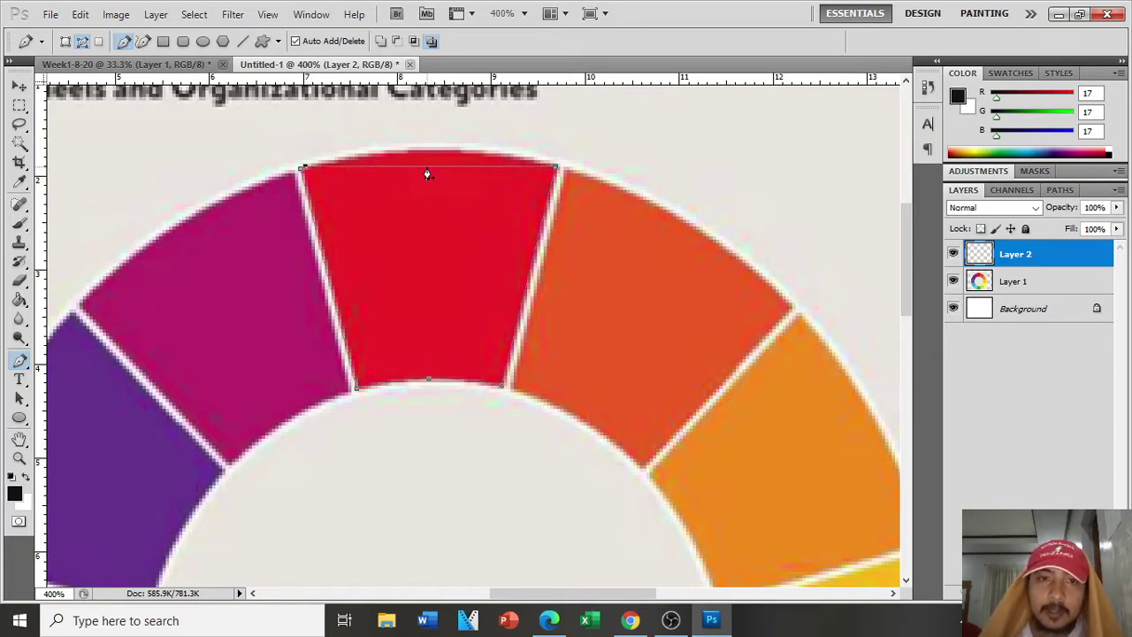
{"action": "left_click", "coordinate": [427, 167]}
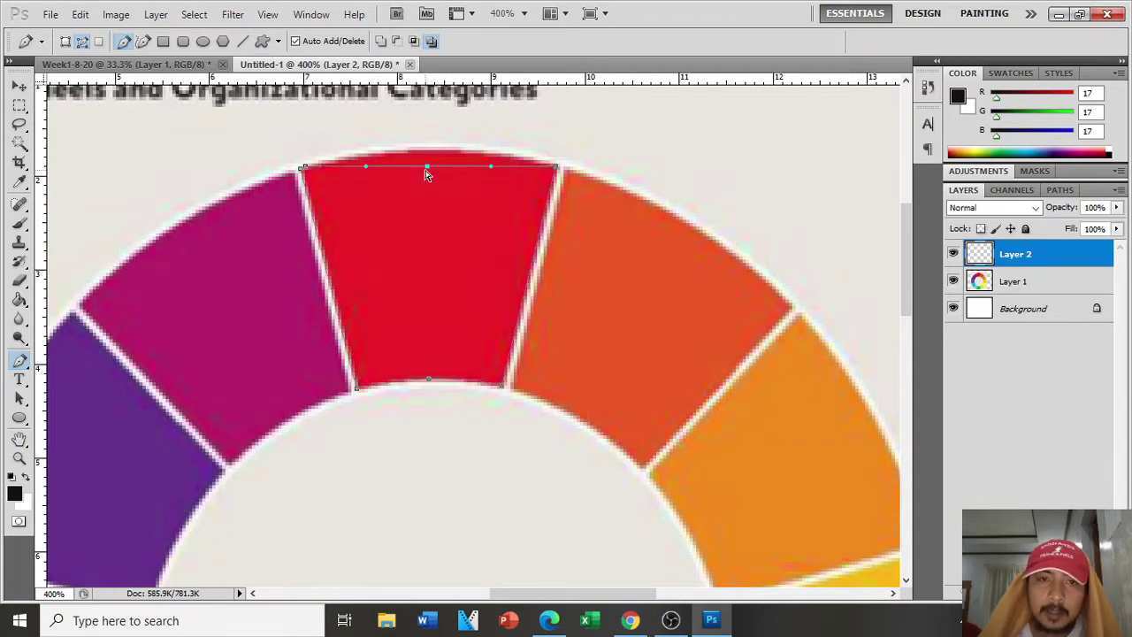
{"action": "mouse_move", "coordinate": [426, 168]}
{"action": "left_mouse_down"}
{"action": "mouse_move", "coordinate": [430, 137]}
{"action": "mouse_move", "coordinate": [427, 150]}
{"action": "left_mouse_up"}
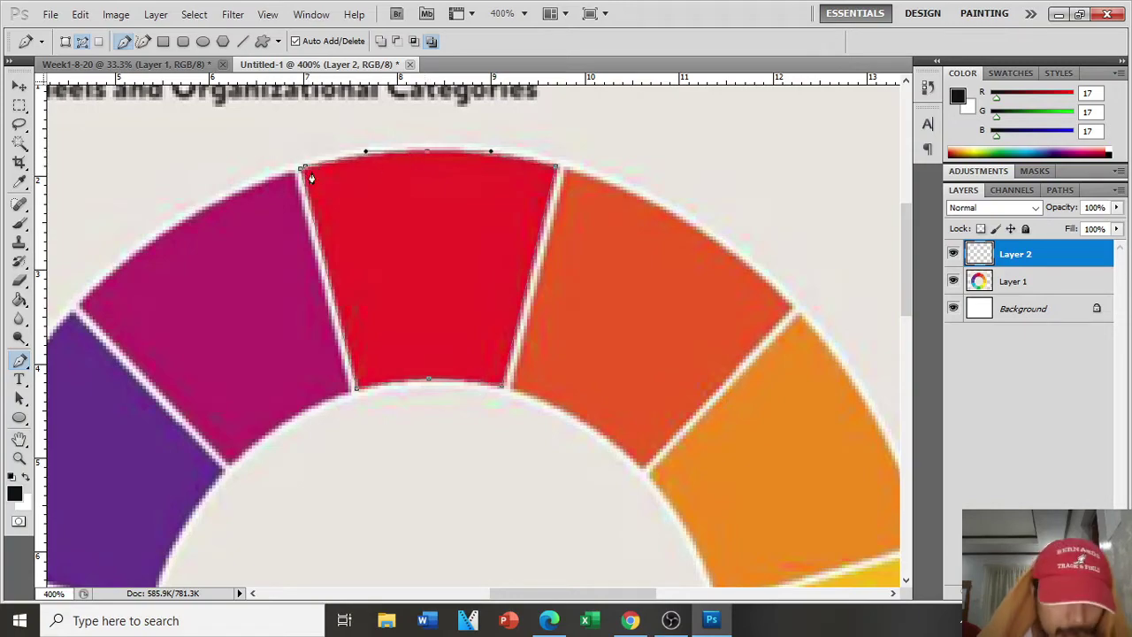
{"action": "key", "text": "ctrl+plus"}
{"action": "key", "text": "ctrl+plus"}
{"action": "scroll", "coordinate": [304, 181], "scroll_direction": "up", "scroll_amount": 4}
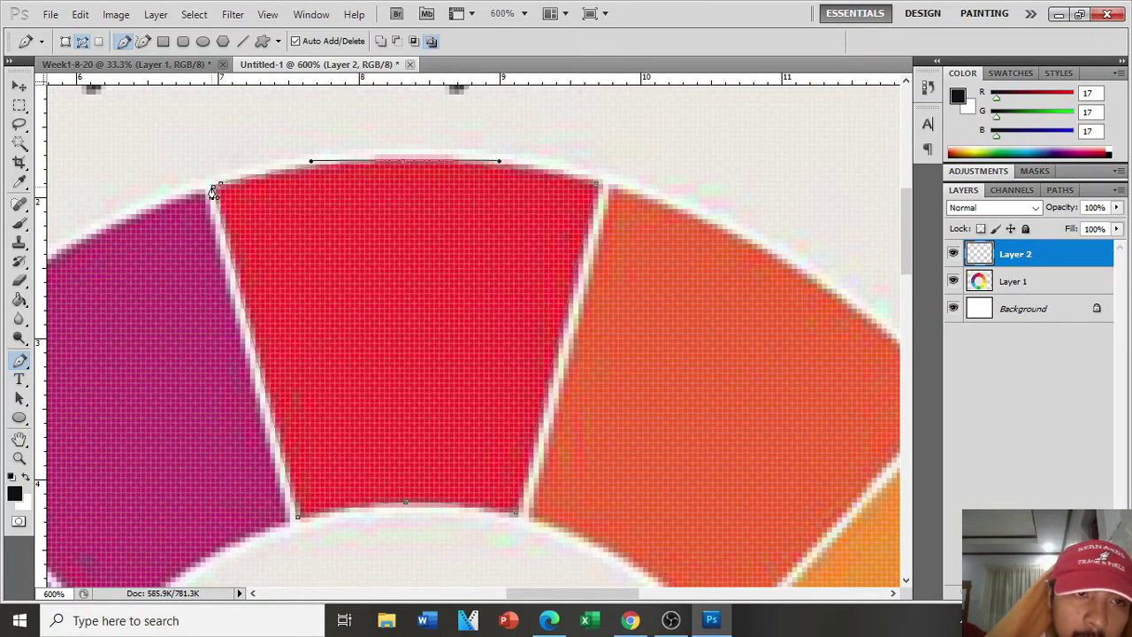
{"action": "left_click", "coordinate": [213, 191]}
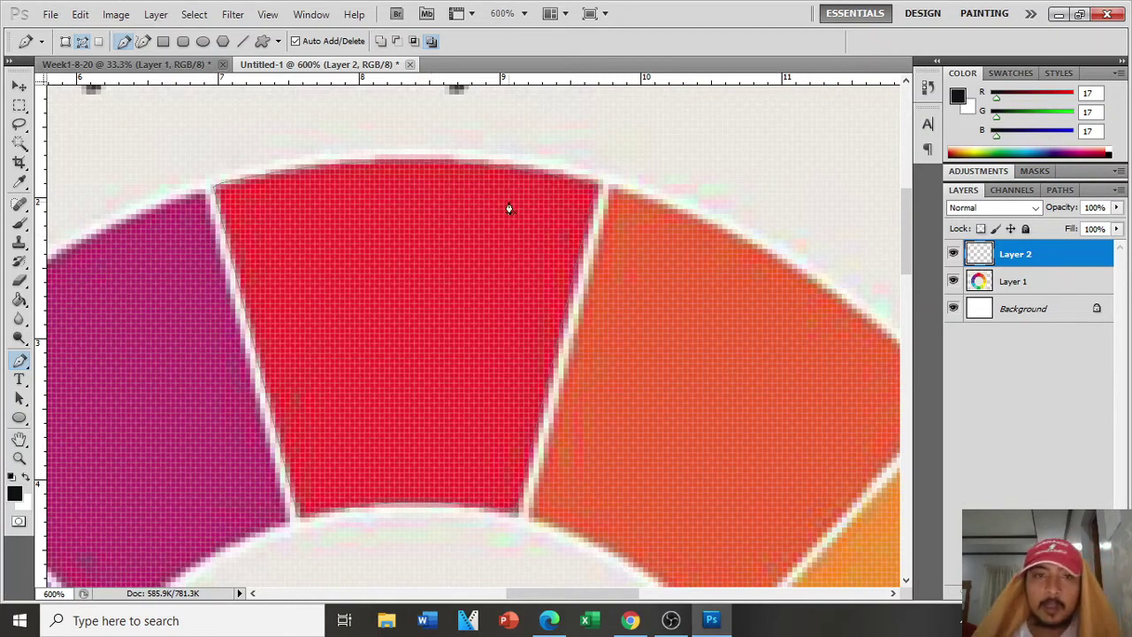
Step: Turn the traced red wedge path into a selection
{"action": "right_click", "coordinate": [435, 261]}
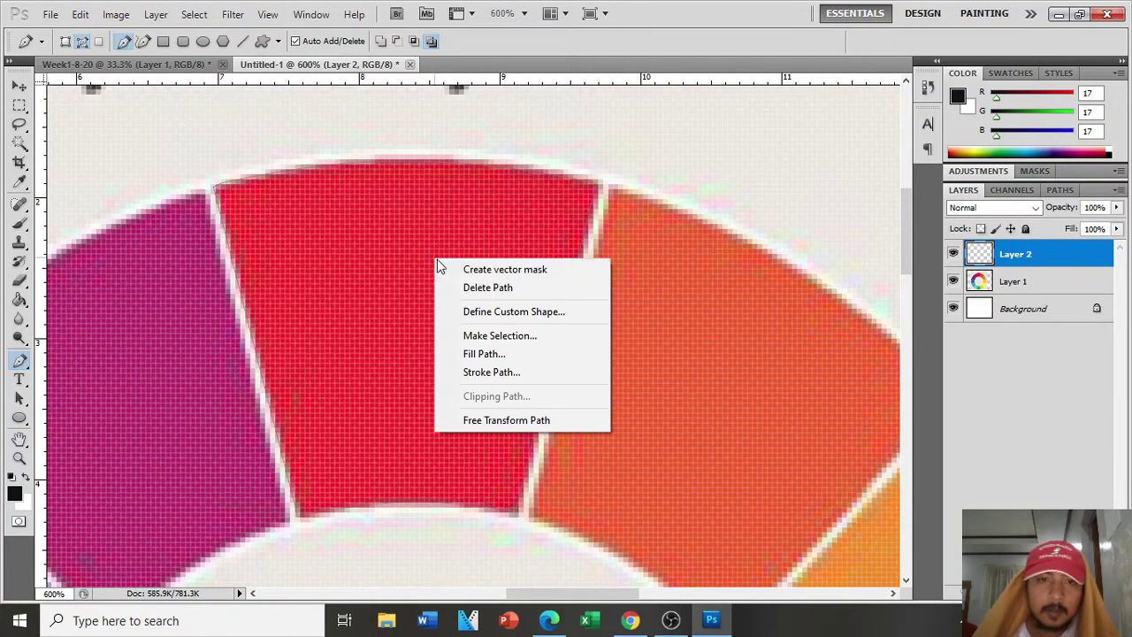
{"action": "left_click", "coordinate": [542, 337]}
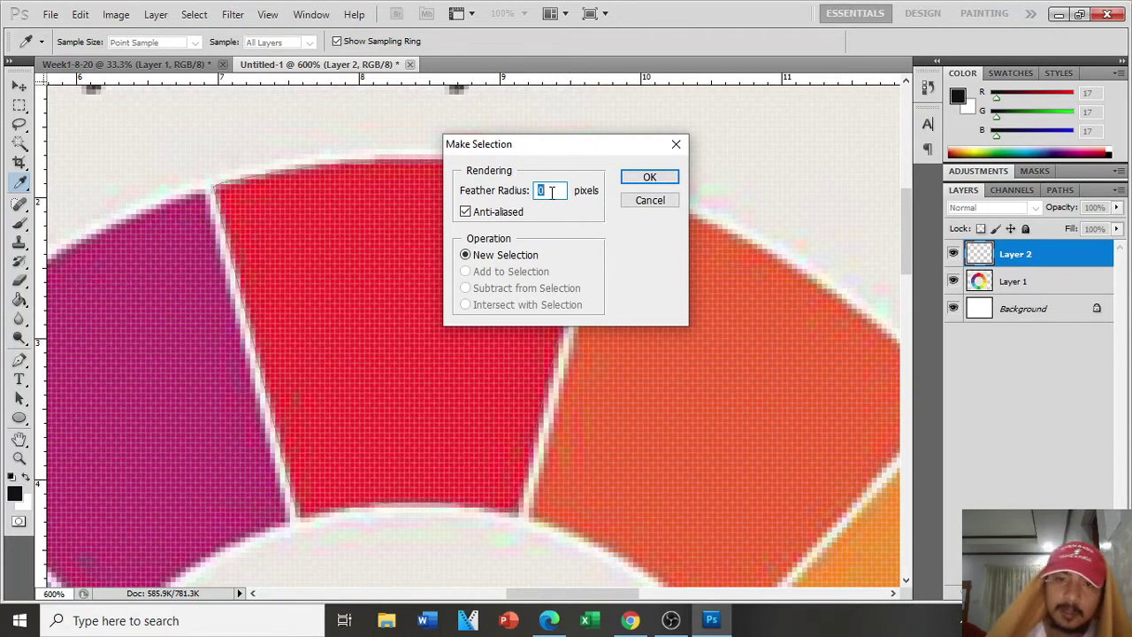
{"action": "left_click", "coordinate": [657, 178]}
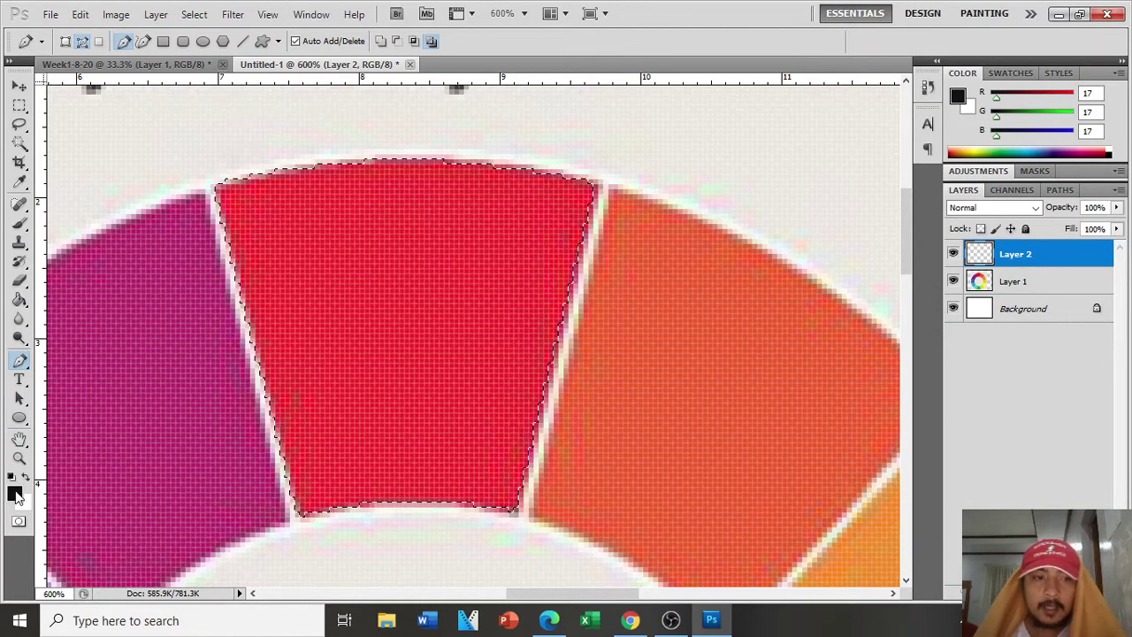
Step: Set the foreground to sampled red #ee2128, fill the wedge selection, and deselect
{"action": "left_click", "coordinate": [16, 496]}
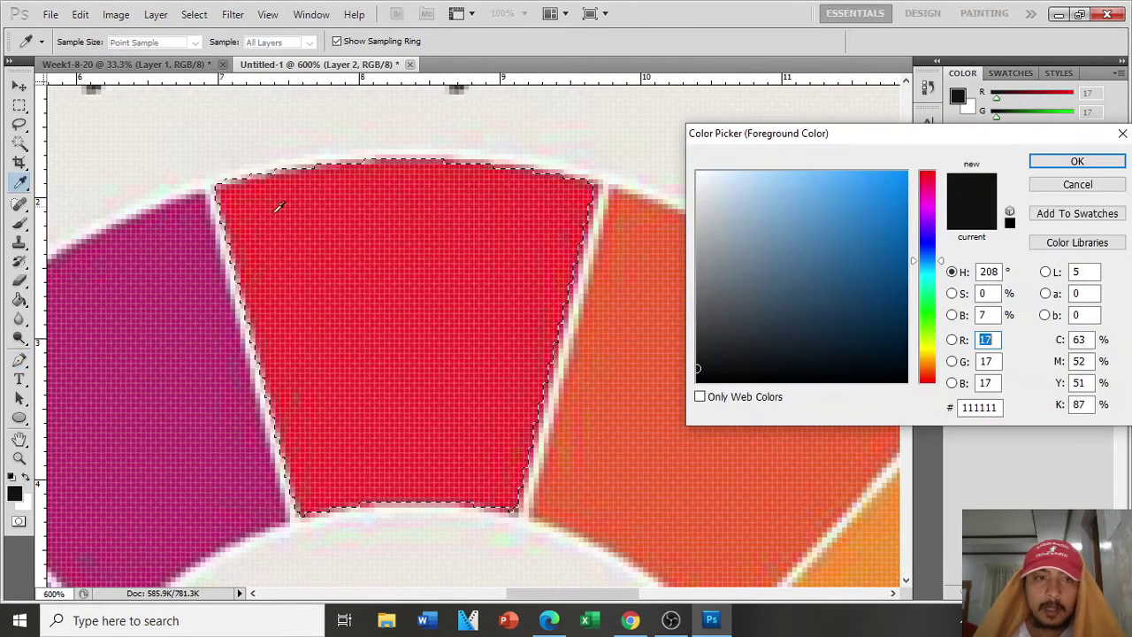
{"action": "left_click", "coordinate": [371, 257]}
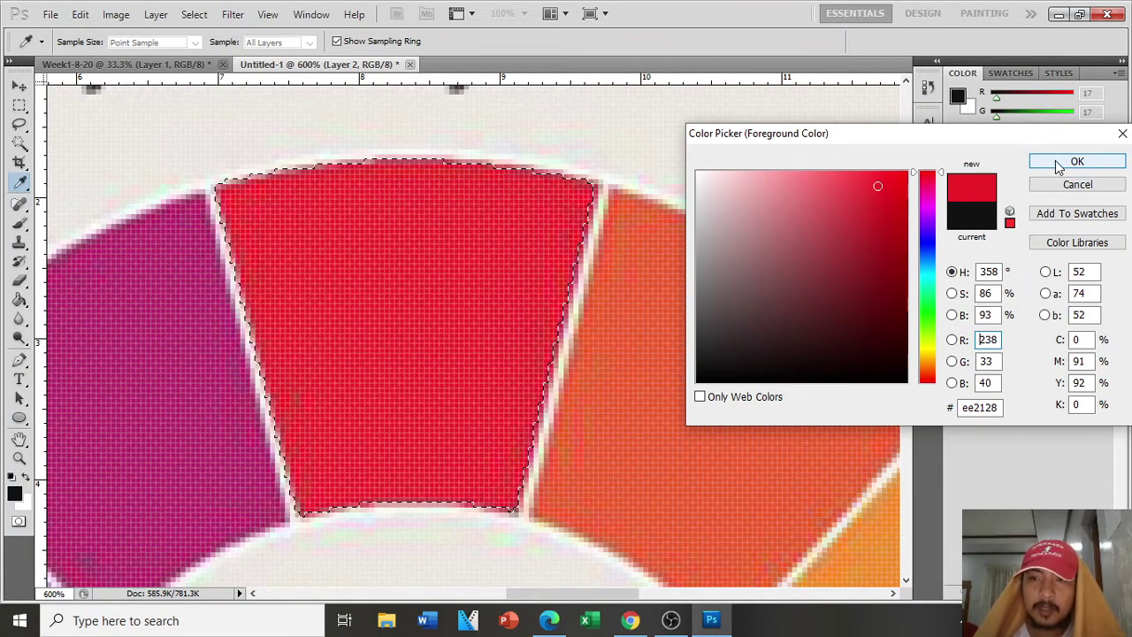
{"action": "double_click", "coordinate": [969, 406]}
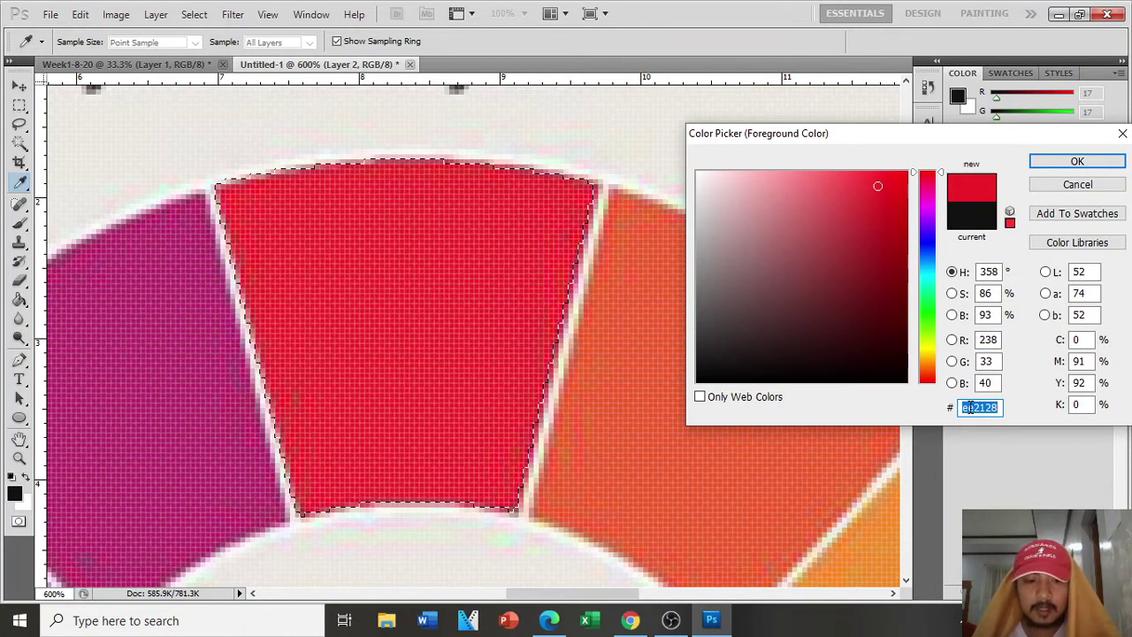
{"action": "left_click", "coordinate": [1068, 163]}
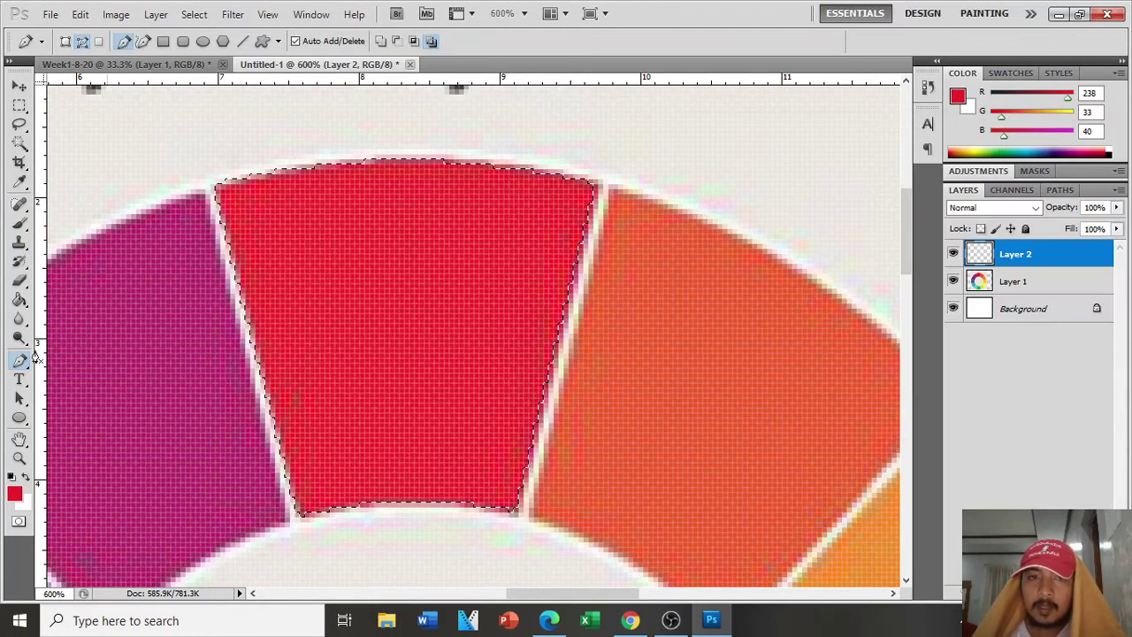
{"action": "left_click", "coordinate": [27, 359]}
{"action": "left_click", "coordinate": [19, 300]}
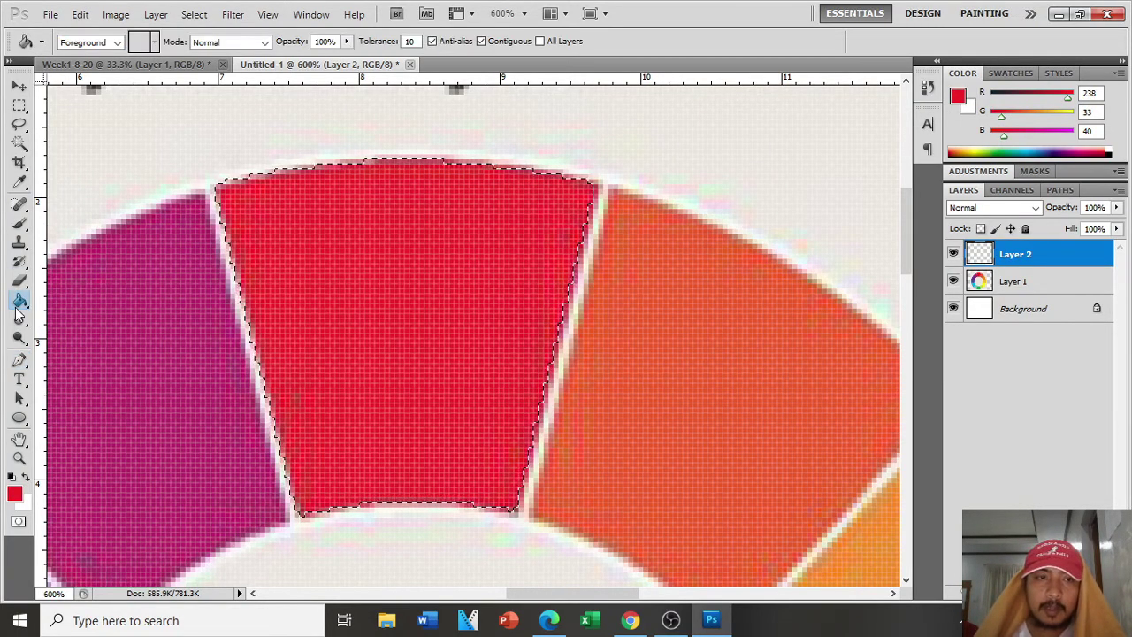
{"action": "left_click", "coordinate": [388, 272]}
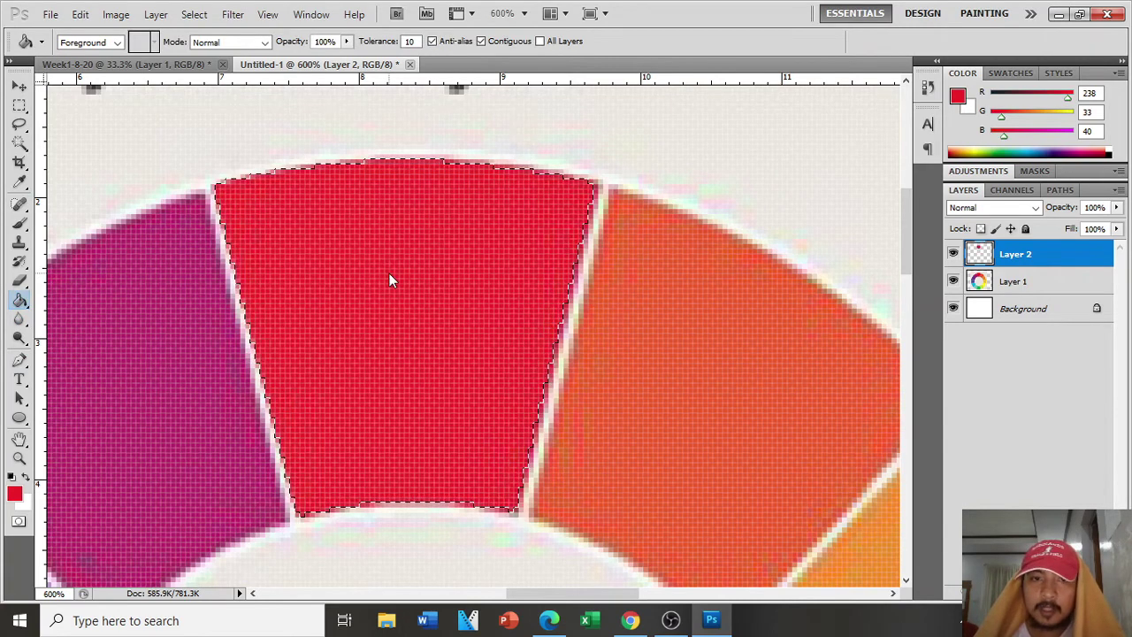
{"action": "key", "text": "ctrl+d"}
Step: Rename Layer 2 to 'Red - ee2128' and zoom out to view the whole wheel
{"action": "double_click", "coordinate": [1018, 255]}
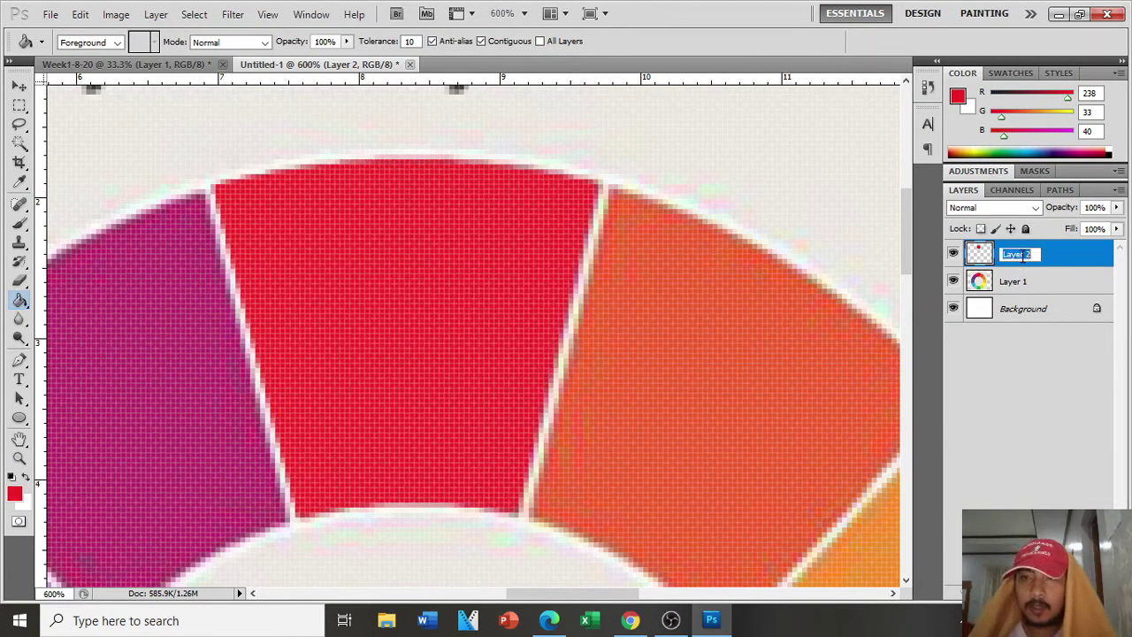
{"action": "type", "text": "ee2128"}
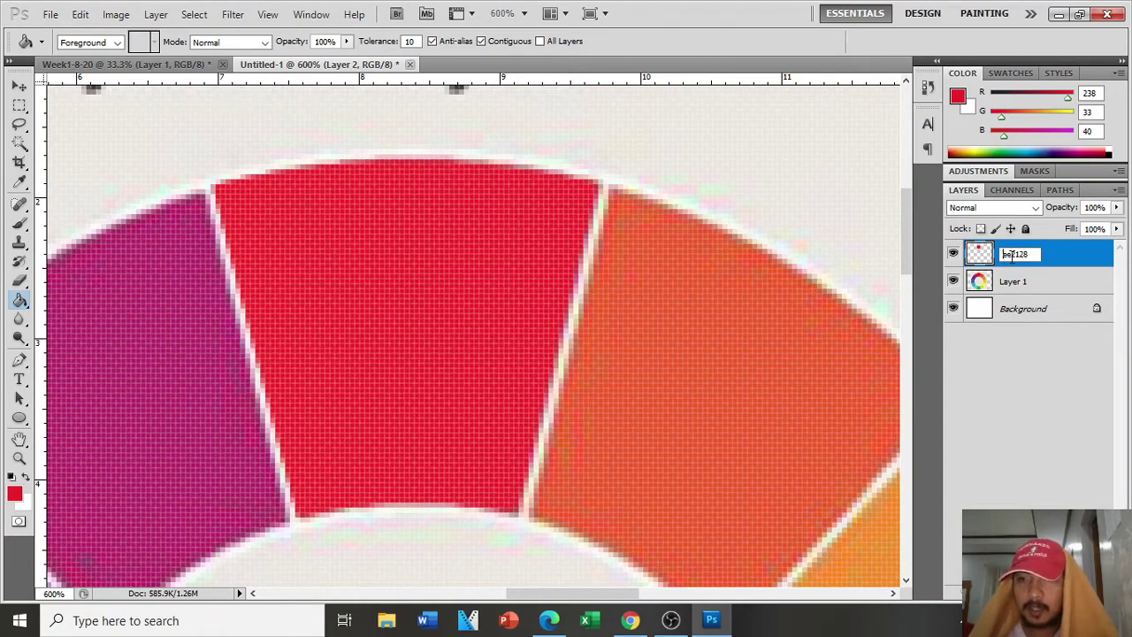
{"action": "type", "text": "-R"}
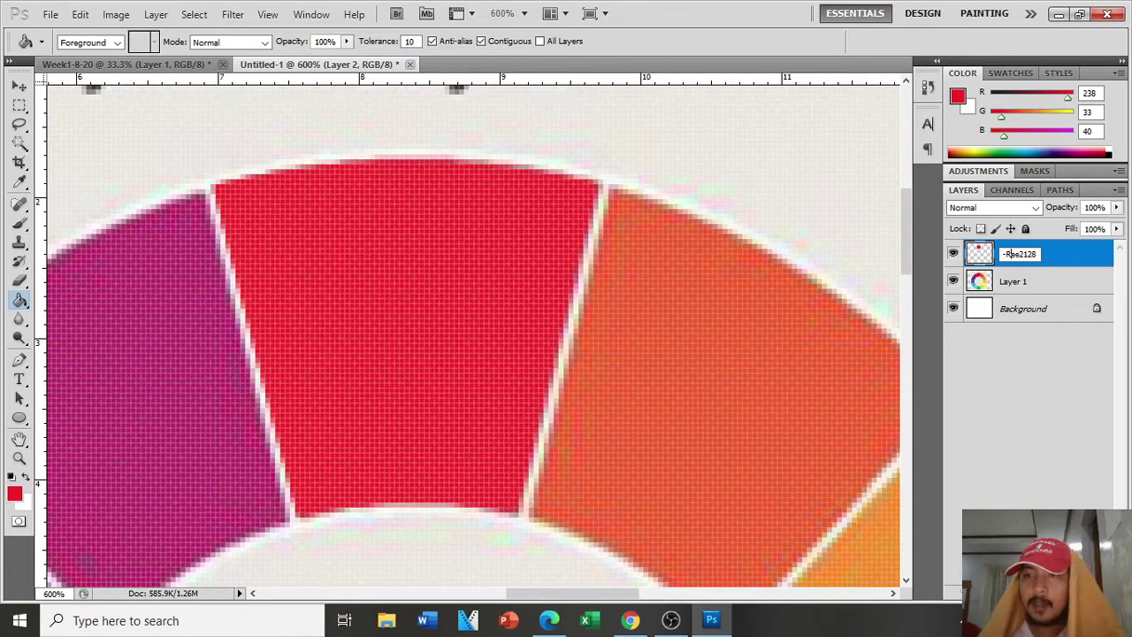
{"action": "type", "text": "ed -"}
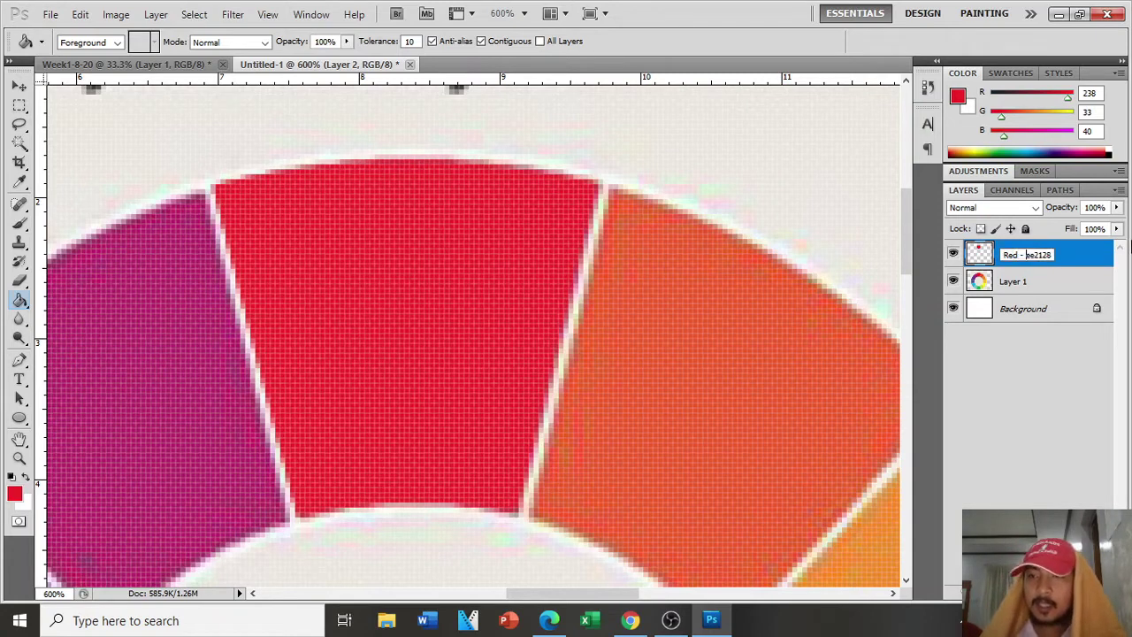
{"action": "left_click", "coordinate": [1081, 268]}
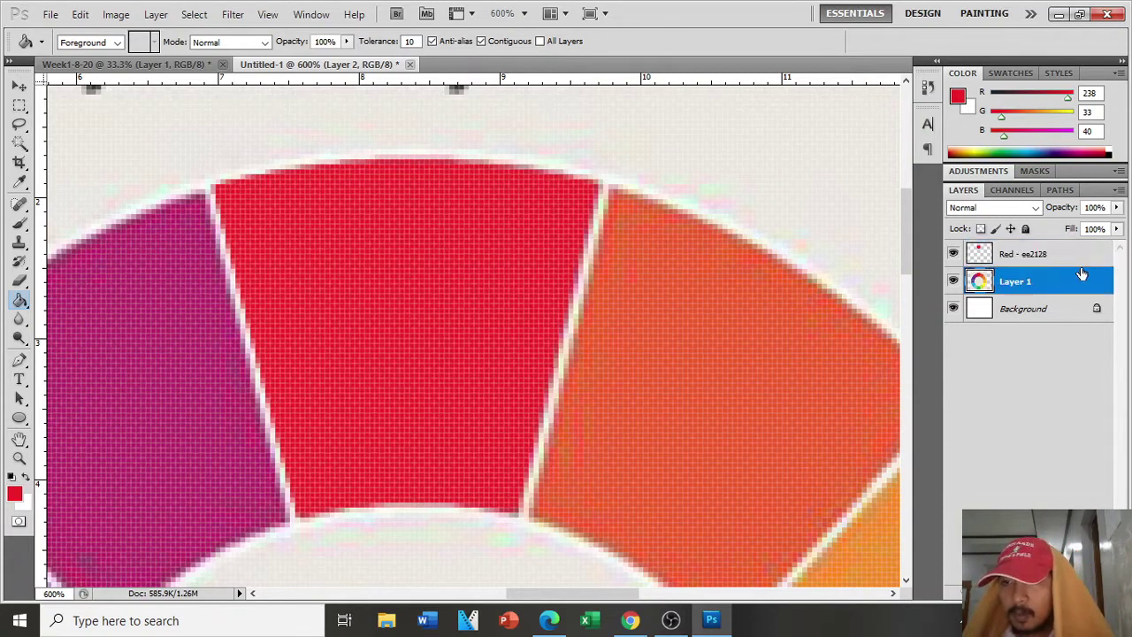
{"action": "left_click", "coordinate": [1084, 256]}
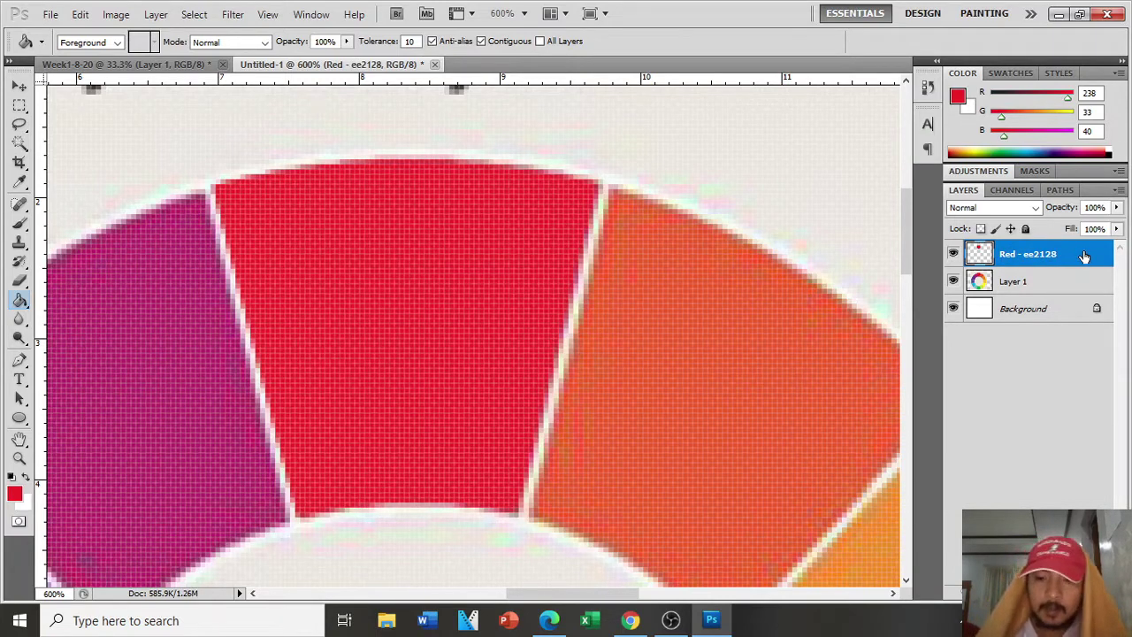
{"action": "key", "text": "ctrl+minus"}
{"action": "key", "text": "ctrl+minus"}
{"action": "key", "text": "ctrl+minus"}
{"action": "key", "text": "ctrl+minus"}
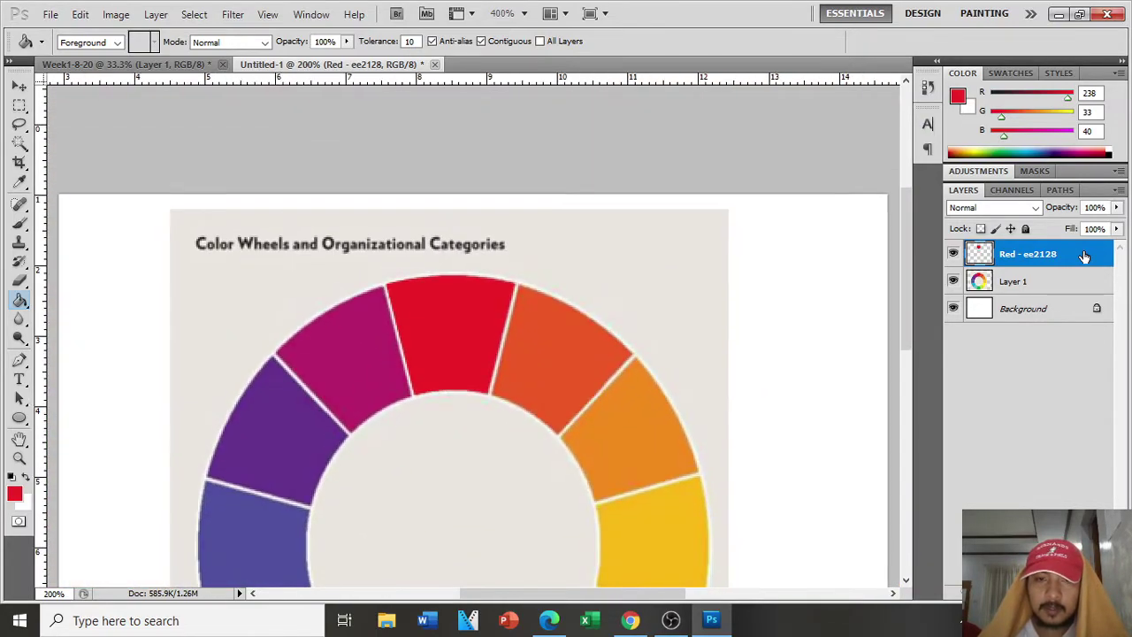
{"action": "key", "text": "ctrl+minus"}
{"action": "key", "text": "ctrl+minus"}
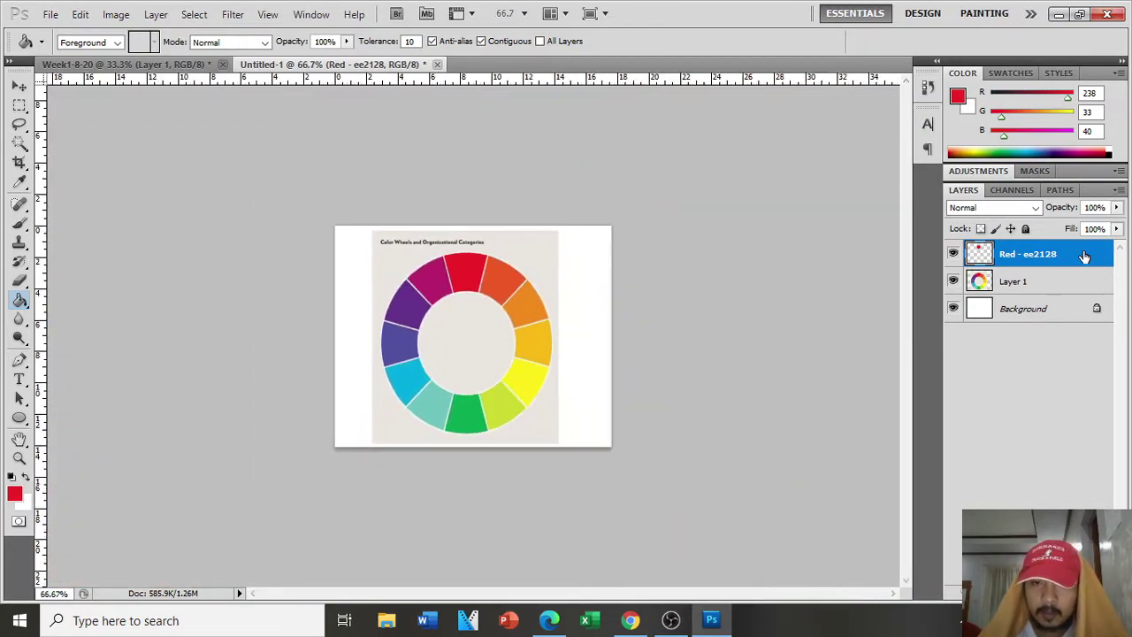
{"action": "key", "text": "ctrl+plus"}
{"action": "key", "text": "ctrl+plus"}
{"action": "key", "text": "ctrl+plus"}
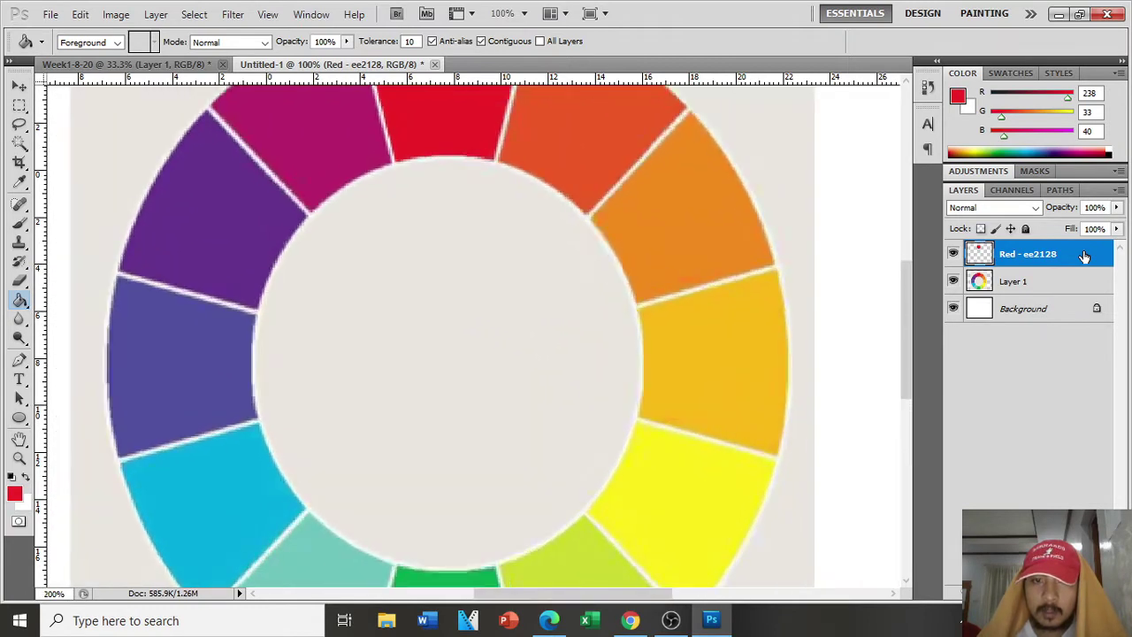
{"action": "key", "text": "ctrl+minus"}
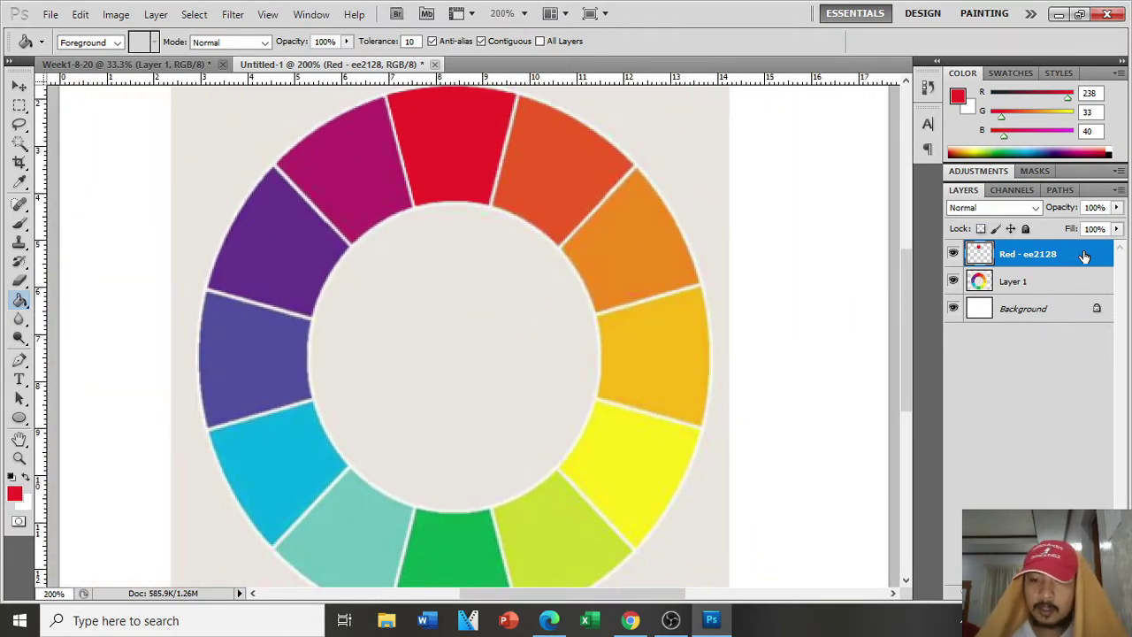
{"action": "key", "text": "ctrl+minus"}
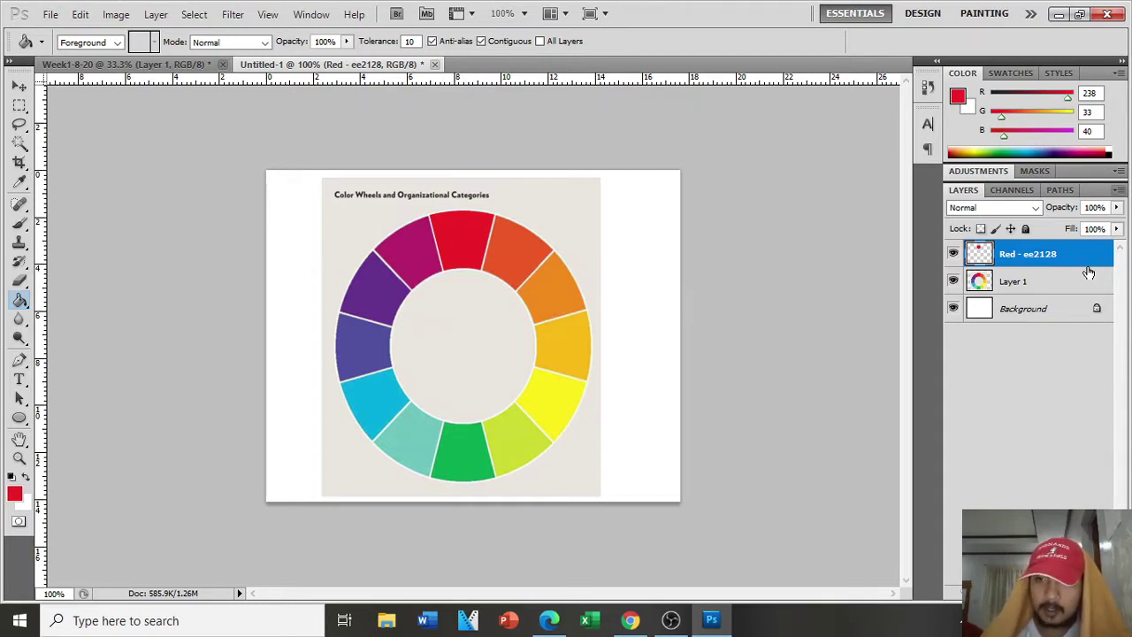
Step: Duplicate the red layer, flip the copy upside down, and move it to the wheel's bottom
{"action": "key", "text": "ctrl+j"}
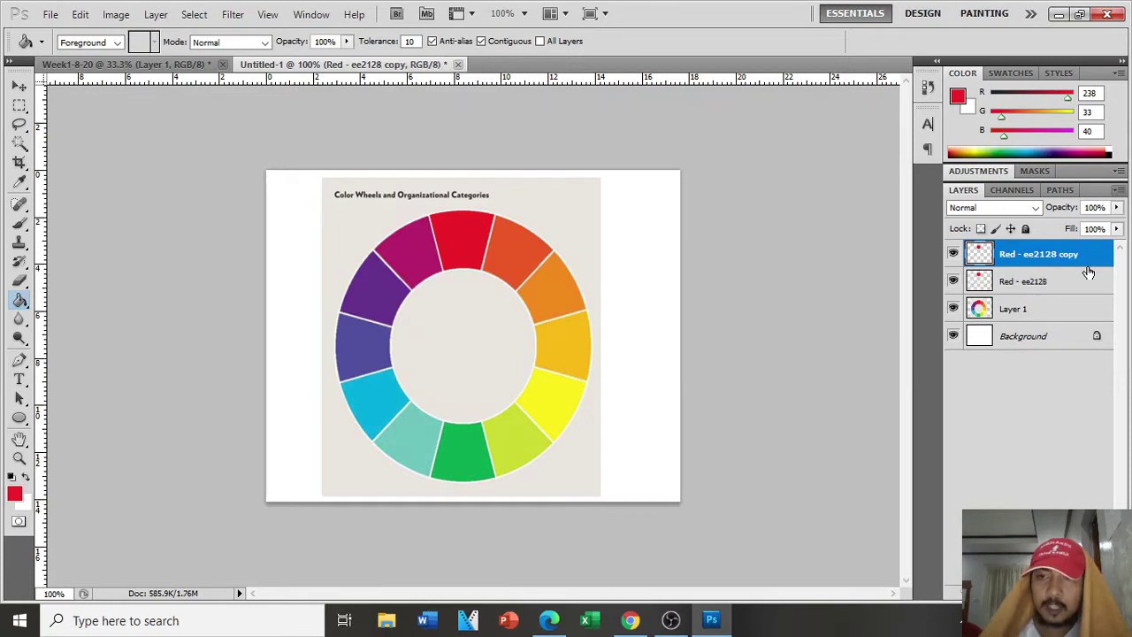
{"action": "left_click", "coordinate": [13, 89]}
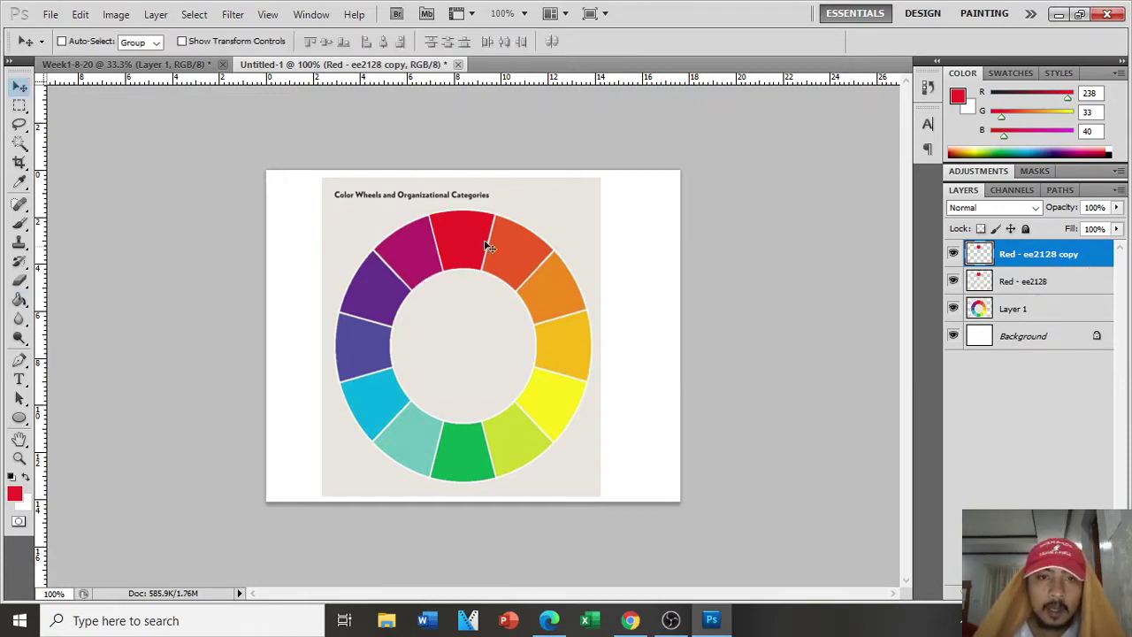
{"action": "left_click_drag", "start_coordinate": [467, 244], "coordinate": [469, 370]}
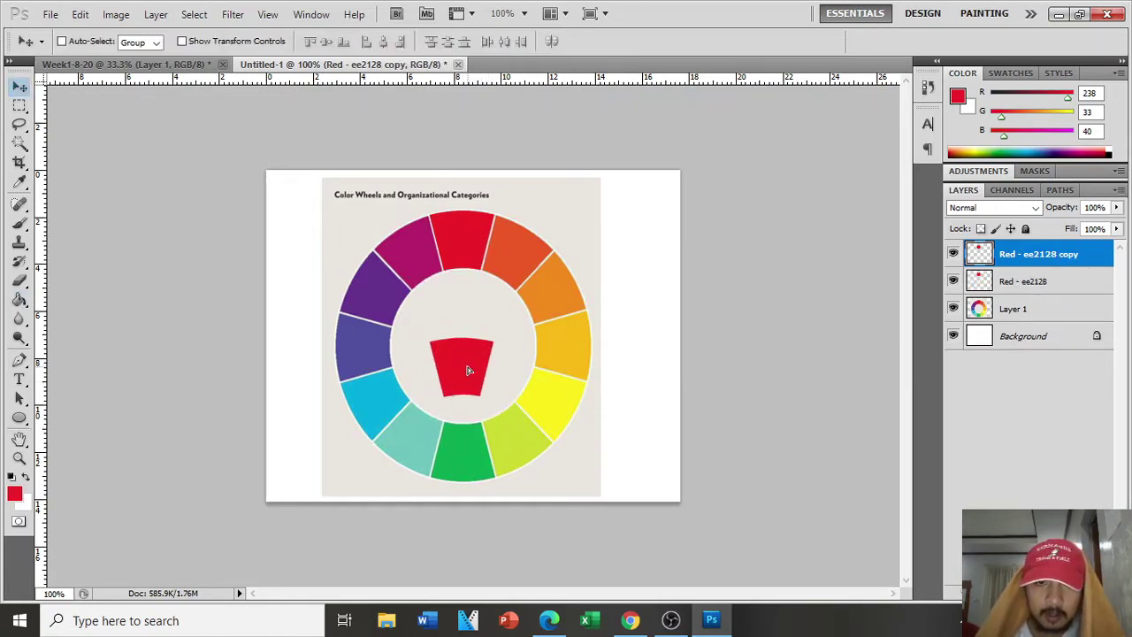
{"action": "key", "text": "ctrl+t"}
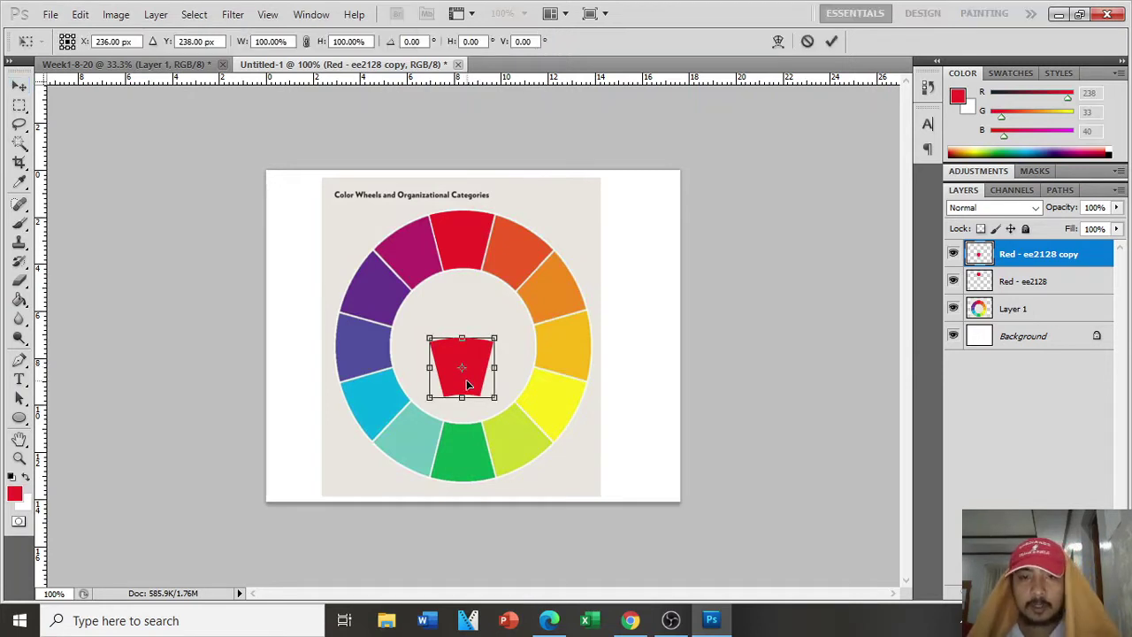
{"action": "right_click", "coordinate": [485, 358]}
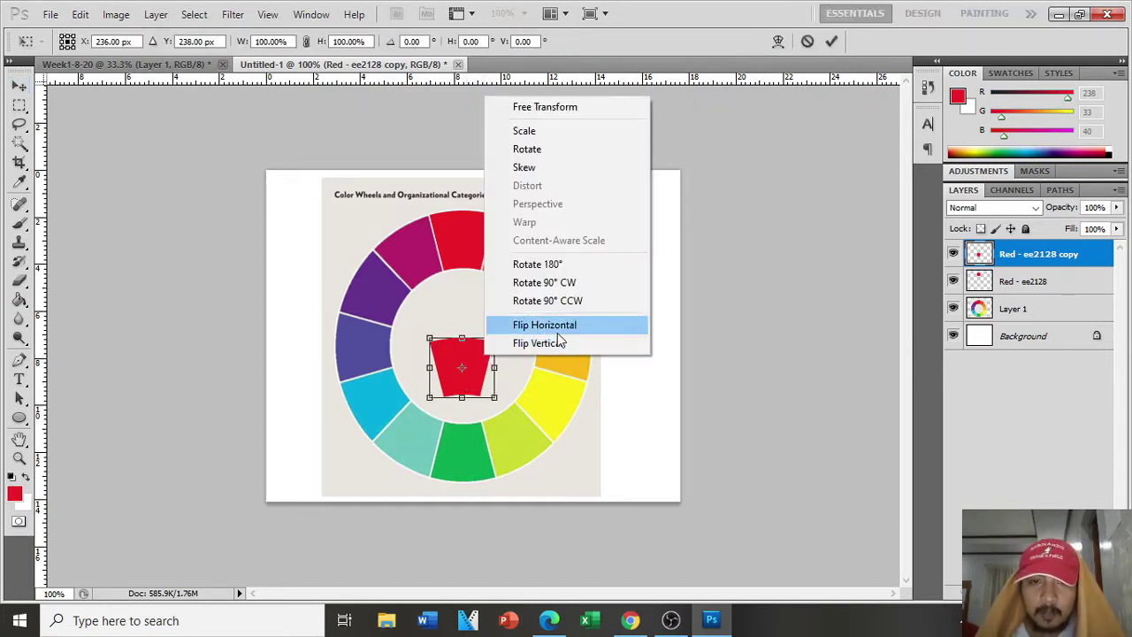
{"action": "left_click", "coordinate": [555, 345]}
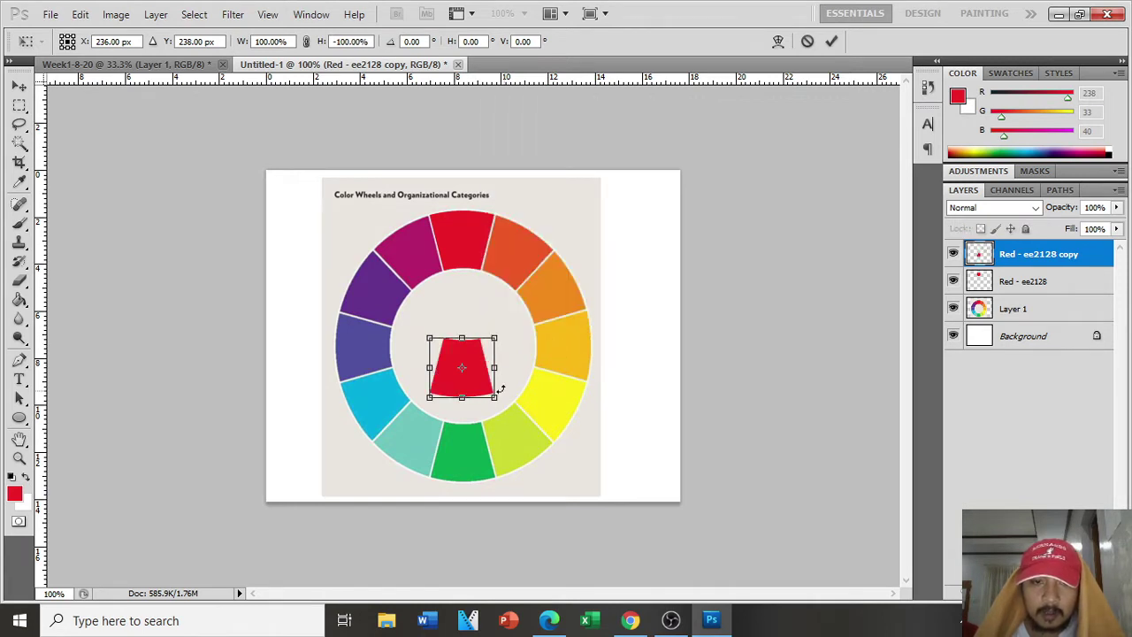
{"action": "left_click_drag", "start_coordinate": [476, 363], "coordinate": [480, 446]}
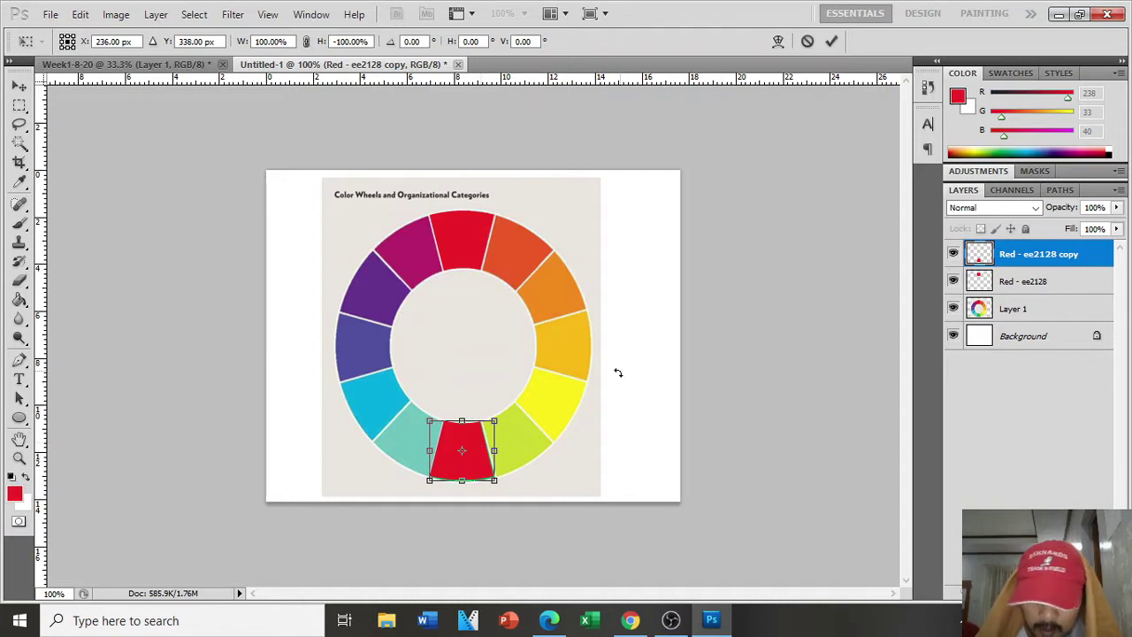
{"action": "key", "text": "Right"}
{"action": "key", "text": "Right"}
{"action": "key", "text": "Right"}
{"action": "key", "text": "Down"}
{"action": "key", "text": "Down"}
{"action": "key", "text": "Left"}
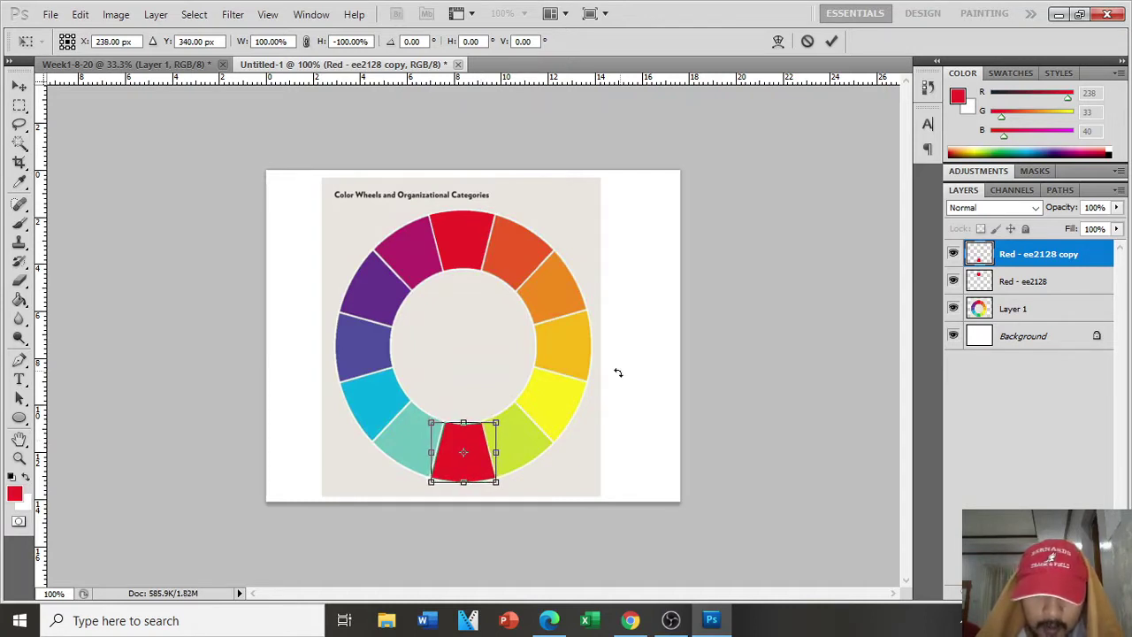
{"action": "key", "text": "Return"}
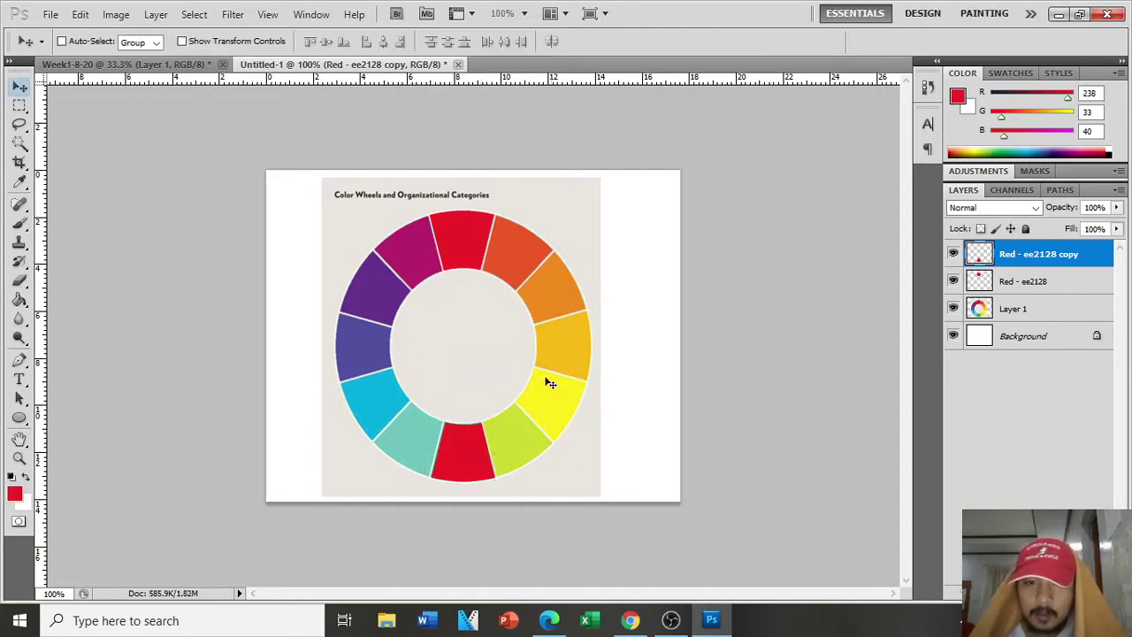
Step: Place the red copy just right of the green segment and mirror it horizontally
{"action": "left_click_drag", "start_coordinate": [459, 462], "coordinate": [499, 457]}
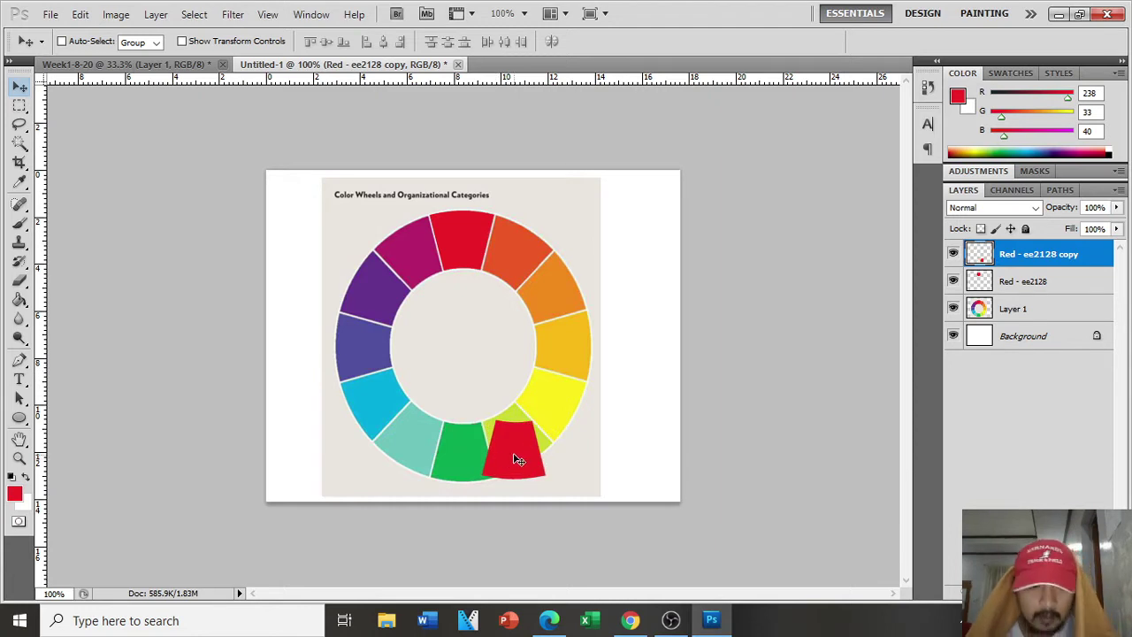
{"action": "key", "text": "ctrl+t"}
{"action": "right_click", "coordinate": [517, 457]}
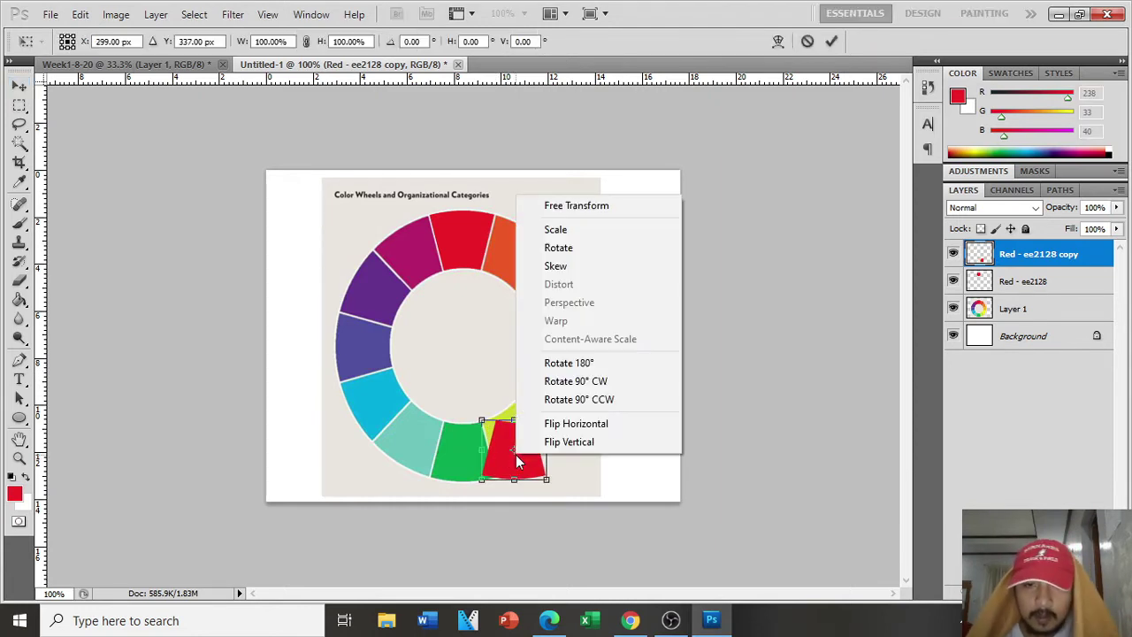
{"action": "left_click", "coordinate": [601, 443]}
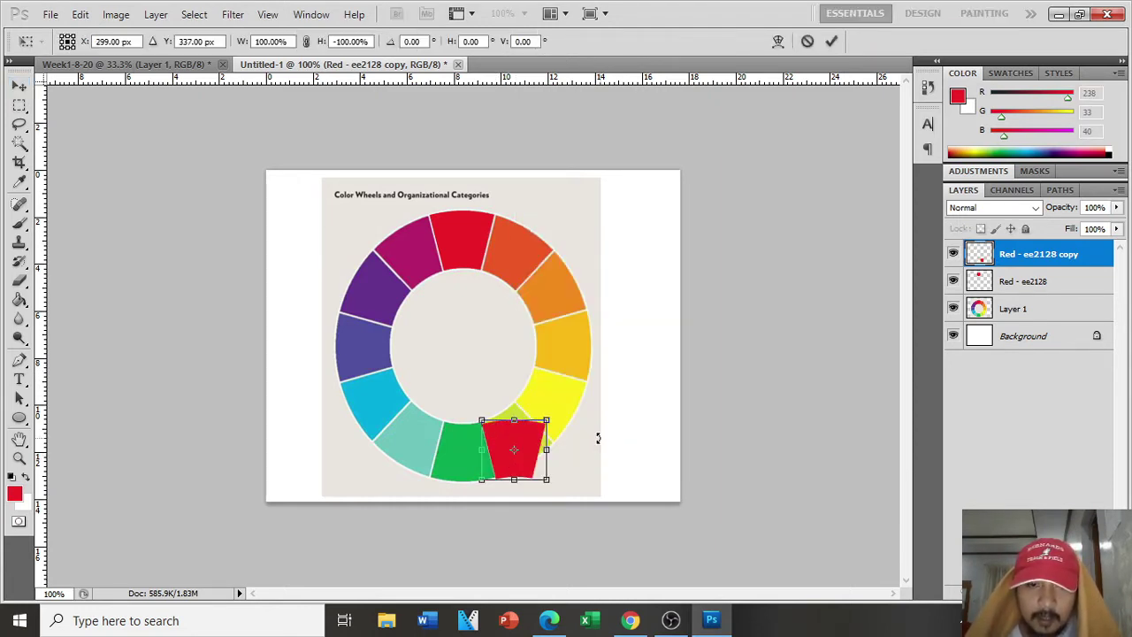
{"action": "key", "text": "ctrl+z"}
{"action": "right_click", "coordinate": [543, 441]}
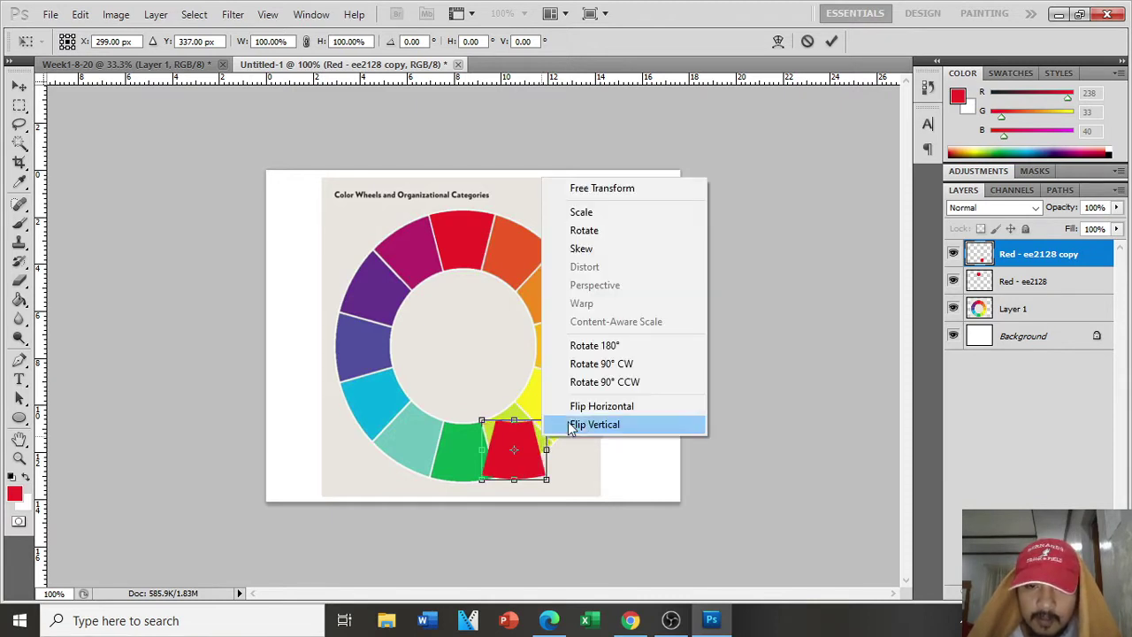
{"action": "left_click", "coordinate": [596, 407]}
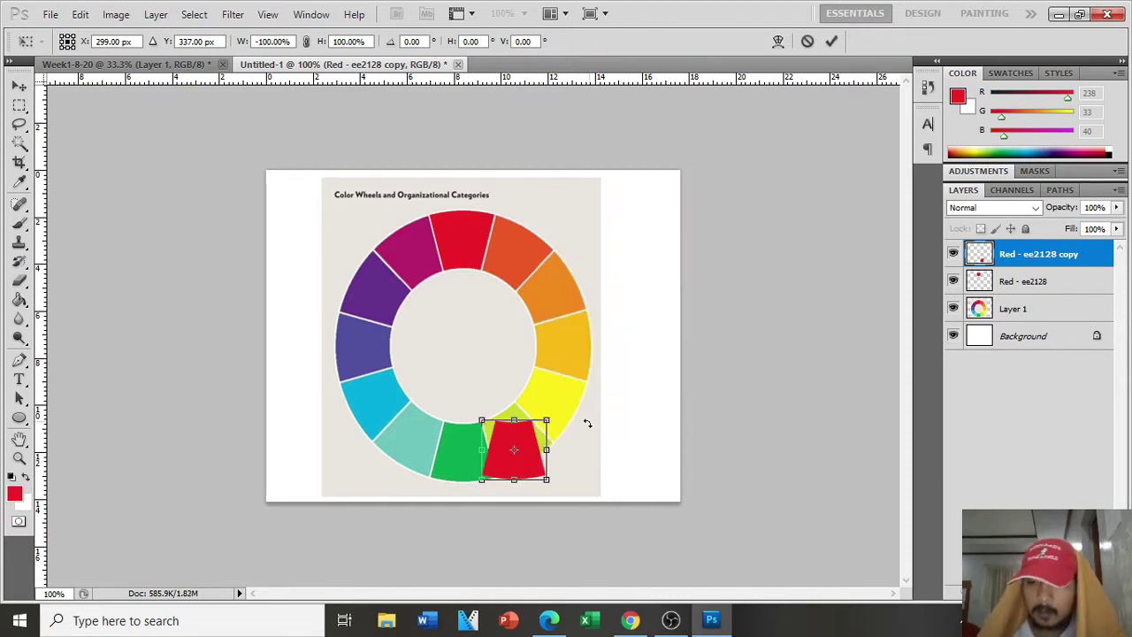
{"action": "key", "text": "Return"}
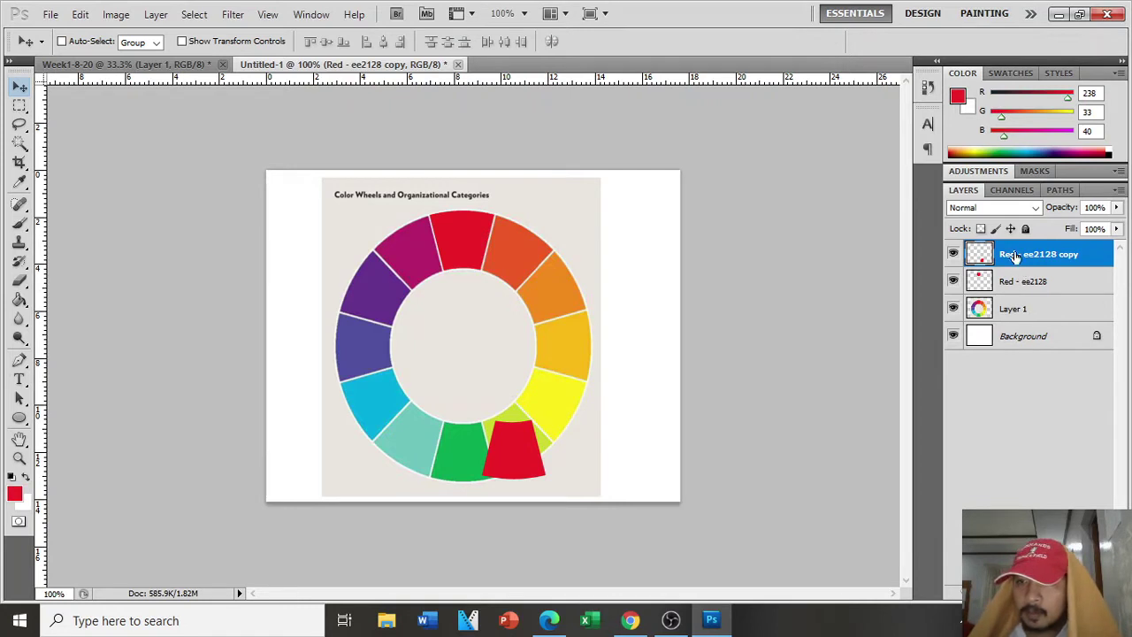
{"action": "double_click", "coordinate": [1015, 256]}
Step: Change 'Red' to 'Green' and delete 'copy' in the copied layer's name
{"action": "double_click", "coordinate": [1013, 255]}
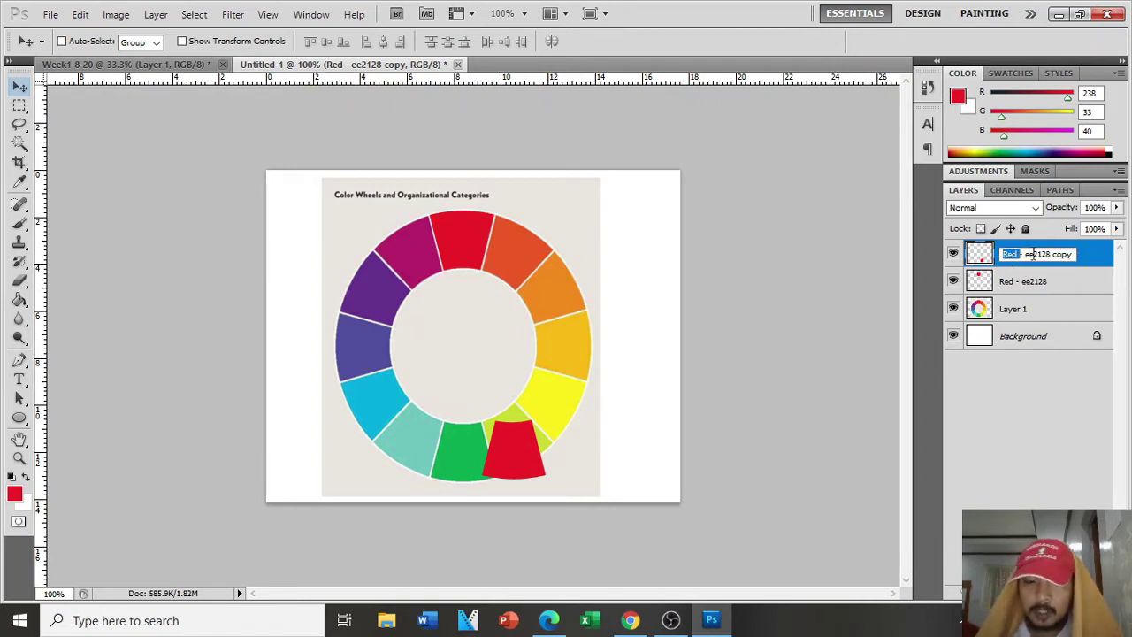
{"action": "type", "text": "Green"}
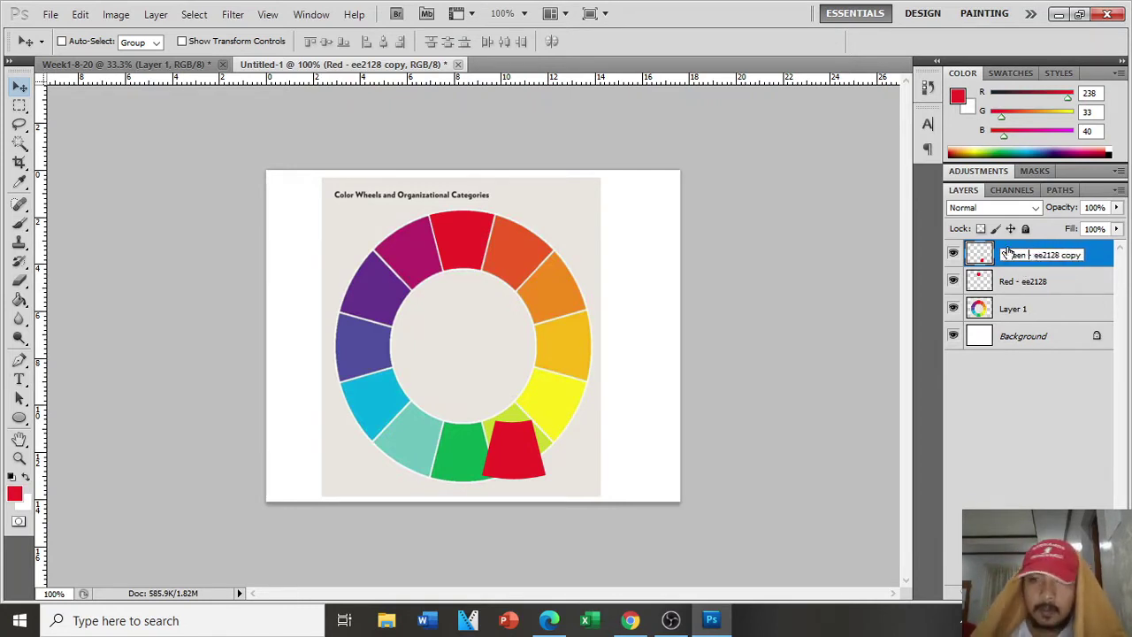
{"action": "left_click_drag", "start_coordinate": [1062, 257], "coordinate": [1110, 256]}
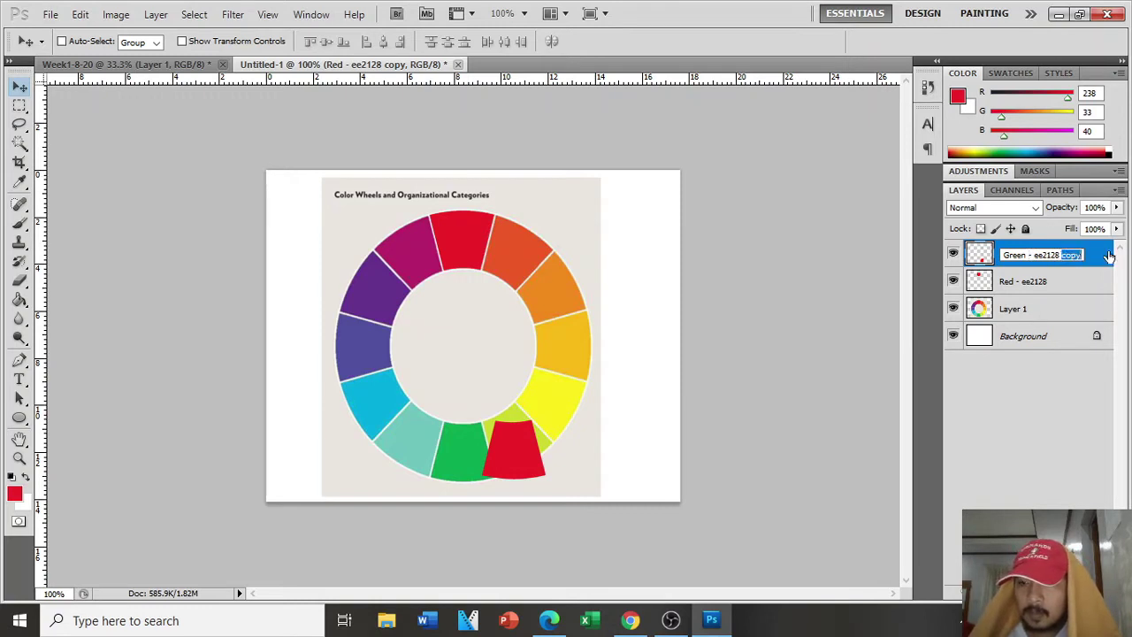
{"action": "key", "text": "BackSpace"}
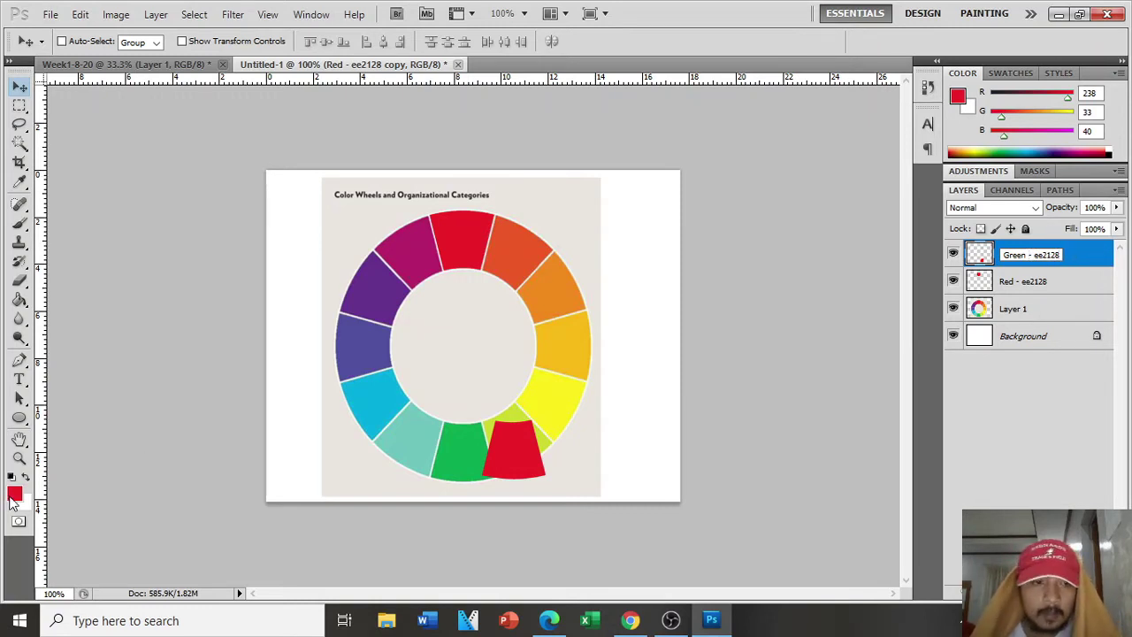
Step: Commit the 'Green - ee2128' name, check the foreground colour, cancel, and switch to Move
{"action": "left_click", "coordinate": [14, 496]}
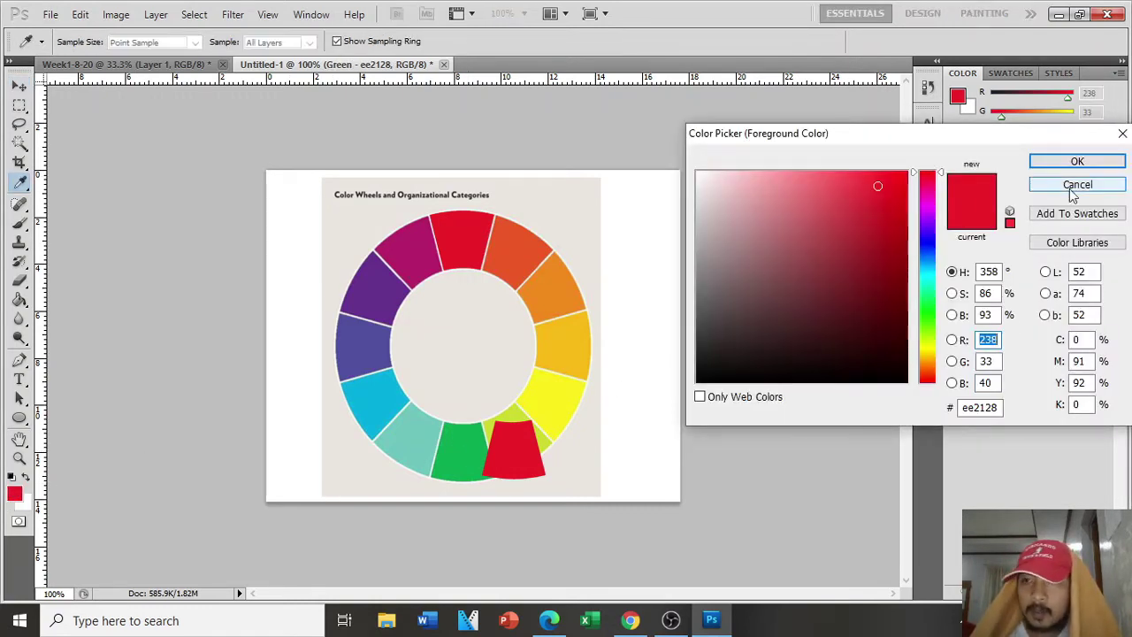
{"action": "left_click", "coordinate": [1074, 186]}
{"action": "key", "text": "v"}
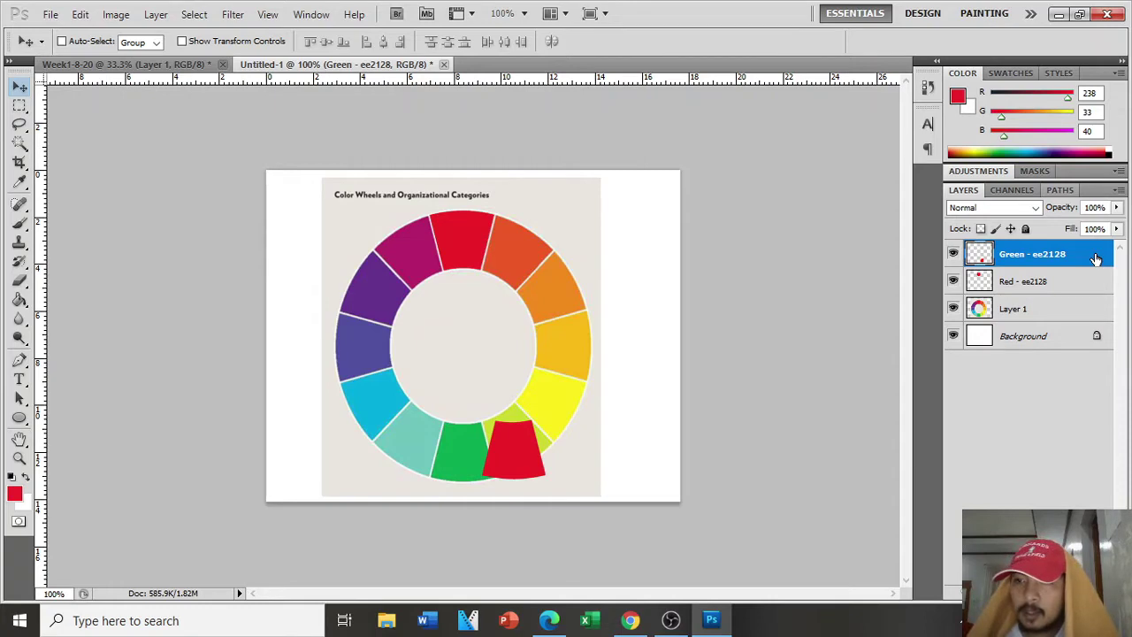
{"action": "double_click", "coordinate": [1096, 258]}
{"action": "left_click_drag", "start_coordinate": [952, 194], "coordinate": [865, 189]}
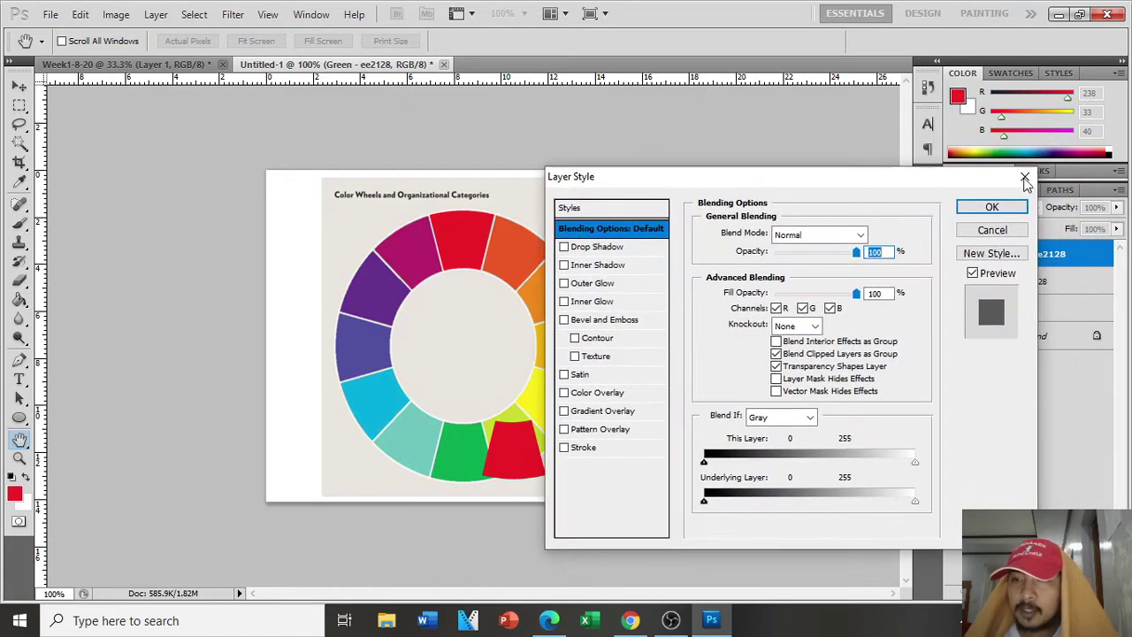
{"action": "left_click", "coordinate": [1024, 179]}
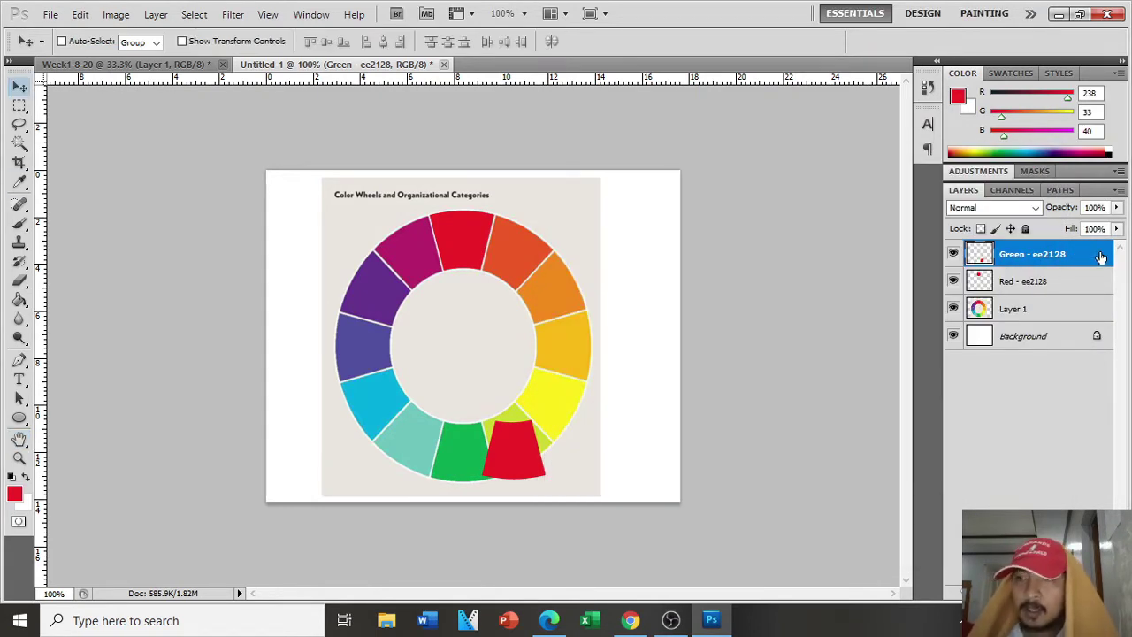
{"action": "double_click", "coordinate": [1102, 257]}
{"action": "left_click", "coordinate": [1025, 180]}
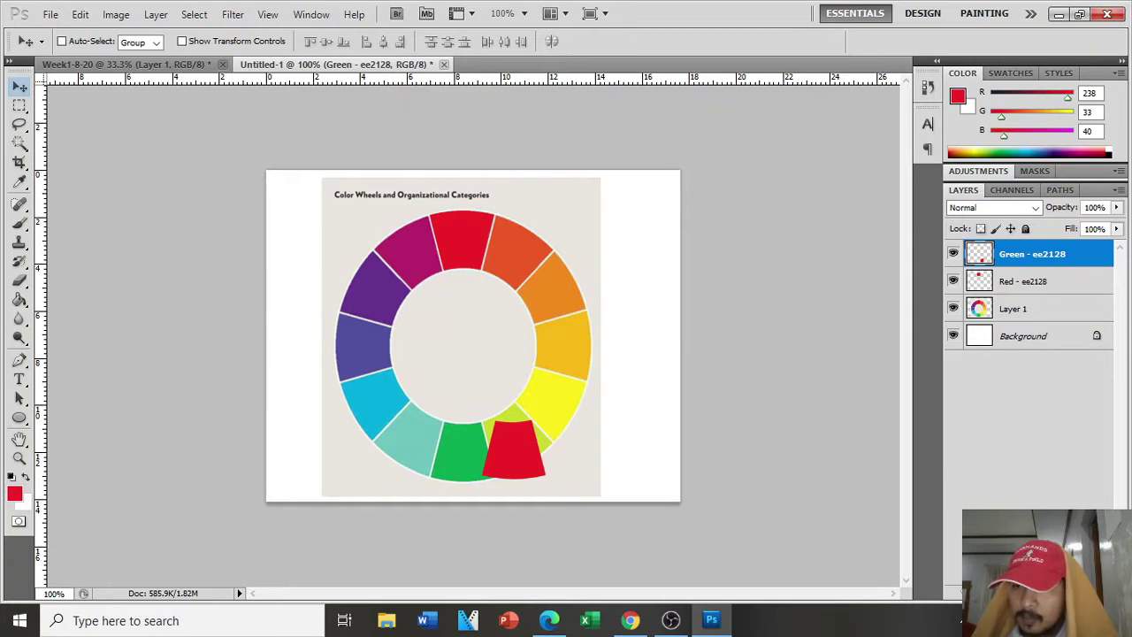
{"action": "left_click", "coordinate": [1036, 592]}
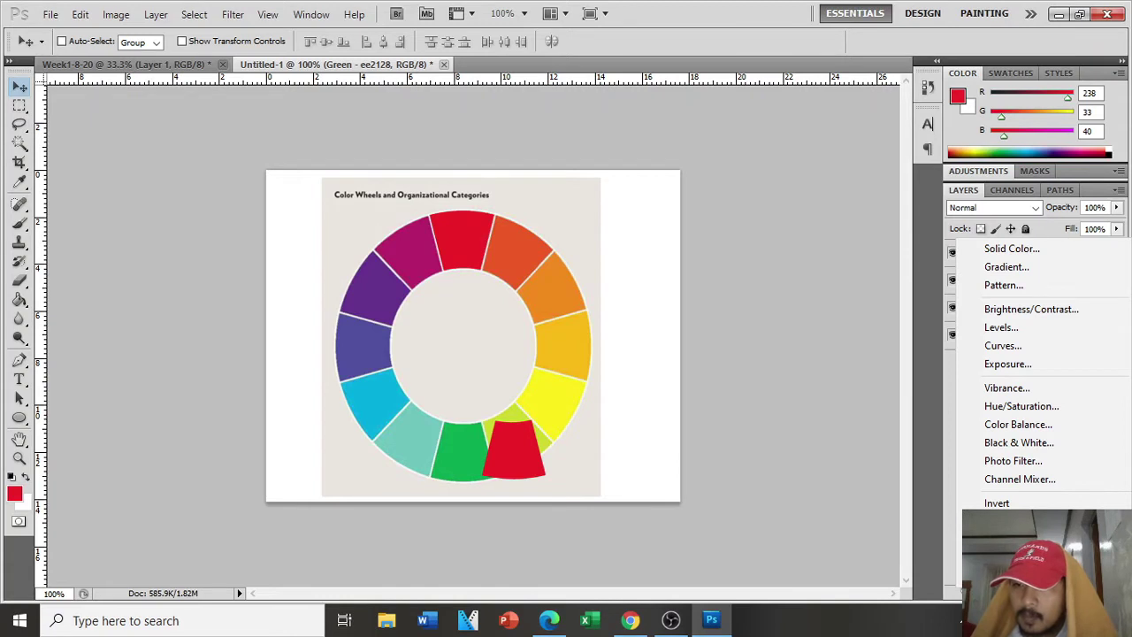
{"action": "left_click", "coordinate": [998, 592]}
{"action": "left_click", "coordinate": [998, 592]}
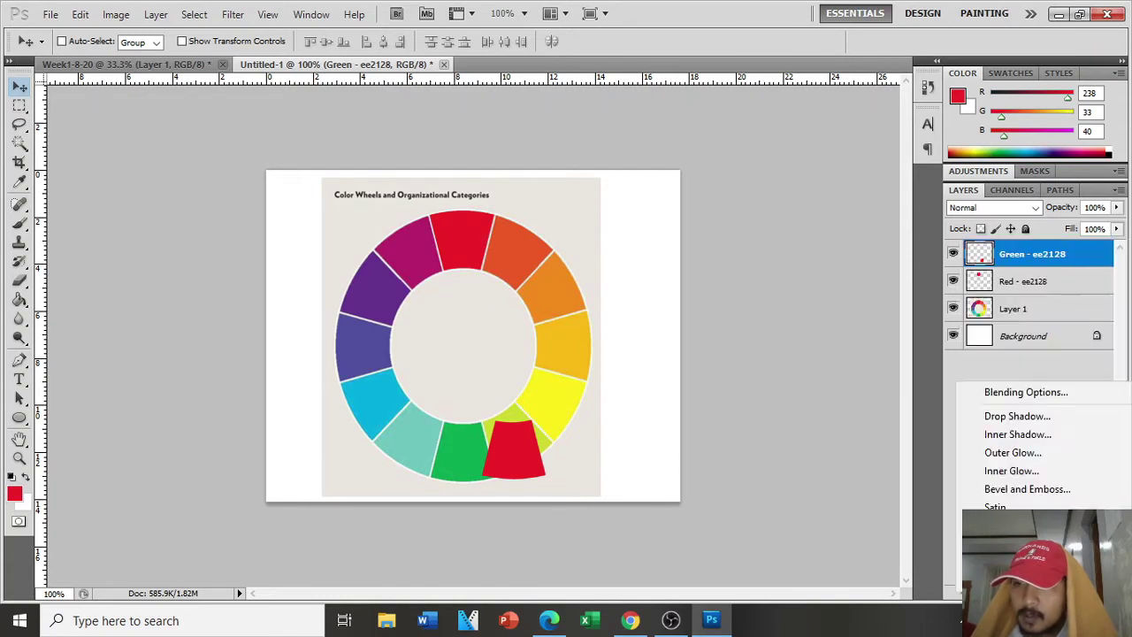
{"action": "left_click", "coordinate": [1040, 394]}
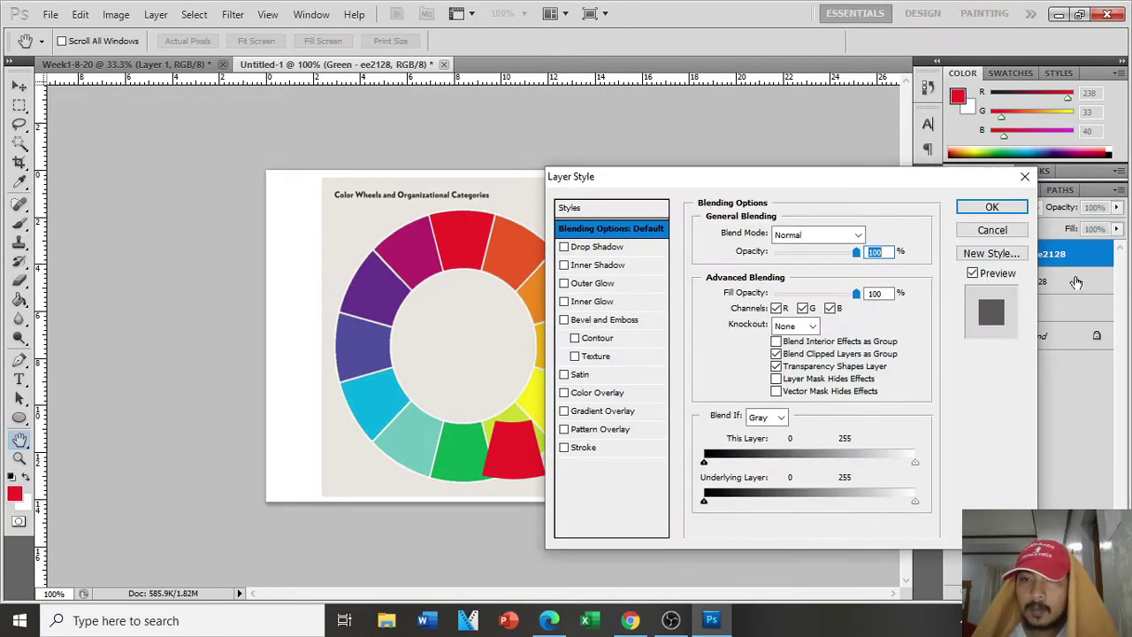
{"action": "left_click", "coordinate": [1024, 177]}
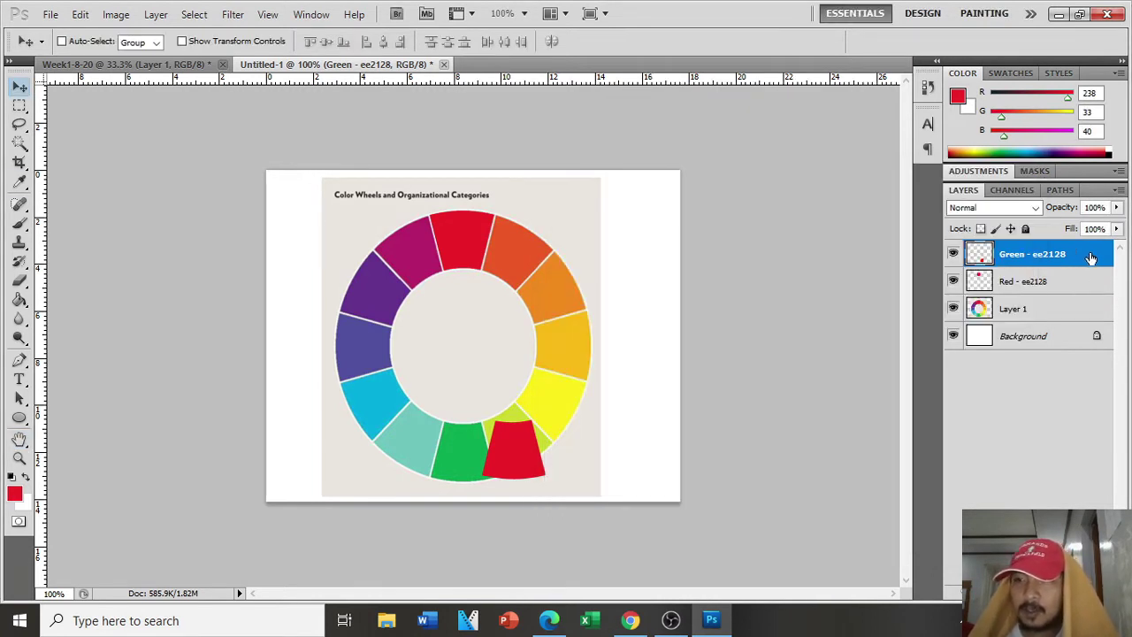
{"action": "double_click", "coordinate": [1092, 258]}
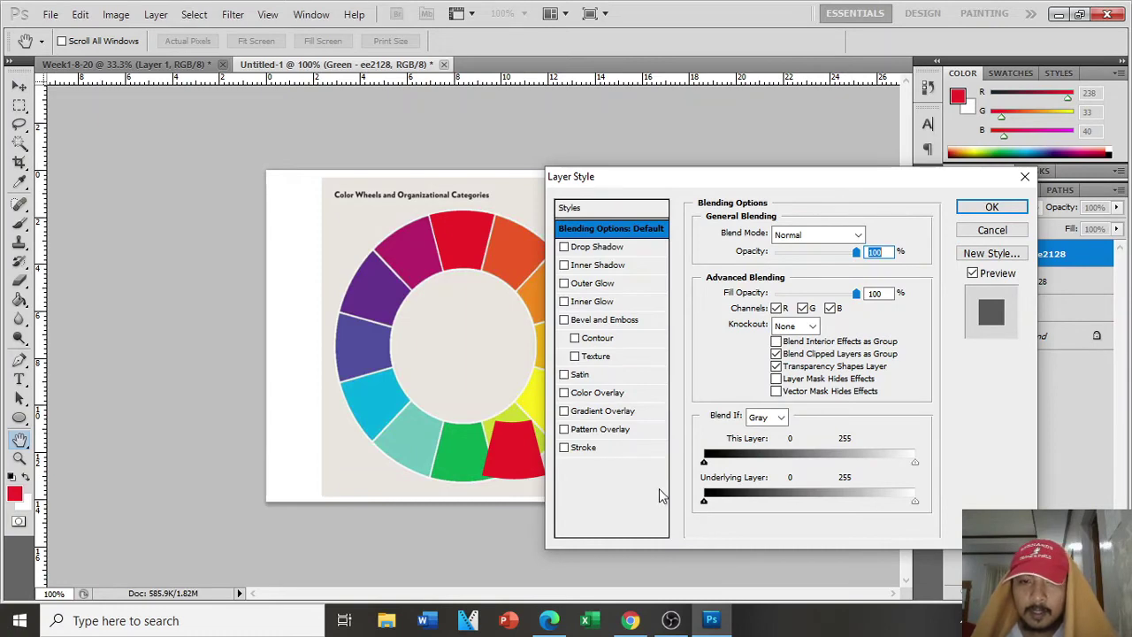
{"action": "left_click_drag", "start_coordinate": [699, 182], "coordinate": [794, 160]}
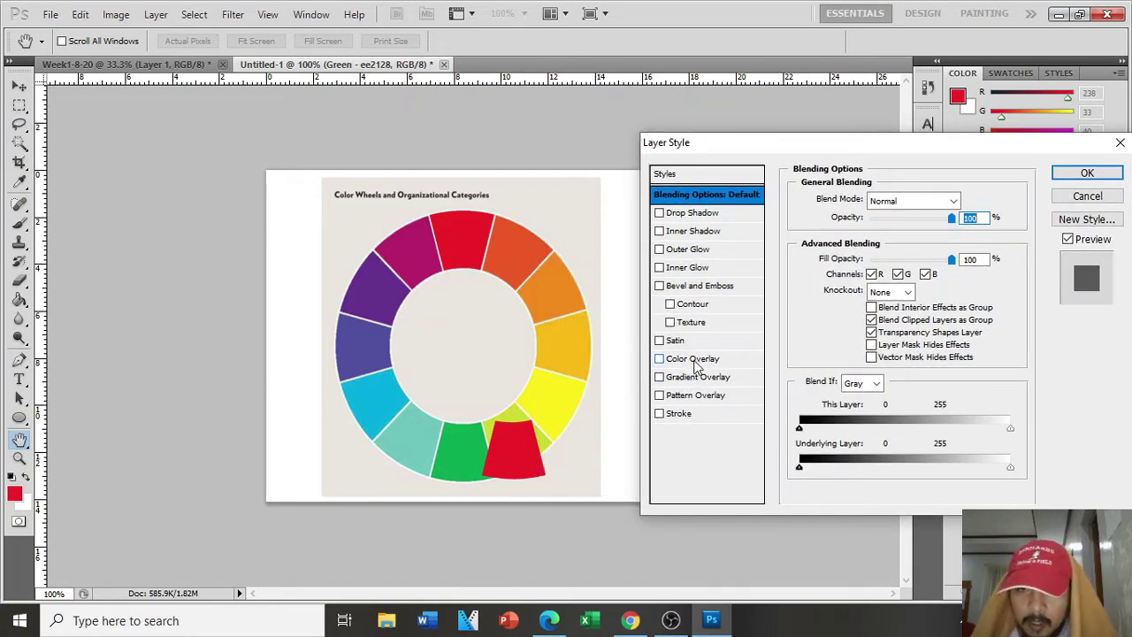
Step: Add a Color Overlay sampled from the wheel's green wedge (09a750) to the layer
{"action": "left_click", "coordinate": [696, 361]}
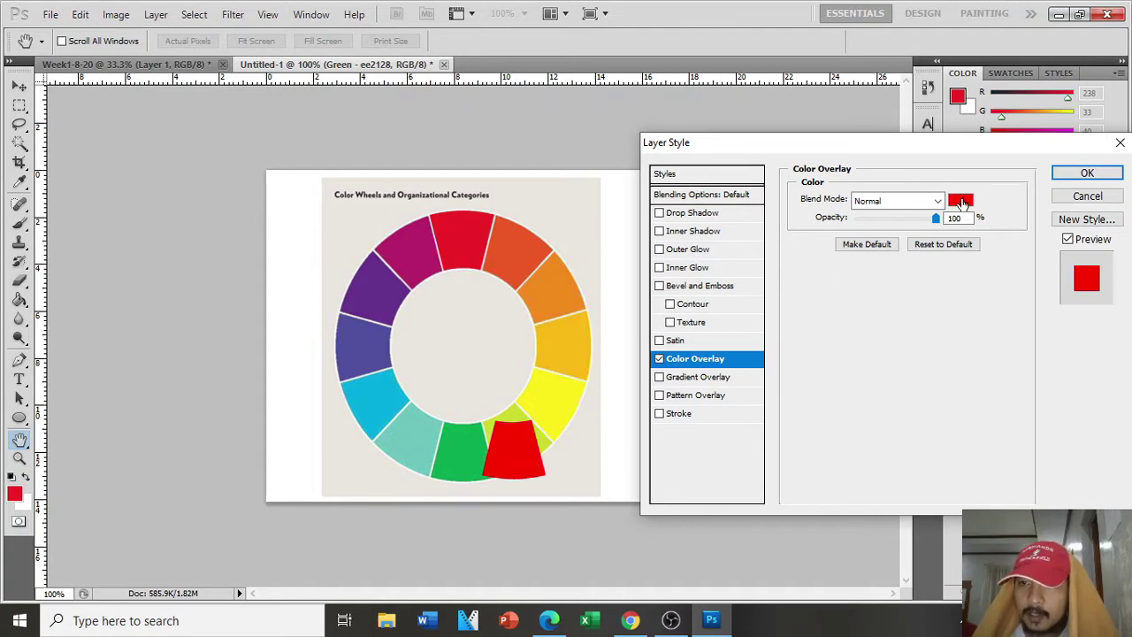
{"action": "left_click", "coordinate": [961, 201]}
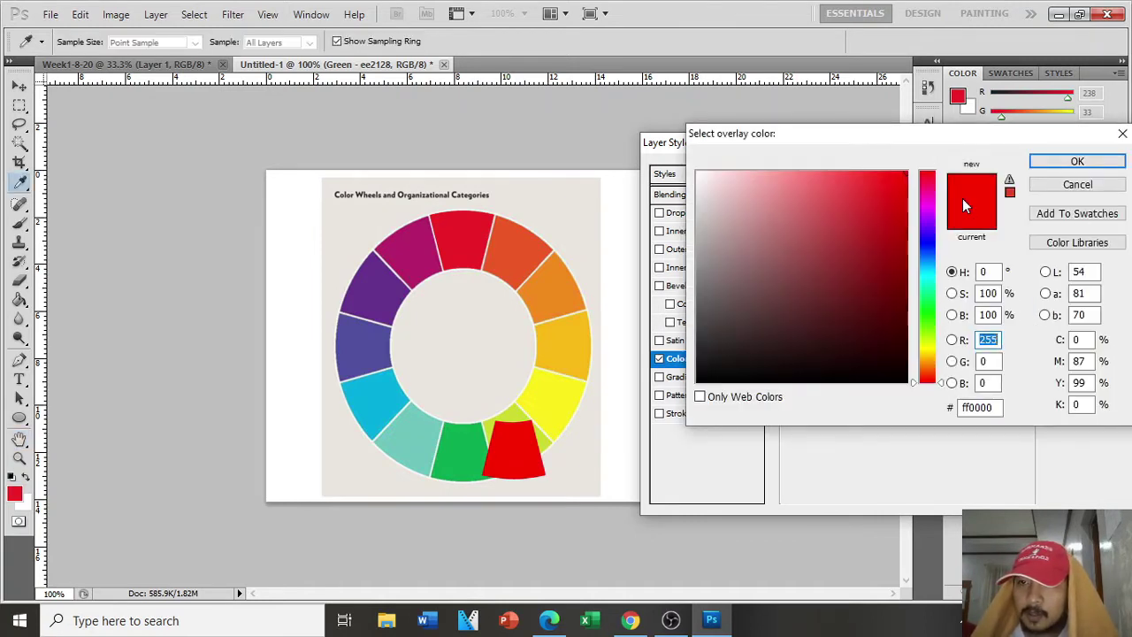
{"action": "left_click", "coordinate": [468, 444]}
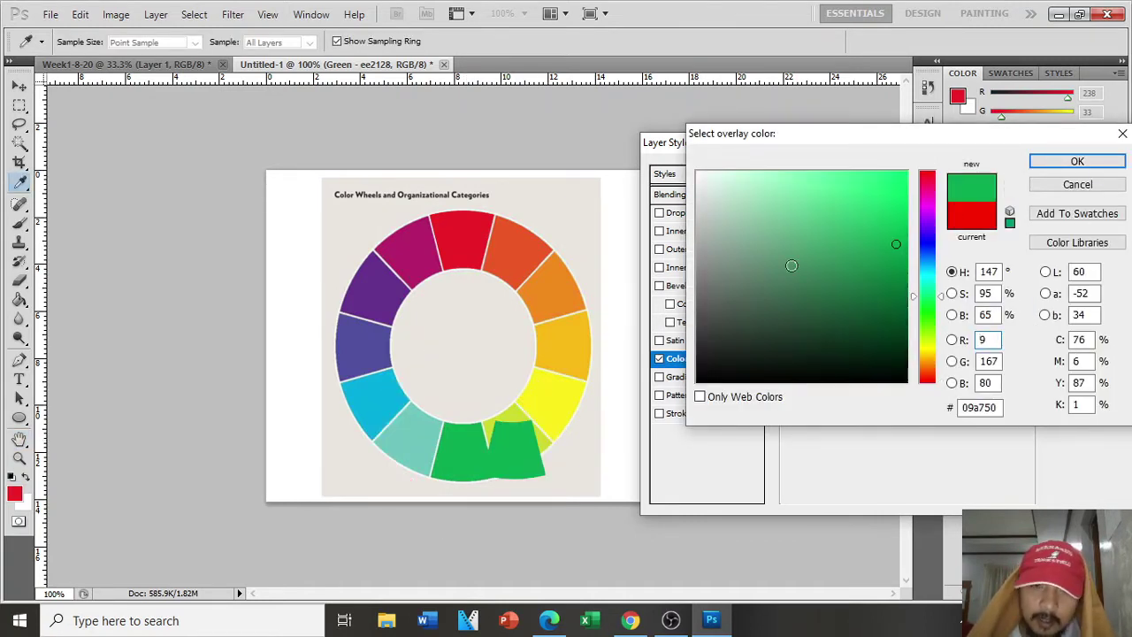
{"action": "left_click", "coordinate": [1066, 161]}
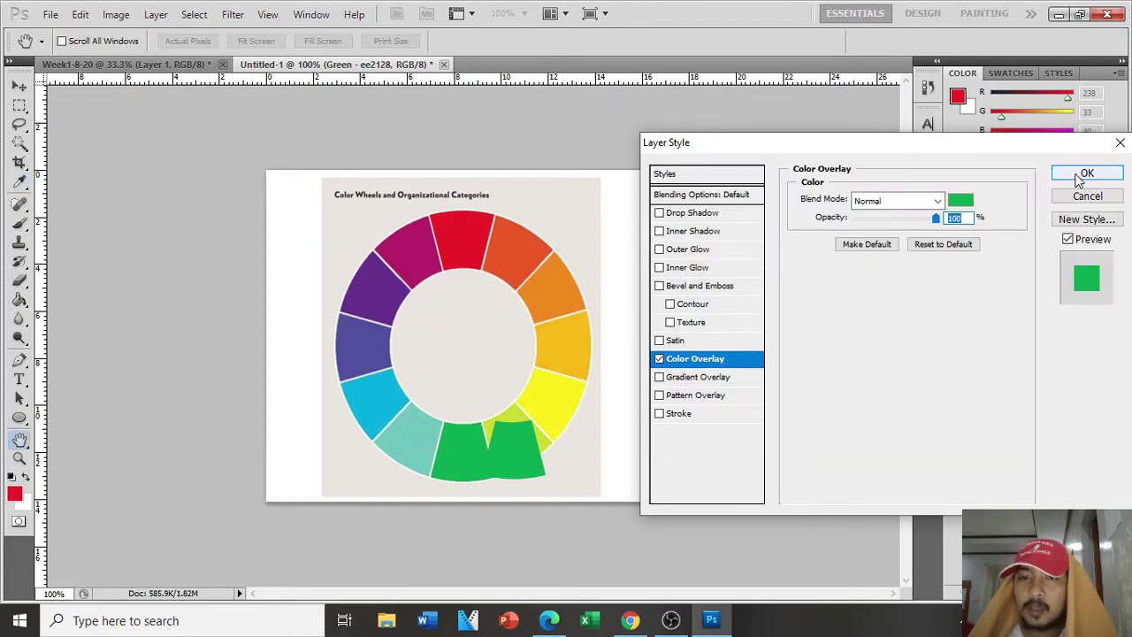
{"action": "left_click", "coordinate": [1080, 175]}
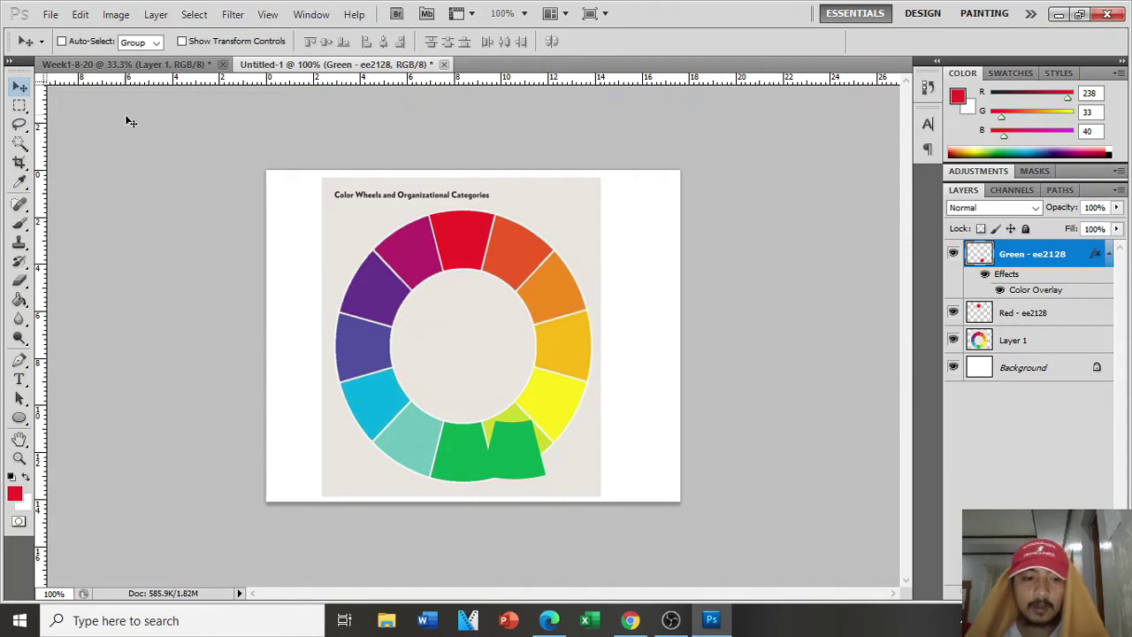
Step: Free-transform the wedge onto the wheel's green segment, commit, and zoom in
{"action": "key", "text": "ctrl+t"}
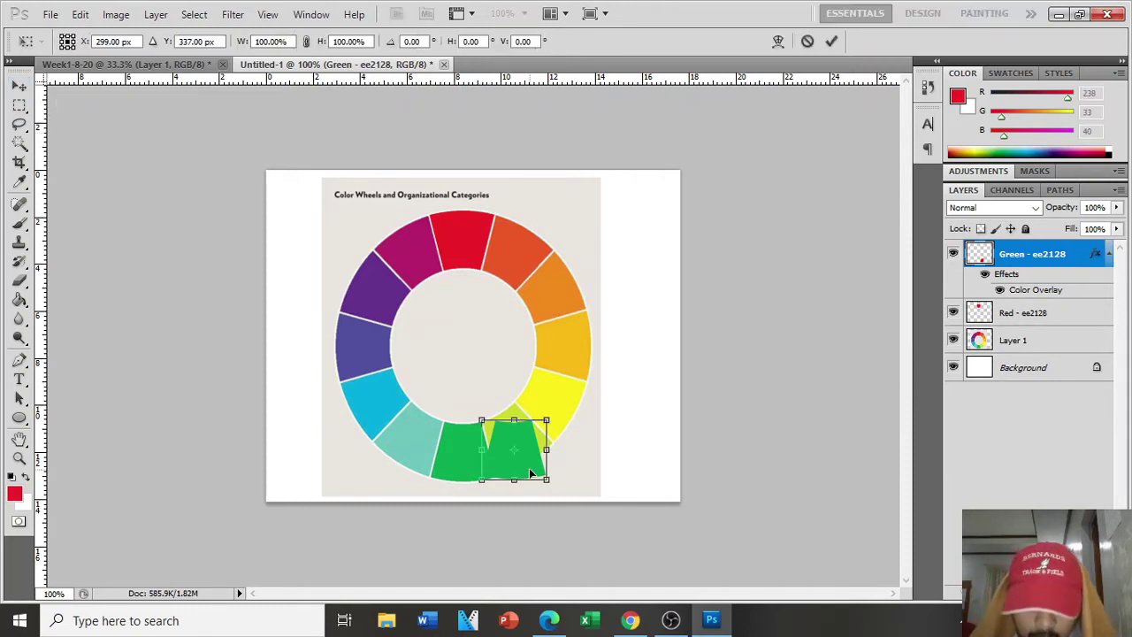
{"action": "left_click_drag", "start_coordinate": [531, 474], "coordinate": [494, 475]}
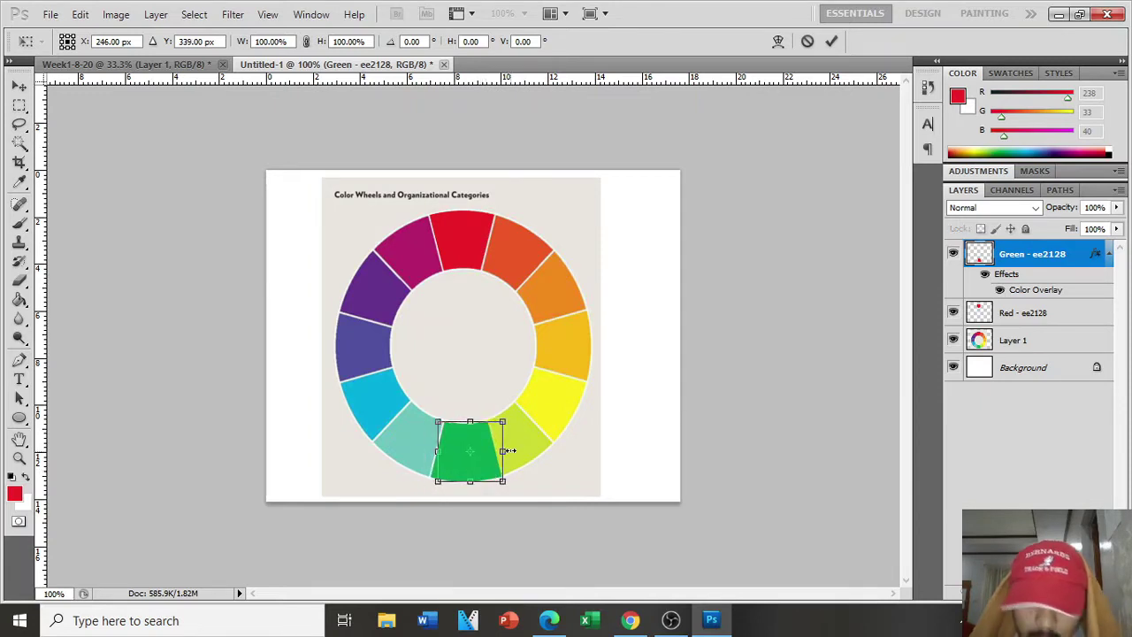
{"action": "key", "text": "Return"}
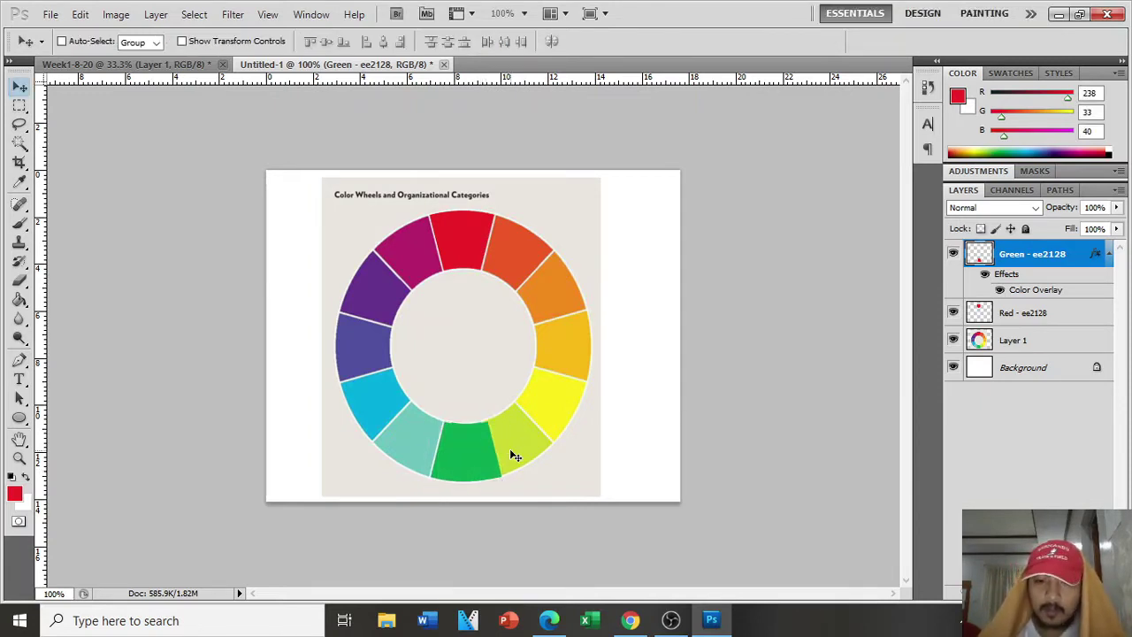
{"action": "key", "text": "ctrl+plus"}
{"action": "key", "text": "ctrl+plus"}
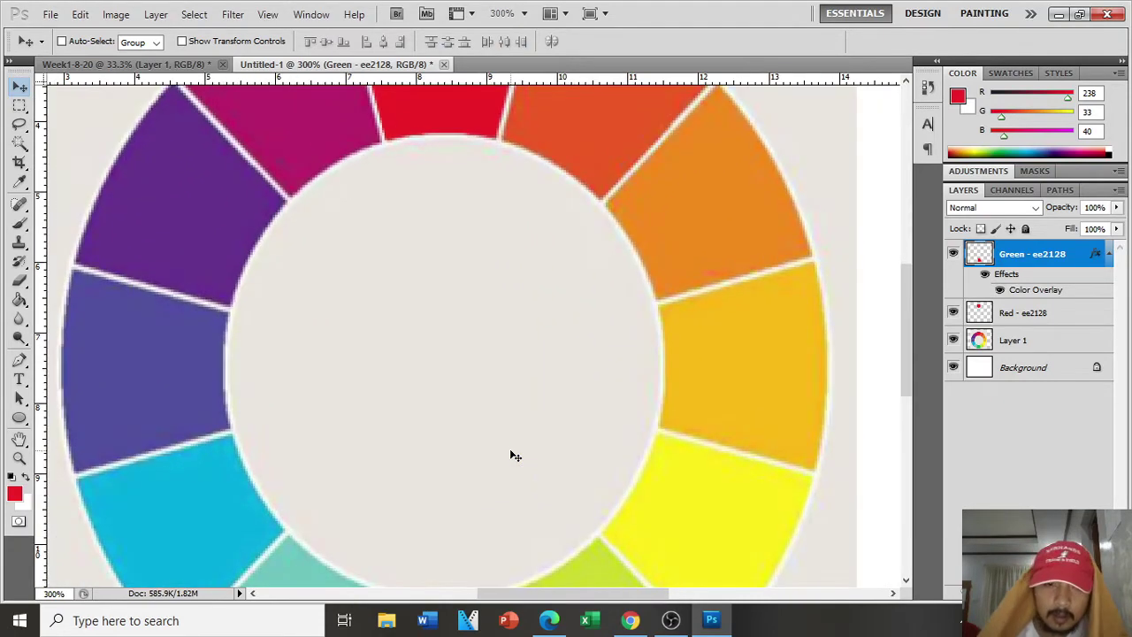
Step: Toggle the Green layer's Color Overlay repeatedly to compare the wedge with the green slot
{"action": "scroll", "coordinate": [648, 434], "scroll_direction": "down", "scroll_amount": 5}
{"action": "scroll", "coordinate": [701, 383], "scroll_direction": "down", "scroll_amount": 3}
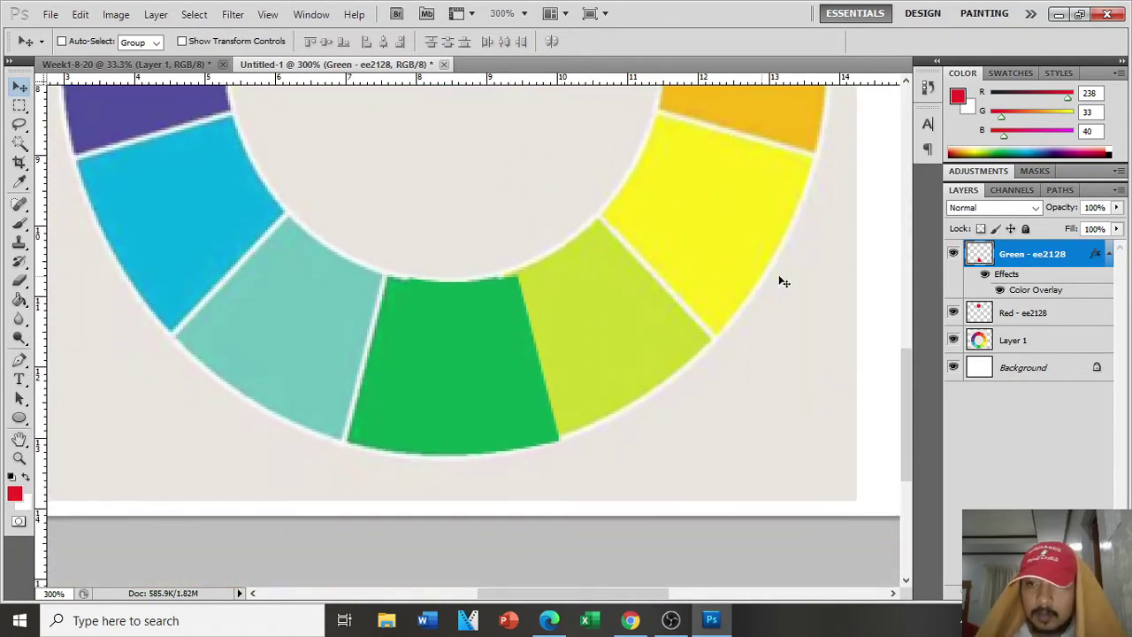
{"action": "left_click", "coordinate": [1002, 293]}
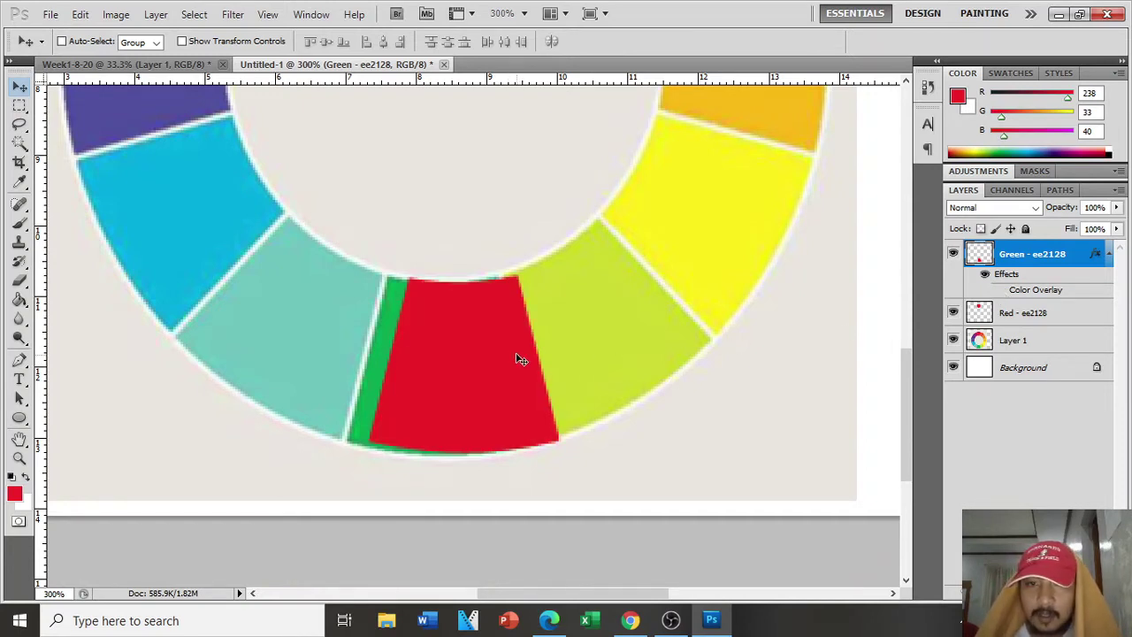
{"action": "left_click", "coordinate": [1002, 292]}
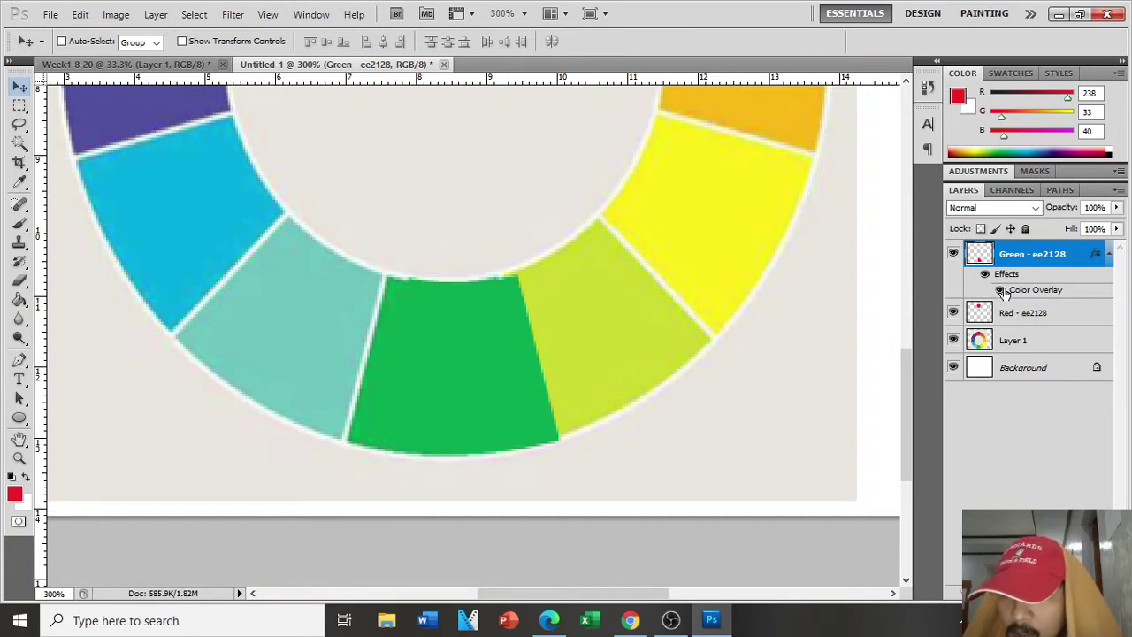
{"action": "left_click", "coordinate": [1003, 293]}
{"action": "left_click", "coordinate": [1002, 293]}
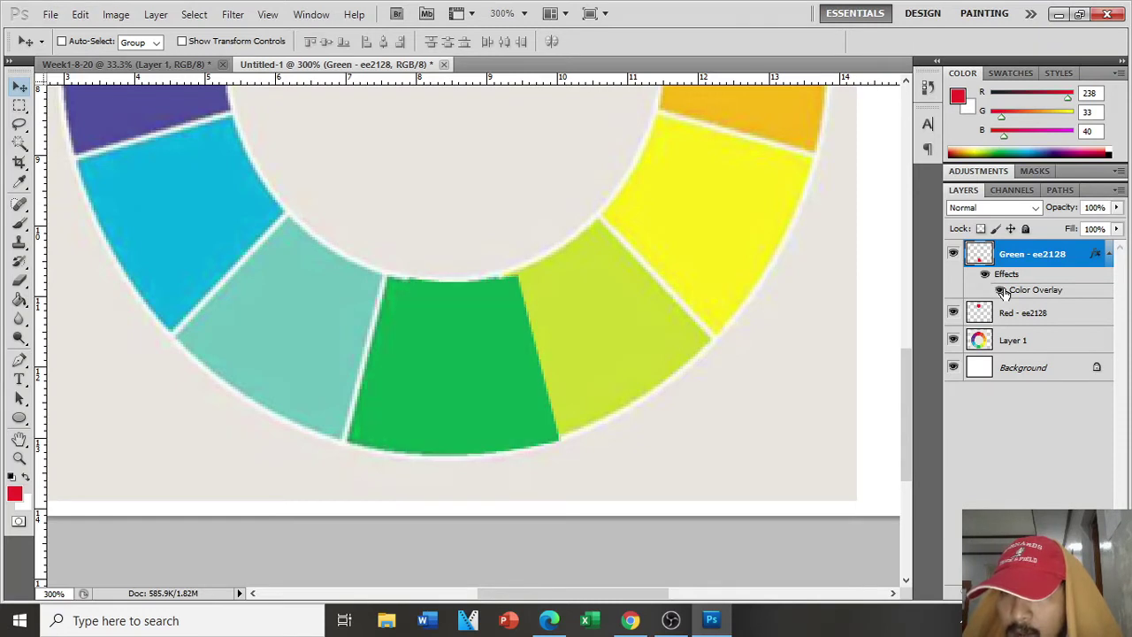
{"action": "left_click", "coordinate": [1002, 292]}
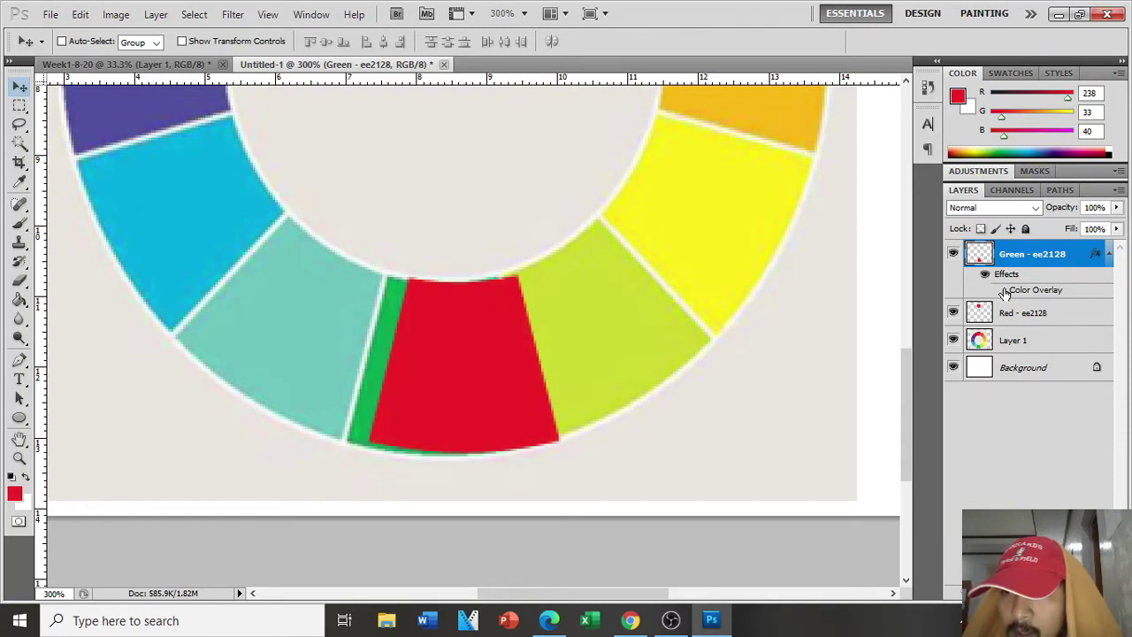
{"action": "left_click", "coordinate": [1002, 293]}
{"action": "left_click", "coordinate": [1002, 293]}
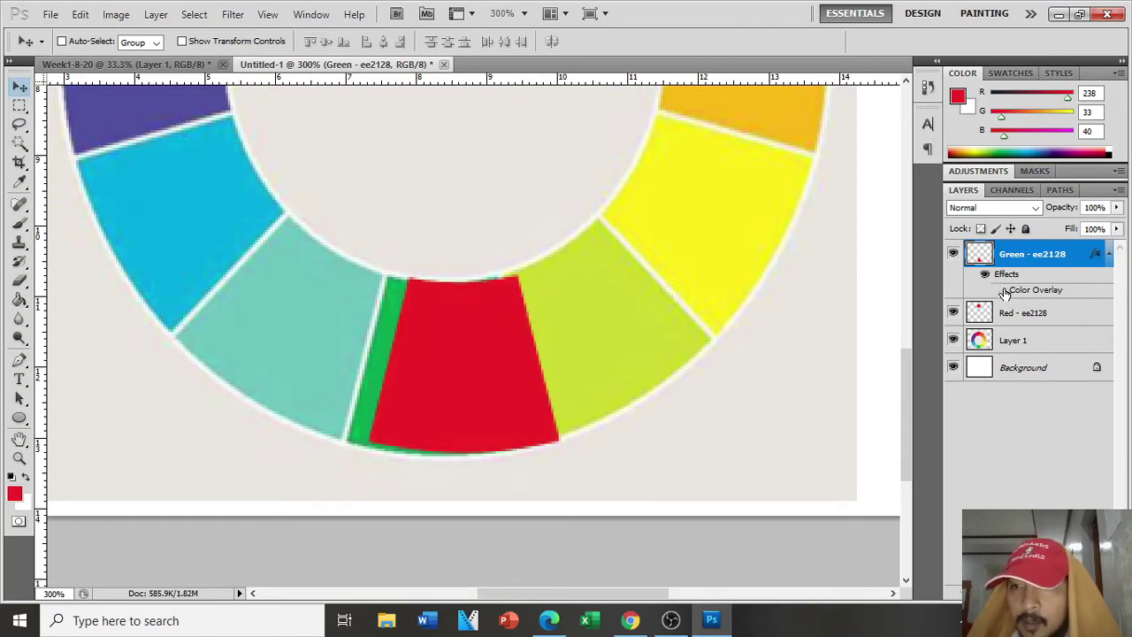
{"action": "left_click", "coordinate": [1002, 293]}
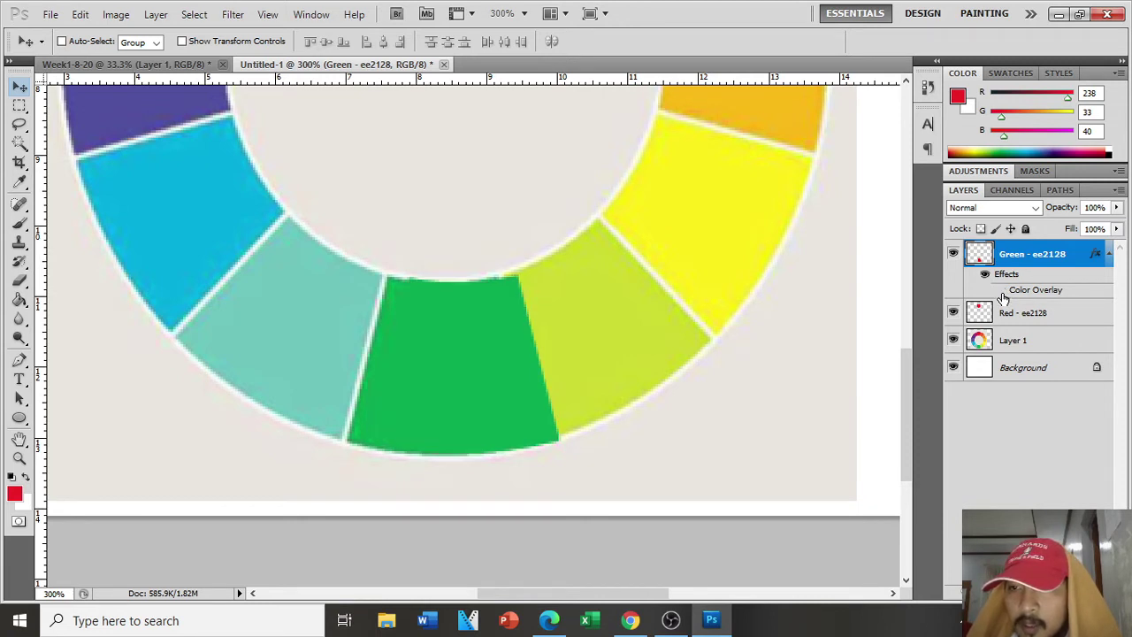
{"action": "left_click", "coordinate": [1002, 293]}
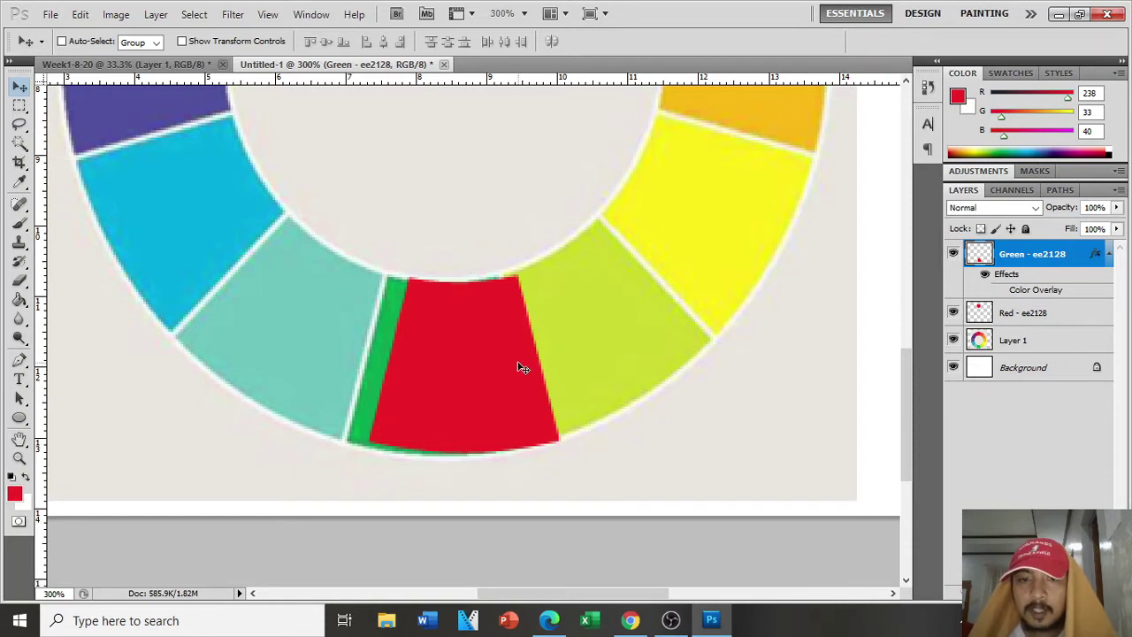
Step: Drag and pixel-nudge the wedge into the bottom slot, restore the green overlay, and zoom out
{"action": "left_click_drag", "start_coordinate": [522, 367], "coordinate": [513, 369]}
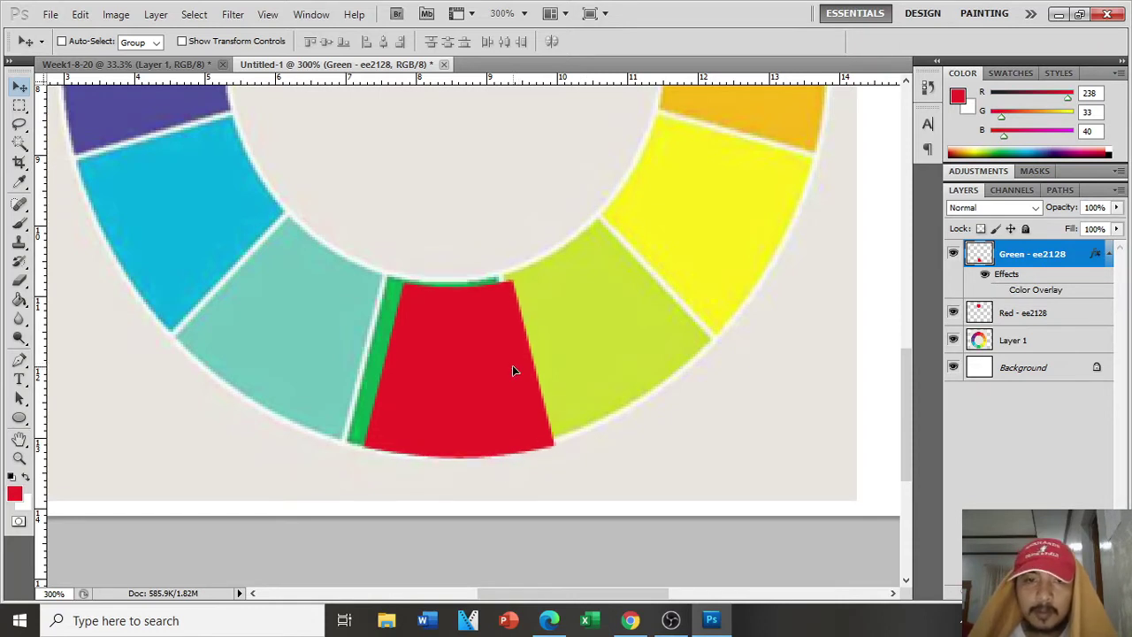
{"action": "left_click", "coordinate": [1000, 291]}
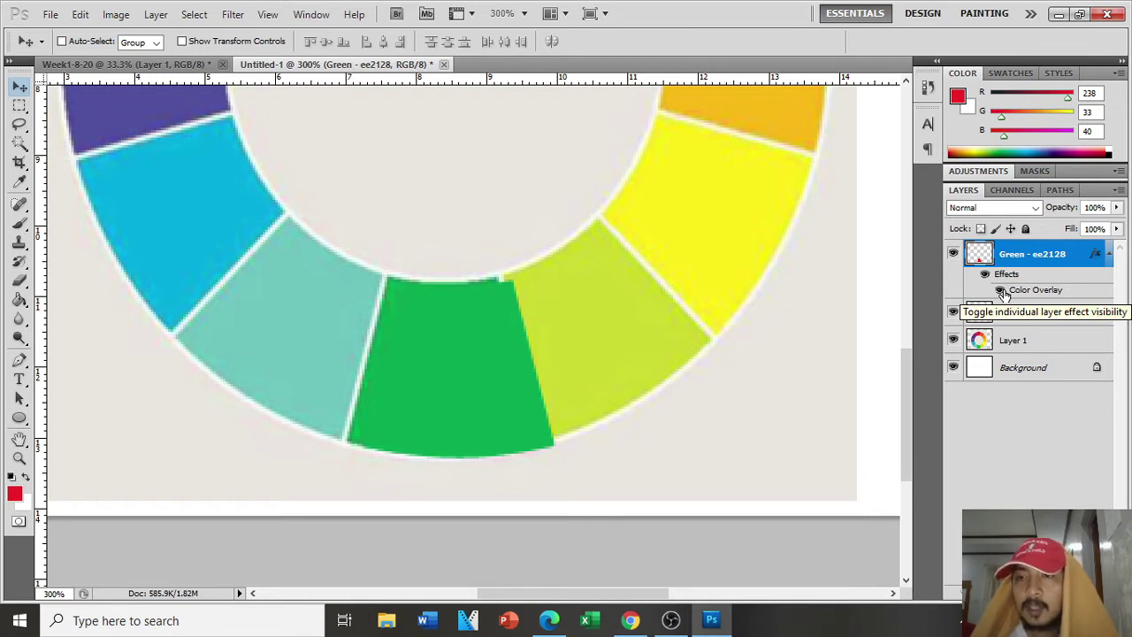
{"action": "left_click", "coordinate": [1000, 291]}
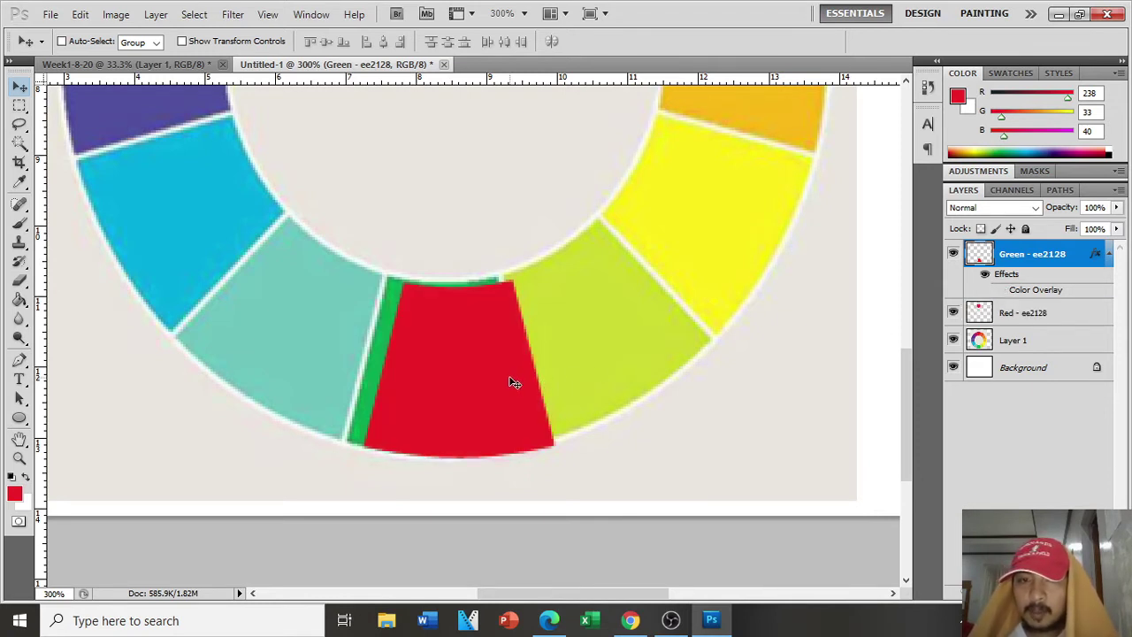
{"action": "mouse_move", "coordinate": [510, 380]}
{"action": "left_mouse_down"}
{"action": "mouse_move", "coordinate": [522, 381]}
{"action": "mouse_move", "coordinate": [491, 376]}
{"action": "left_mouse_up"}
{"action": "key", "text": "Right"}
{"action": "key", "text": "Right"}
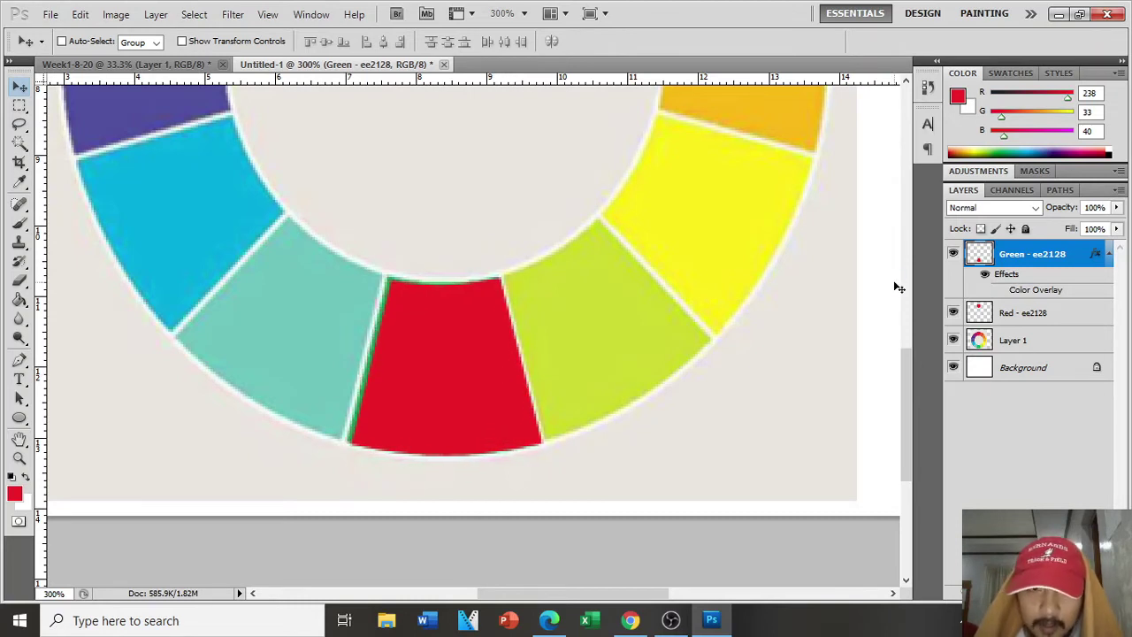
{"action": "key", "text": "Left"}
{"action": "key", "text": "Left"}
{"action": "key", "text": "Up"}
{"action": "key", "text": "Right"}
{"action": "key", "text": "Down"}
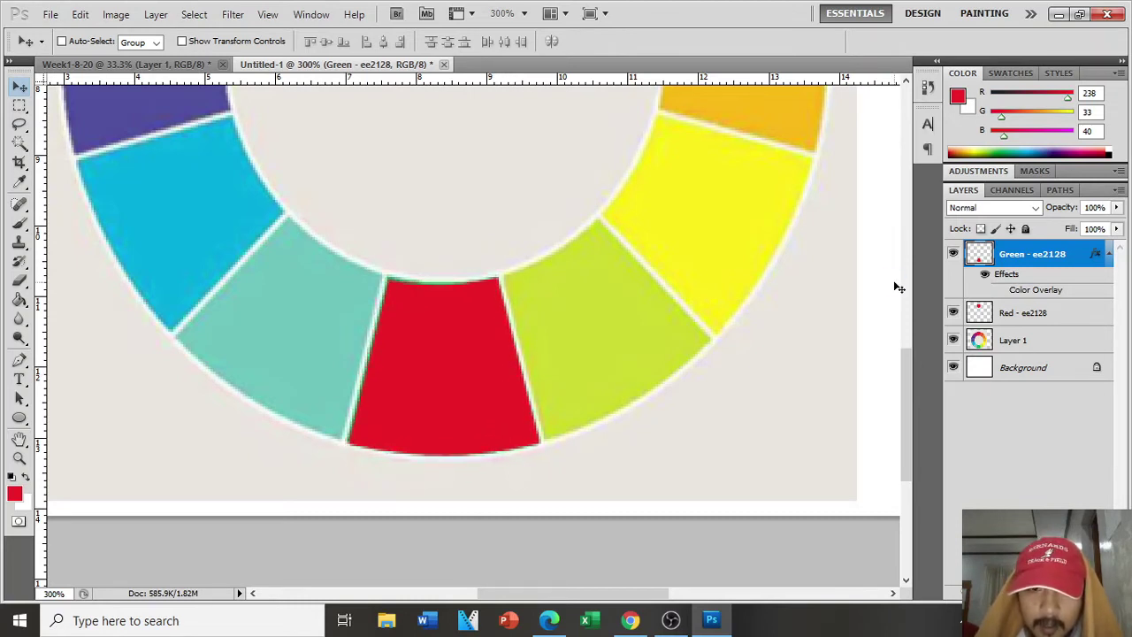
{"action": "key", "text": "Left"}
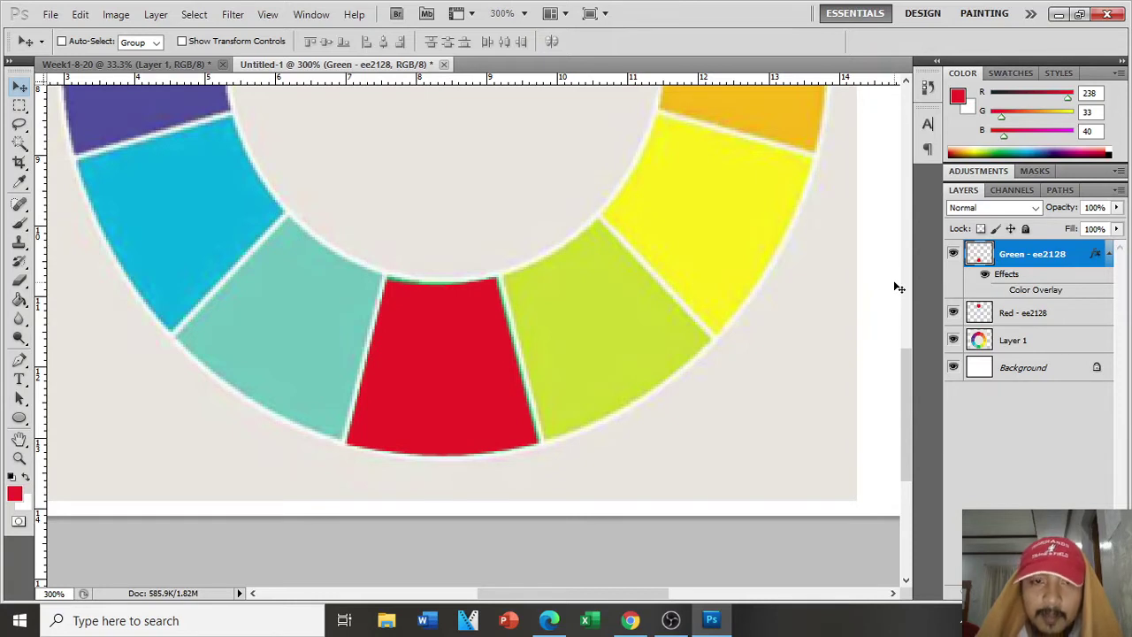
{"action": "key", "text": "Right"}
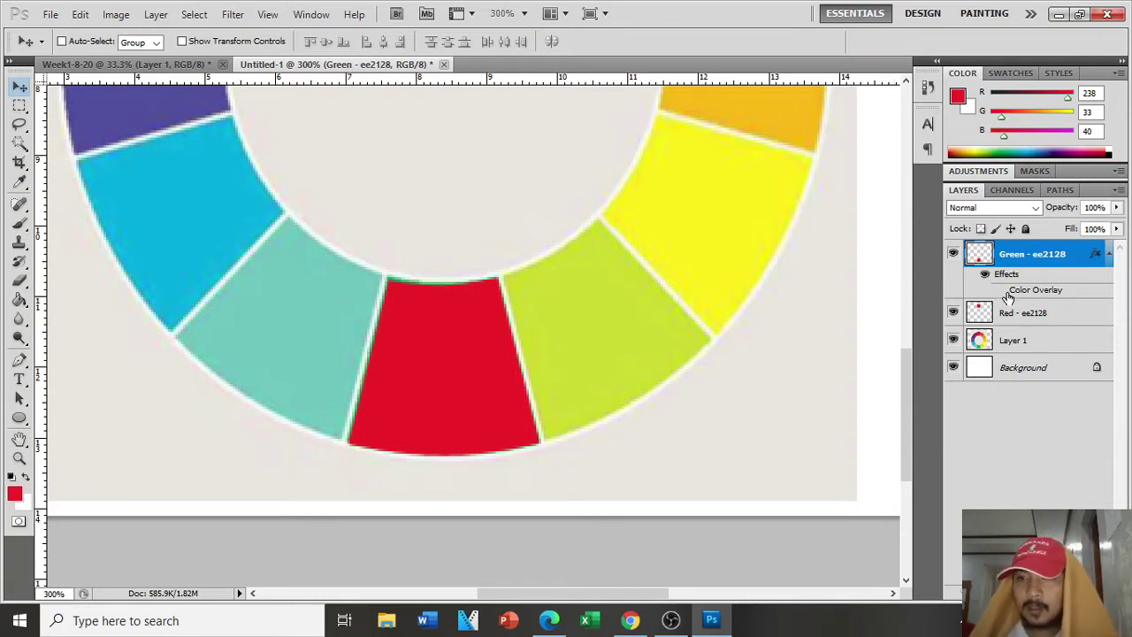
{"action": "left_click", "coordinate": [1000, 291]}
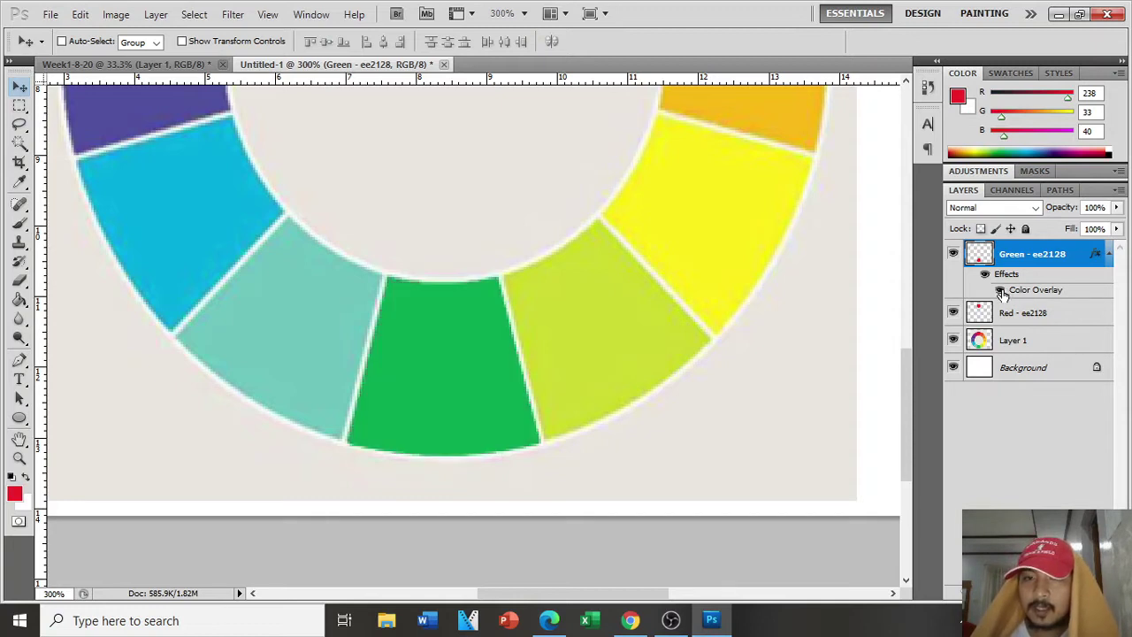
{"action": "key", "text": "ctrl+minus"}
{"action": "key", "text": "ctrl+minus"}
{"action": "key", "text": "ctrl+minus"}
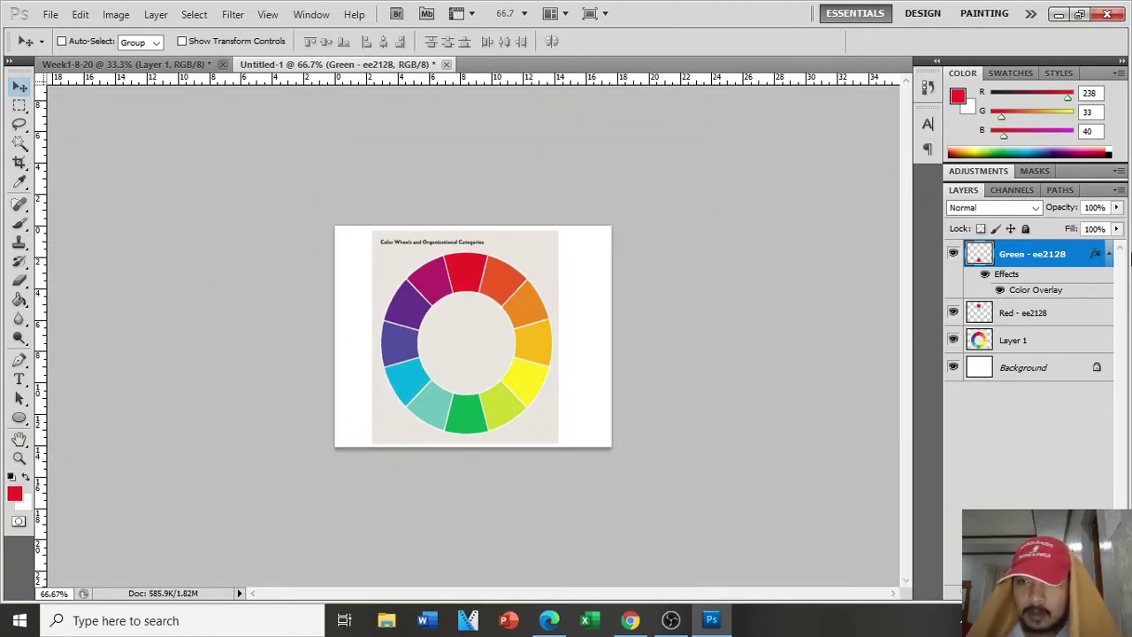
Step: Read the overlay colour's hex code 09a750 from the Color Overlay picker, then cancel out
{"action": "double_click", "coordinate": [1066, 290]}
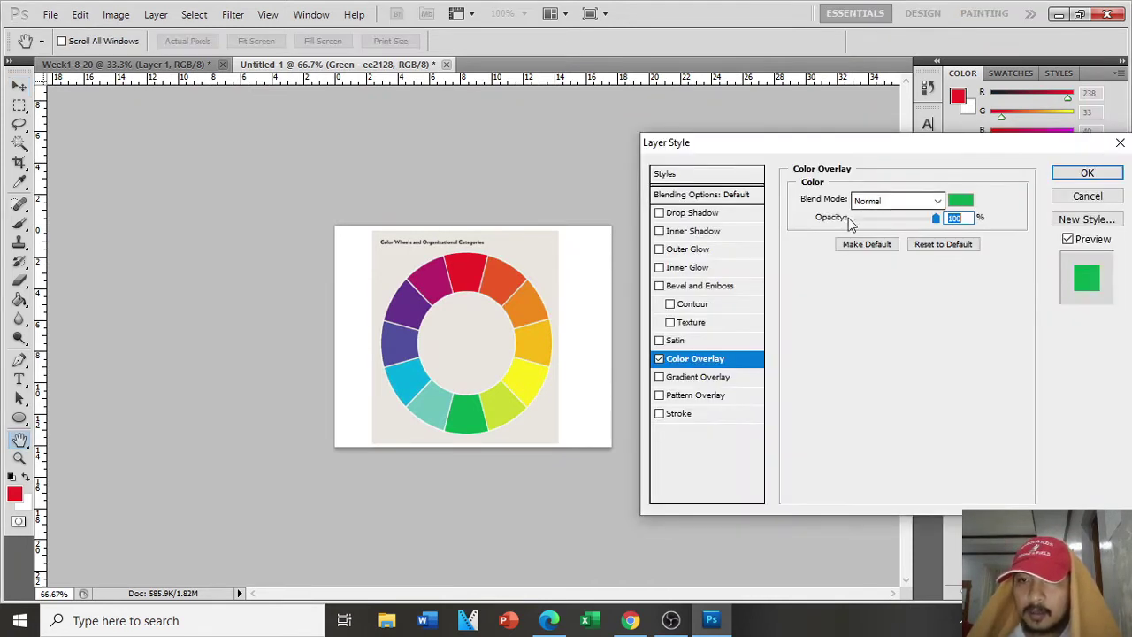
{"action": "left_click", "coordinate": [961, 200]}
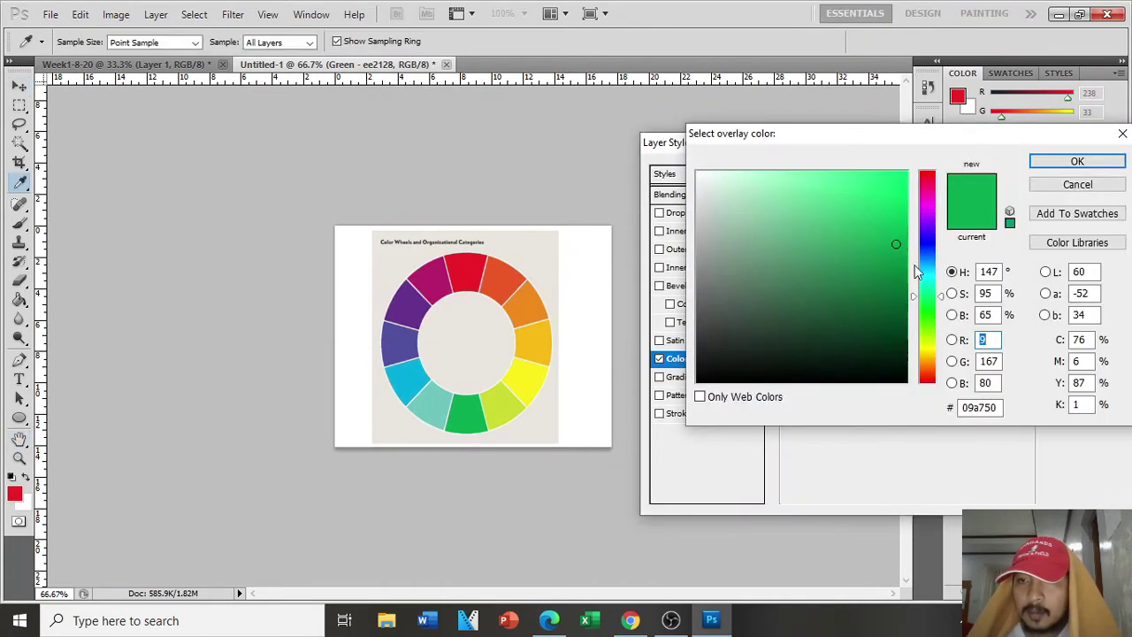
{"action": "left_click", "coordinate": [987, 406]}
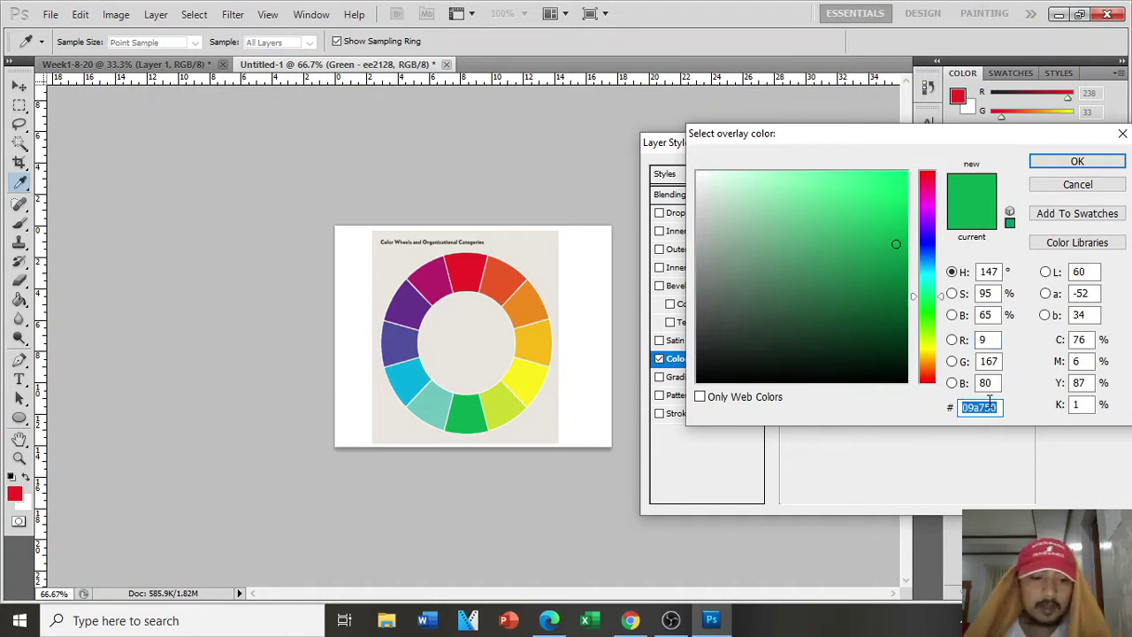
{"action": "left_click", "coordinate": [1113, 246]}
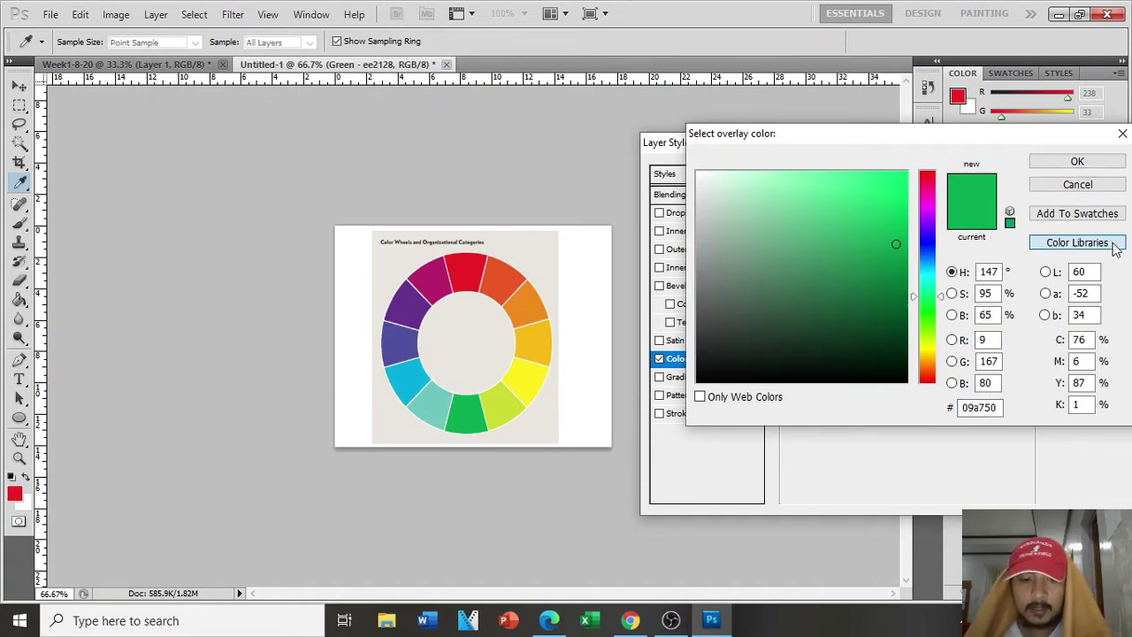
{"action": "left_click", "coordinate": [1081, 184]}
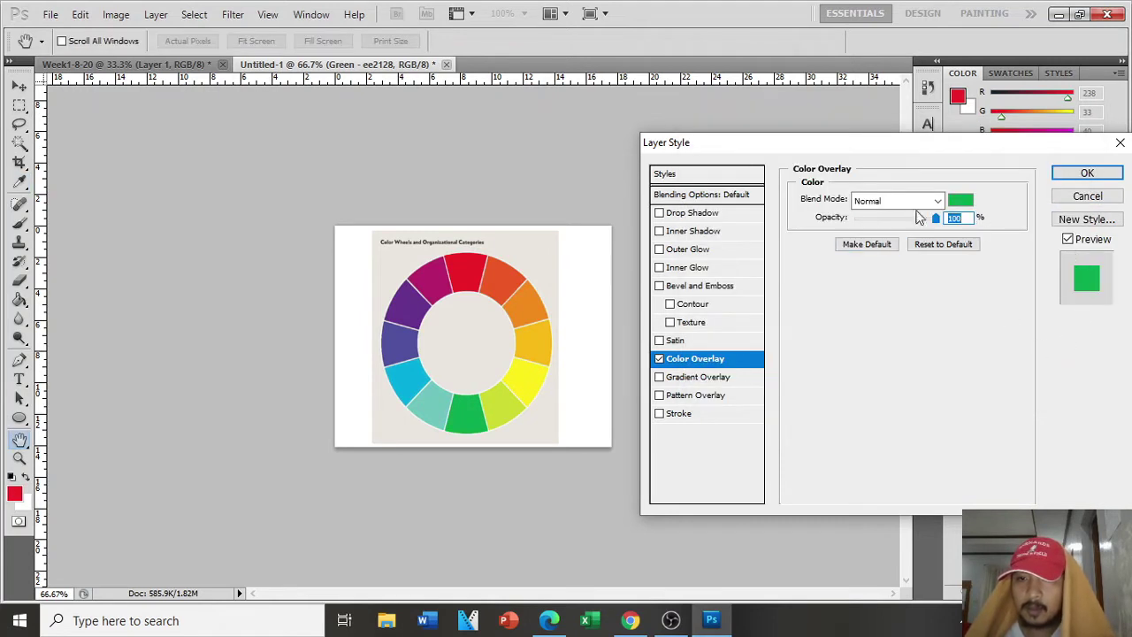
{"action": "left_click", "coordinate": [962, 200]}
{"action": "left_click", "coordinate": [988, 406]}
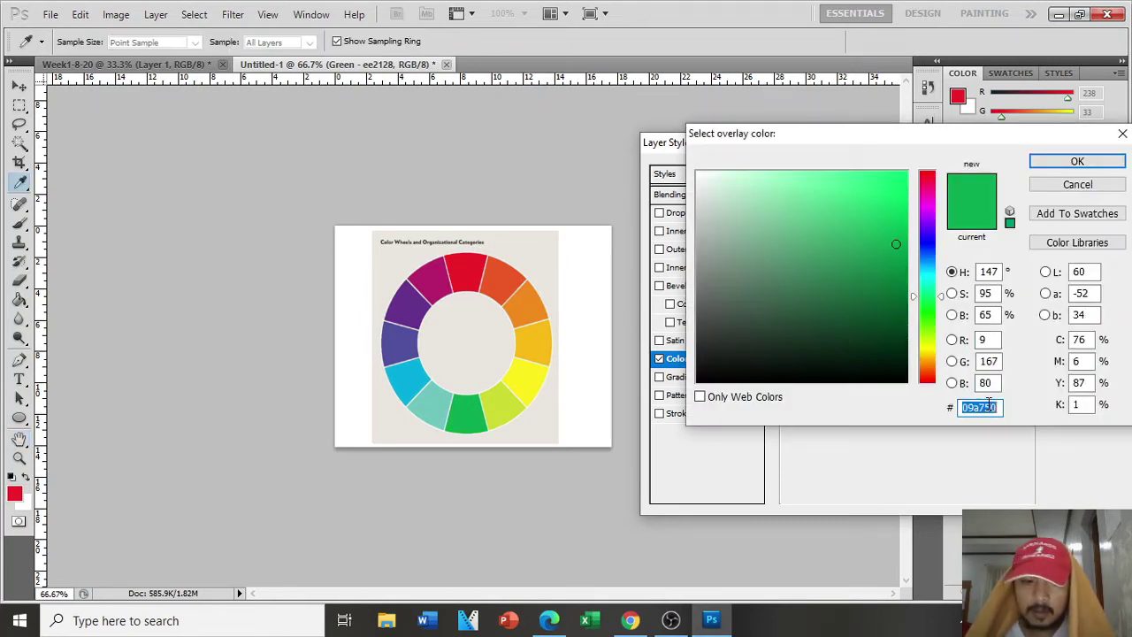
{"action": "left_click", "coordinate": [1078, 185]}
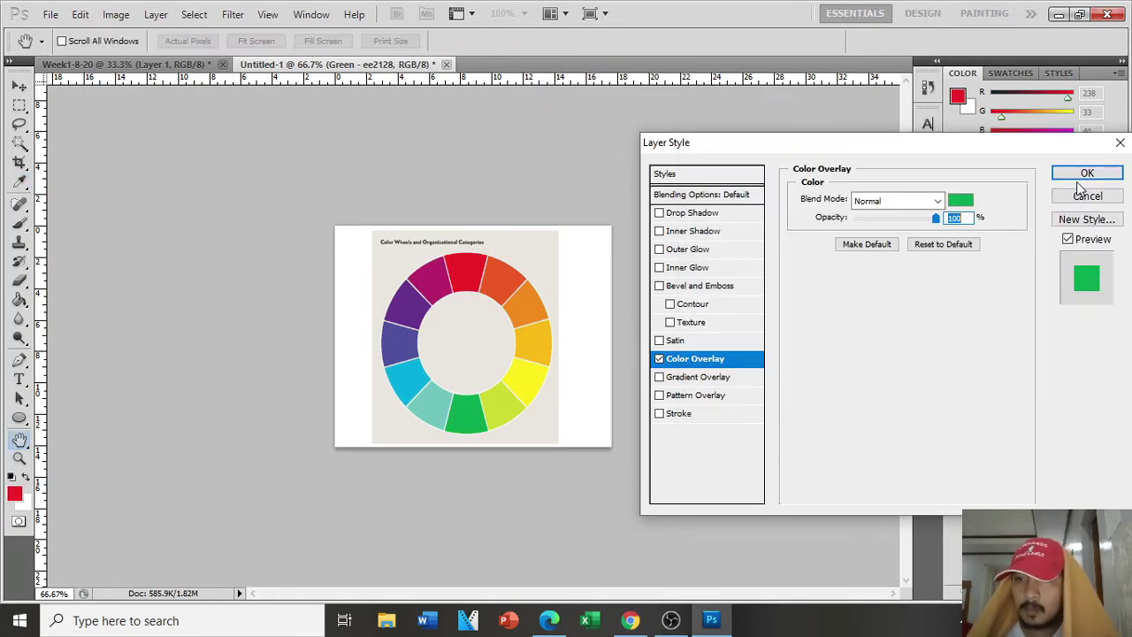
{"action": "left_click", "coordinate": [1084, 174]}
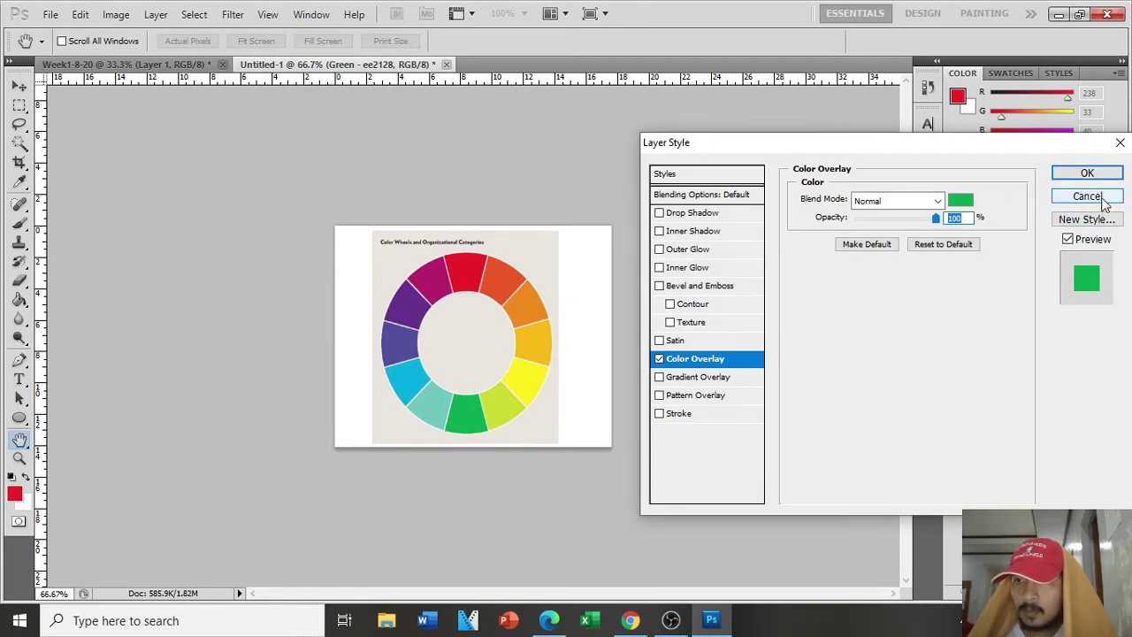
Step: Replace 'ee2128' with '09a750' in the Green layer's name
{"action": "double_click", "coordinate": [1051, 254]}
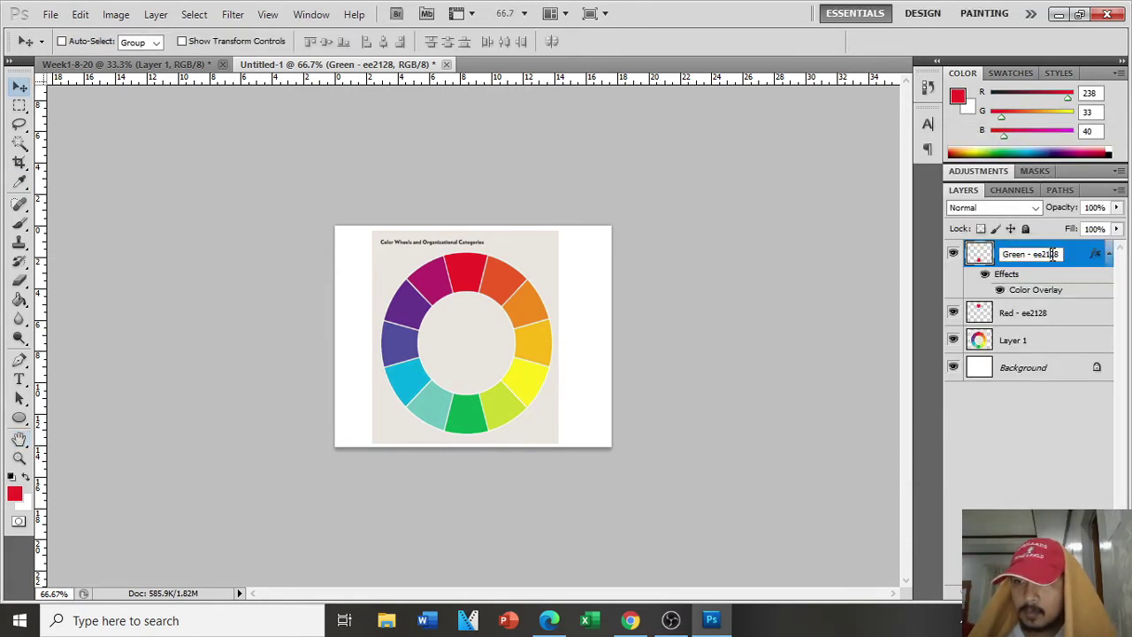
{"action": "left_click_drag", "start_coordinate": [1032, 255], "coordinate": [1076, 262]}
{"action": "type", "text": "09a750"}
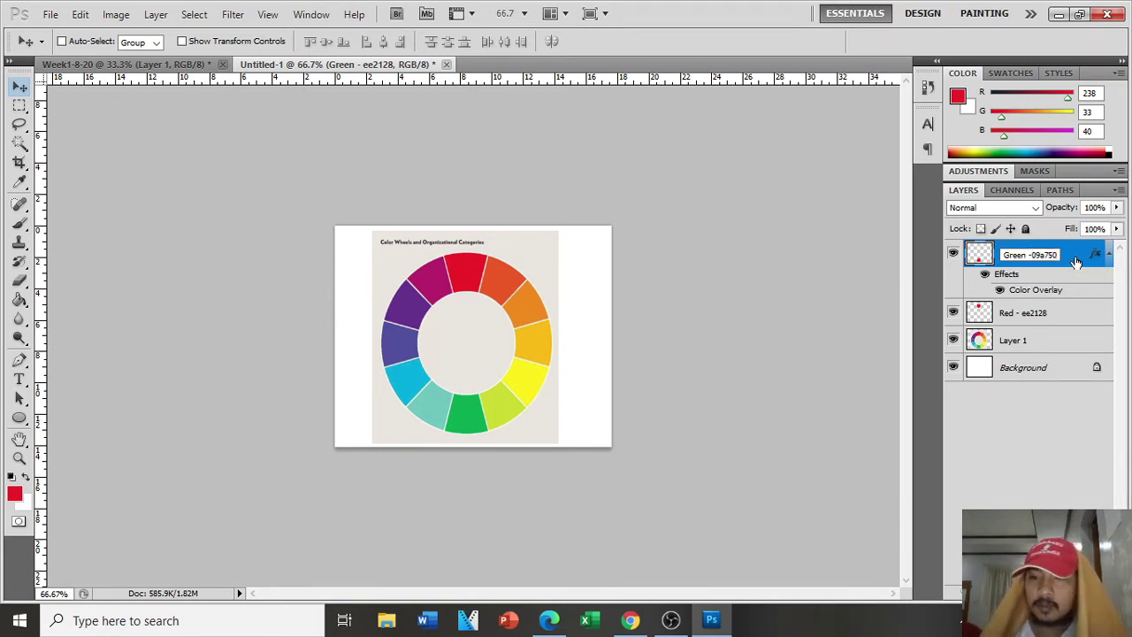
{"action": "key", "text": "Return"}
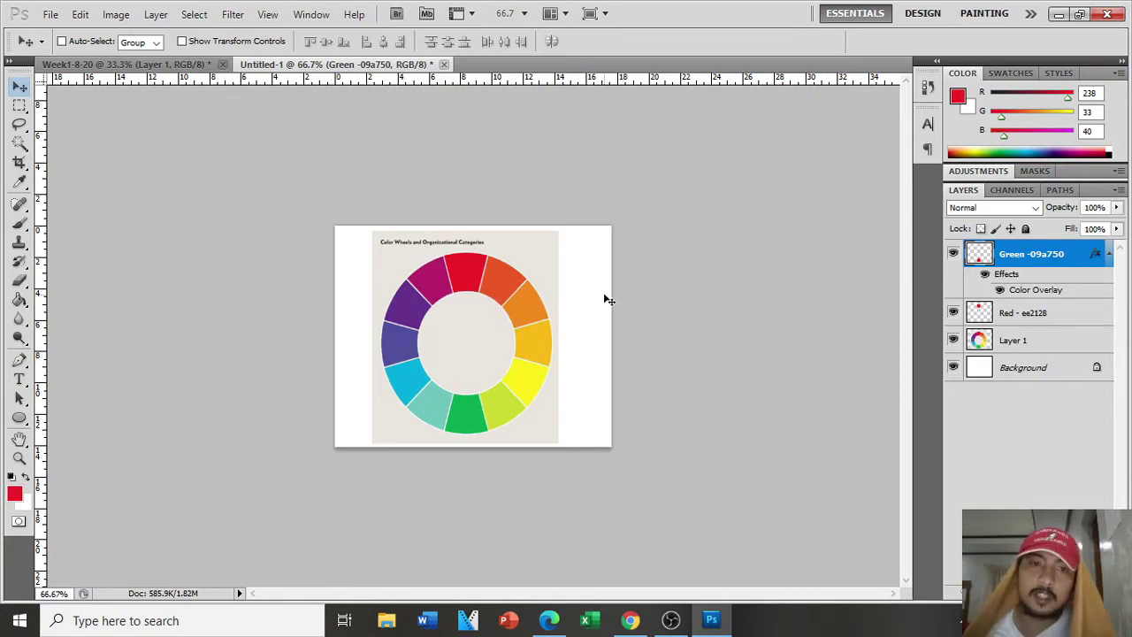
{"action": "left_click", "coordinate": [177, 65]}
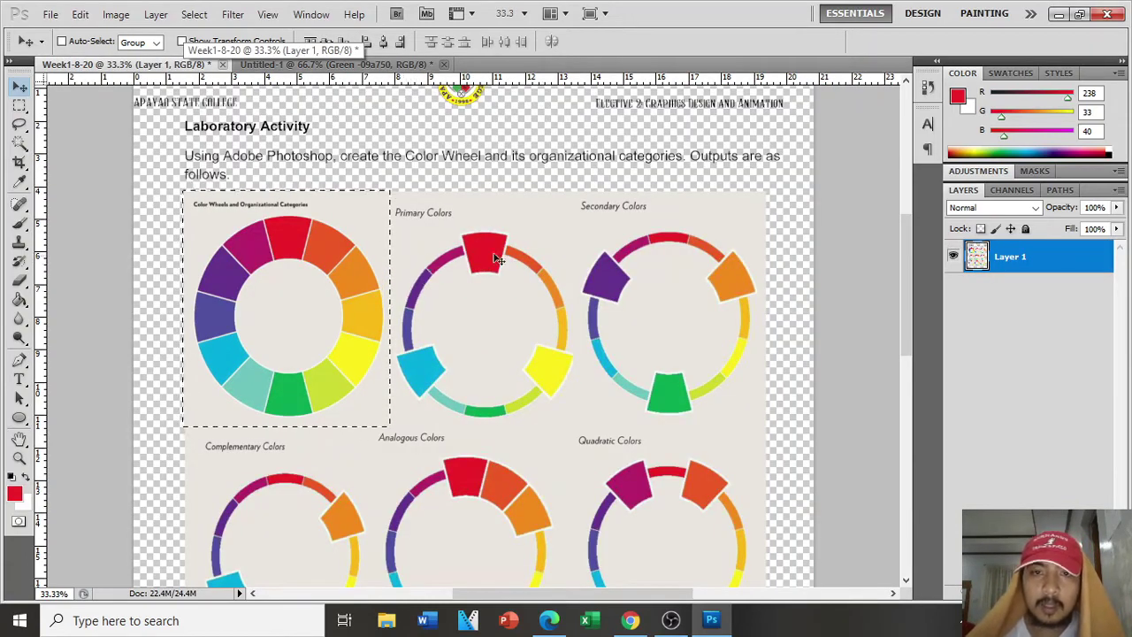
{"action": "scroll", "coordinate": [548, 321], "scroll_direction": "down", "scroll_amount": 1}
{"action": "scroll", "coordinate": [681, 351], "scroll_direction": "down", "scroll_amount": 5}
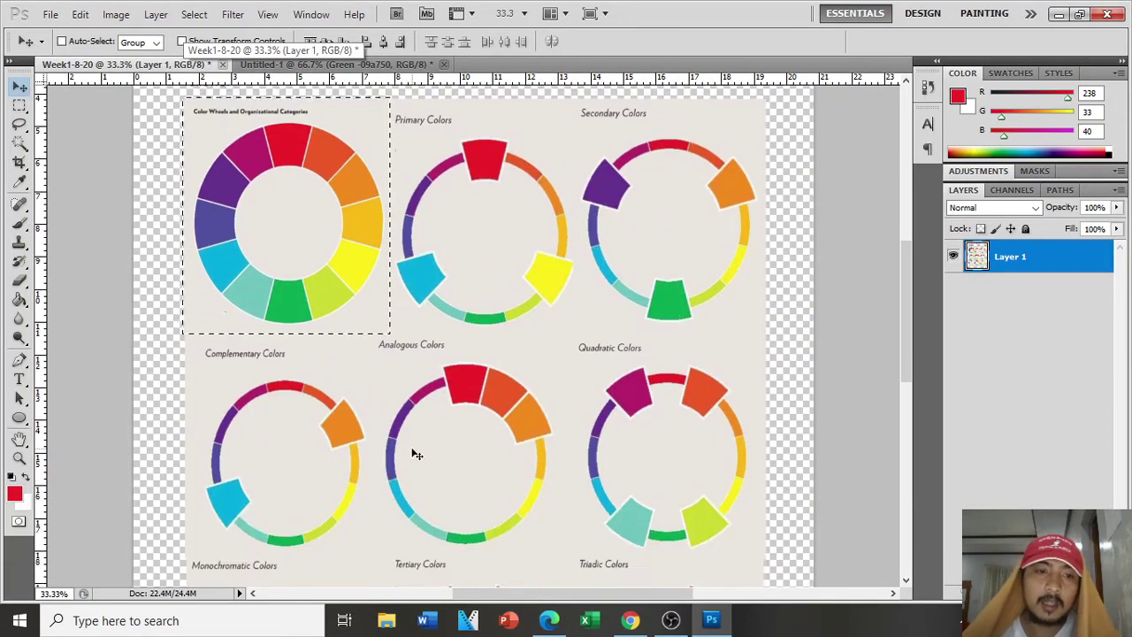
{"action": "scroll", "coordinate": [542, 418], "scroll_direction": "down", "scroll_amount": 2}
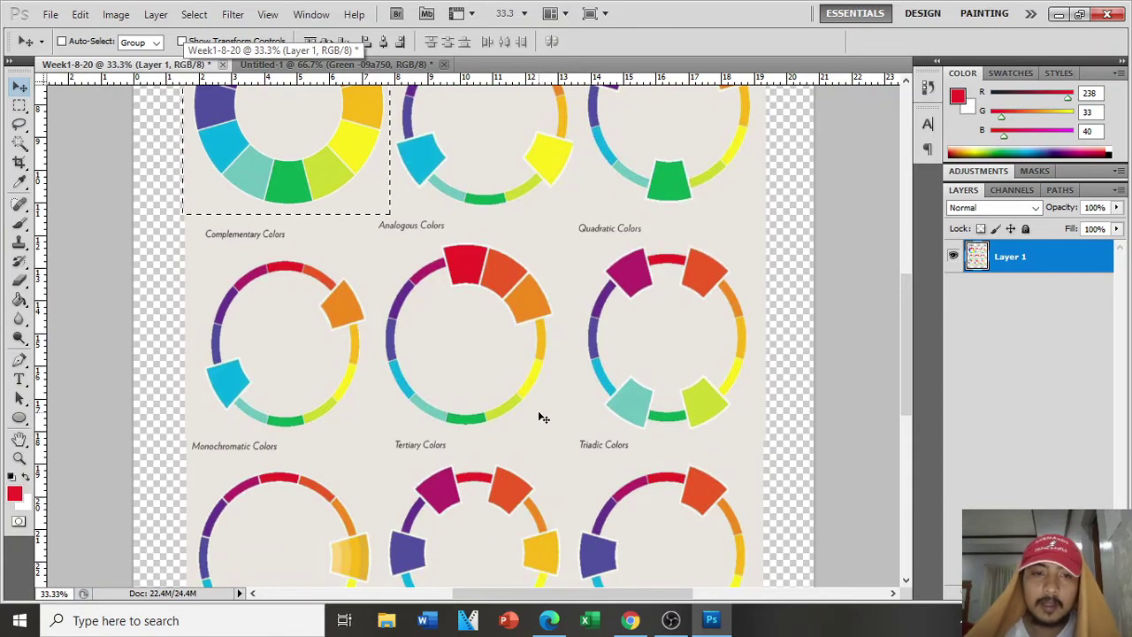
{"action": "scroll", "coordinate": [620, 349], "scroll_direction": "up", "scroll_amount": 5}
{"action": "scroll", "coordinate": [595, 325], "scroll_direction": "up", "scroll_amount": 2}
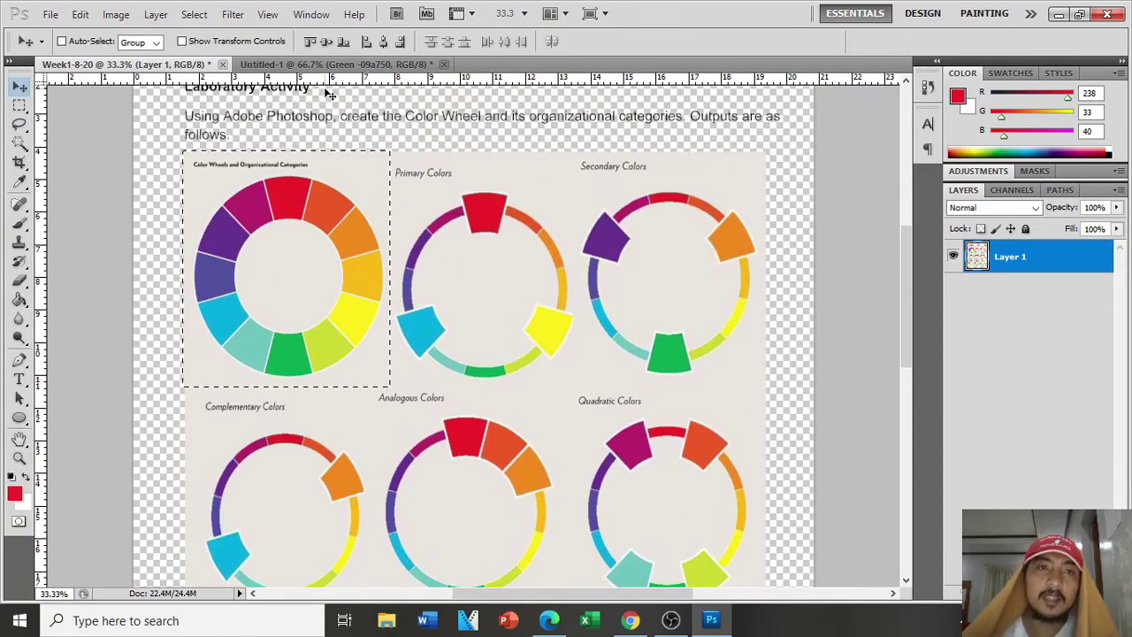
{"action": "left_click", "coordinate": [336, 63]}
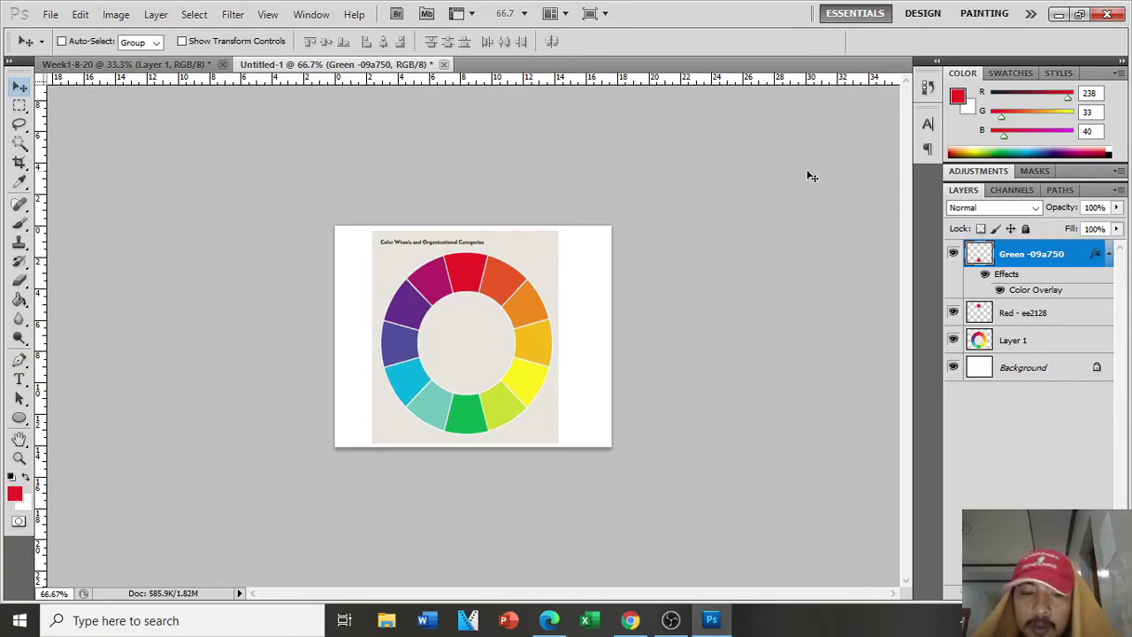
Step: Pick the Pen tool and add a new layer named 'Red Orange'
{"action": "key", "text": "ctrl+plus"}
{"action": "key", "text": "ctrl+plus"}
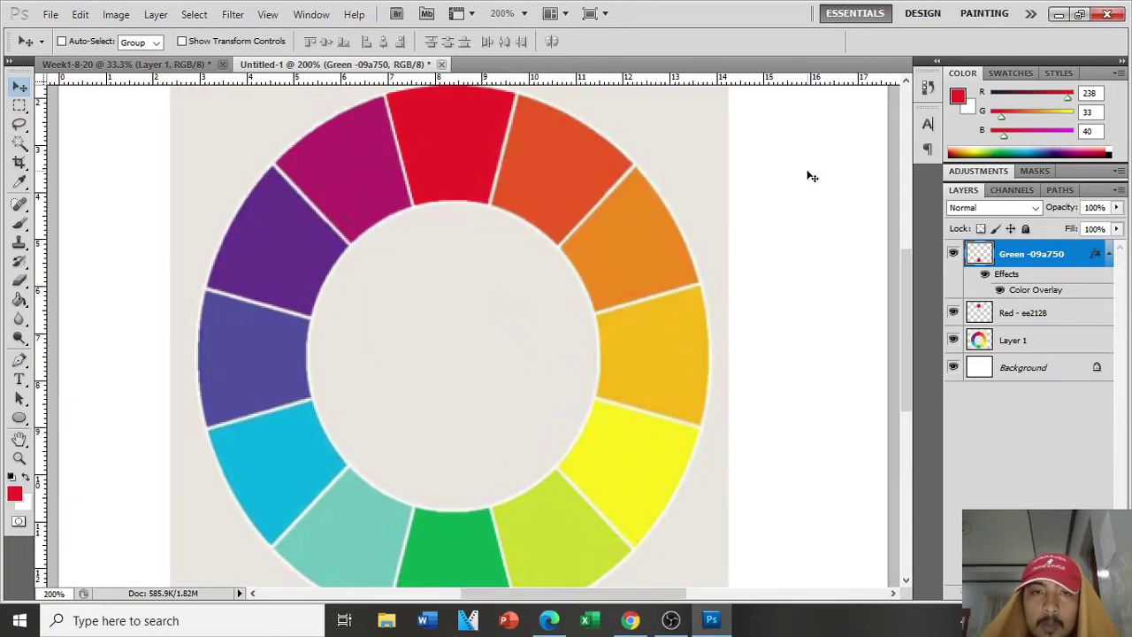
{"action": "scroll", "coordinate": [659, 298], "scroll_direction": "up", "scroll_amount": 2}
{"action": "left_click", "coordinate": [19, 360]}
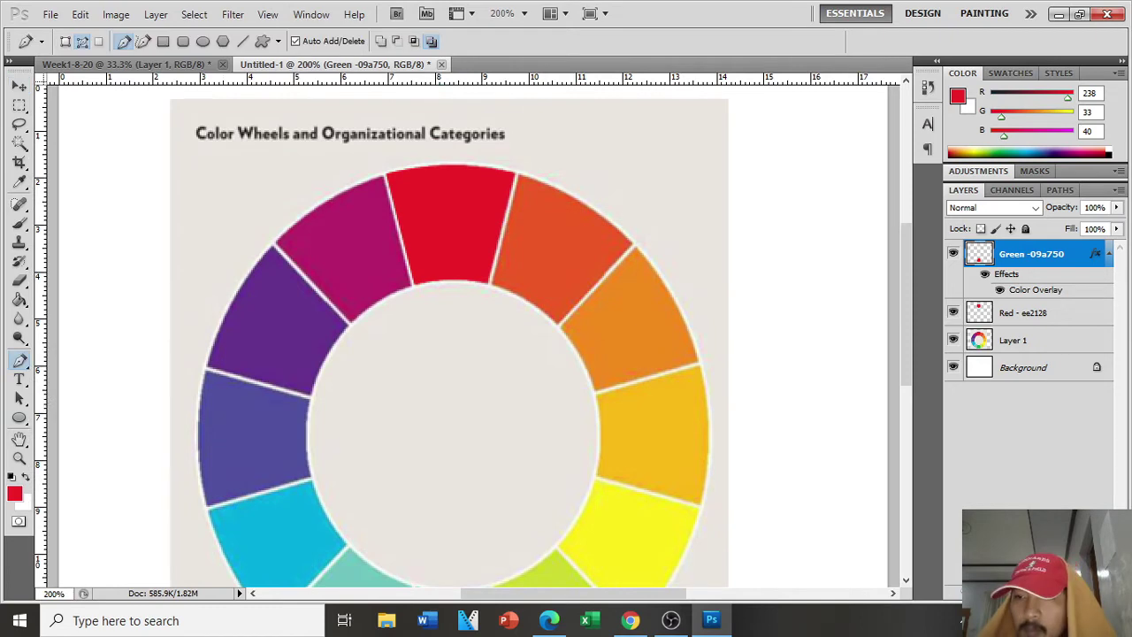
{"action": "left_click", "coordinate": [1083, 592]}
{"action": "double_click", "coordinate": [1016, 256]}
{"action": "key", "text": "Escape"}
{"action": "double_click", "coordinate": [1015, 255]}
{"action": "type", "text": "Red Orange"}
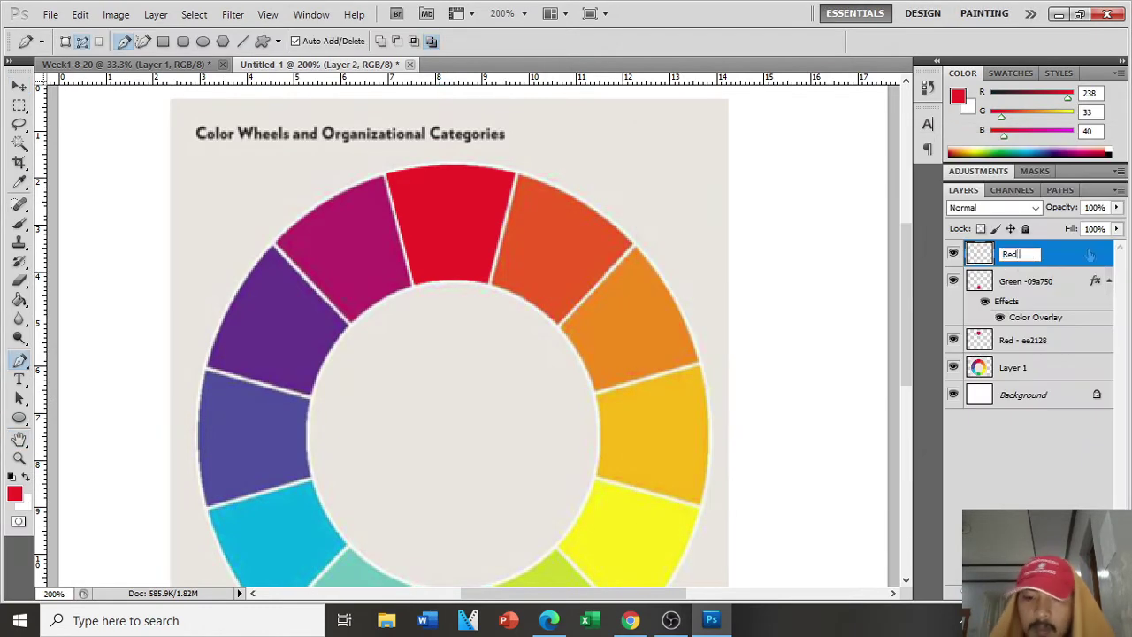
{"action": "key", "text": "Return"}
Step: Set the foreground colour to orange and zoom in on the top of the wheel
{"action": "left_click", "coordinate": [13, 497]}
{"action": "left_click", "coordinate": [540, 245]}
{"action": "key", "text": "Return"}
{"action": "key", "text": "ctrl+plus"}
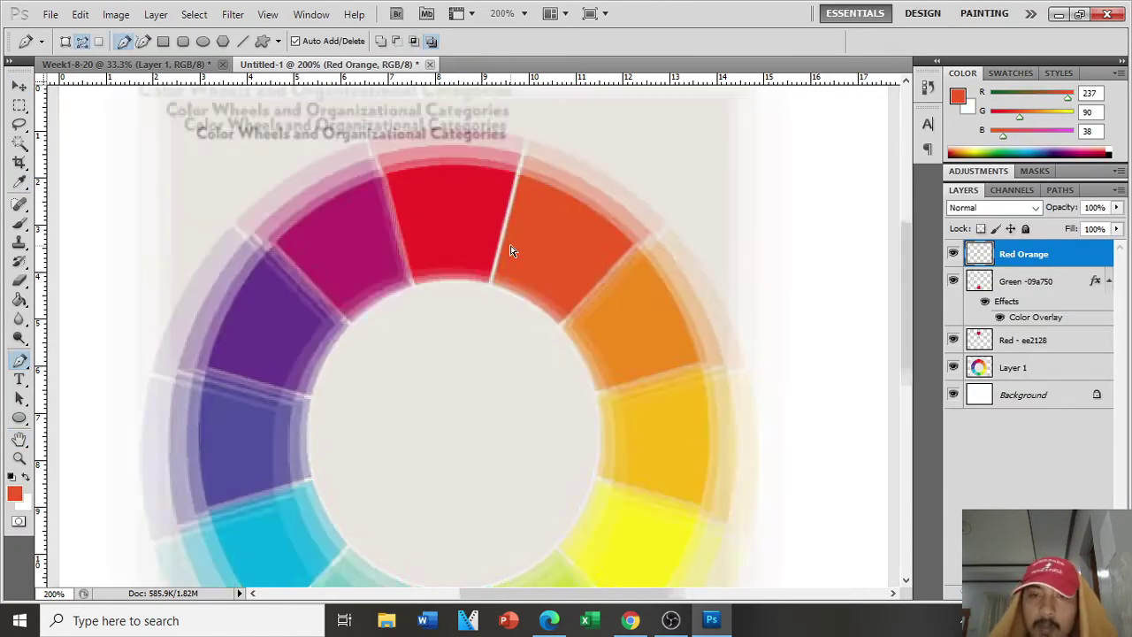
{"action": "scroll", "coordinate": [513, 241], "scroll_direction": "up", "scroll_amount": 2}
Step: Trace the red-orange wedge with a curved Pen path and turn it into a selection
{"action": "left_click", "coordinate": [543, 167]}
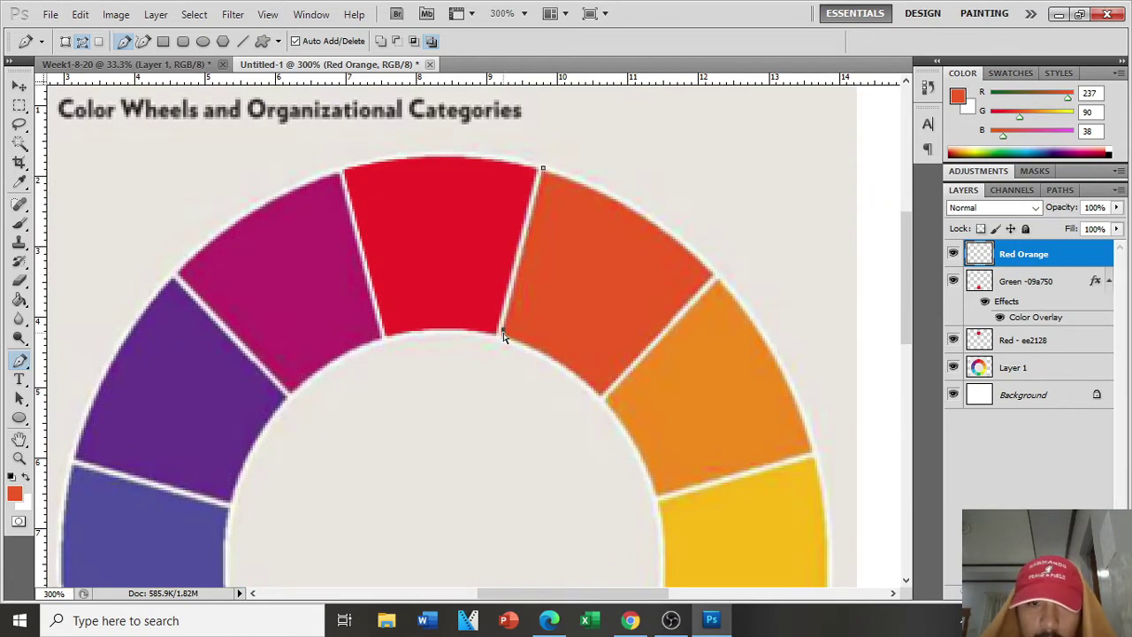
{"action": "left_click", "coordinate": [598, 395]}
{"action": "left_click_drag", "start_coordinate": [552, 366], "coordinate": [558, 361]}
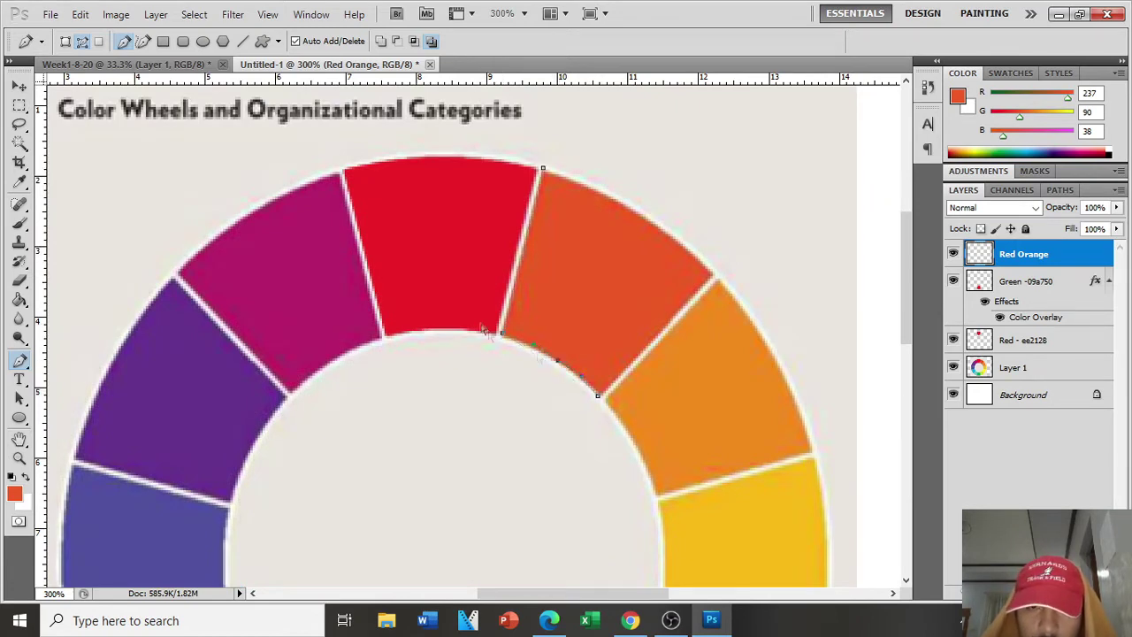
{"action": "left_click", "coordinate": [714, 274]}
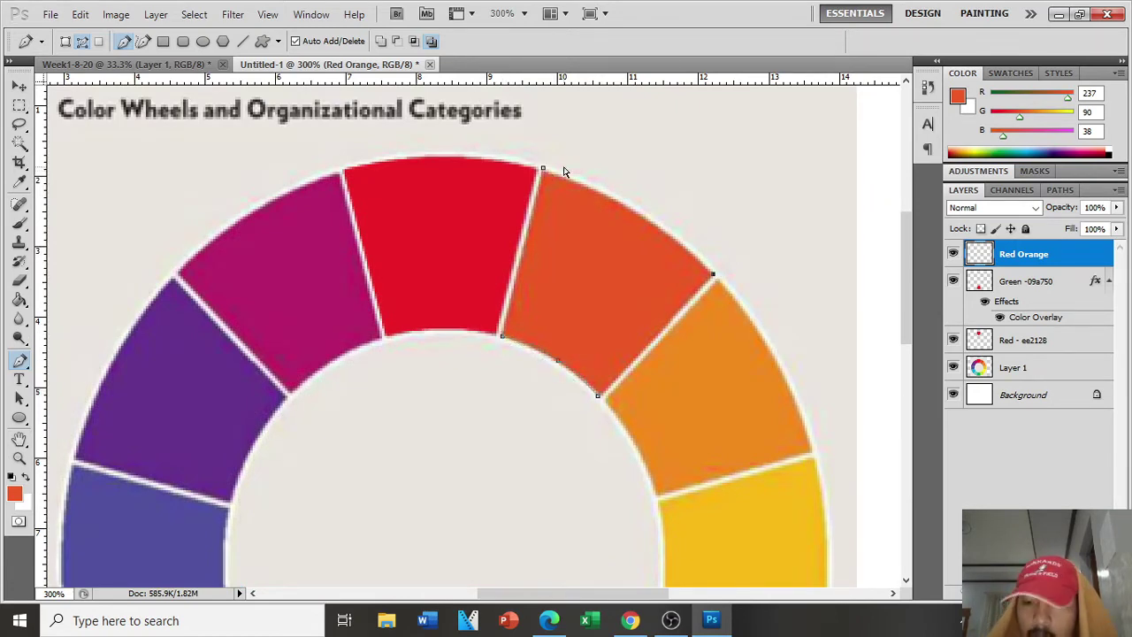
{"action": "scroll", "coordinate": [564, 171], "scroll_direction": "up", "scroll_amount": 2}
{"action": "left_click", "coordinate": [597, 161]}
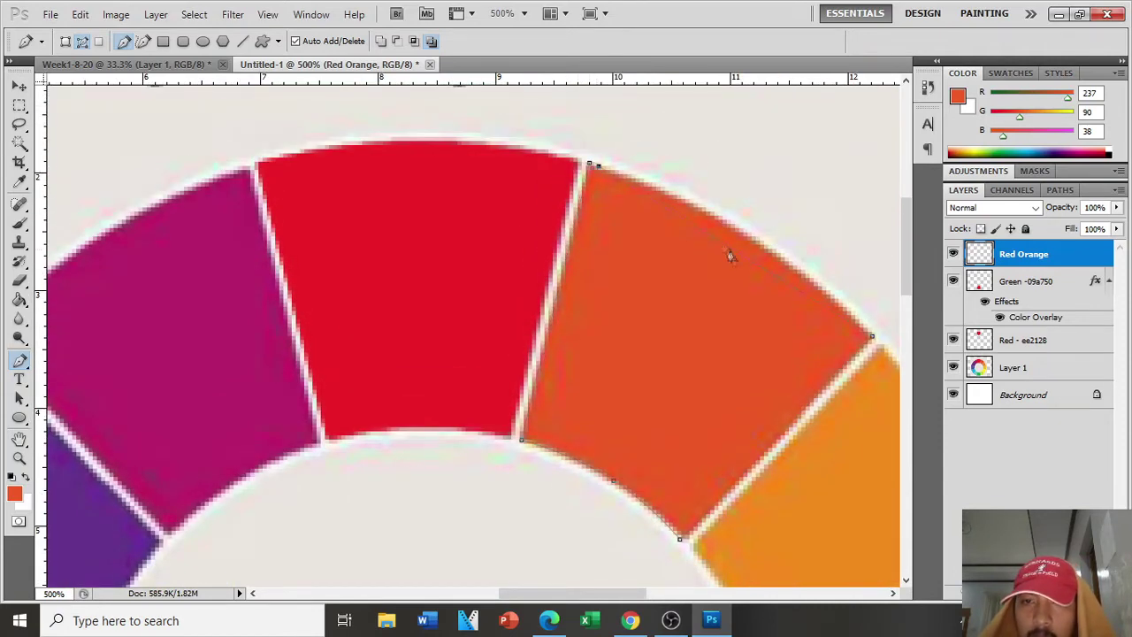
{"action": "left_click_drag", "start_coordinate": [731, 251], "coordinate": [742, 234]}
{"action": "left_click", "coordinate": [589, 164]}
{"action": "right_click", "coordinate": [664, 263]}
{"action": "left_click", "coordinate": [772, 346]}
{"action": "left_click", "coordinate": [649, 177]}
Step: Fill the wedge with orange, deselect, and copy the hex code ed5a26 from the picker
{"action": "key", "text": "g"}
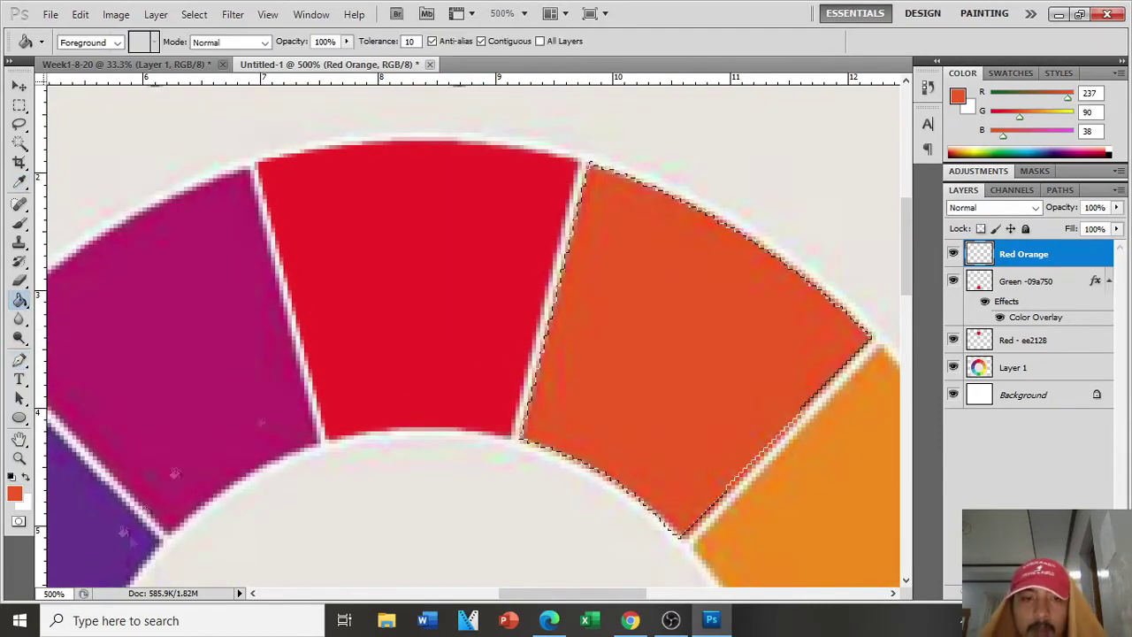
{"action": "left_click", "coordinate": [686, 317]}
{"action": "key", "text": "ctrl+d"}
{"action": "left_click", "coordinate": [16, 494]}
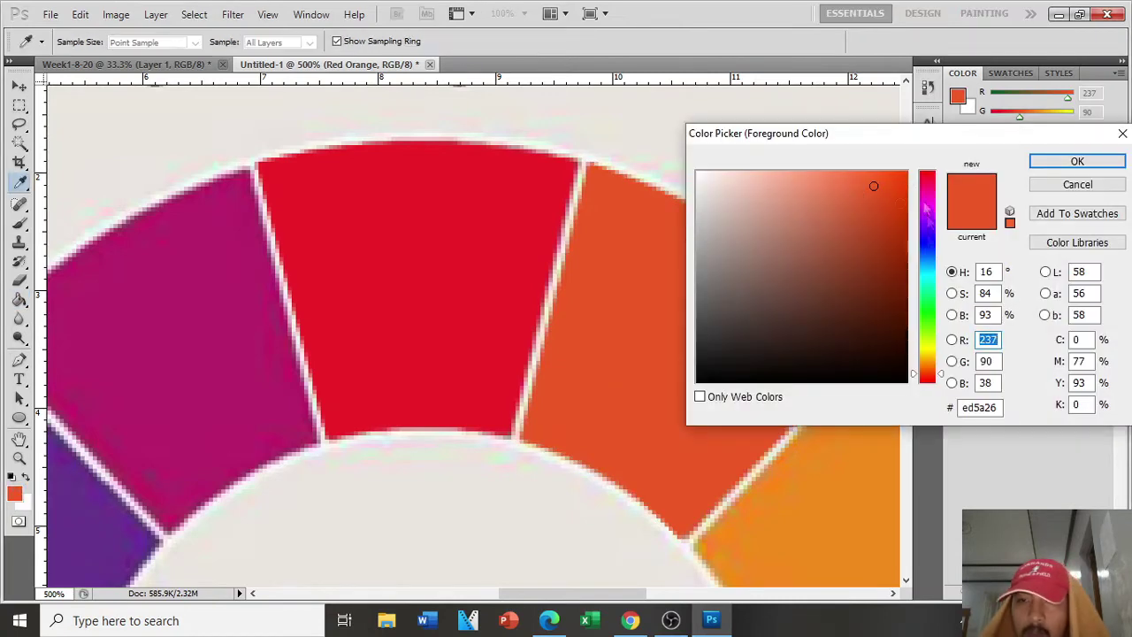
{"action": "double_click", "coordinate": [979, 407]}
{"action": "key", "text": "ctrl+c"}
{"action": "left_click", "coordinate": [1084, 186]}
Step: Rename the layer to 'Red - ed5a26' using the pasted hex code
{"action": "double_click", "coordinate": [1039, 257]}
{"action": "left_click_drag", "start_coordinate": [1021, 256], "coordinate": [1081, 260]}
{"action": "type", "text": "-"}
{"action": "key", "text": "ctrl+v"}
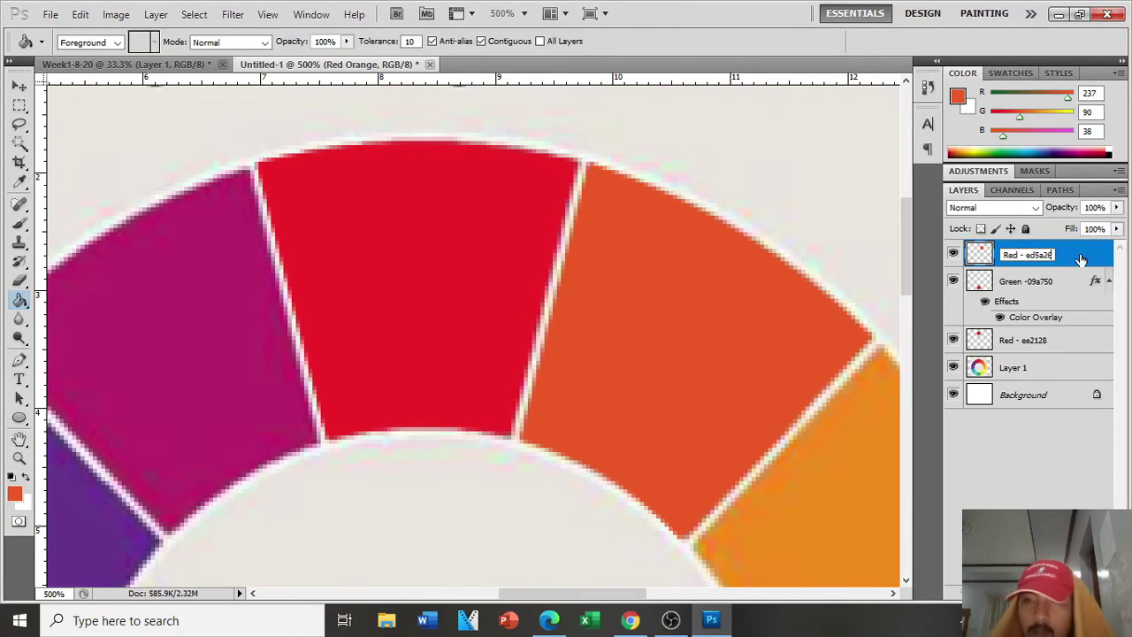
{"action": "key", "text": "Return"}
Step: Hide and re-show the reference colour wheel layer to check the new wedge
{"action": "scroll", "coordinate": [784, 395], "scroll_direction": "down", "scroll_amount": 1}
{"action": "scroll", "coordinate": [785, 397], "scroll_direction": "down", "scroll_amount": 2}
{"action": "left_click", "coordinate": [955, 368]}
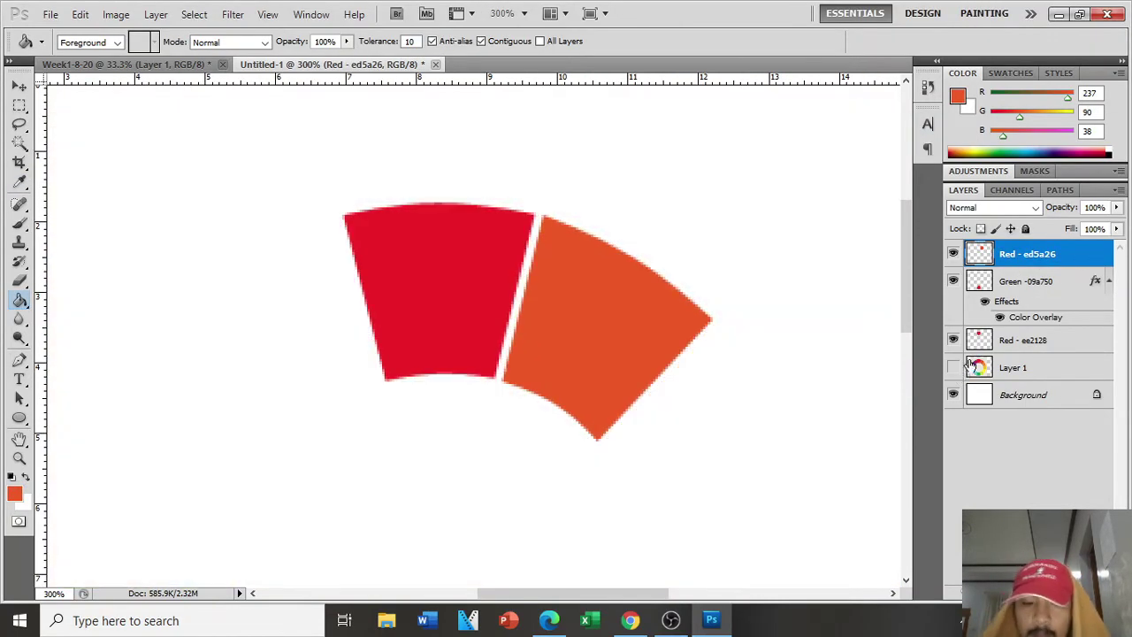
{"action": "key", "text": "ctrl+minus"}
{"action": "key", "text": "ctrl+minus"}
{"action": "key", "text": "ctrl+plus"}
{"action": "left_click", "coordinate": [954, 367]}
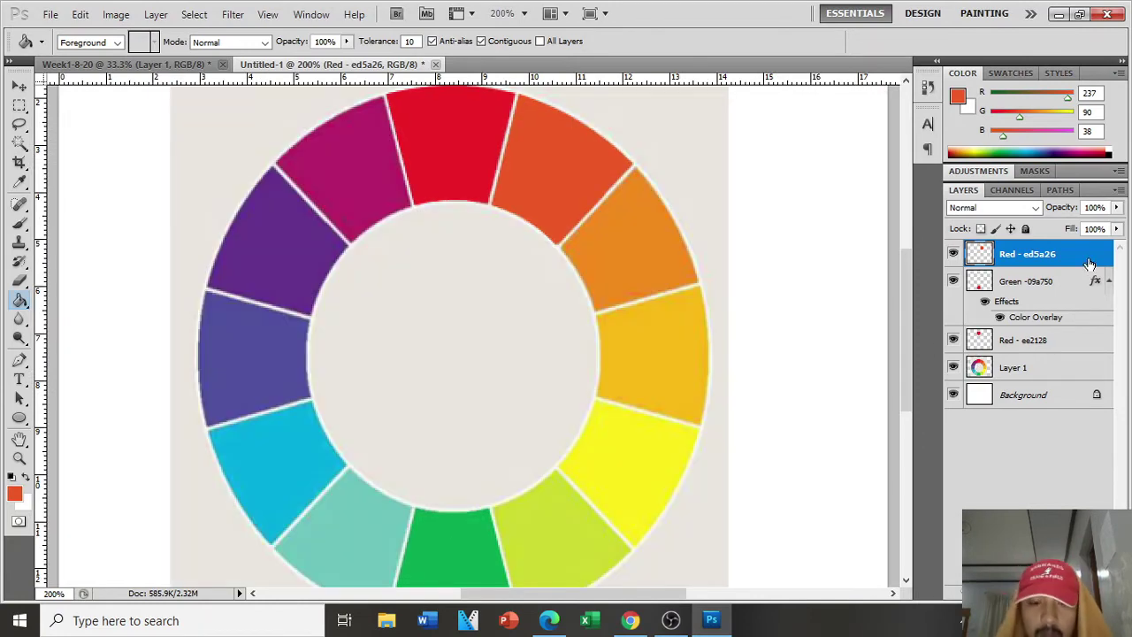
Step: Duplicate the red-orange wedge, flip it horizontally, and move it toward the magenta wedge
{"action": "key", "text": "ctrl+j"}
{"action": "key", "text": "ctrl+t"}
{"action": "right_click", "coordinate": [552, 147]}
{"action": "left_click", "coordinate": [594, 382]}
{"action": "left_click_drag", "start_coordinate": [590, 149], "coordinate": [412, 210]}
{"action": "key", "text": "Return"}
Step: Add a Color Overlay sampled from the magenta wedge to the copy, then hide it
{"action": "double_click", "coordinate": [1069, 260]}
{"action": "left_click", "coordinate": [695, 359]}
{"action": "left_click", "coordinate": [963, 204]}
{"action": "left_click", "coordinate": [347, 142]}
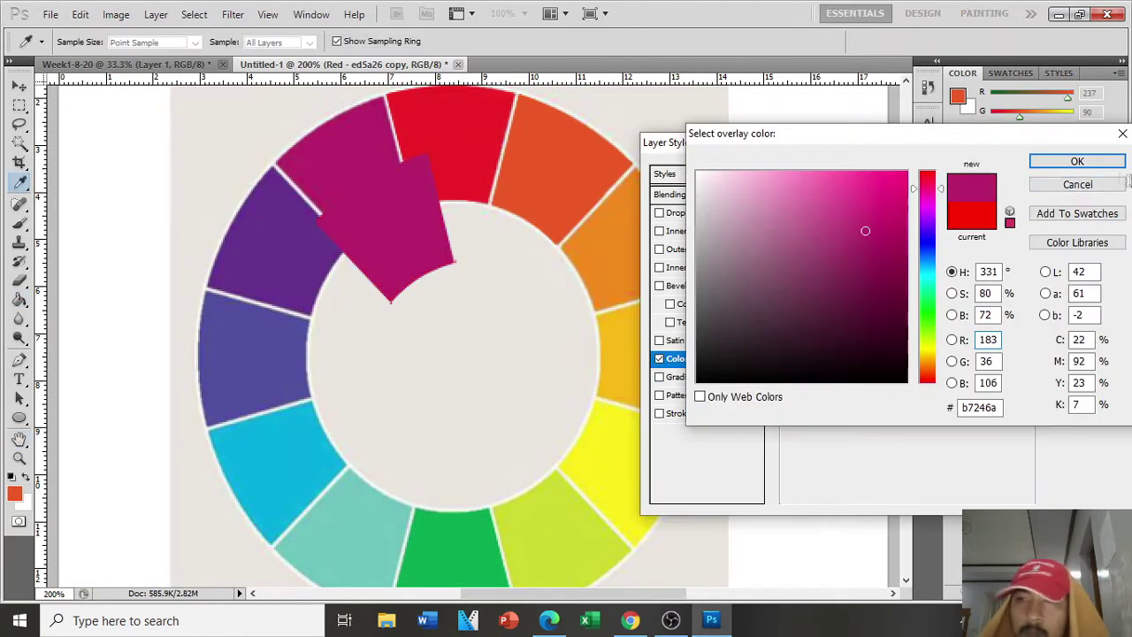
{"action": "left_click", "coordinate": [1088, 162]}
{"action": "left_click", "coordinate": [1087, 172]}
{"action": "left_click", "coordinate": [1000, 290]}
Step: Position the copy over the upper-left magenta slot and set its opacity to 46%
{"action": "left_click", "coordinate": [18, 86]}
{"action": "left_click_drag", "start_coordinate": [402, 235], "coordinate": [361, 182]}
{"action": "key", "text": "Up"}
{"action": "key", "text": "Up"}
{"action": "key", "text": "Up"}
{"action": "key", "text": "Left"}
{"action": "key", "text": "Down"}
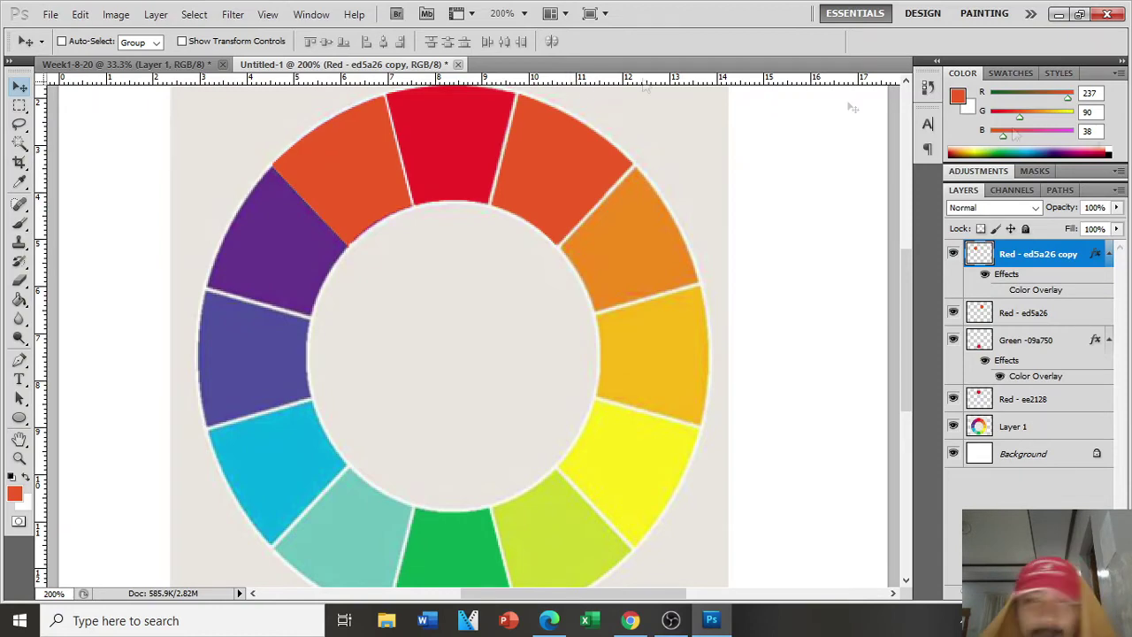
{"action": "left_click", "coordinate": [1116, 207]}
{"action": "left_click_drag", "start_coordinate": [1118, 225], "coordinate": [1071, 225]}
{"action": "left_click", "coordinate": [19, 380]}
Step: With the Pen tool, zoom in and place the first path point at the wedge corner
{"action": "left_click", "coordinate": [20, 359]}
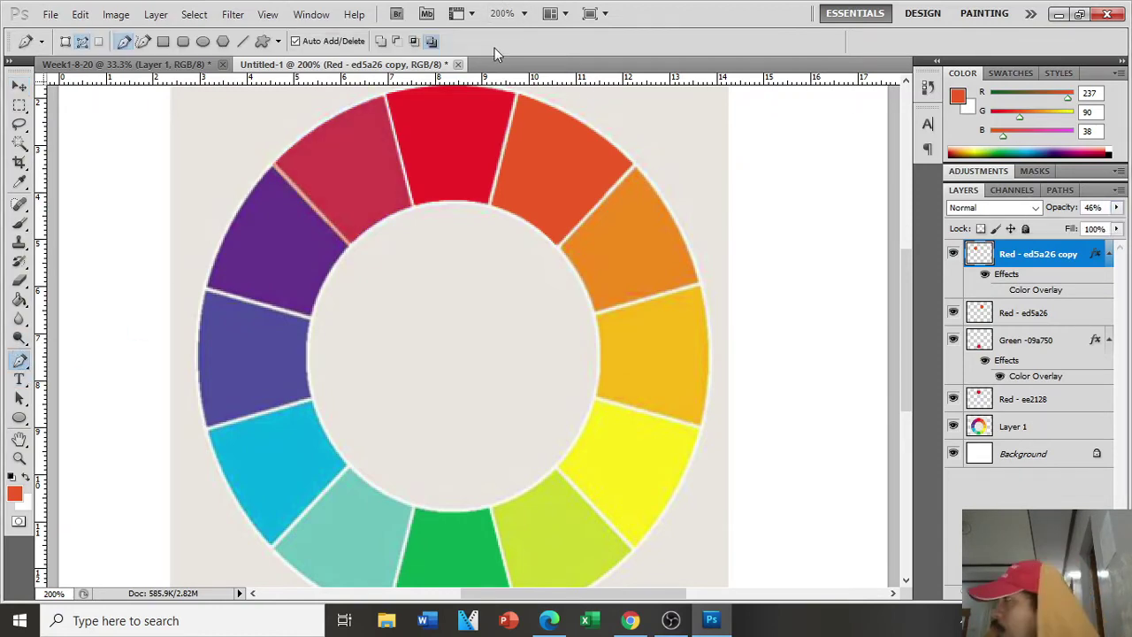
{"action": "key", "text": "ctrl+plus"}
{"action": "key", "text": "ctrl+plus"}
{"action": "scroll", "coordinate": [346, 261], "scroll_direction": "up", "scroll_amount": 3}
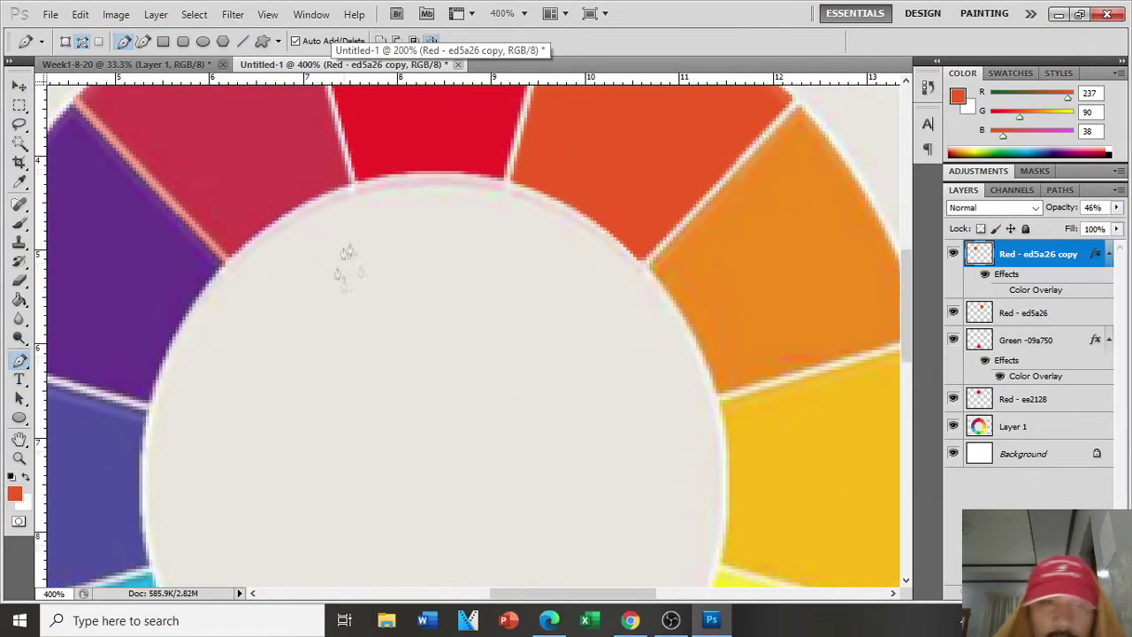
{"action": "left_click_drag", "start_coordinate": [624, 594], "coordinate": [539, 579]}
{"action": "scroll", "coordinate": [544, 265], "scroll_direction": "up", "scroll_amount": 2}
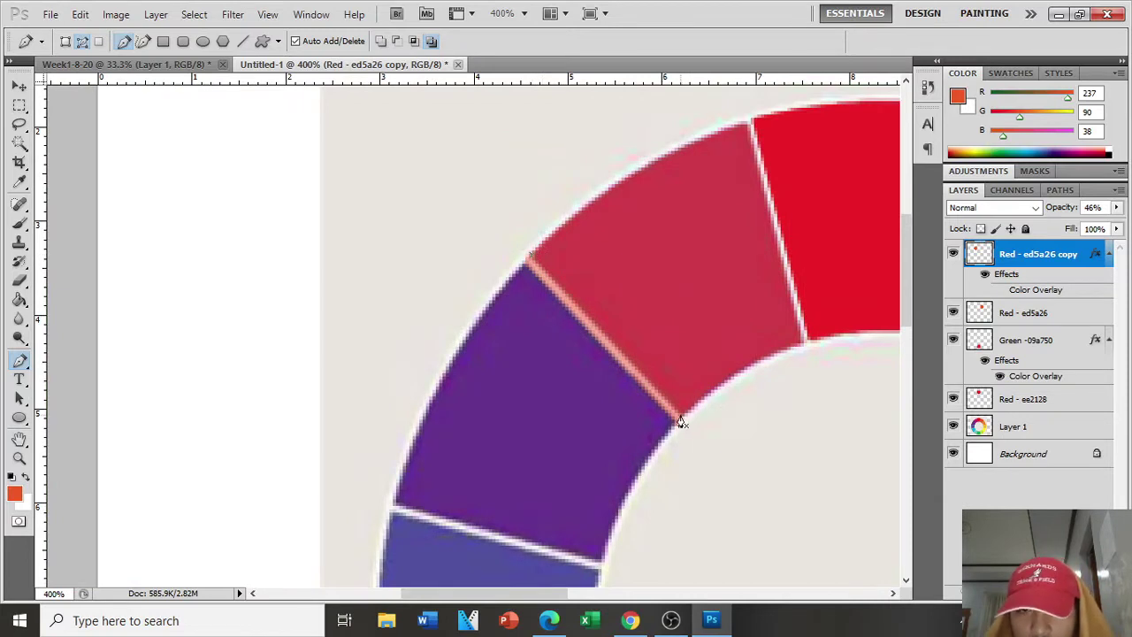
{"action": "left_click", "coordinate": [531, 253]}
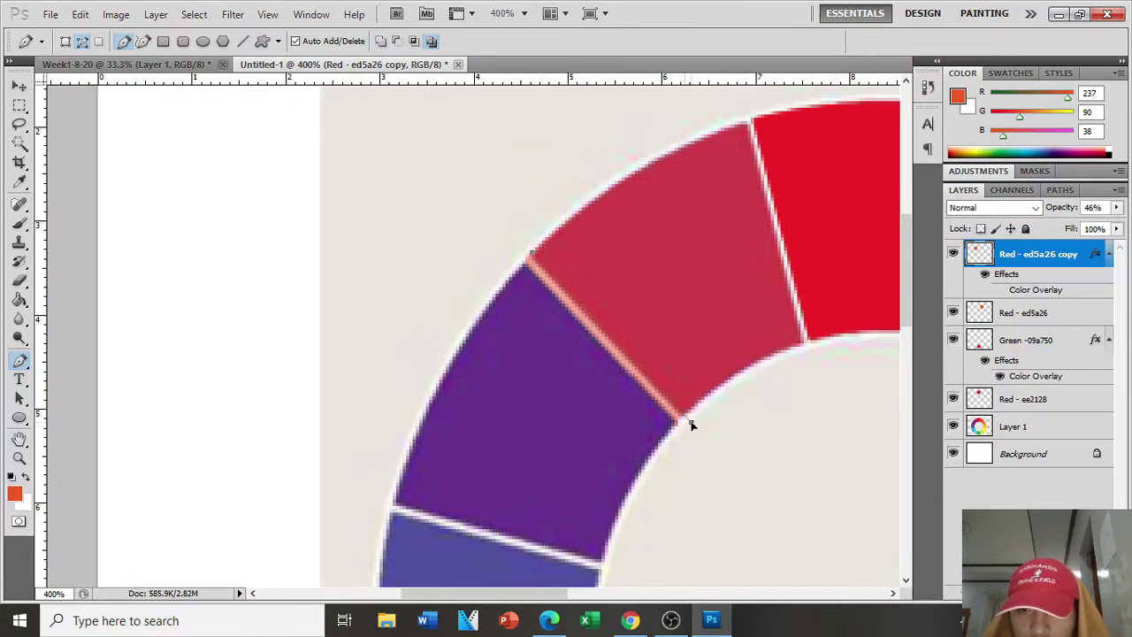
Step: Convert the closed pen path into a selection and restore the wedge copy to 100% opacity
{"action": "left_click", "coordinate": [525, 249]}
{"action": "right_click", "coordinate": [566, 351]}
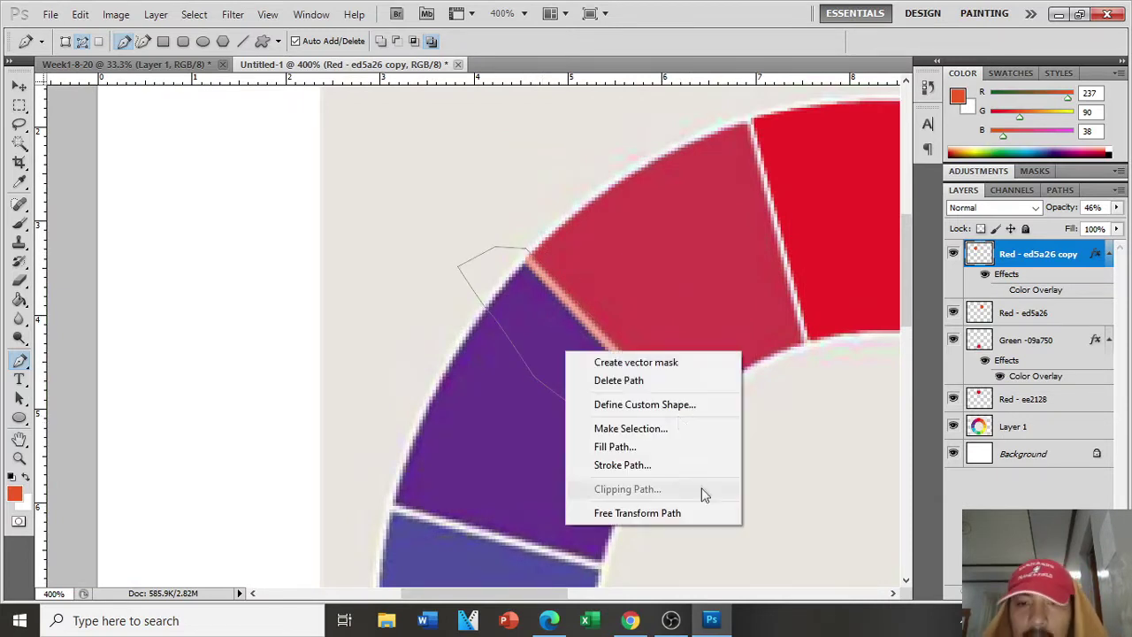
{"action": "left_click", "coordinate": [632, 429]}
{"action": "left_click", "coordinate": [660, 162]}
{"action": "left_click", "coordinate": [1116, 208]}
{"action": "left_click_drag", "start_coordinate": [1073, 223], "coordinate": [1118, 225]}
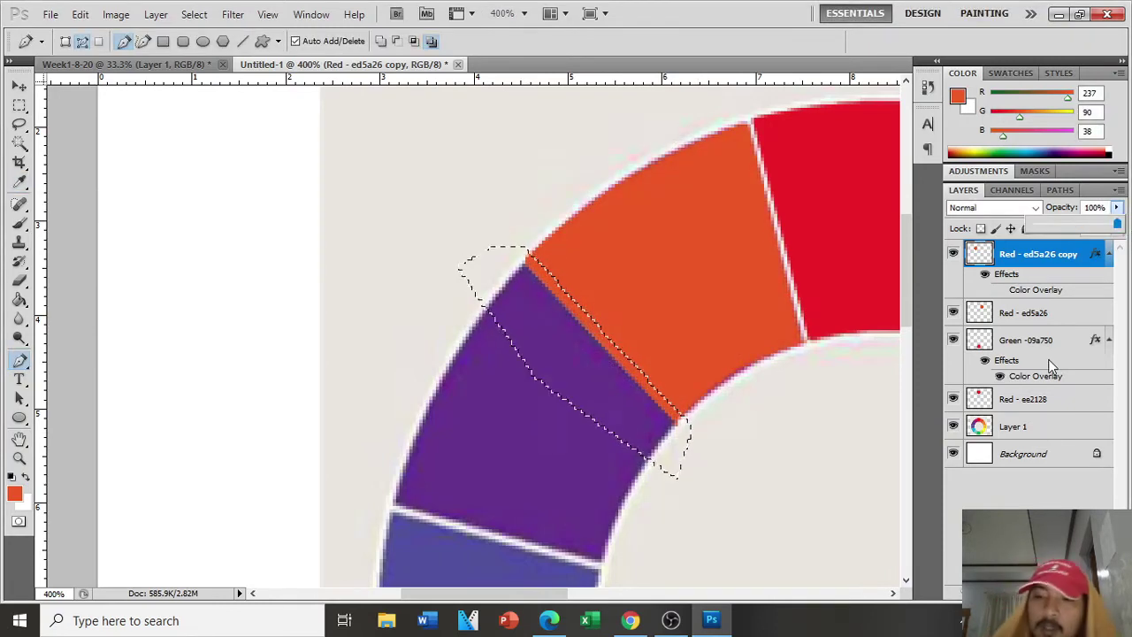
Step: Erase the overlapping orange strip inside the selection with a resized Eraser, then deselect
{"action": "key", "text": "b"}
{"action": "key", "text": "bracketright"}
{"action": "key", "text": "bracketright"}
{"action": "key", "text": "bracketright"}
{"action": "key", "text": "bracketright"}
{"action": "key", "text": "bracketright"}
{"action": "key", "text": "bracketright"}
{"action": "key", "text": "bracketright"}
{"action": "key", "text": "bracketright"}
{"action": "key", "text": "bracketright"}
{"action": "key", "text": "bracketright"}
{"action": "key", "text": "bracketright"}
{"action": "key", "text": "bracketright"}
{"action": "key", "text": "bracketright"}
{"action": "key", "text": "Caps_Lock"}
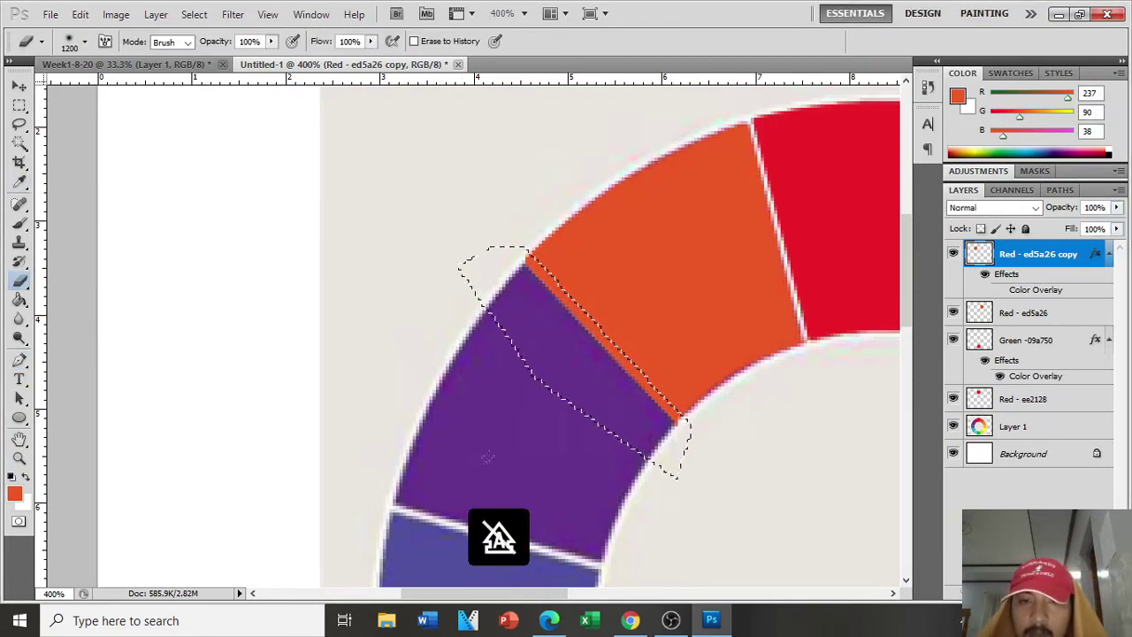
{"action": "key", "text": "Caps_Lock"}
{"action": "key", "text": "bracketleft"}
{"action": "key", "text": "bracketleft"}
{"action": "key", "text": "bracketleft"}
{"action": "key", "text": "bracketleft"}
{"action": "key", "text": "bracketleft"}
{"action": "key", "text": "bracketleft"}
{"action": "key", "text": "bracketleft"}
{"action": "key", "text": "bracketleft"}
{"action": "key", "text": "bracketleft"}
{"action": "key", "text": "bracketleft"}
{"action": "key", "text": "bracketleft"}
{"action": "key", "text": "bracketleft"}
{"action": "key", "text": "bracketleft"}
{"action": "key", "text": "bracketleft"}
{"action": "key", "text": "bracketleft"}
{"action": "key", "text": "bracketleft"}
{"action": "key", "text": "bracketleft"}
{"action": "key", "text": "bracketleft"}
{"action": "key", "text": "bracketleft"}
{"action": "key", "text": "bracketleft"}
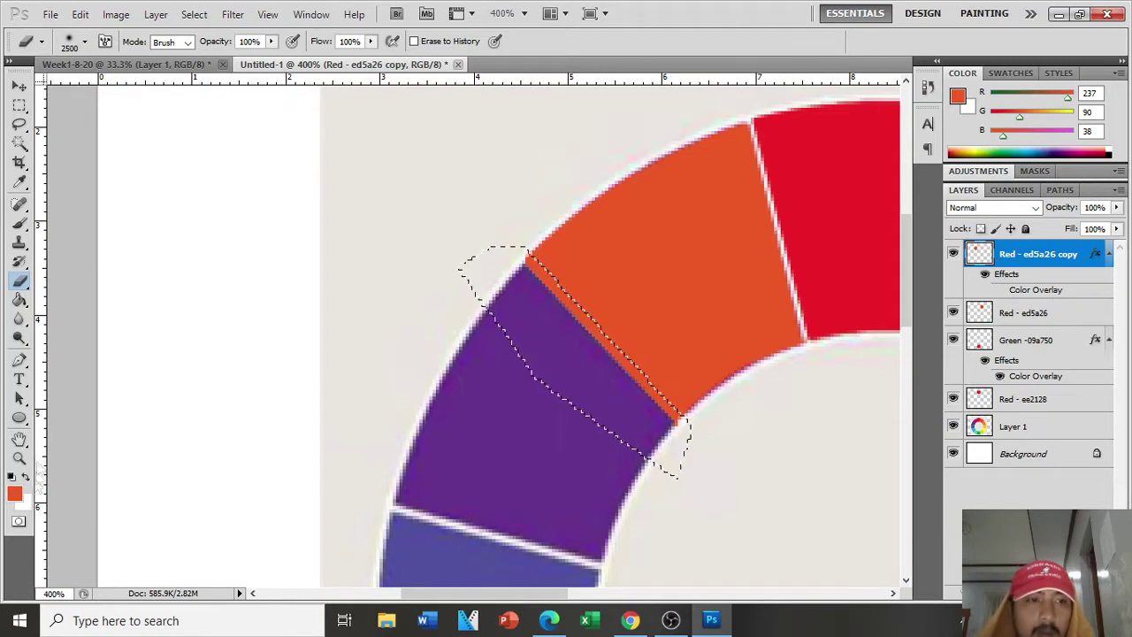
{"action": "key", "text": "Caps_Lock"}
{"action": "key", "text": "bracketleft"}
{"action": "key", "text": "bracketleft"}
{"action": "key", "text": "bracketleft"}
{"action": "key", "text": "bracketleft"}
{"action": "key", "text": "bracketleft"}
{"action": "key", "text": "bracketleft"}
{"action": "key", "text": "bracketleft"}
{"action": "key", "text": "bracketleft"}
{"action": "key", "text": "bracketleft"}
{"action": "key", "text": "bracketleft"}
{"action": "key", "text": "bracketleft"}
{"action": "key", "text": "bracketleft"}
{"action": "key", "text": "bracketleft"}
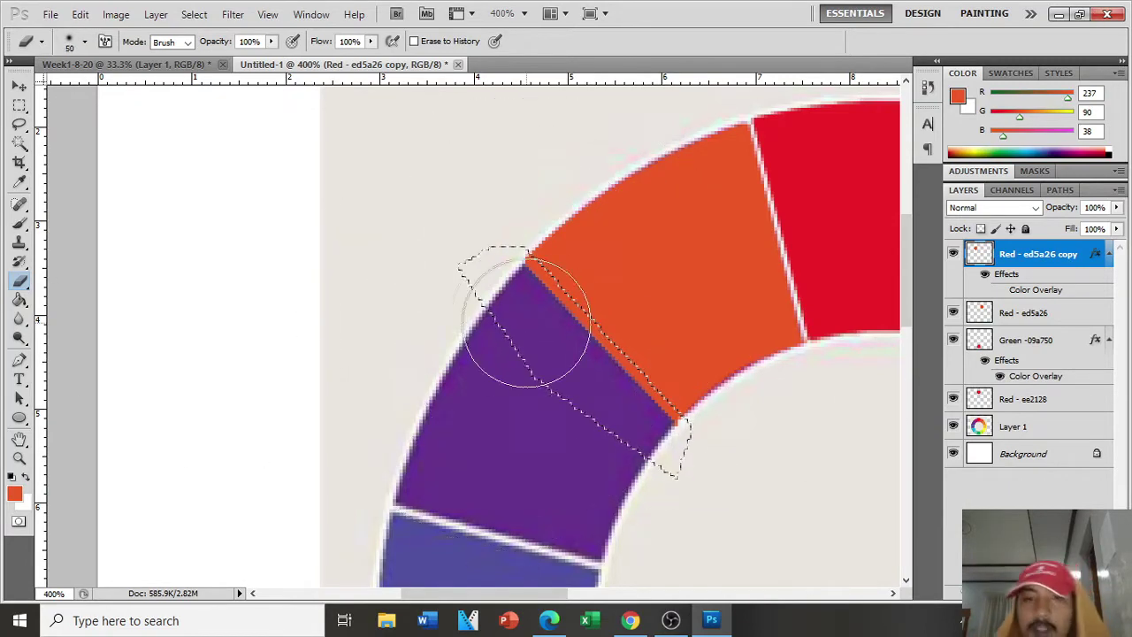
{"action": "mouse_move", "coordinate": [528, 318]}
{"action": "left_mouse_down"}
{"action": "mouse_move", "coordinate": [511, 186]}
{"action": "mouse_move", "coordinate": [619, 286]}
{"action": "left_mouse_up"}
{"action": "key", "text": "ctrl+d"}
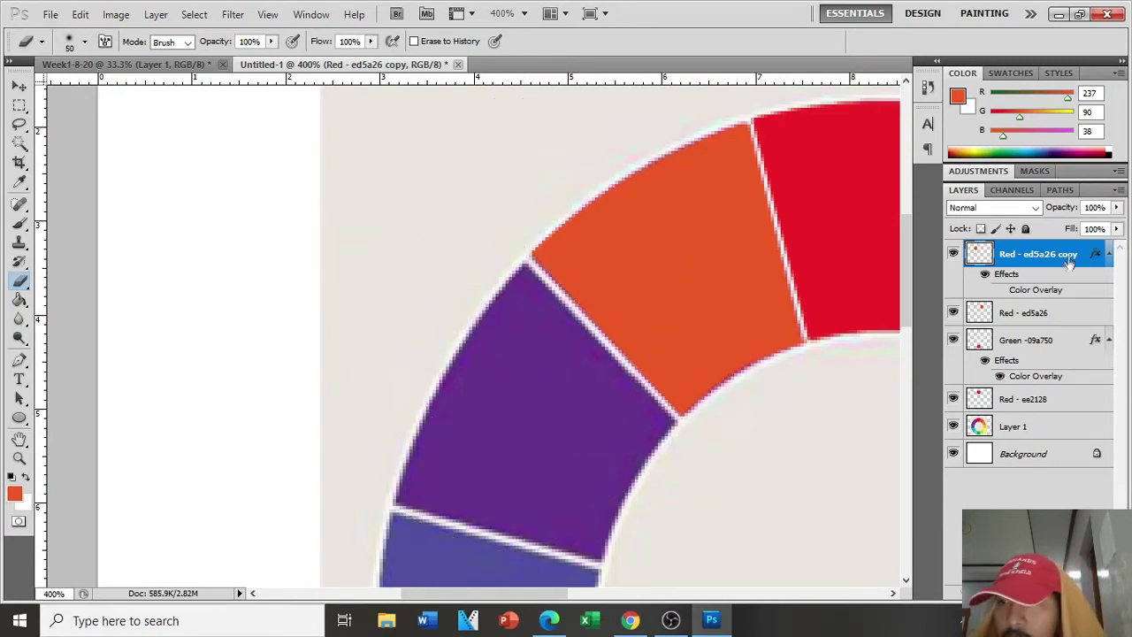
Step: Re-enable the magenta Color Overlay on the wedge copy and check its hex value
{"action": "left_click", "coordinate": [1000, 291]}
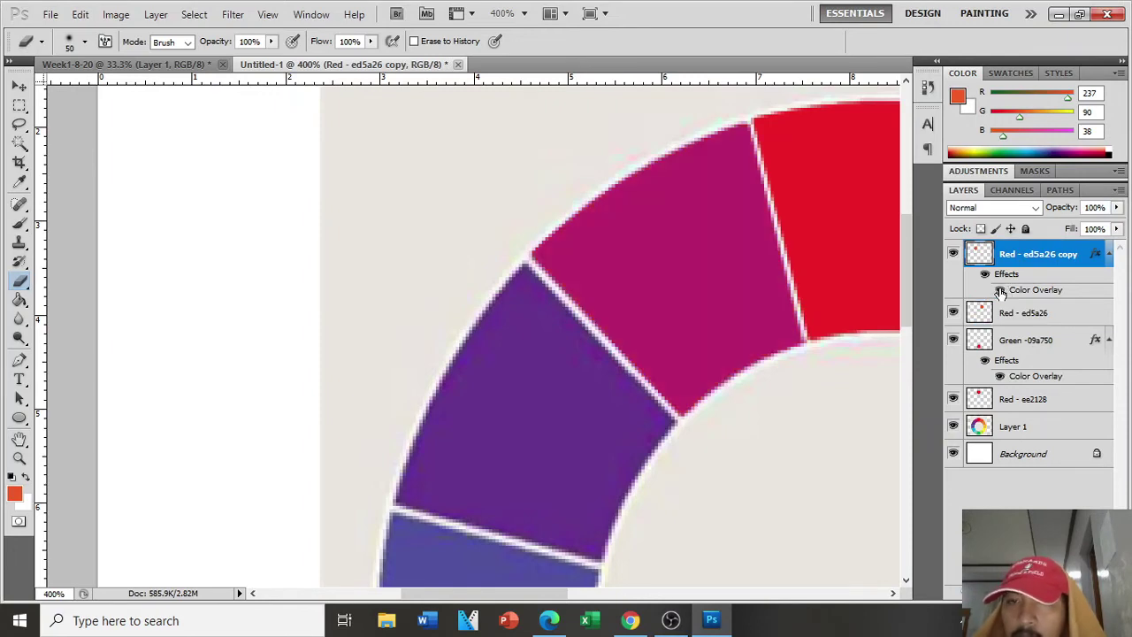
{"action": "double_click", "coordinate": [1026, 292]}
{"action": "left_click", "coordinate": [961, 202]}
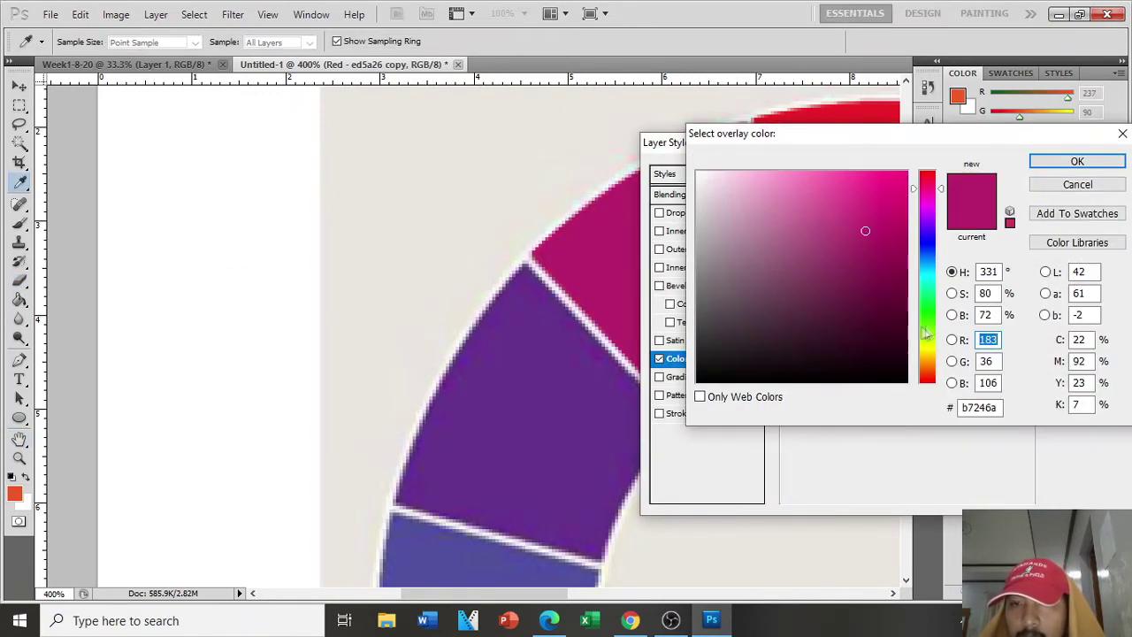
{"action": "key", "text": "Return"}
{"action": "key", "text": "Return"}
Step: Rename the wedge layers 'Red Violet - b7246a' and 'Red Orange - ed5a26'
{"action": "double_click", "coordinate": [1017, 254]}
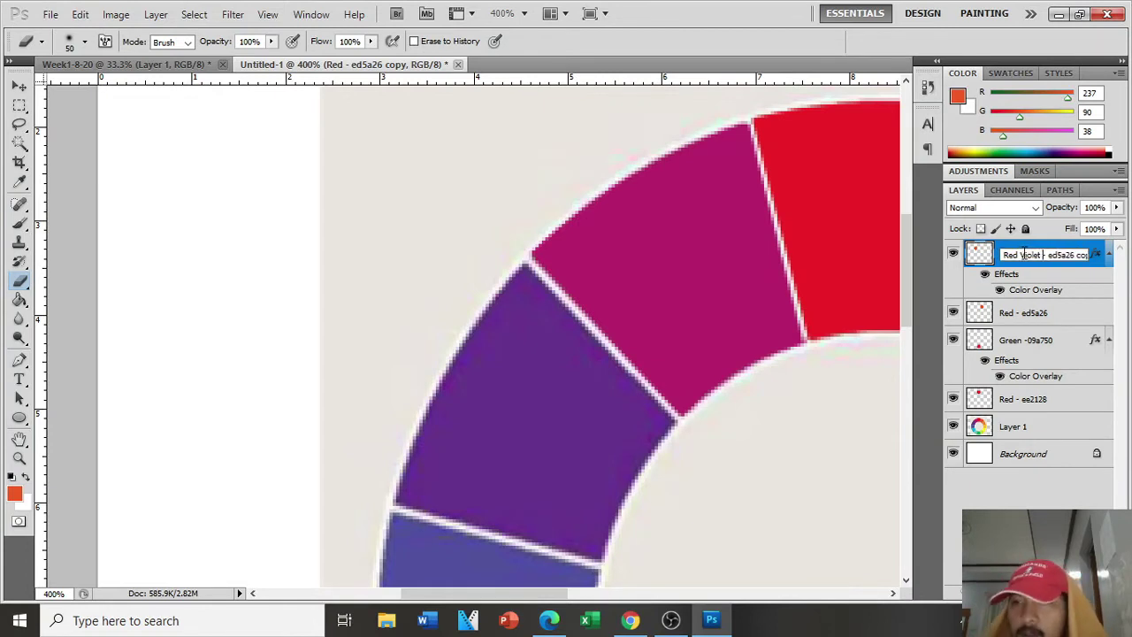
{"action": "type", "text": "b7246a"}
{"action": "left_click", "coordinate": [1054, 323]}
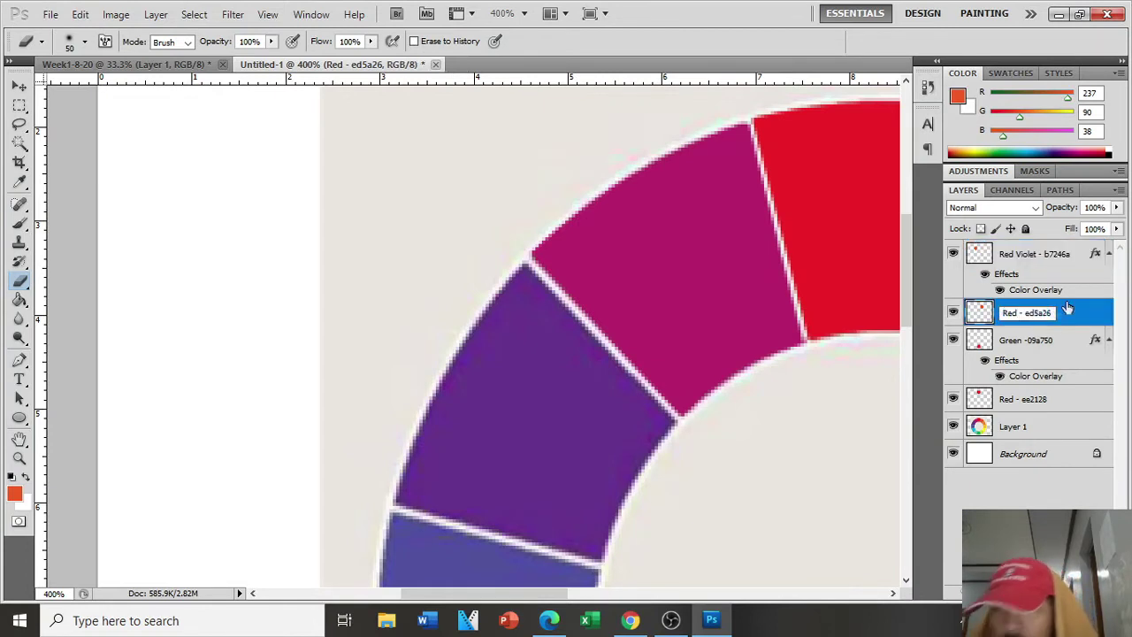
{"action": "type", "text": "nge"}
{"action": "key", "text": "Return"}
{"action": "left_click", "coordinate": [1109, 341]}
{"action": "left_click", "coordinate": [1110, 254]}
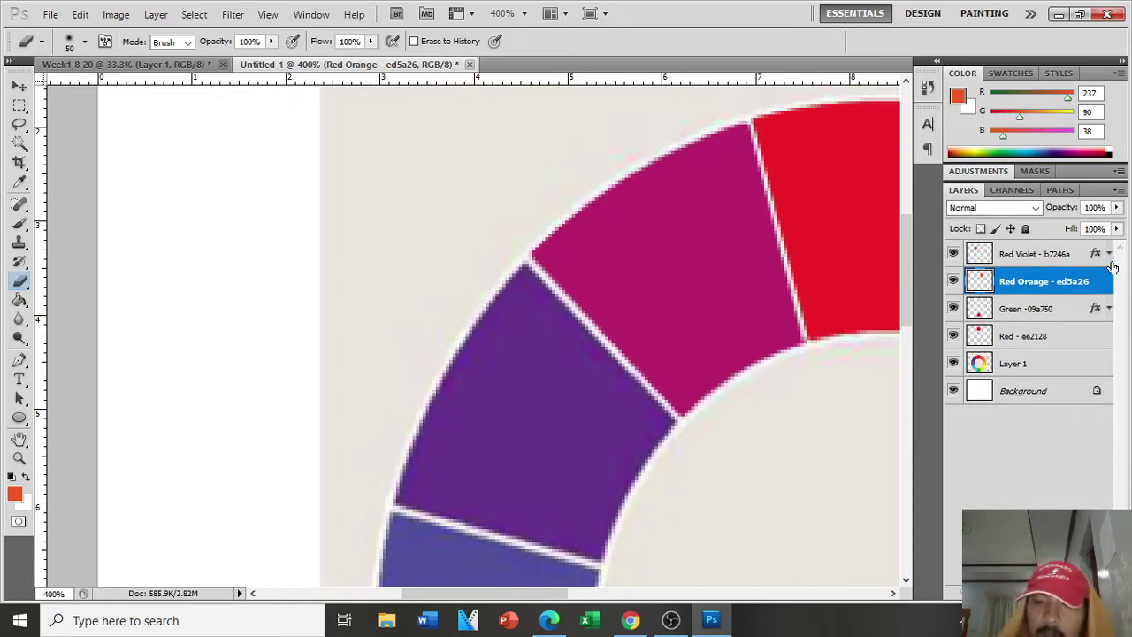
Step: Compare the wheel against the reference PDF and toggle the reference wheel layer
{"action": "key", "text": "ctrl+1"}
{"action": "key", "text": "super+plus"}
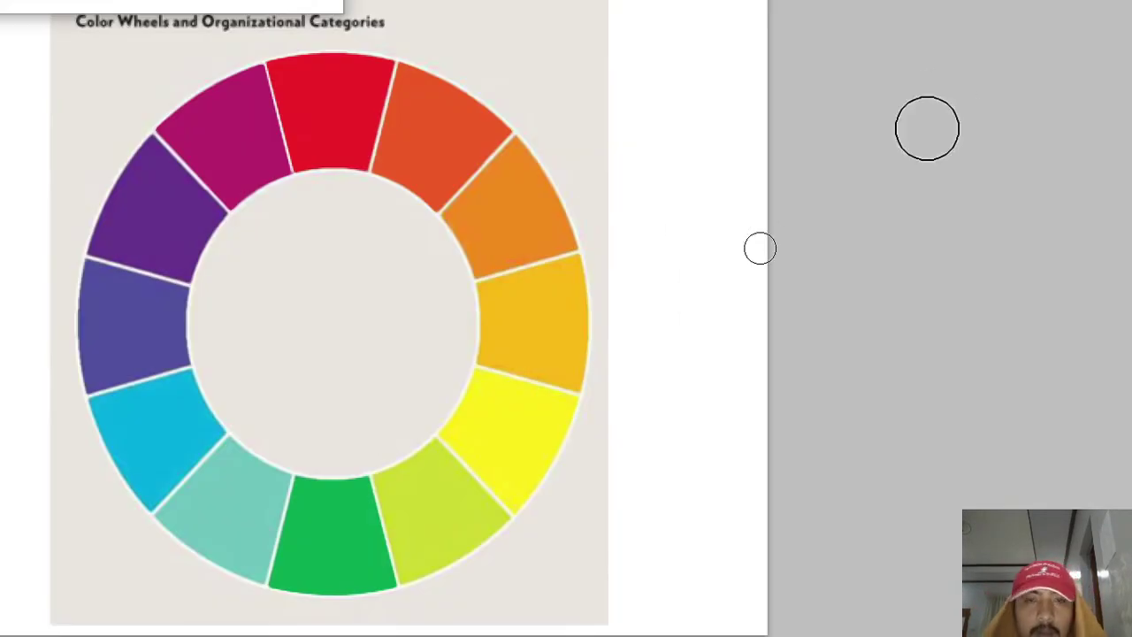
{"action": "key", "text": "alt+Tab"}
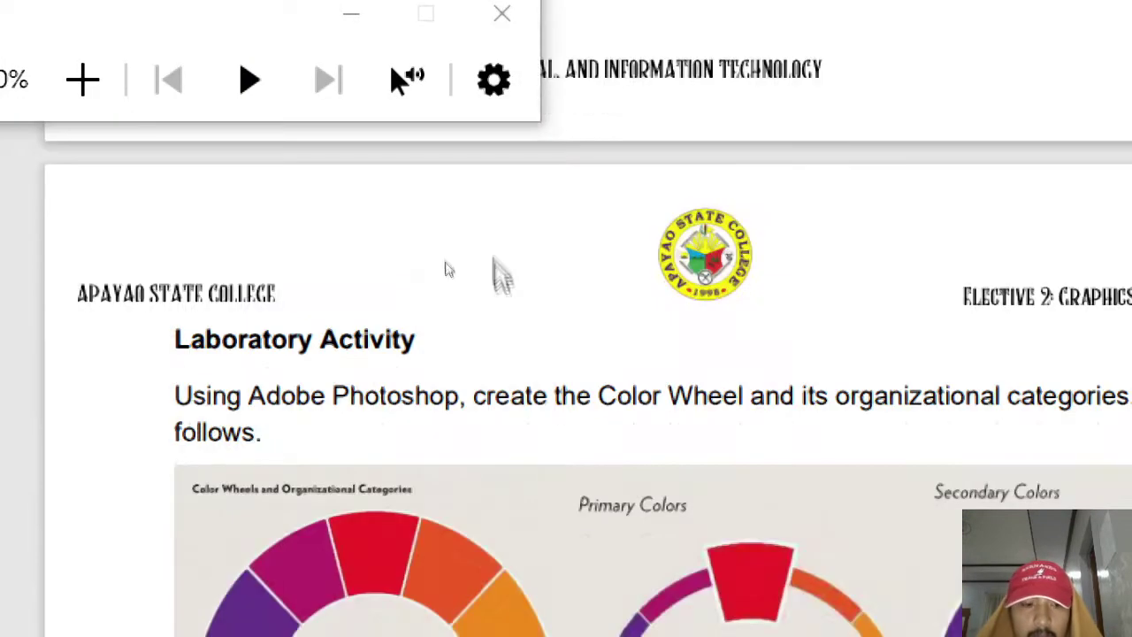
{"action": "left_click", "coordinate": [485, 167]}
{"action": "key", "text": "alt+Tab"}
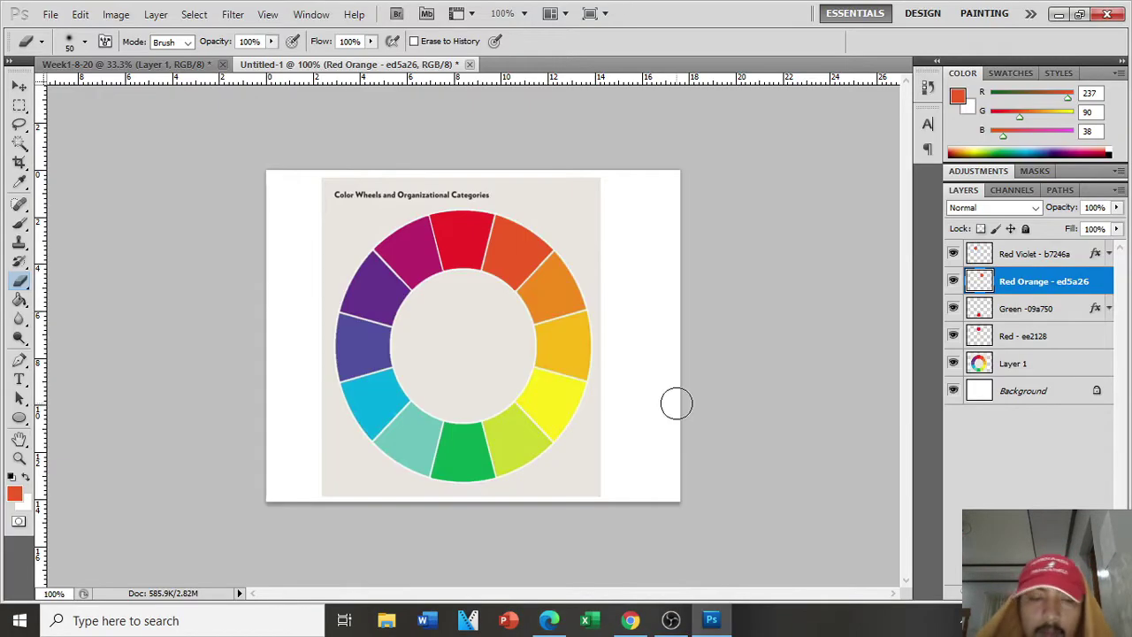
{"action": "left_click", "coordinate": [954, 364]}
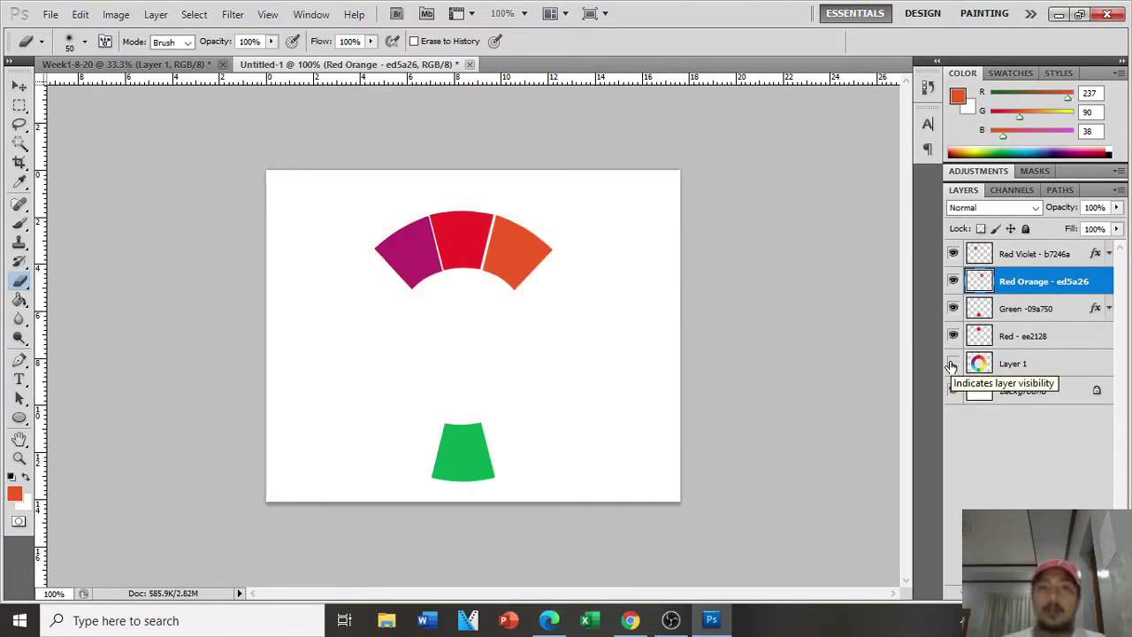
{"action": "left_click", "coordinate": [954, 363]}
{"action": "key", "text": "ctrl+plus"}
Step: Try selecting the orange segment with the Magic Wand at tolerance 50, then 80
{"action": "key", "text": "p"}
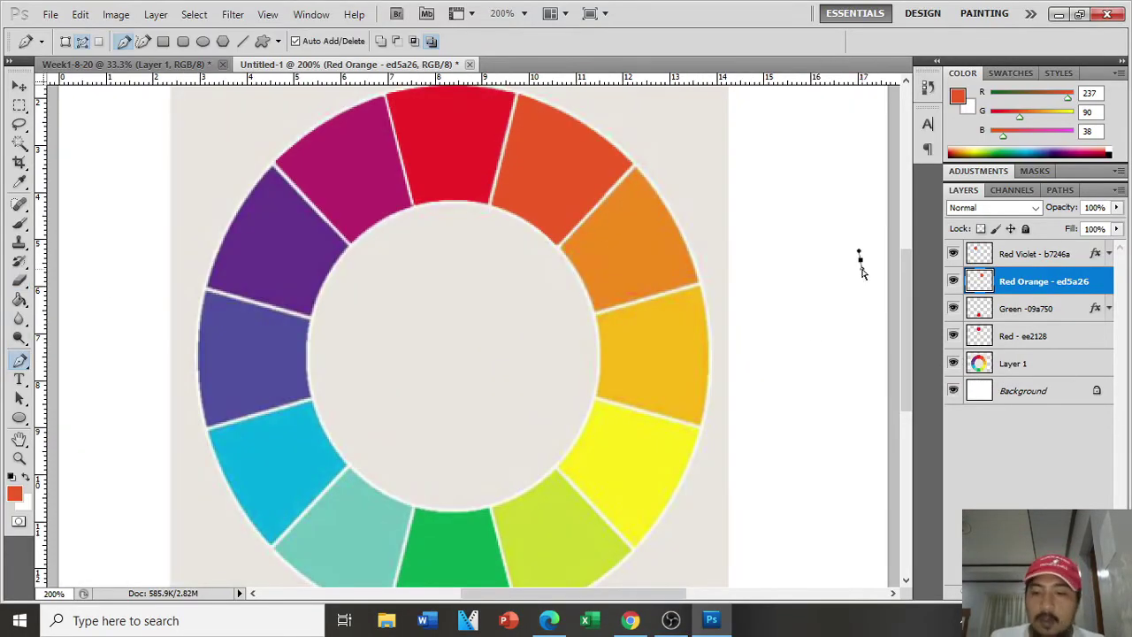
{"action": "key", "text": "ctrl+plus"}
{"action": "key", "text": "ctrl+plus"}
{"action": "key", "text": "ctrl+plus"}
{"action": "left_click", "coordinate": [1026, 256]}
{"action": "left_click_drag", "start_coordinate": [573, 593], "coordinate": [651, 594]}
{"action": "left_click", "coordinate": [20, 142]}
{"action": "left_click", "coordinate": [1013, 367]}
{"action": "left_click", "coordinate": [458, 290]}
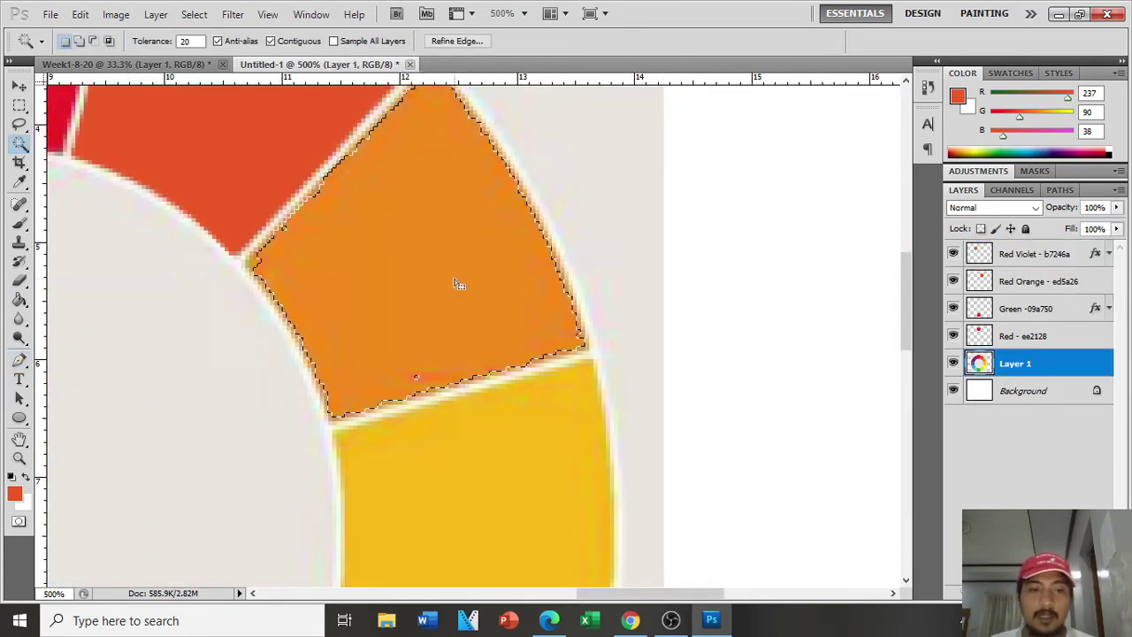
{"action": "key", "text": "ctrl+d"}
{"action": "type", "text": "50"}
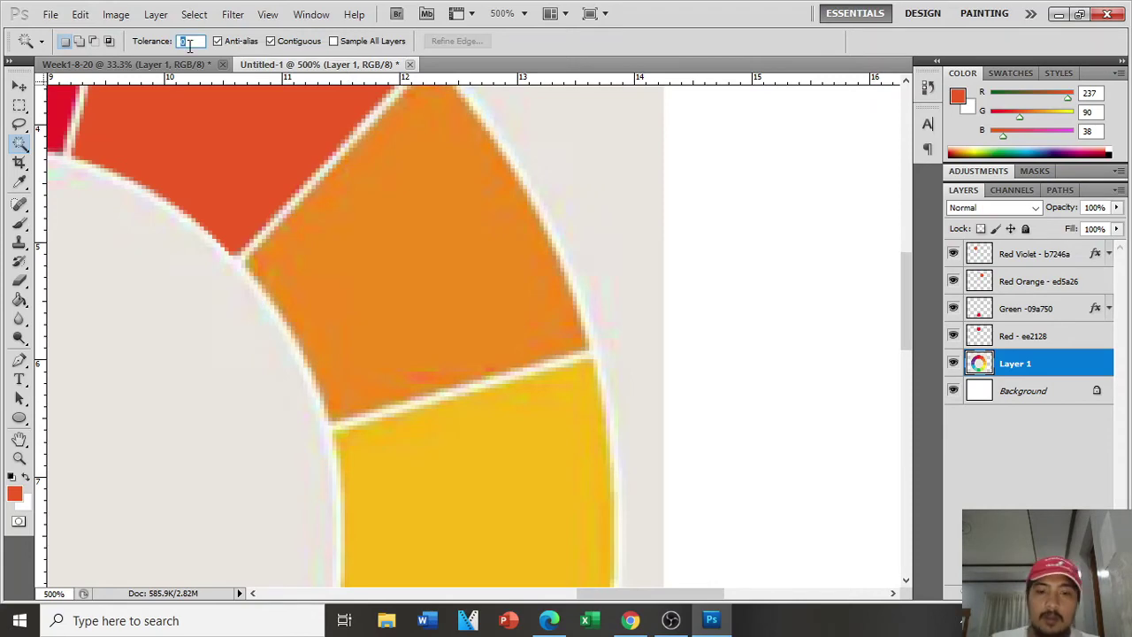
{"action": "left_click", "coordinate": [419, 306]}
{"action": "key", "text": "ctrl+d"}
{"action": "double_click", "coordinate": [193, 41]}
{"action": "type", "text": "80"}
{"action": "left_click", "coordinate": [395, 266]}
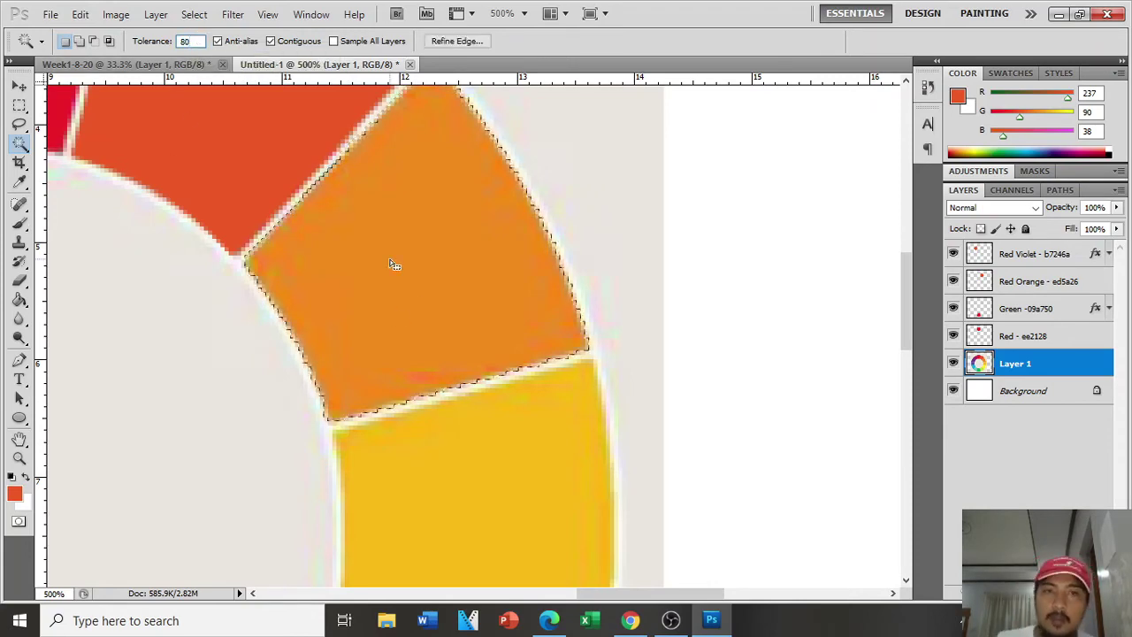
Step: Zoom and scroll to inspect the edge of the orange wedge selection
{"action": "key", "text": "ctrl+plus"}
{"action": "key", "text": "ctrl+plus"}
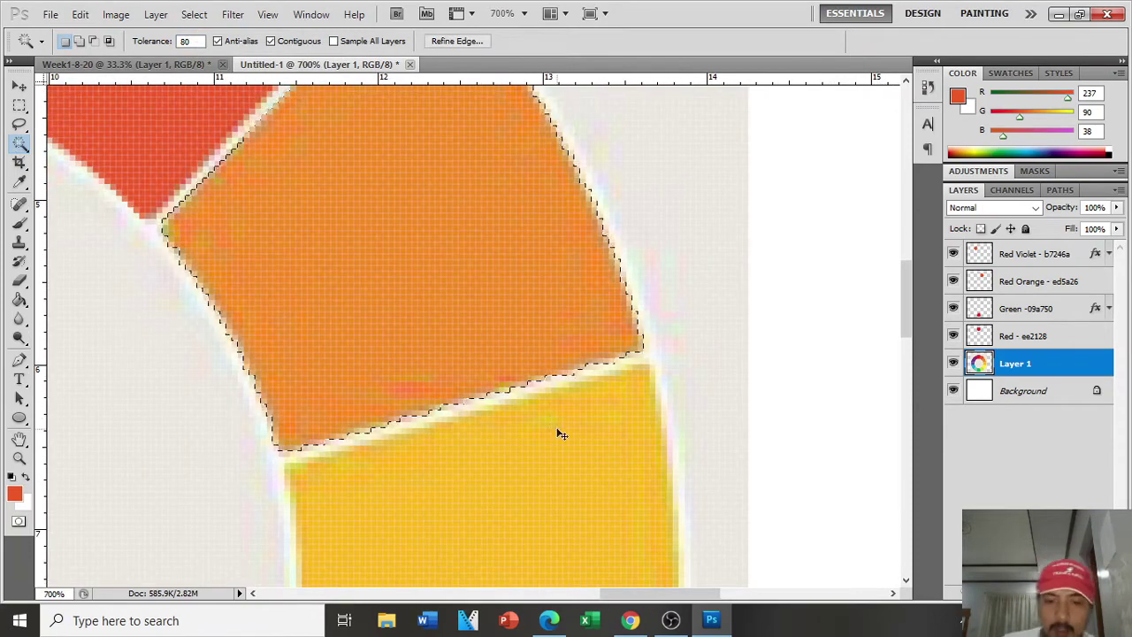
{"action": "key", "text": "ctrl+plus"}
{"action": "key", "text": "ctrl+plus"}
{"action": "key", "text": "ctrl+plus"}
{"action": "left_click_drag", "start_coordinate": [677, 593], "coordinate": [650, 594]}
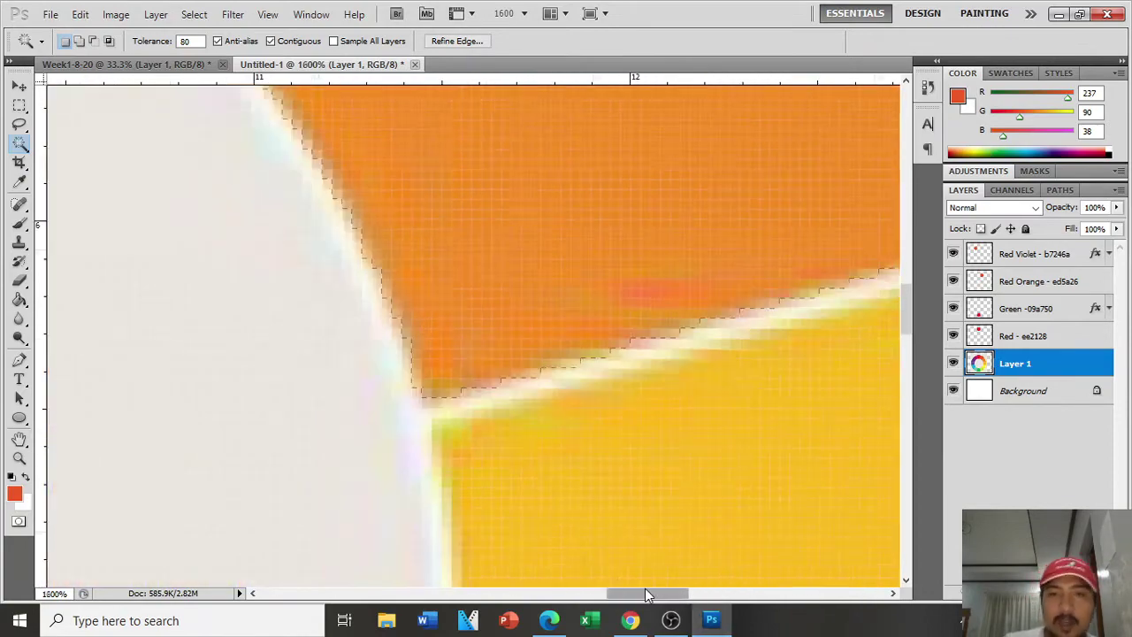
{"action": "key", "text": "ctrl+minus"}
{"action": "scroll", "coordinate": [280, 336], "scroll_direction": "up", "scroll_amount": 6}
{"action": "scroll", "coordinate": [385, 358], "scroll_direction": "up", "scroll_amount": 2}
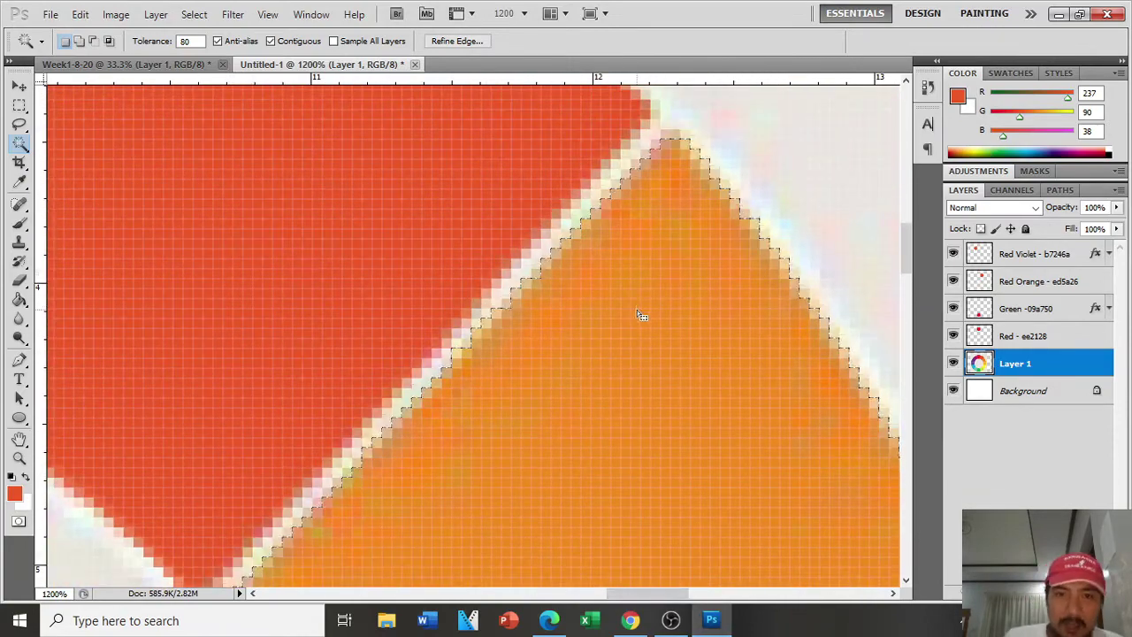
{"action": "scroll", "coordinate": [642, 312], "scroll_direction": "down", "scroll_amount": 2}
{"action": "scroll", "coordinate": [282, 496], "scroll_direction": "up", "scroll_amount": 1}
{"action": "scroll", "coordinate": [279, 495], "scroll_direction": "up", "scroll_amount": 1}
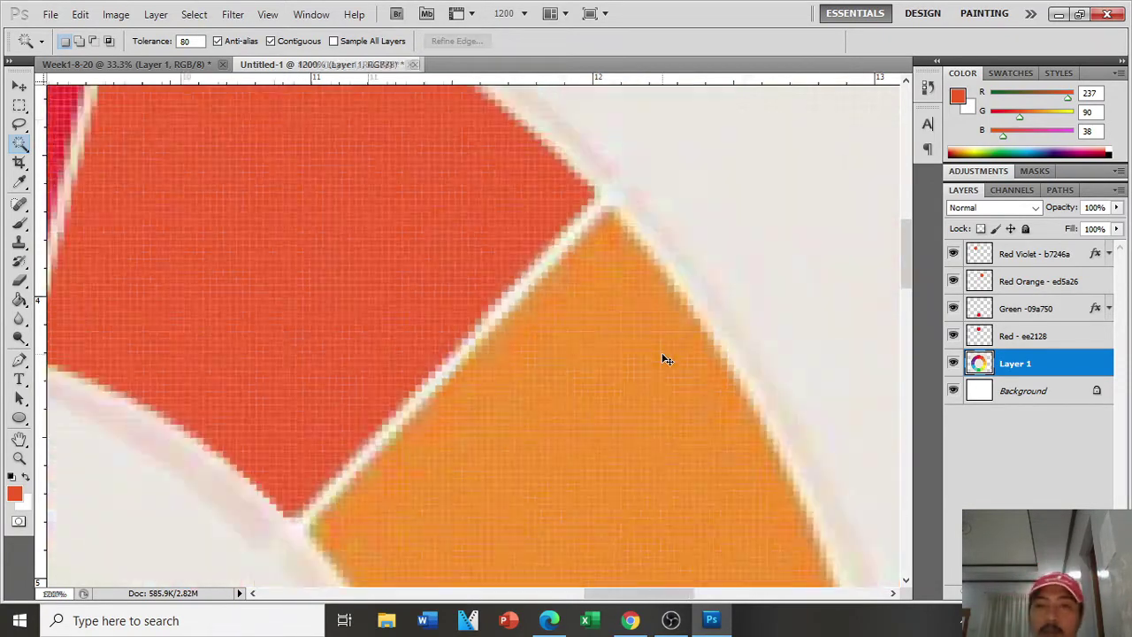
{"action": "key", "text": "ctrl+minus"}
{"action": "key", "text": "ctrl+minus"}
{"action": "key", "text": "ctrl+minus"}
{"action": "scroll", "coordinate": [662, 357], "scroll_direction": "down", "scroll_amount": 2}
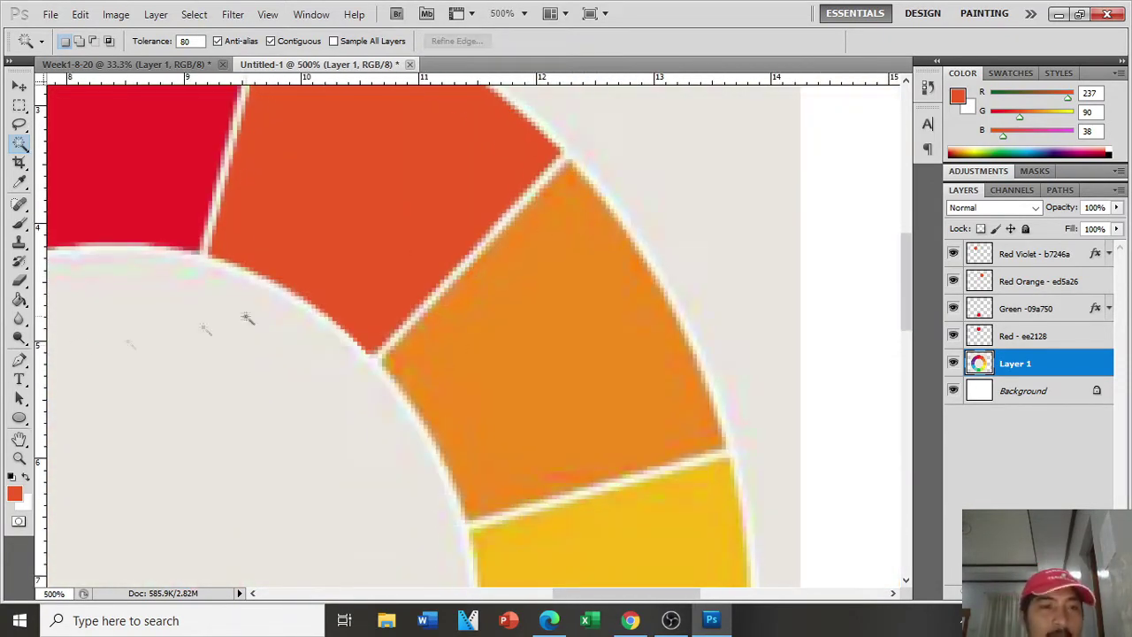
Step: Trace the orange wedge's outline with the Pen tool and turn it into a selection
{"action": "left_click", "coordinate": [18, 360]}
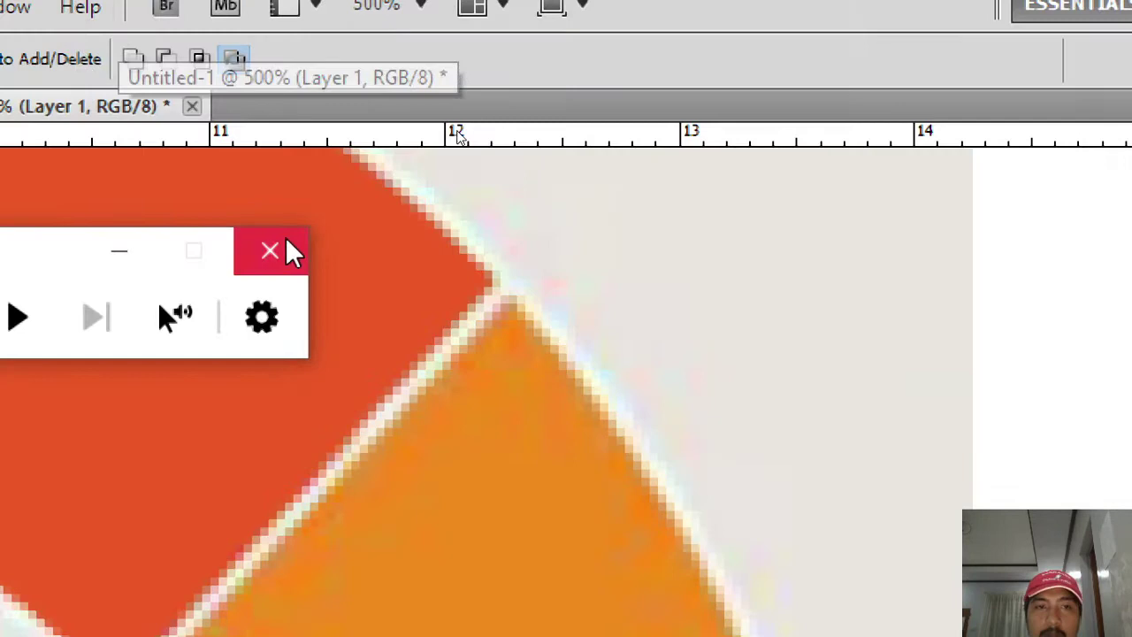
{"action": "left_click", "coordinate": [286, 243]}
{"action": "scroll", "coordinate": [488, 320], "scroll_direction": "down", "scroll_amount": 1}
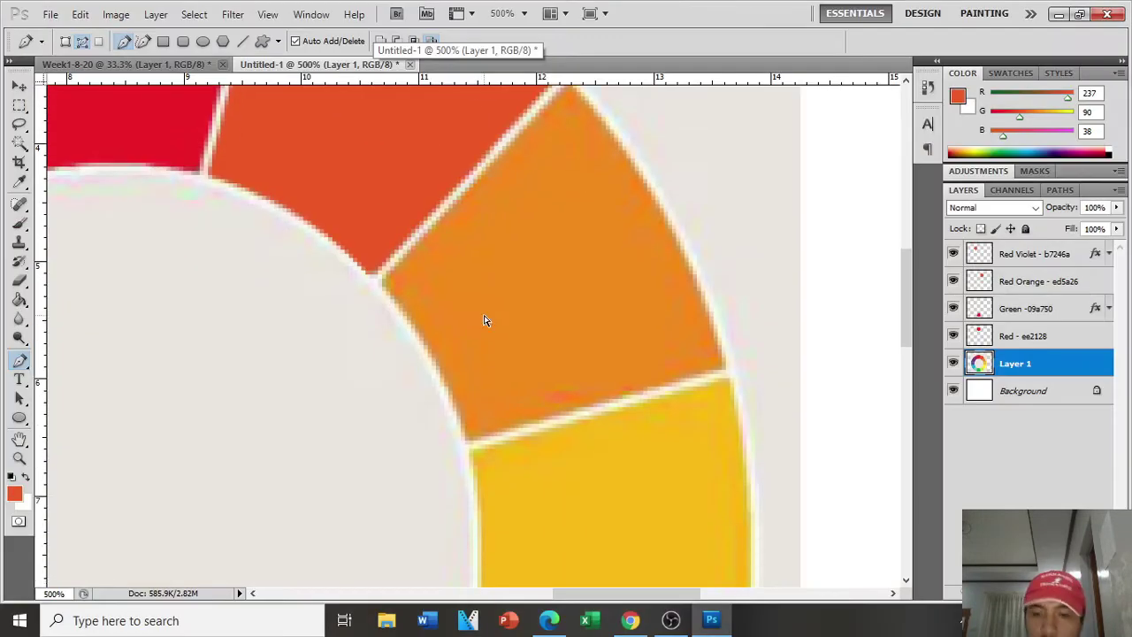
{"action": "key", "text": "ctrl+plus"}
{"action": "key", "text": "ctrl+plus"}
{"action": "left_click", "coordinate": [350, 259]}
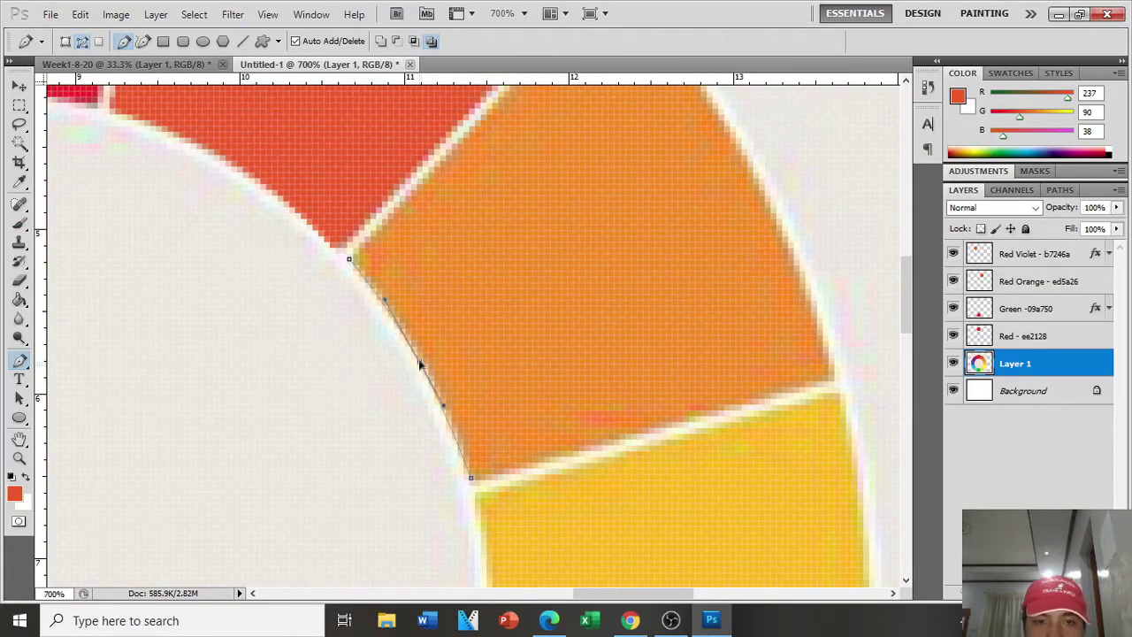
{"action": "scroll", "coordinate": [624, 139], "scroll_direction": "up", "scroll_amount": 3}
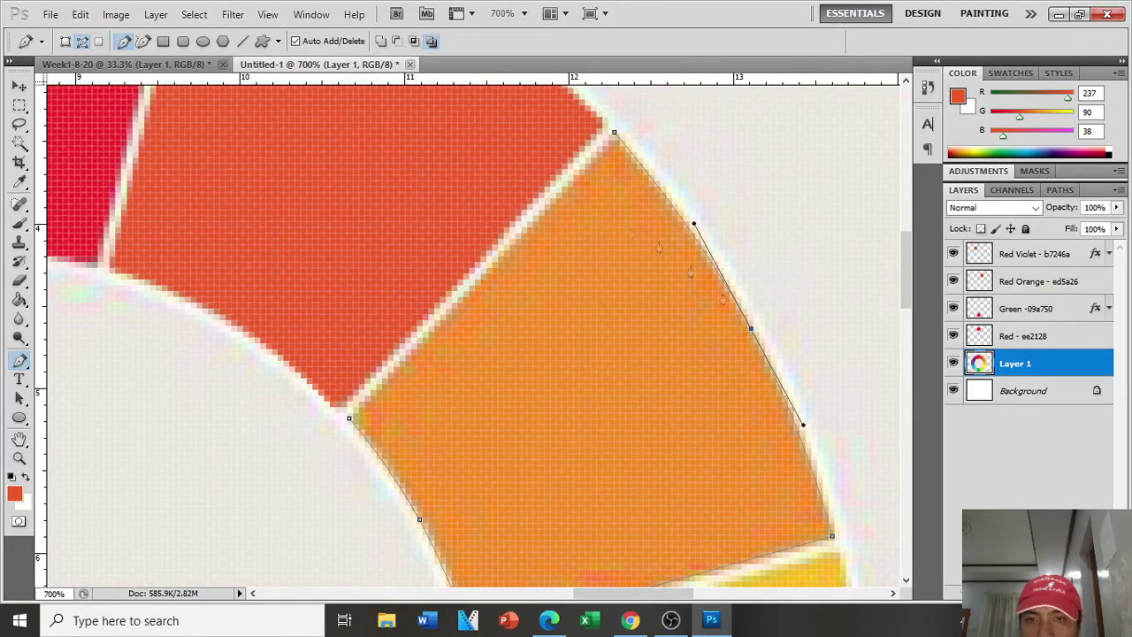
{"action": "right_click", "coordinate": [571, 385]}
{"action": "left_click", "coordinate": [648, 461]}
{"action": "key", "text": "Return"}
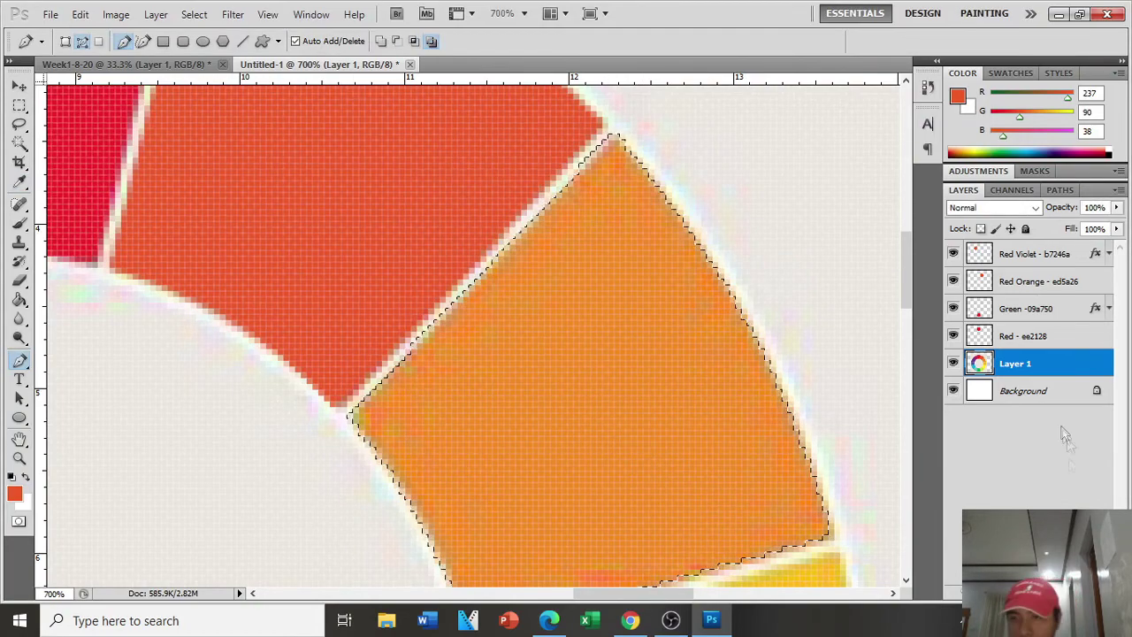
Step: Add a new layer named 'Orange'
{"action": "left_click", "coordinate": [1090, 592]}
{"action": "double_click", "coordinate": [1022, 364]}
{"action": "type", "text": "Orange"}
{"action": "key", "text": "Return"}
Step: Sample the wedge's orange, #f18b1d, as the foreground colour
{"action": "left_click", "coordinate": [16, 493]}
{"action": "left_click", "coordinate": [584, 354]}
{"action": "left_click", "coordinate": [1078, 161]}
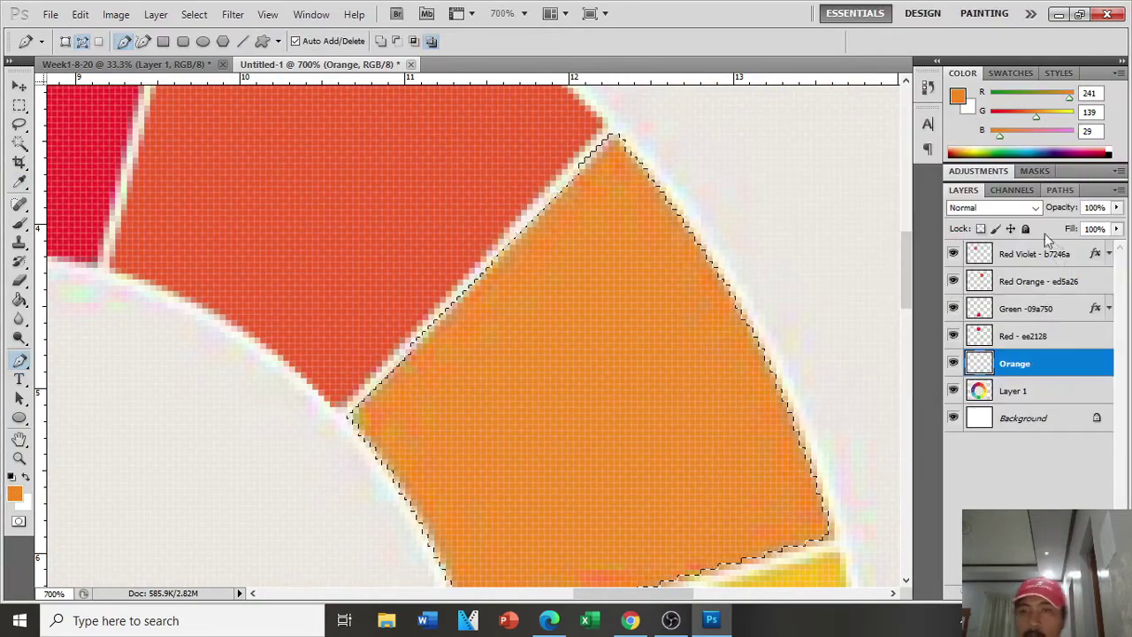
{"action": "left_click", "coordinate": [15, 494]}
{"action": "double_click", "coordinate": [985, 409]}
{"action": "left_click", "coordinate": [1093, 163]}
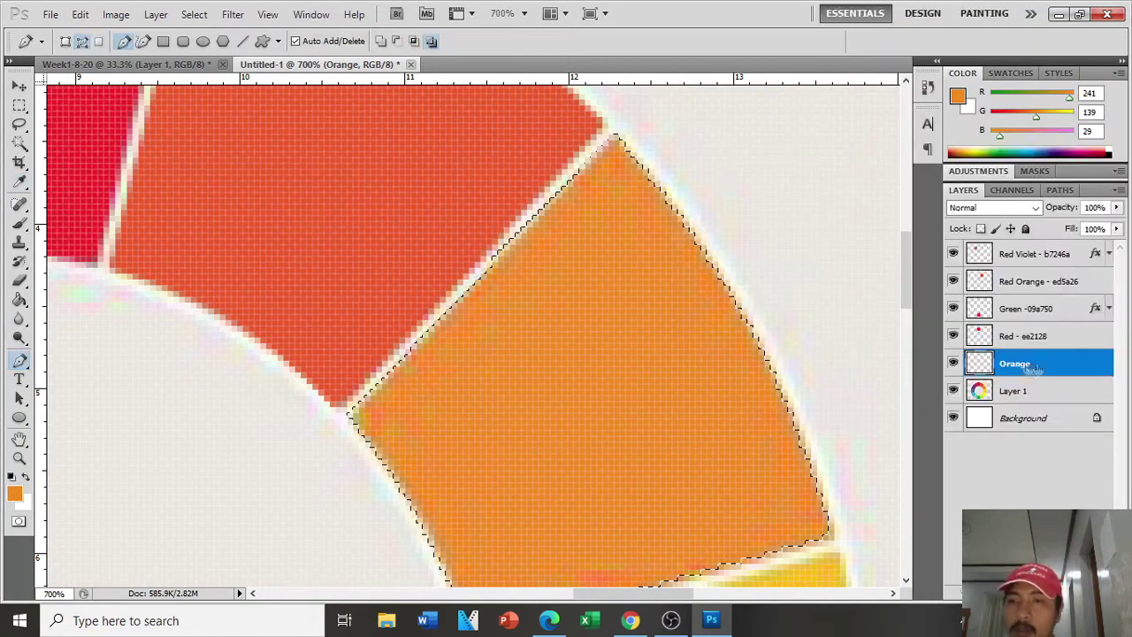
Step: Rename the layer 'Orange - f18b1d', fill the wedge with the Paint Bucket, and deselect
{"action": "double_click", "coordinate": [1032, 367]}
{"action": "left_click", "coordinate": [1089, 195]}
{"action": "double_click", "coordinate": [1019, 364]}
{"action": "type", "text": "- f18b1d"}
{"action": "key", "text": "Return"}
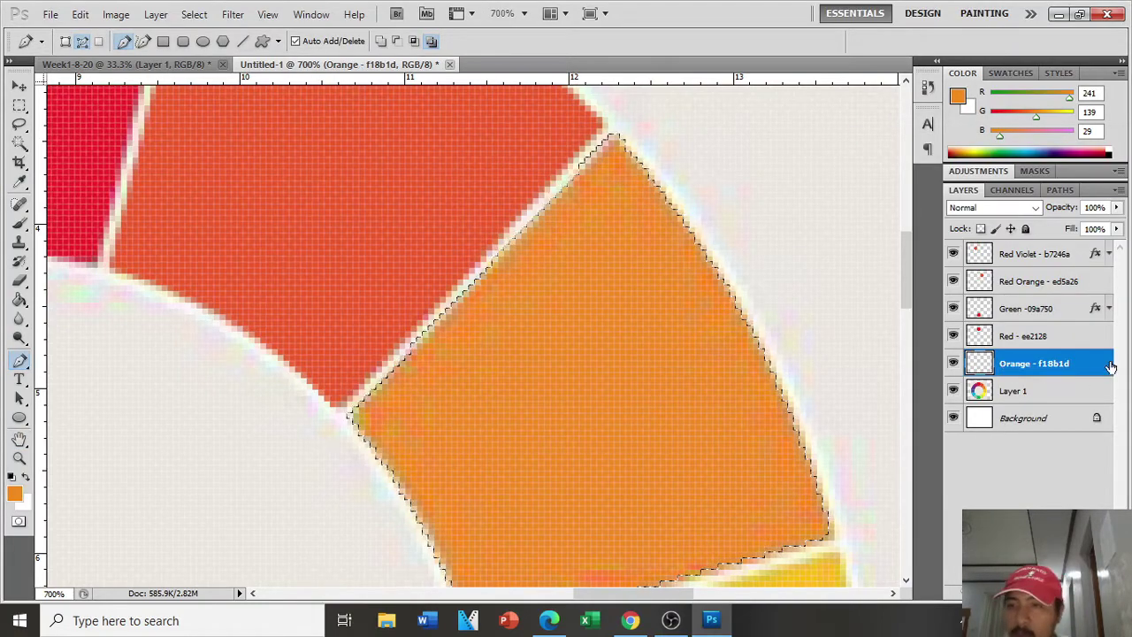
{"action": "key", "text": "g"}
{"action": "key", "text": "ctrl+d"}
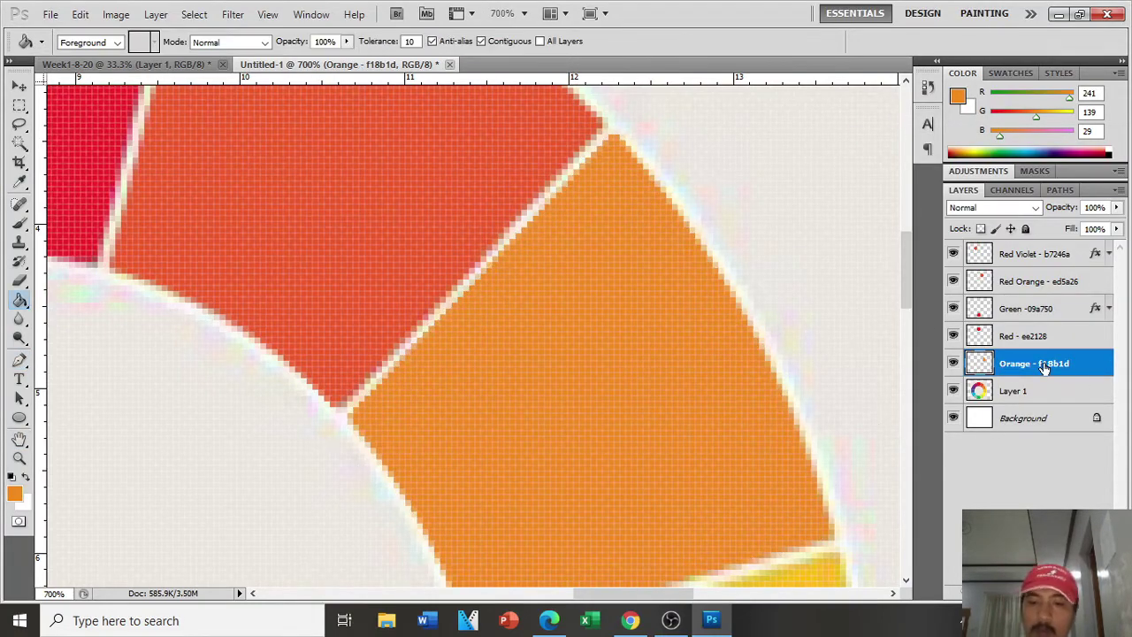
Step: Begin a transform on the orange wedge, then cancel it
{"action": "key", "text": "ctrl+minus"}
{"action": "key", "text": "ctrl+minus"}
{"action": "key", "text": "ctrl+minus"}
{"action": "key", "text": "ctrl+minus"}
{"action": "key", "text": "ctrl+minus"}
{"action": "key", "text": "ctrl+minus"}
{"action": "key", "text": "ctrl+plus"}
{"action": "key", "text": "ctrl+t"}
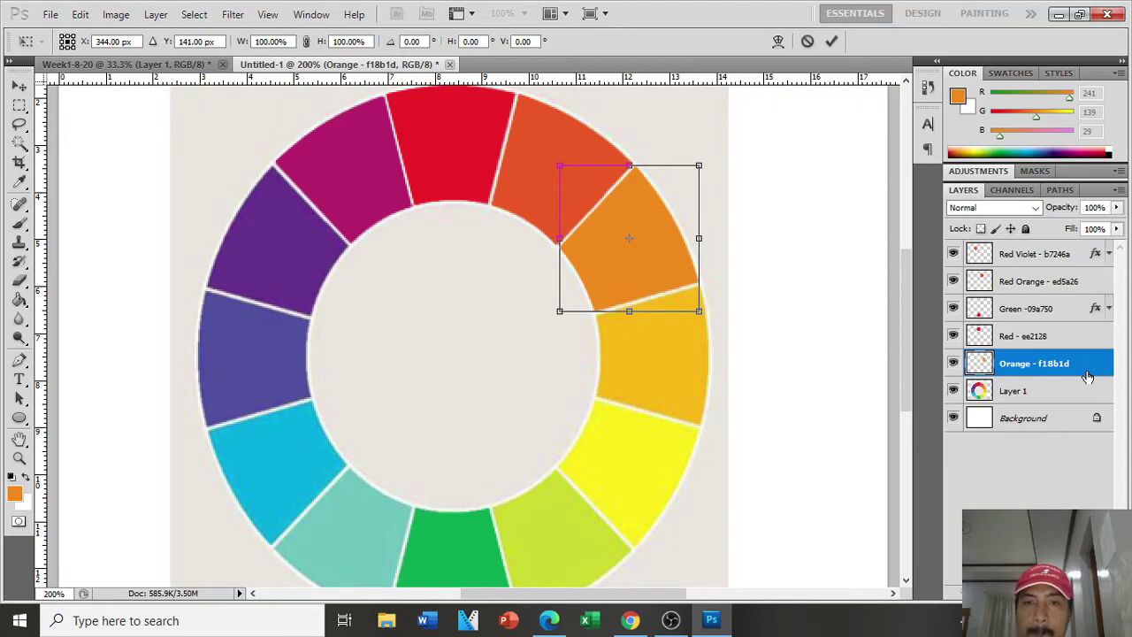
{"action": "key", "text": "Return"}
{"action": "key", "text": "g"}
Step: Duplicate the orange wedge, flip it horizontally into the upper-left, then delete the copy
{"action": "key", "text": "ctrl+j"}
{"action": "key", "text": "ctrl+t"}
{"action": "right_click", "coordinate": [664, 281]}
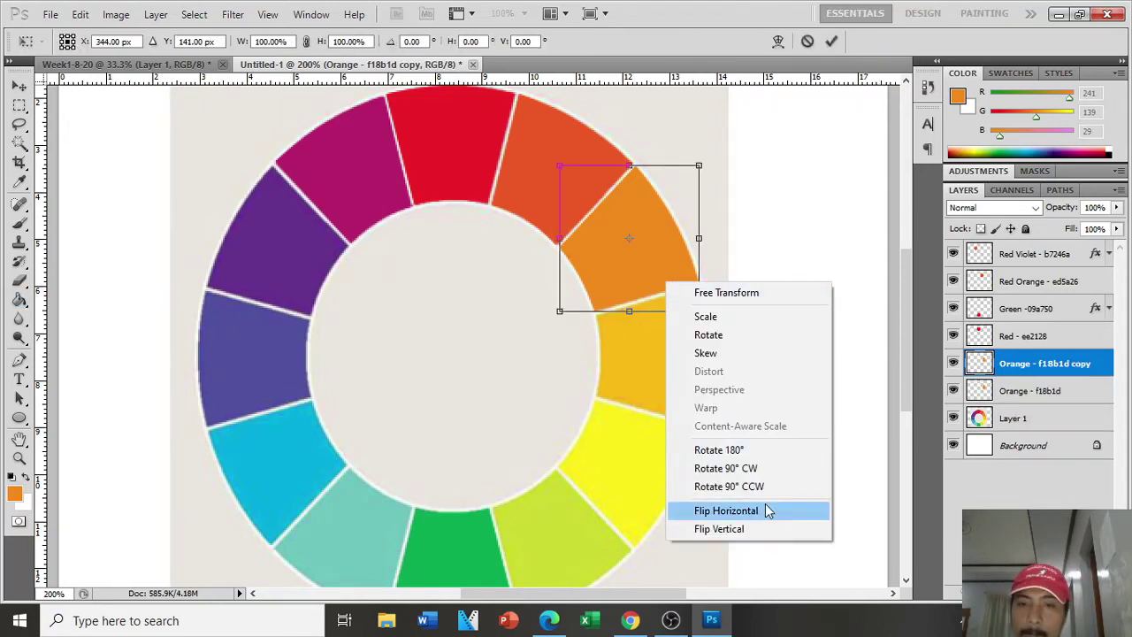
{"action": "left_click", "coordinate": [768, 506]}
{"action": "left_click_drag", "start_coordinate": [662, 278], "coordinate": [302, 281]}
{"action": "key", "text": "Left"}
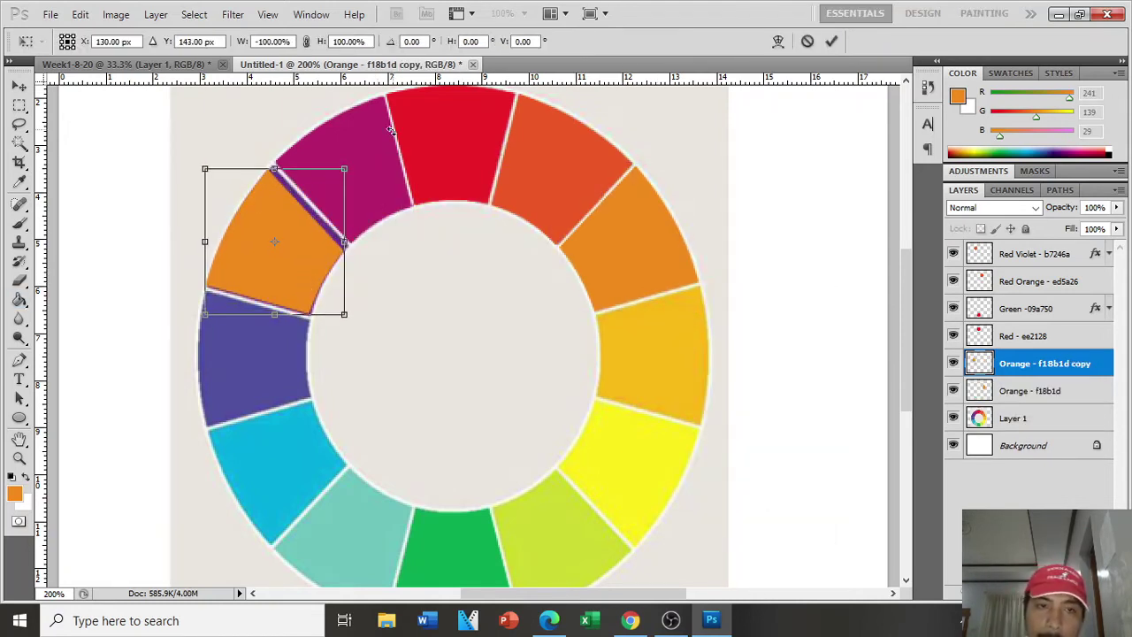
{"action": "key", "text": "Down"}
{"action": "key", "text": "Return"}
{"action": "key", "text": "Delete"}
Step: Add a new layer and trace the violet wedge's outline with the Pen tool
{"action": "key", "text": "p"}
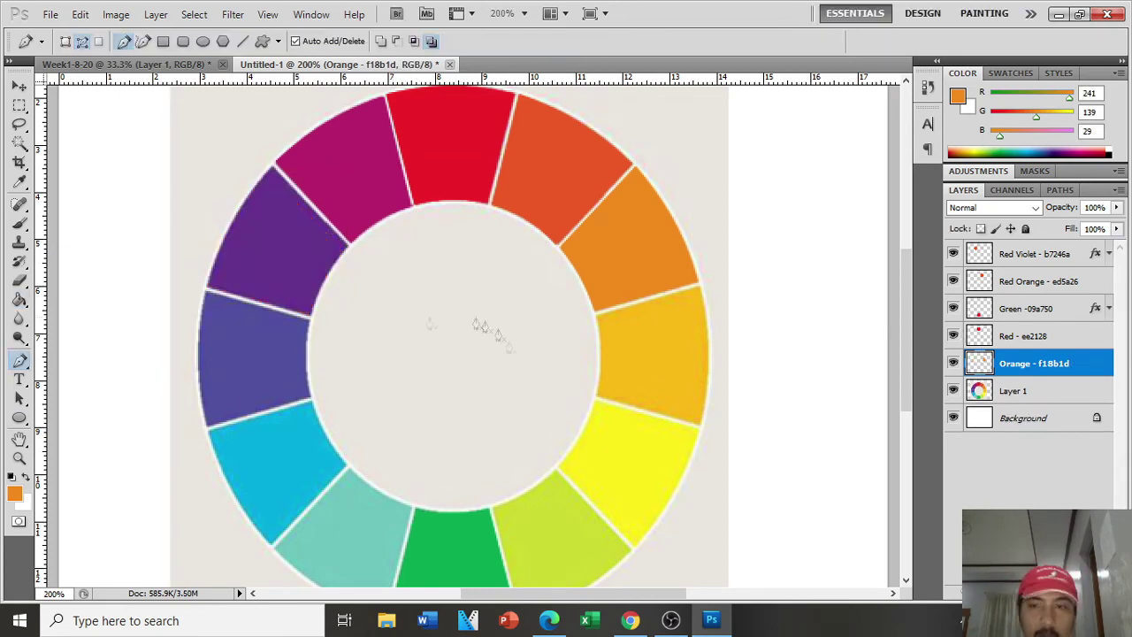
{"action": "key", "text": "ctrl+plus"}
{"action": "scroll", "coordinate": [584, 434], "scroll_direction": "up", "scroll_amount": 3}
{"action": "left_click", "coordinate": [1074, 591]}
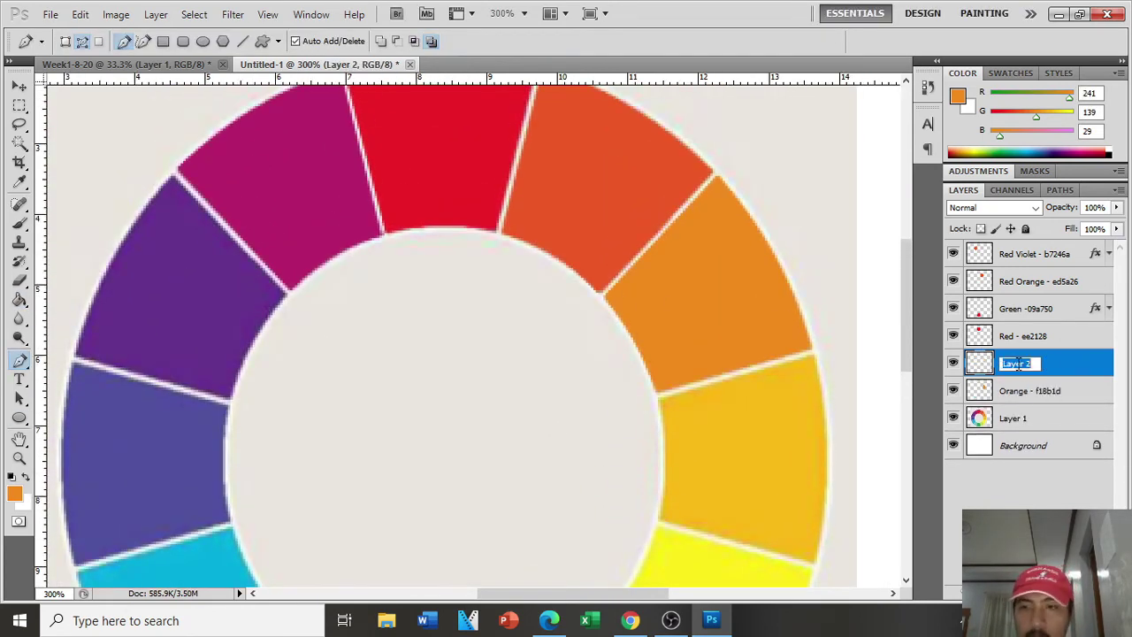
{"action": "key", "text": "ctrl+plus"}
{"action": "key", "text": "ctrl+plus"}
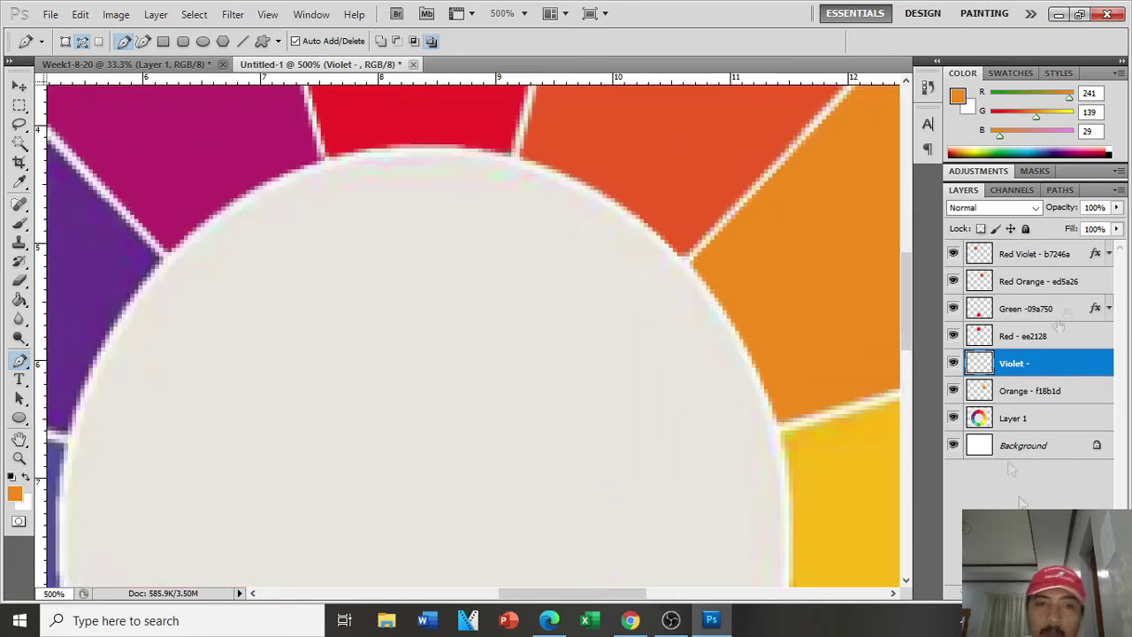
{"action": "left_click_drag", "start_coordinate": [600, 592], "coordinate": [513, 584]}
{"action": "scroll", "coordinate": [548, 527], "scroll_direction": "up", "scroll_amount": 1}
{"action": "key", "text": "ctrl+plus"}
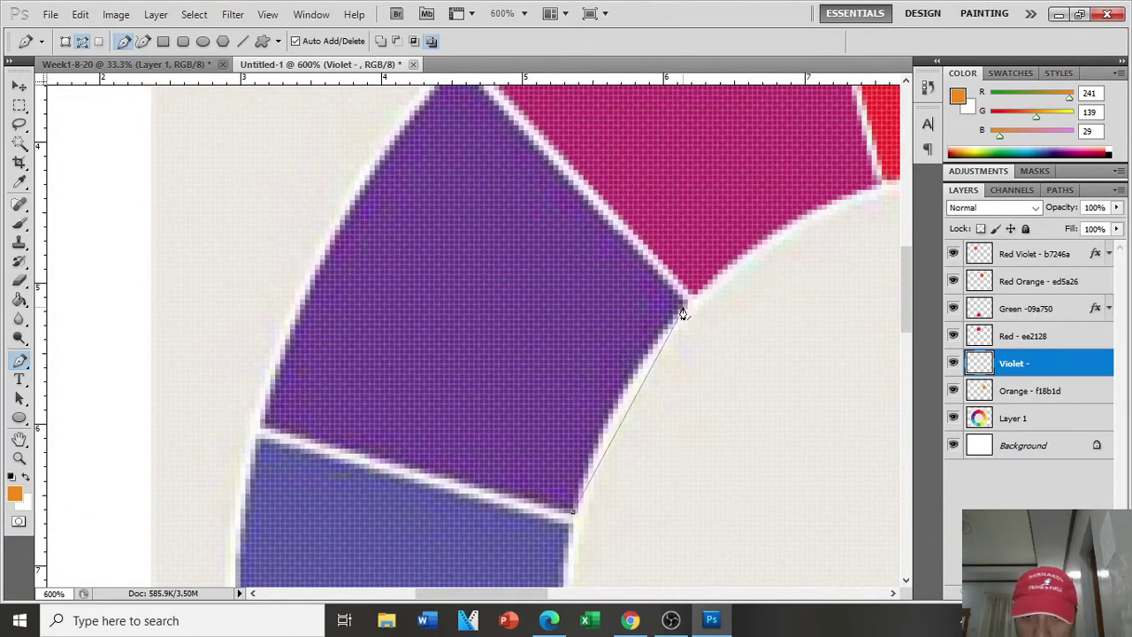
{"action": "scroll", "coordinate": [462, 150], "scroll_direction": "up", "scroll_amount": 2}
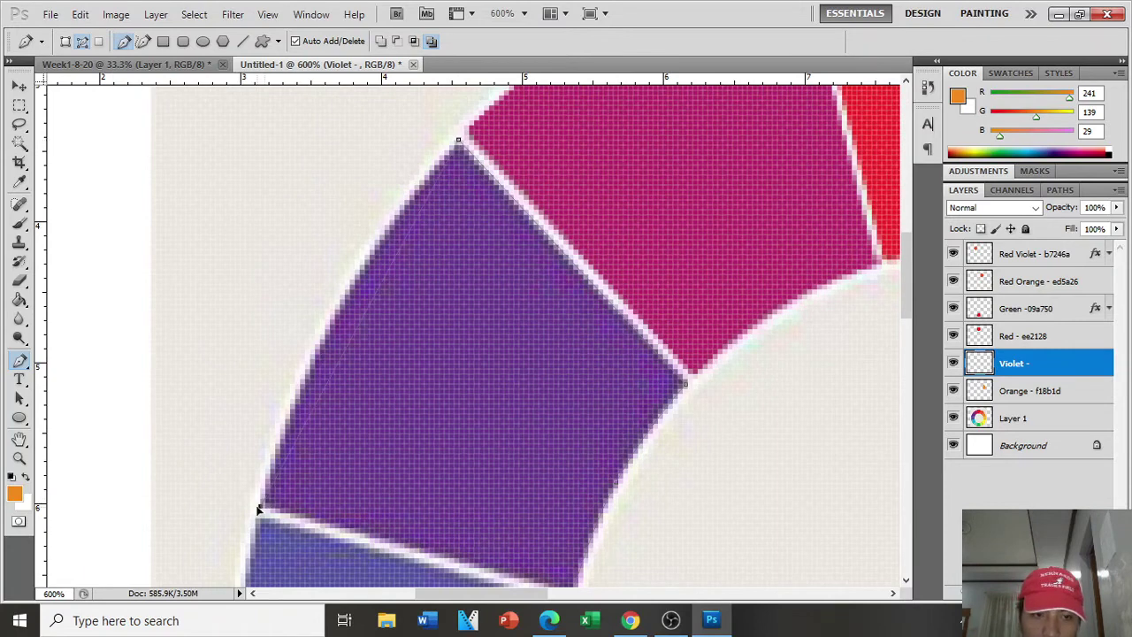
{"action": "scroll", "coordinate": [340, 315], "scroll_direction": "down", "scroll_amount": 3}
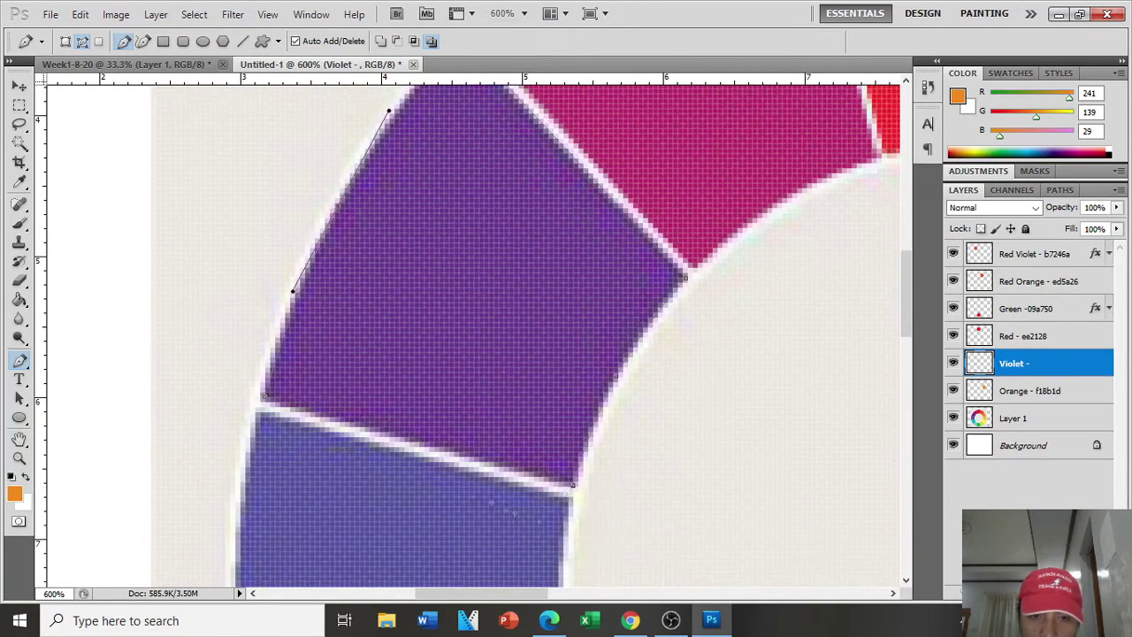
{"action": "left_click", "coordinate": [575, 487]}
Step: Turn the traced path into a selection and fill it with the sampled violet #66348d
{"action": "right_click", "coordinate": [510, 312]}
{"action": "left_click", "coordinate": [562, 392]}
{"action": "left_click", "coordinate": [649, 177]}
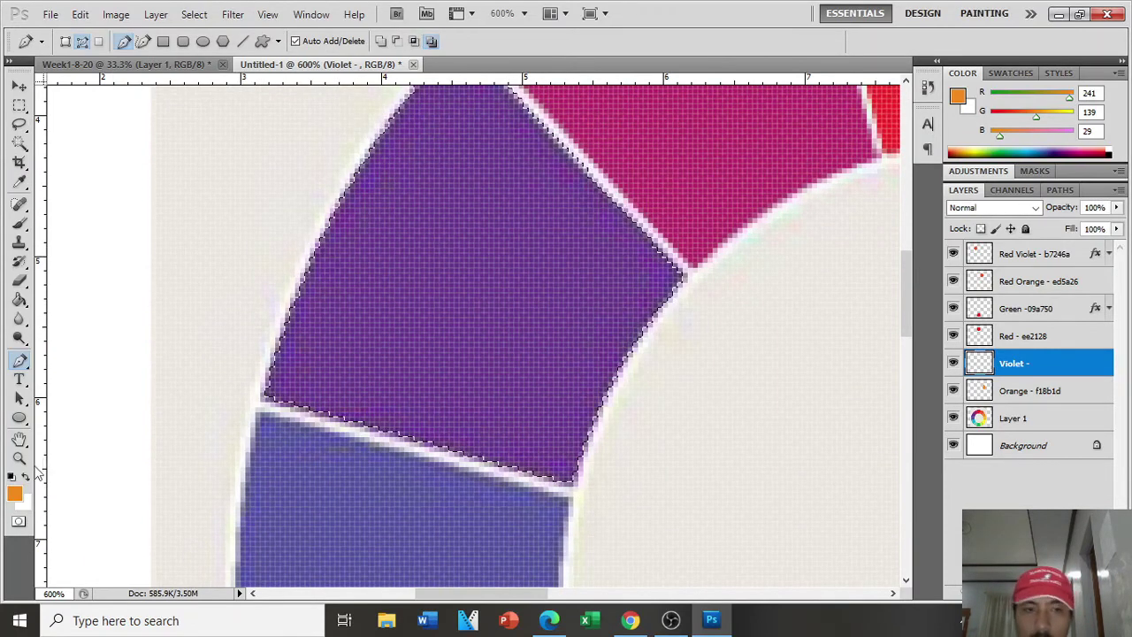
{"action": "left_click", "coordinate": [19, 300]}
{"action": "left_click", "coordinate": [15, 493]}
{"action": "left_click", "coordinate": [496, 310]}
{"action": "left_click", "coordinate": [1074, 115]}
{"action": "left_click", "coordinate": [536, 313]}
{"action": "left_click", "coordinate": [15, 494]}
{"action": "key", "text": "ctrl+c"}
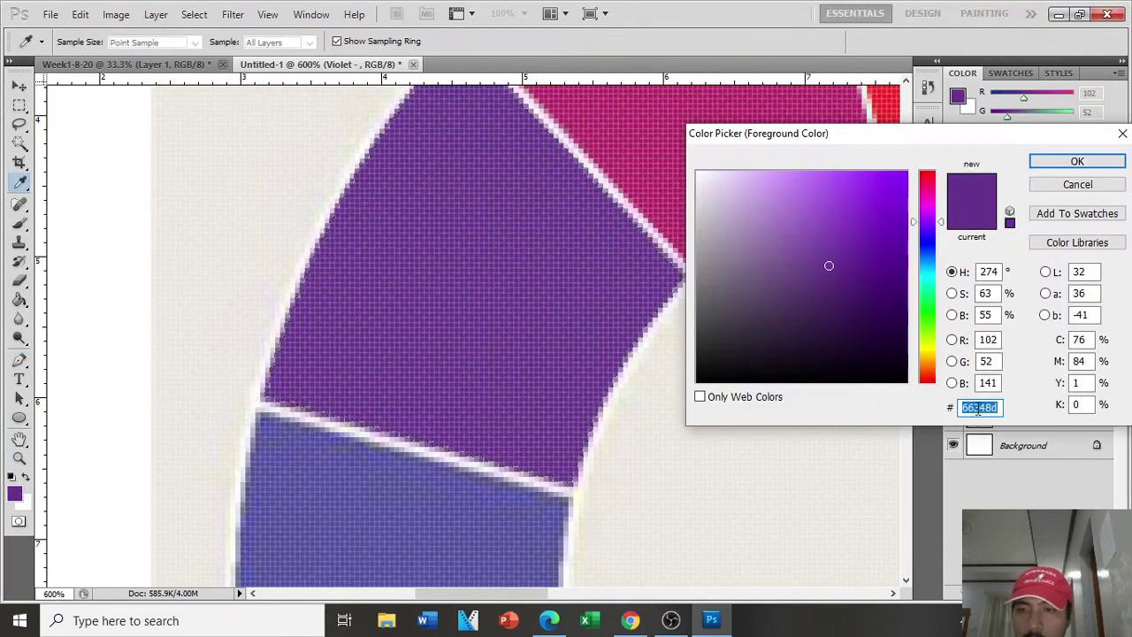
{"action": "left_click", "coordinate": [1093, 187]}
Step: Name the layer 'Violet - 66348d', deselect, and zoom out to the whole wheel
{"action": "double_click", "coordinate": [1037, 367]}
{"action": "left_click", "coordinate": [1035, 366]}
{"action": "key", "text": "ctrl+v"}
{"action": "left_click", "coordinate": [1088, 389]}
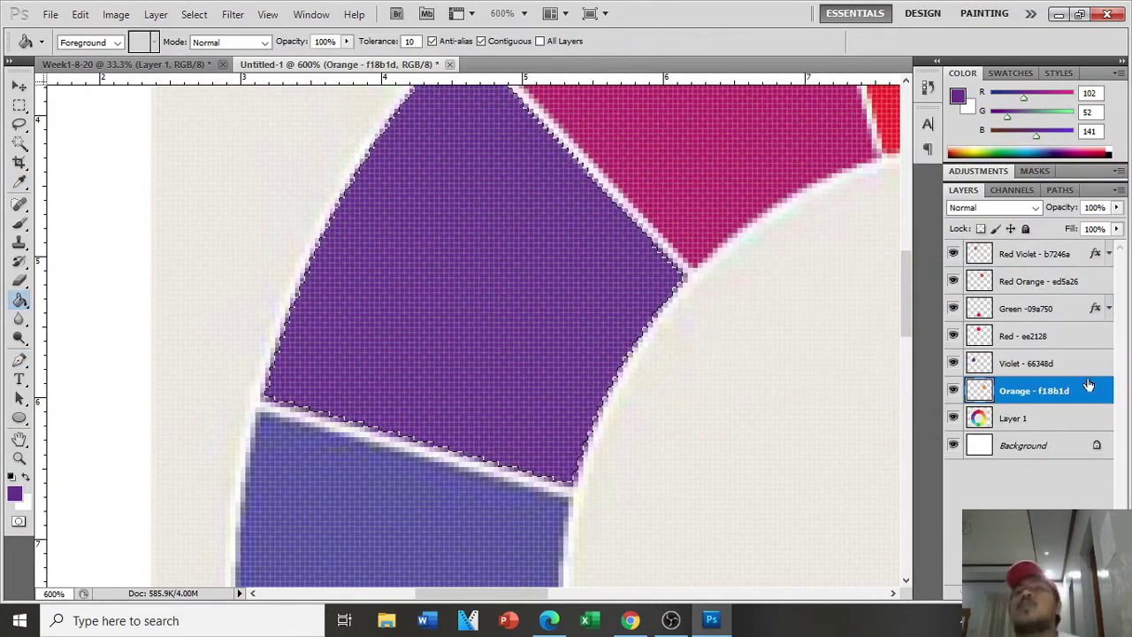
{"action": "key", "text": "ctrl+d"}
{"action": "key", "text": "ctrl+minus"}
{"action": "key", "text": "ctrl+minus"}
{"action": "key", "text": "ctrl+minus"}
{"action": "key", "text": "ctrl+minus"}
{"action": "key", "text": "ctrl+minus"}
Step: Select the Orange, Violet, Red Orange and Red Violet wedge layers and duplicate them
{"action": "left_click", "coordinate": [1071, 364], "text": "shift"}
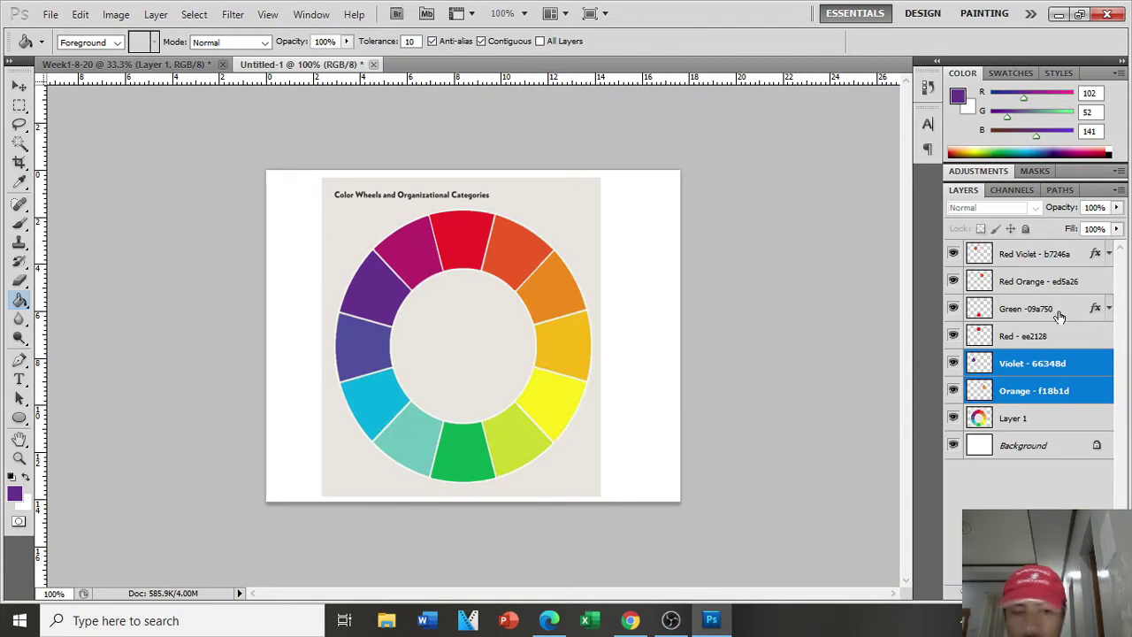
{"action": "left_click", "coordinate": [1069, 283], "text": "ctrl"}
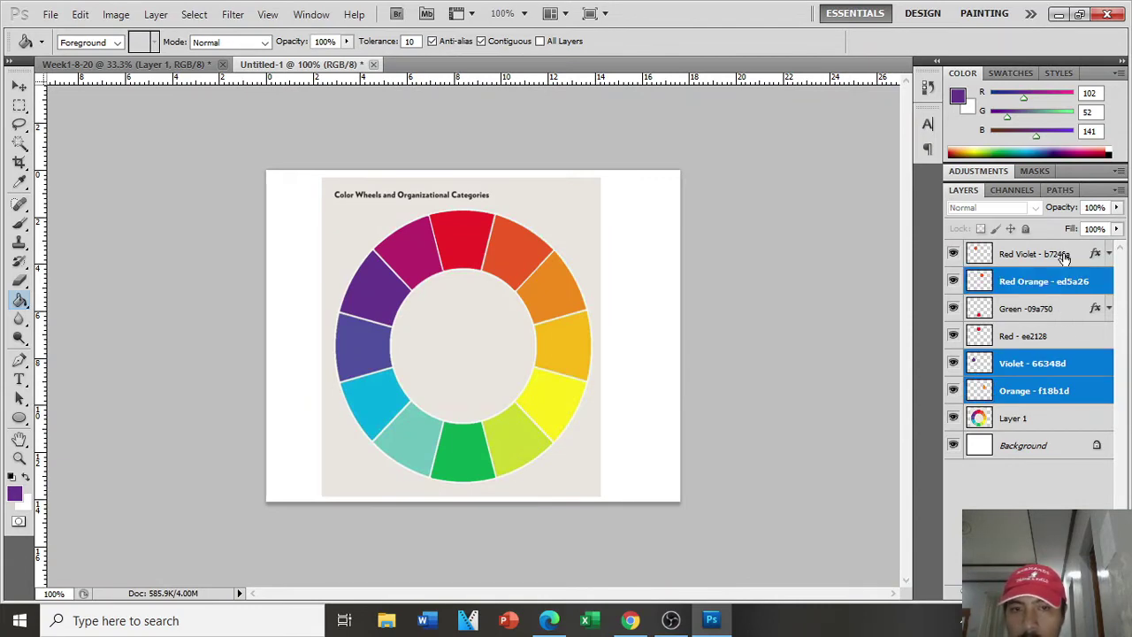
{"action": "left_click", "coordinate": [1066, 257], "text": "ctrl"}
{"action": "right_click", "coordinate": [1061, 257]}
{"action": "left_click", "coordinate": [938, 280]}
{"action": "left_click", "coordinate": [713, 185]}
Step: Flip the duplicated wedges vertically and move them into the wheel's lower half
{"action": "key", "text": "ctrl+t"}
{"action": "right_click", "coordinate": [552, 290]}
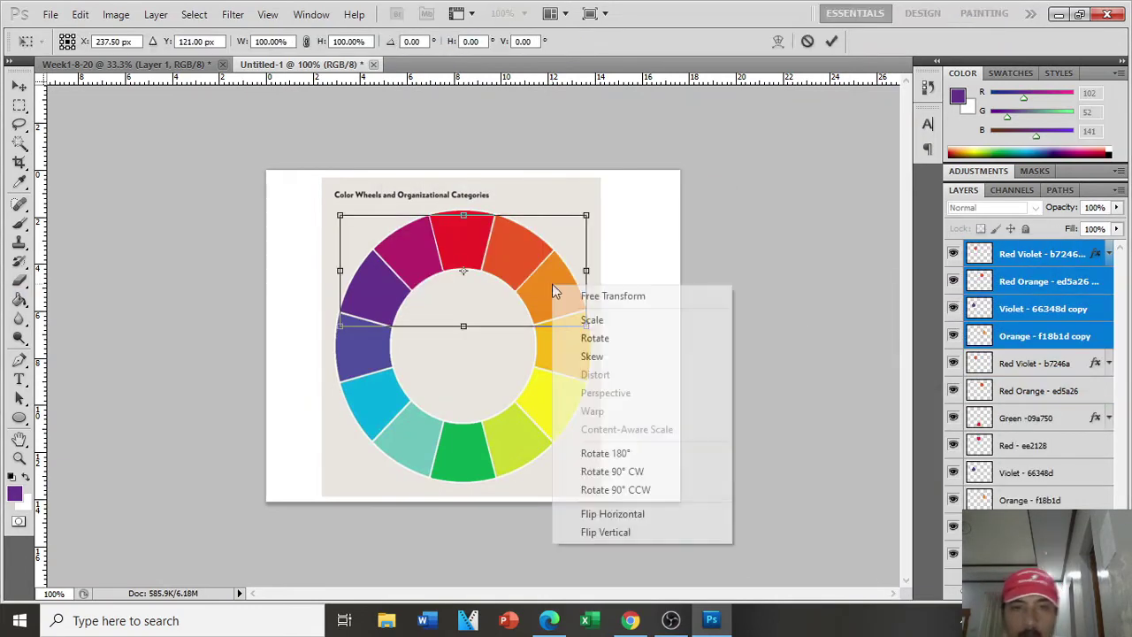
{"action": "left_click", "coordinate": [658, 533]}
{"action": "left_click_drag", "start_coordinate": [537, 289], "coordinate": [536, 443]}
{"action": "key", "text": "Up"}
{"action": "key", "text": "Up"}
{"action": "key", "text": "Up"}
{"action": "key", "text": "Up"}
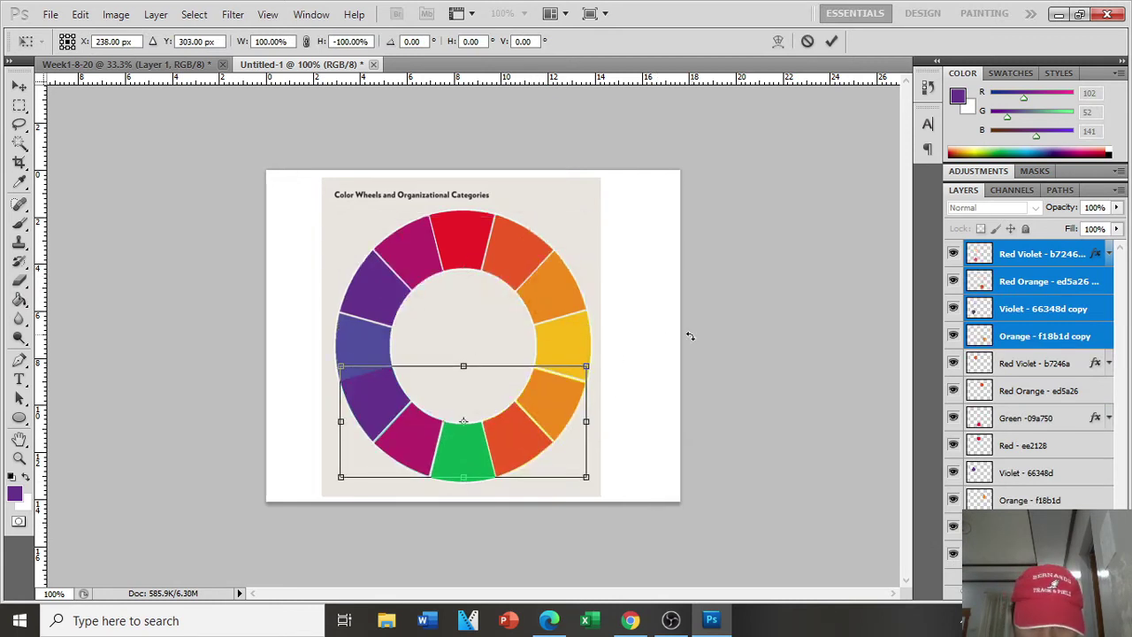
{"action": "key", "text": "Return"}
{"action": "key", "text": "g"}
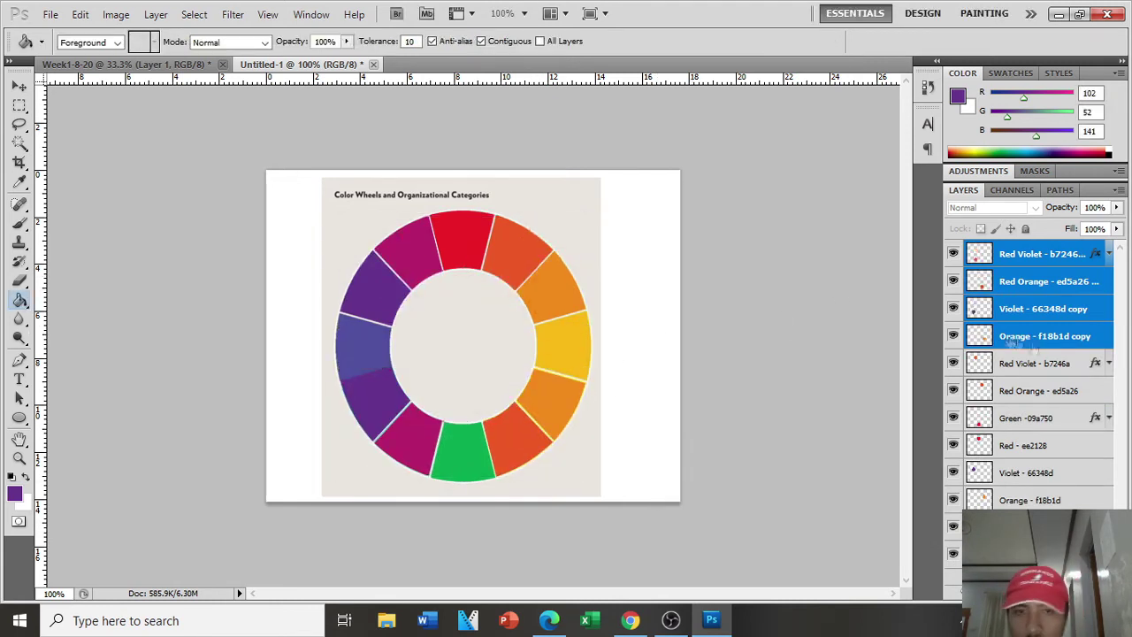
{"action": "left_click", "coordinate": [1100, 341]}
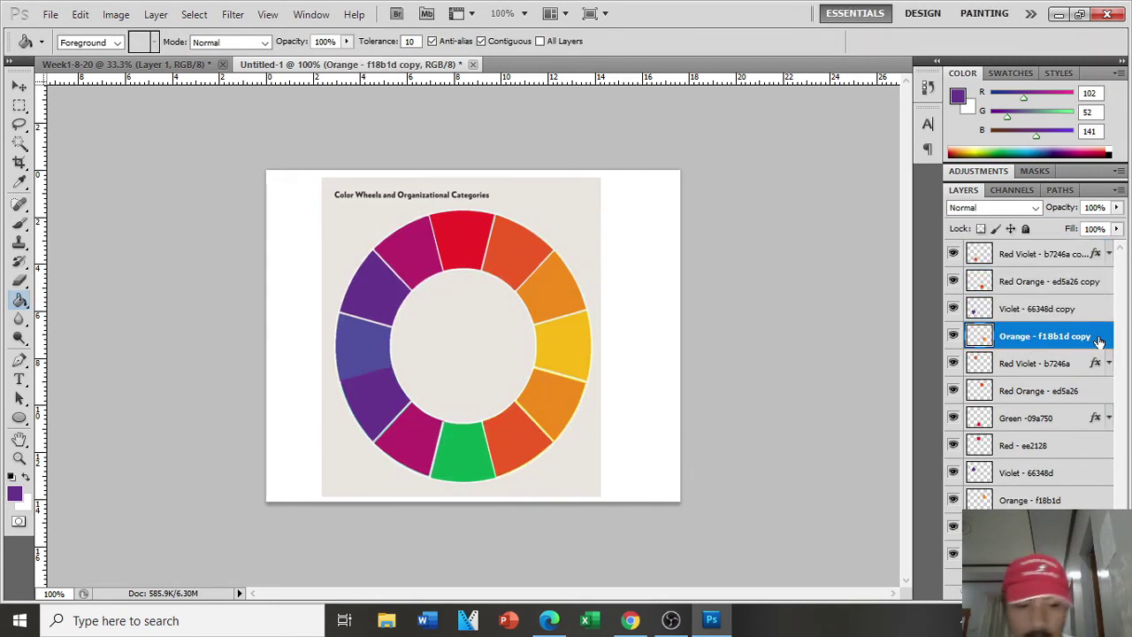
{"action": "key", "text": "ctrl+plus"}
Step: Paste the copied reference colour wheel into the Untitled-1 document
{"action": "key", "text": "ctrl+minus"}
{"action": "left_click", "coordinate": [176, 64]}
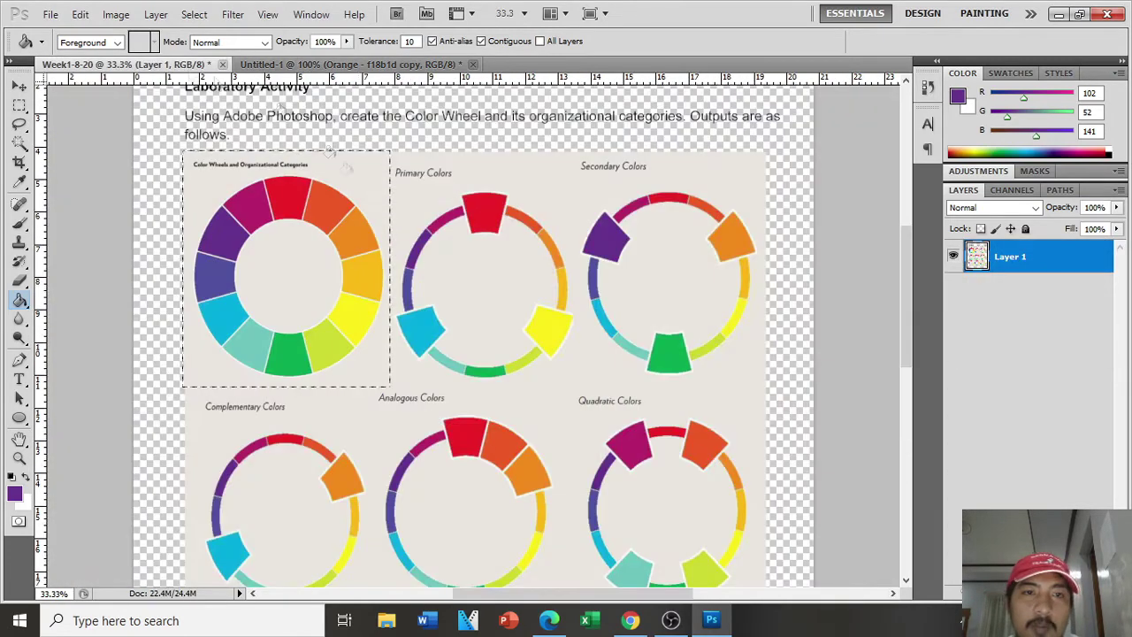
{"action": "left_click", "coordinate": [309, 65]}
{"action": "key", "text": "ctrl+v"}
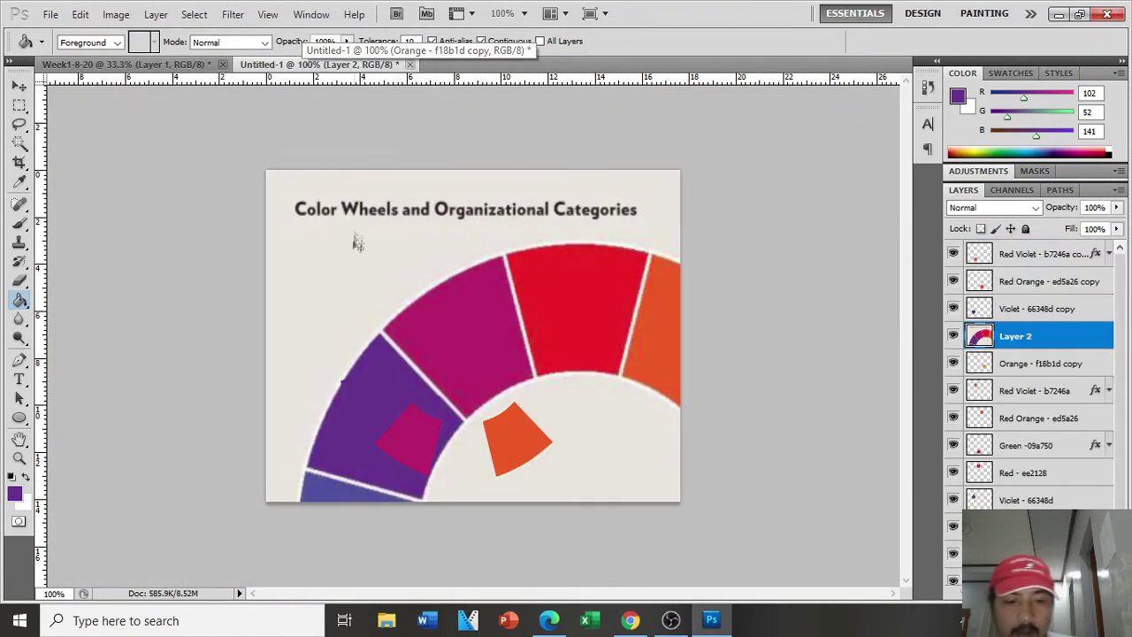
Step: Scale the pasted reference wheel down and fit it into the canvas's top-right corner
{"action": "key", "text": "ctrl+t"}
{"action": "left_click_drag", "start_coordinate": [266, 169], "coordinate": [717, 441]}
{"action": "left_click_drag", "start_coordinate": [757, 476], "coordinate": [560, 212]}
{"action": "left_click_drag", "start_coordinate": [604, 177], "coordinate": [604, 451]}
{"action": "left_click_drag", "start_coordinate": [615, 483], "coordinate": [612, 179]}
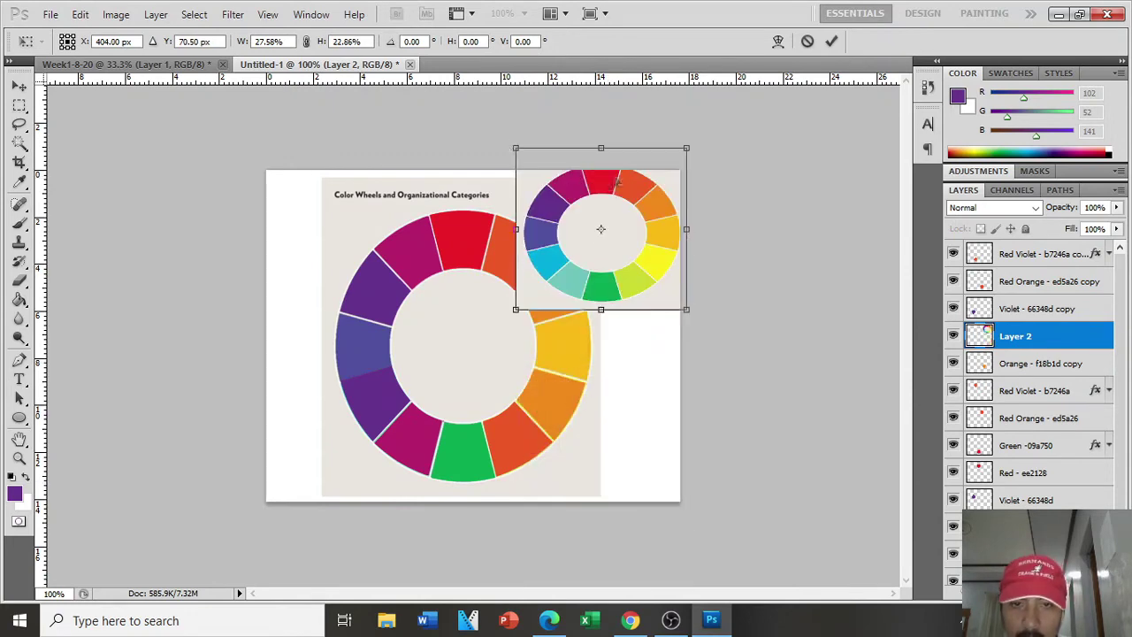
{"action": "left_click_drag", "start_coordinate": [515, 147], "coordinate": [561, 192]}
{"action": "left_click_drag", "start_coordinate": [686, 252], "coordinate": [669, 251]}
{"action": "left_click_drag", "start_coordinate": [629, 275], "coordinate": [640, 253]}
{"action": "left_click_drag", "start_coordinate": [573, 286], "coordinate": [588, 272]}
{"action": "key", "text": "Return"}
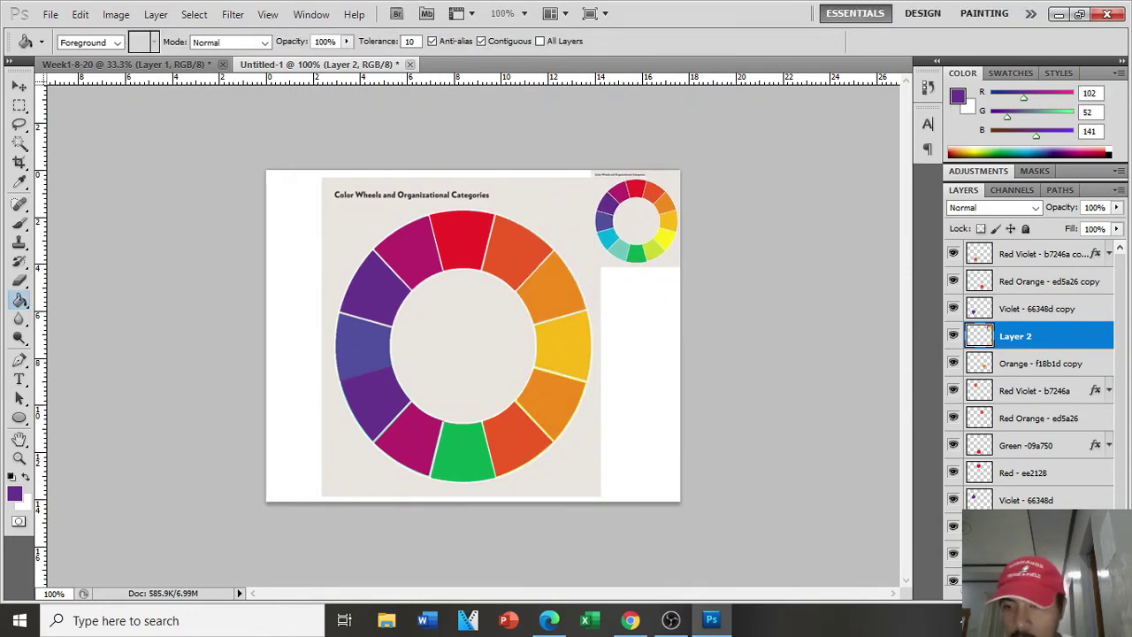
Step: Select the Orange copy layer, cancelling an accidental transform
{"action": "left_click", "coordinate": [1031, 527]}
{"action": "key", "text": "ctrl+t"}
{"action": "key", "text": "Escape"}
{"action": "left_click", "coordinate": [1044, 363]}
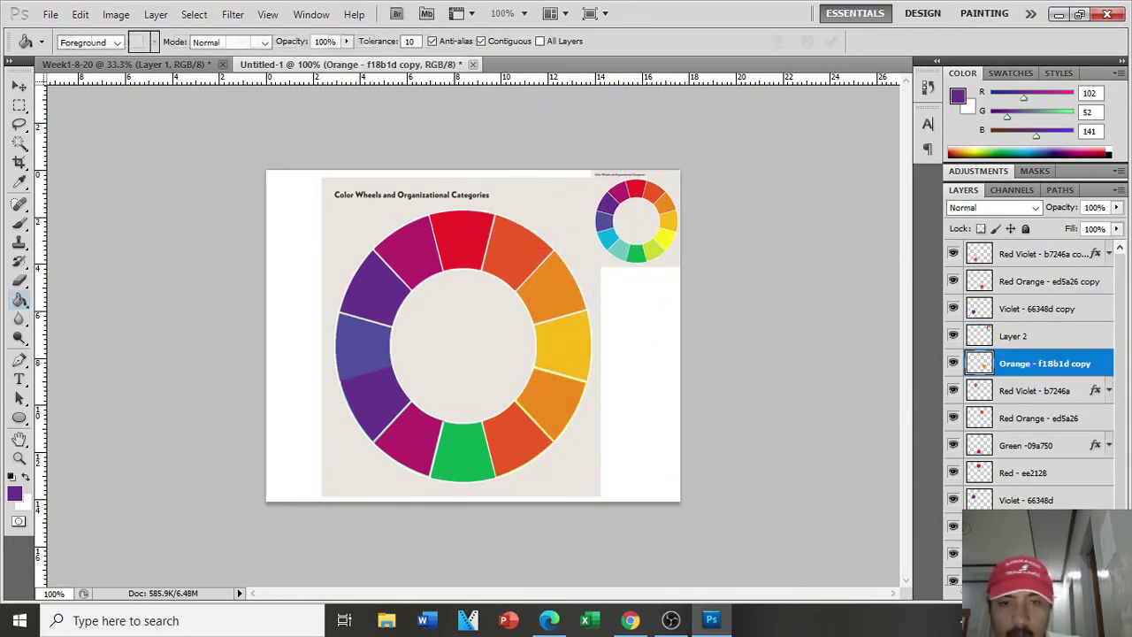
Step: Rename the Orange copy to 'Yellow -' and give it a yellow Color Overlay sampled from the guide
{"action": "left_click", "coordinate": [953, 364]}
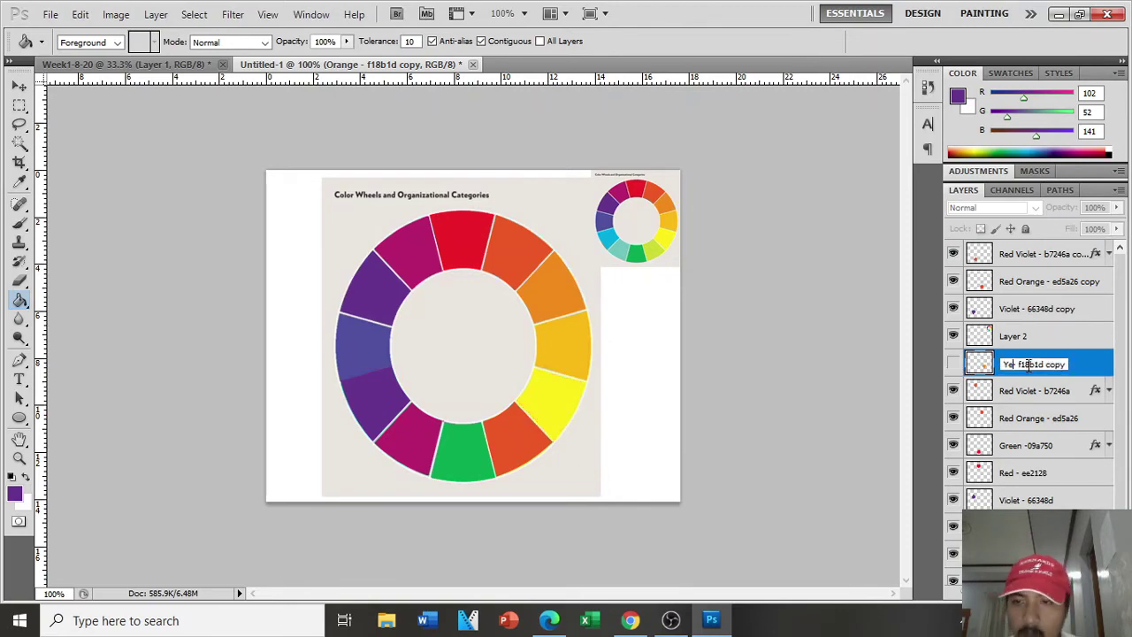
{"action": "left_click_drag", "start_coordinate": [1036, 364], "coordinate": [986, 362]}
{"action": "key", "text": "BackSpace"}
{"action": "key", "text": "Return"}
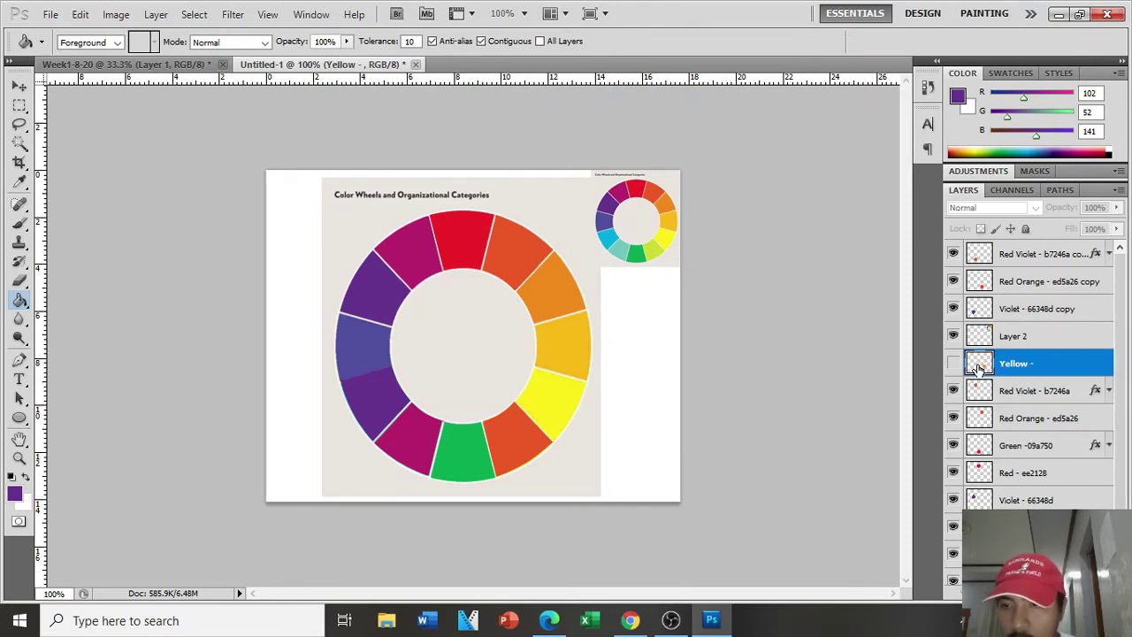
{"action": "double_click", "coordinate": [979, 368]}
{"action": "left_click_drag", "start_coordinate": [924, 146], "coordinate": [915, 174]}
{"action": "left_click", "coordinate": [849, 361]}
{"action": "left_click", "coordinate": [1115, 202]}
{"action": "left_click", "coordinate": [1085, 91]}
{"action": "left_click", "coordinate": [1081, 200]}
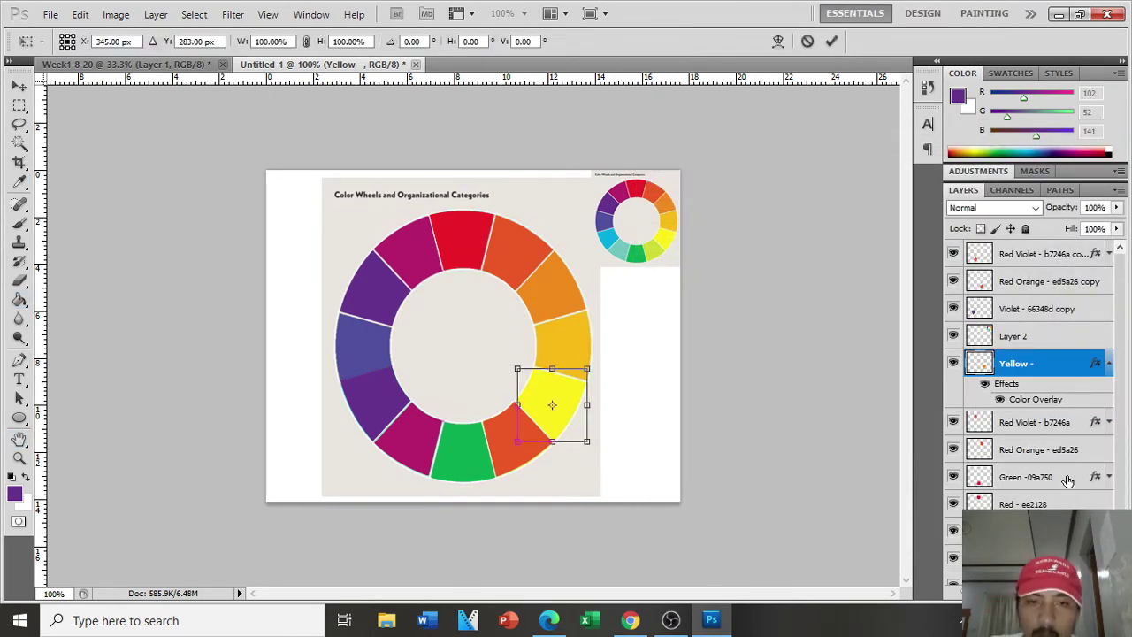
Step: Copy the overlay's hex code and complete the layer name as 'Yellow - fded1b'
{"action": "double_click", "coordinate": [1035, 400]}
{"action": "left_click", "coordinate": [947, 223]}
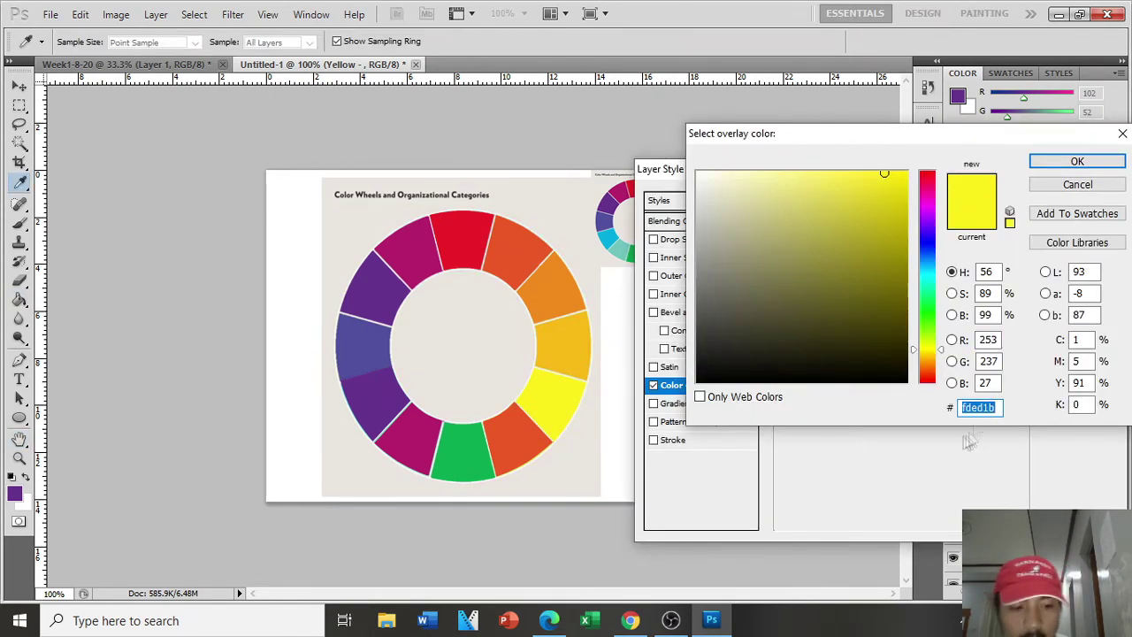
{"action": "left_click", "coordinate": [1078, 186]}
{"action": "left_click", "coordinate": [1079, 223]}
{"action": "double_click", "coordinate": [1017, 364]}
{"action": "left_click", "coordinate": [1079, 222]}
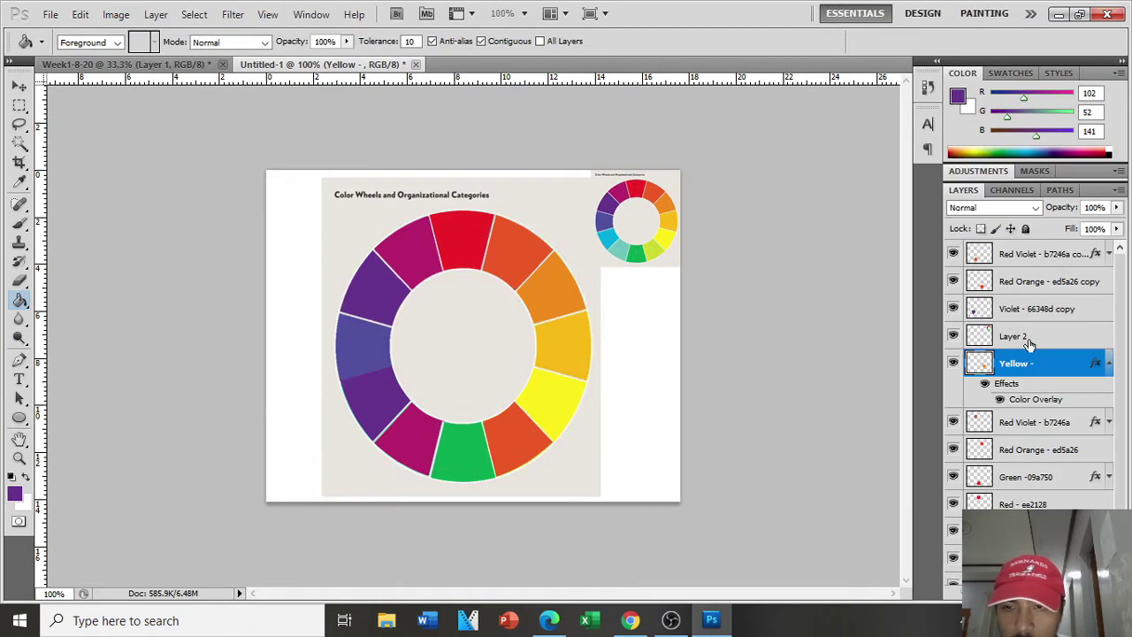
{"action": "double_click", "coordinate": [1029, 344]}
{"action": "left_click", "coordinate": [1079, 223]}
{"action": "left_click", "coordinate": [1026, 367]}
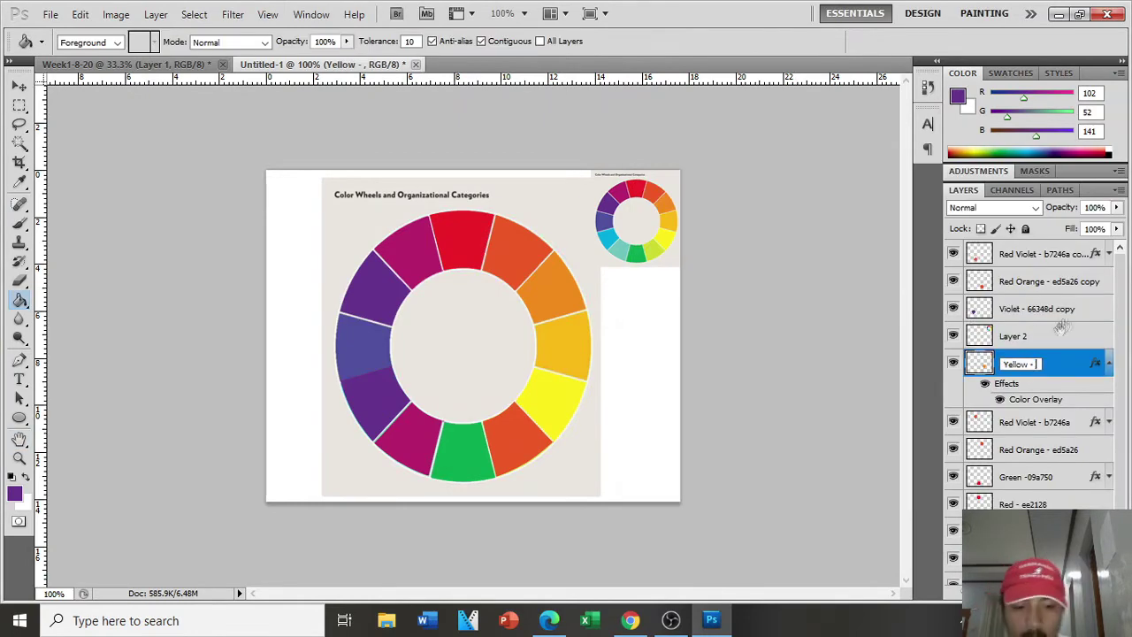
{"action": "type", "text": "fded1b"}
{"action": "key", "text": "Return"}
{"action": "left_click", "coordinate": [1108, 364]}
Step: Give the Violet copy layer a cyan Color Overlay sampled from the guide wheel
{"action": "left_click", "coordinate": [1028, 341]}
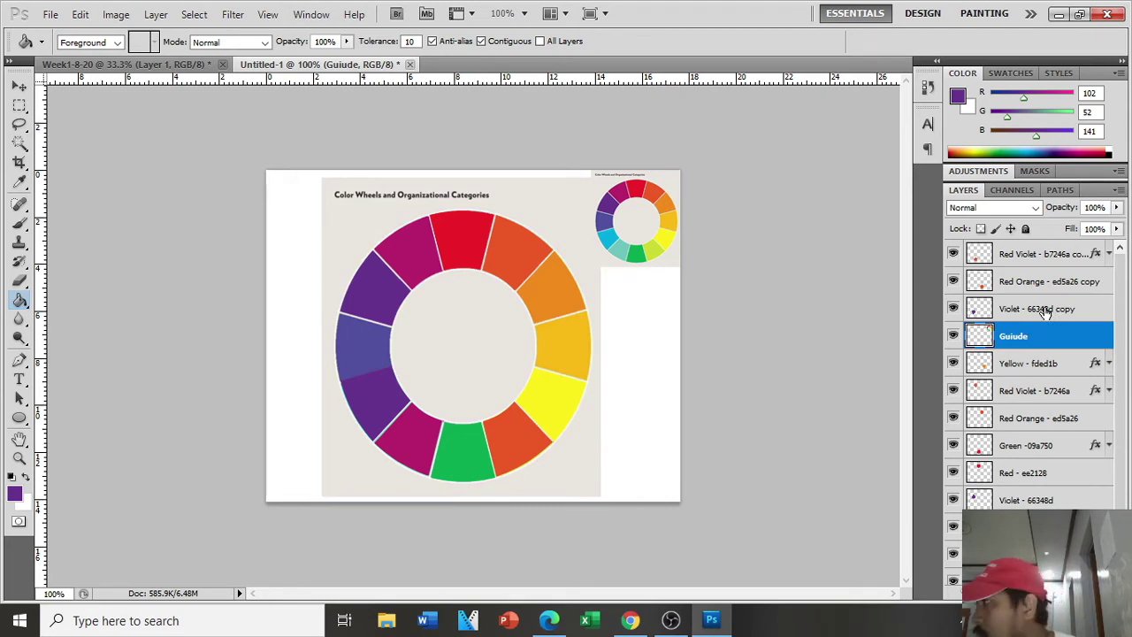
{"action": "left_click", "coordinate": [1043, 314]}
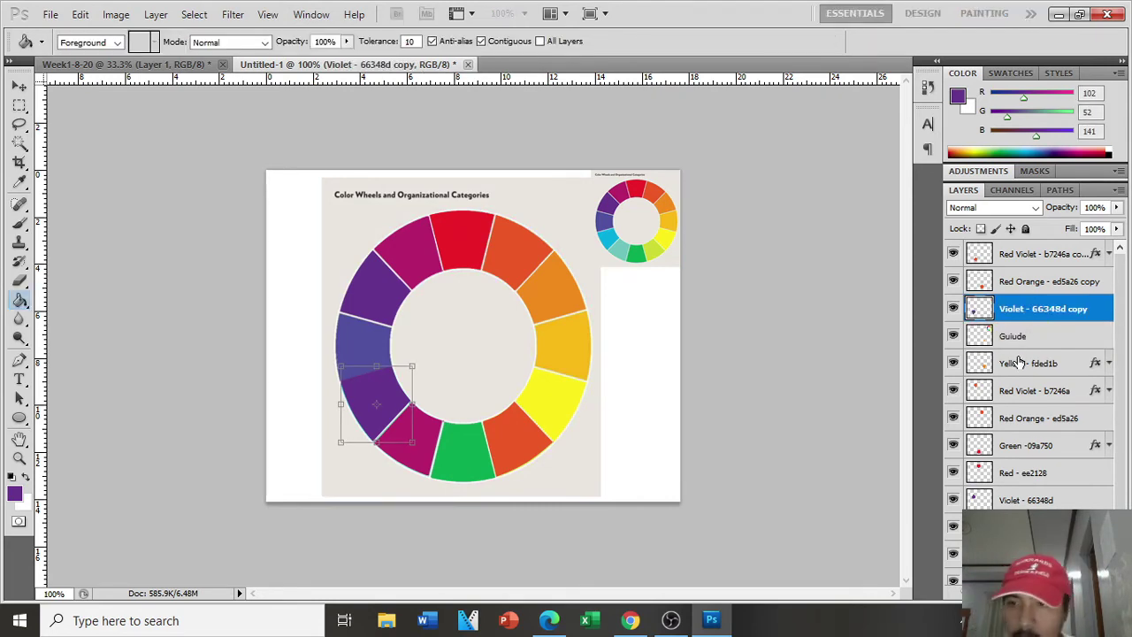
{"action": "double_click", "coordinate": [1097, 311]}
{"action": "left_click", "coordinate": [716, 388]}
{"action": "left_click", "coordinate": [953, 228]}
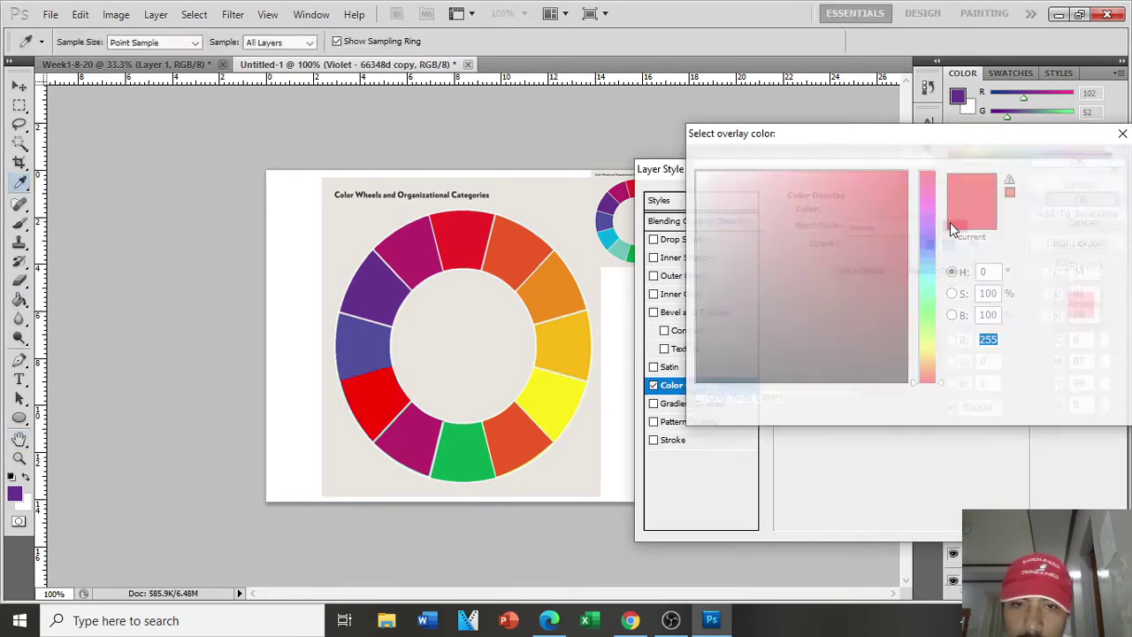
{"action": "left_click", "coordinate": [609, 240]}
{"action": "left_click", "coordinate": [1091, 164]}
{"action": "left_click", "coordinate": [1090, 203]}
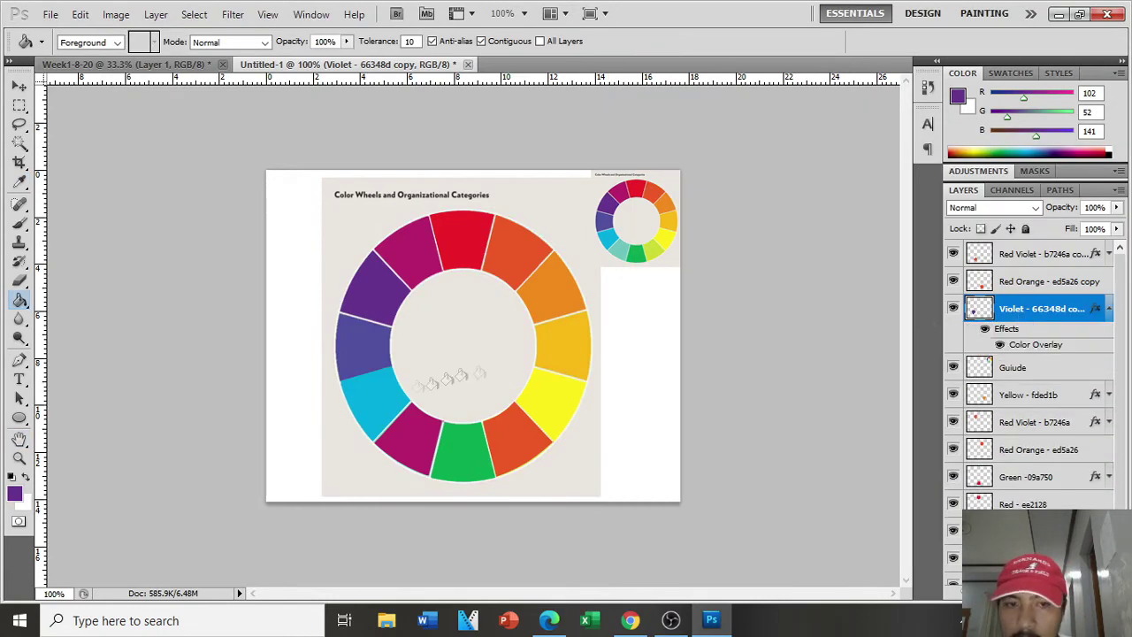
Step: Read the overlay's hex code and name the layer 'Blue - 01abdc'
{"action": "double_click", "coordinate": [1039, 345]}
{"action": "left_click", "coordinate": [953, 227]}
{"action": "left_click", "coordinate": [1090, 163]}
{"action": "left_click", "coordinate": [1089, 202]}
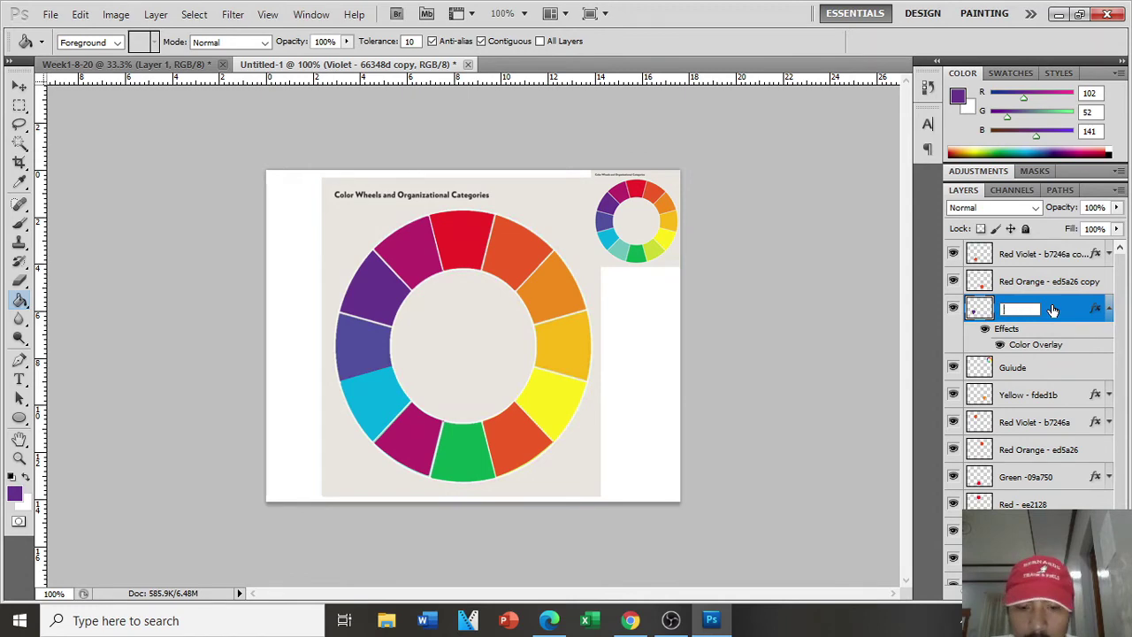
{"action": "left_click", "coordinate": [1109, 308]}
{"action": "left_click", "coordinate": [1053, 282]}
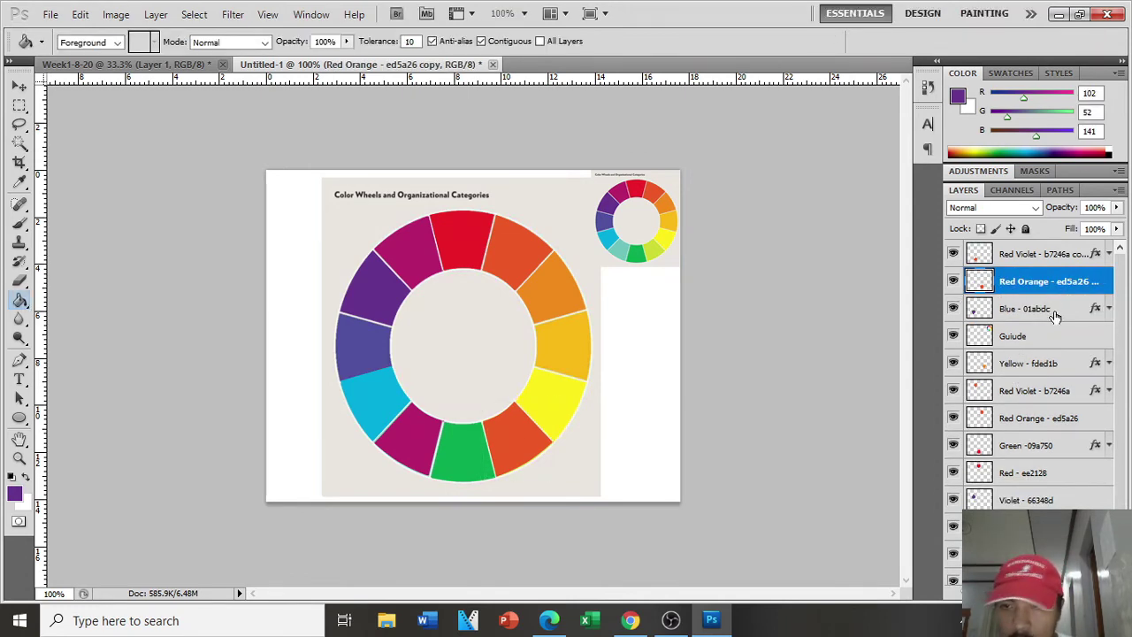
Step: Convert a drawn Pen path on the wheel into a selection
{"action": "left_click", "coordinate": [1055, 316]}
{"action": "key", "text": "ctrl+plus"}
{"action": "scroll", "coordinate": [1074, 316], "scroll_direction": "down", "scroll_amount": 2}
{"action": "left_click_drag", "start_coordinate": [1118, 208], "coordinate": [1071, 227]}
{"action": "left_click", "coordinate": [19, 360]}
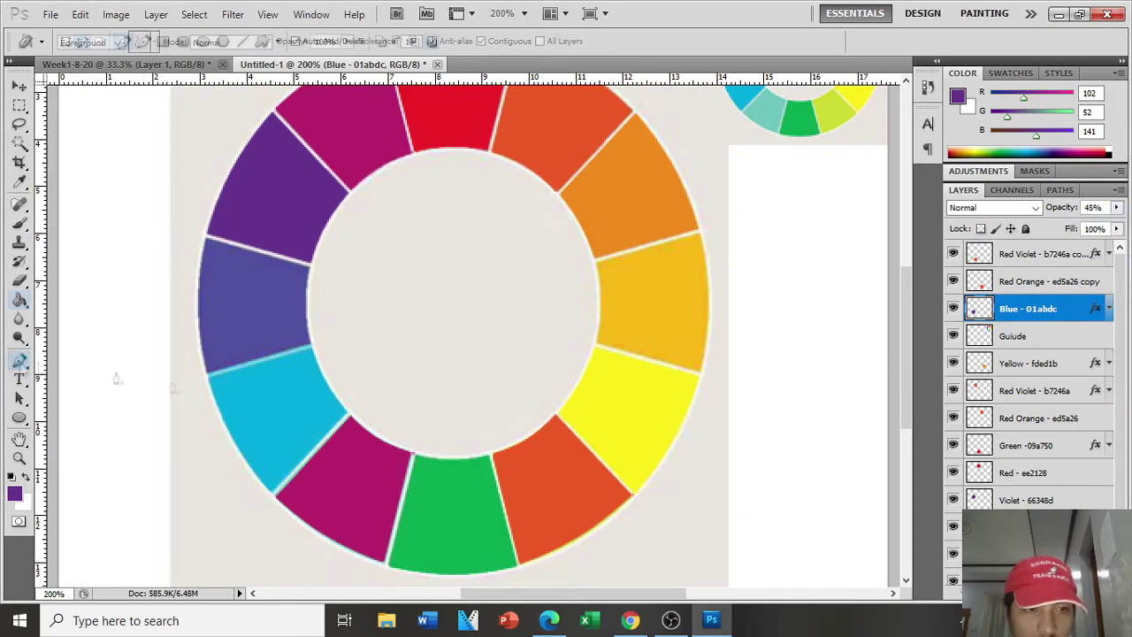
{"action": "scroll", "coordinate": [472, 386], "scroll_direction": "up", "scroll_amount": 2}
{"action": "scroll", "coordinate": [472, 386], "scroll_direction": "left", "scroll_amount": 4}
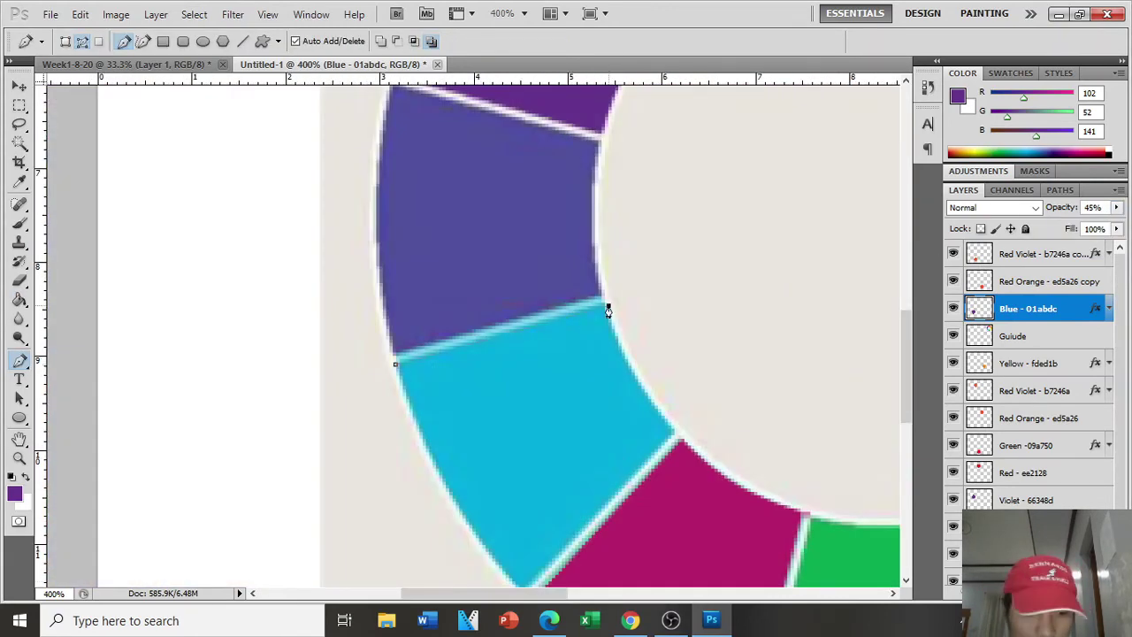
{"action": "right_click", "coordinate": [445, 310]}
{"action": "left_click", "coordinate": [524, 390]}
{"action": "key", "text": "Return"}
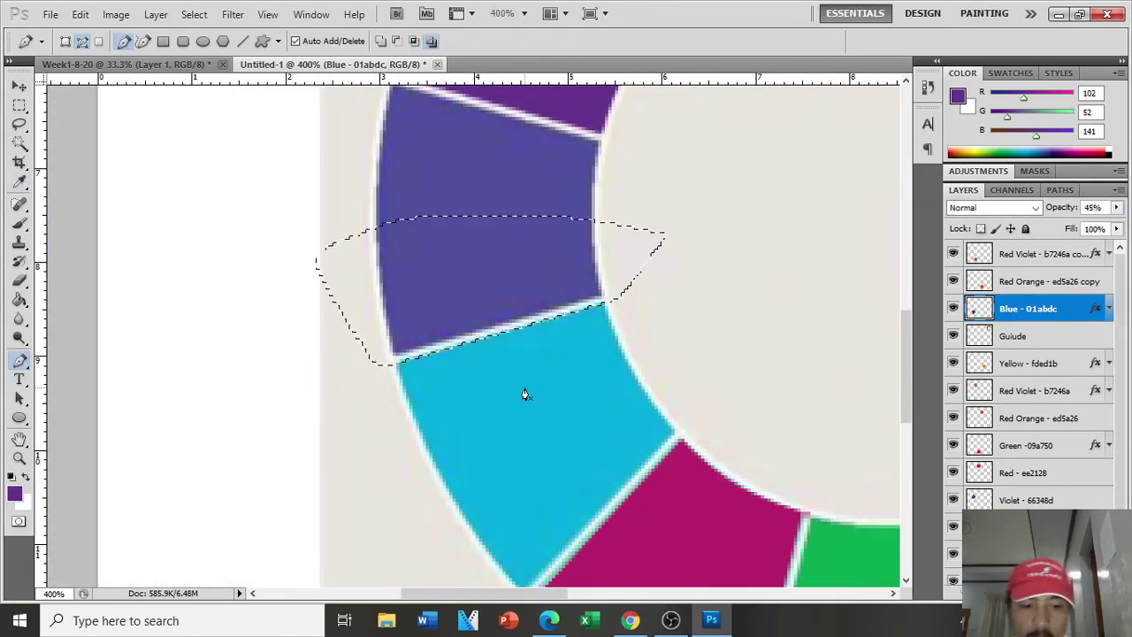
Step: Give the Red Orange copy a yellow-green overlay and name it 'Yellow green - cad934'
{"action": "left_click", "coordinate": [1071, 281]}
{"action": "key", "text": "ctrl+minus"}
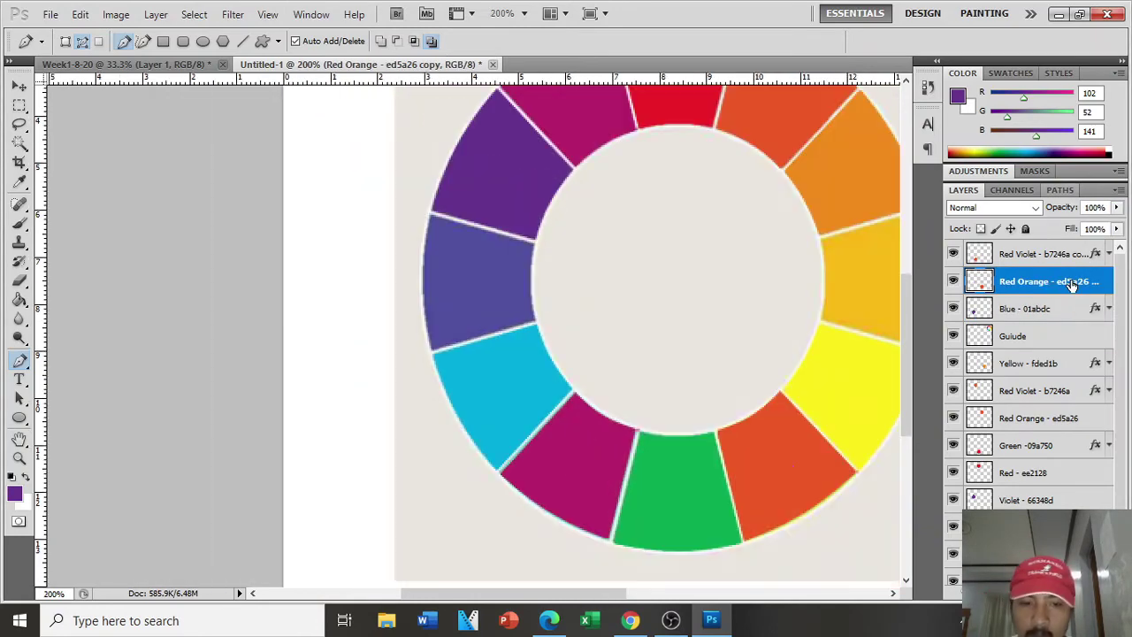
{"action": "key", "text": "ctrl+minus"}
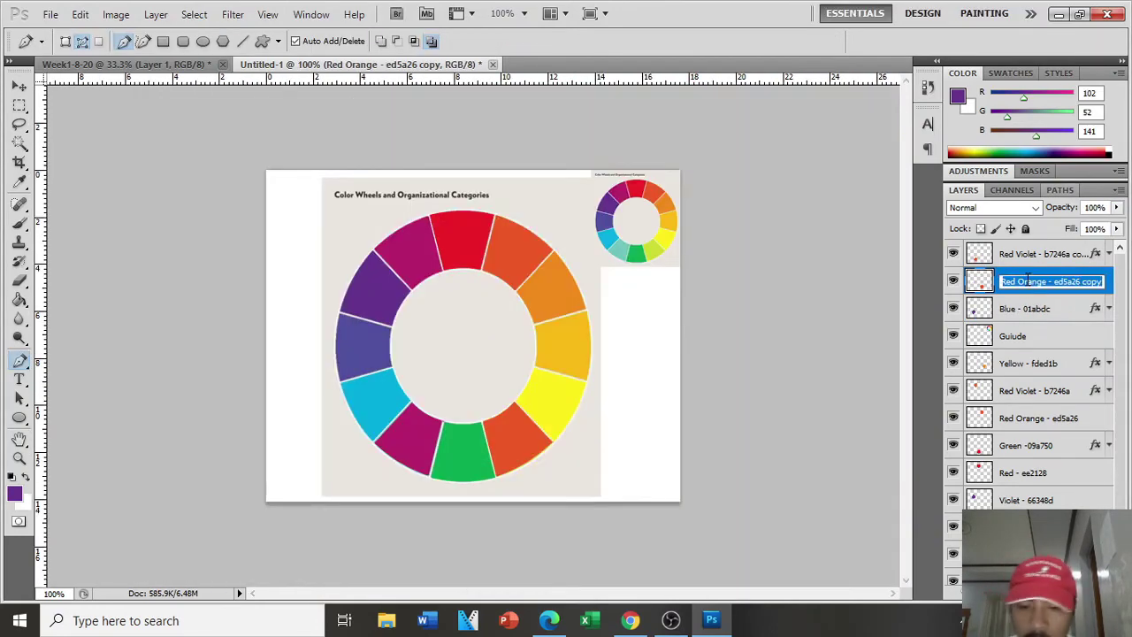
{"action": "key", "text": "Return"}
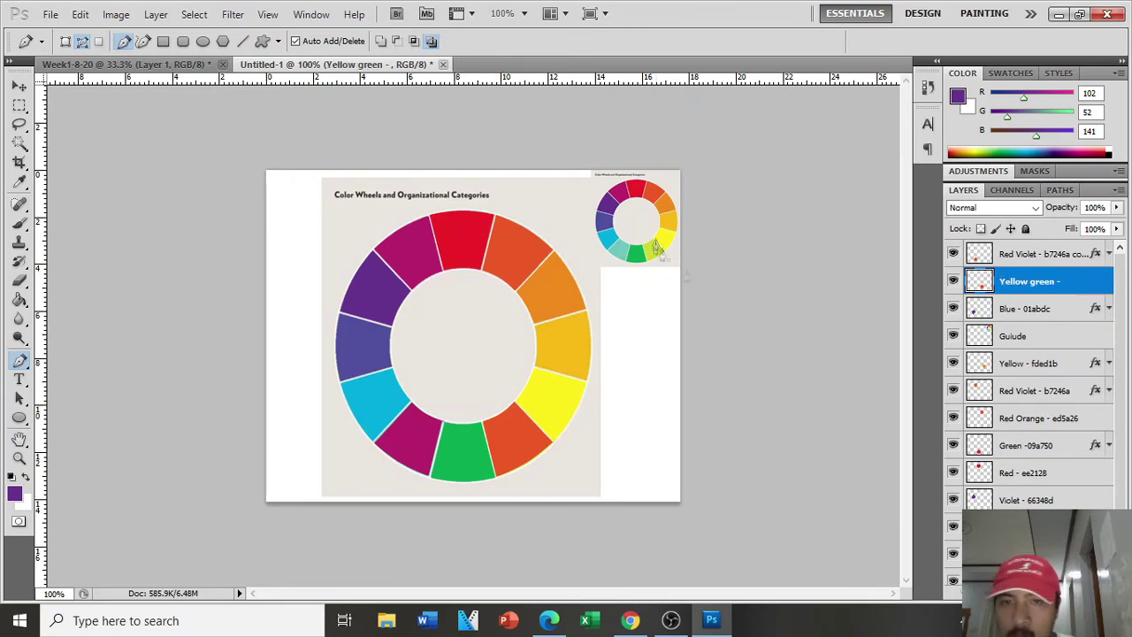
{"action": "double_click", "coordinate": [1079, 283]}
{"action": "left_click", "coordinate": [693, 385]}
{"action": "left_click_drag", "start_coordinate": [780, 172], "coordinate": [851, 199]}
{"action": "left_click", "coordinate": [1024, 253]}
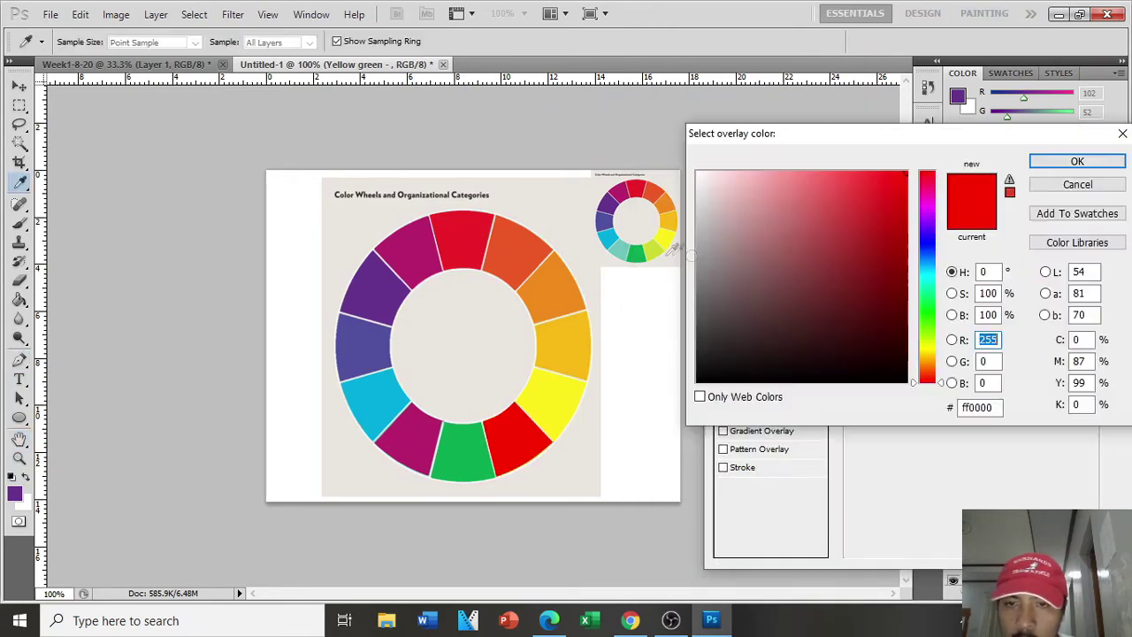
{"action": "left_click", "coordinate": [655, 251]}
{"action": "double_click", "coordinate": [980, 408]}
{"action": "key", "text": "Return"}
{"action": "key", "text": "Return"}
{"action": "double_click", "coordinate": [1053, 281]}
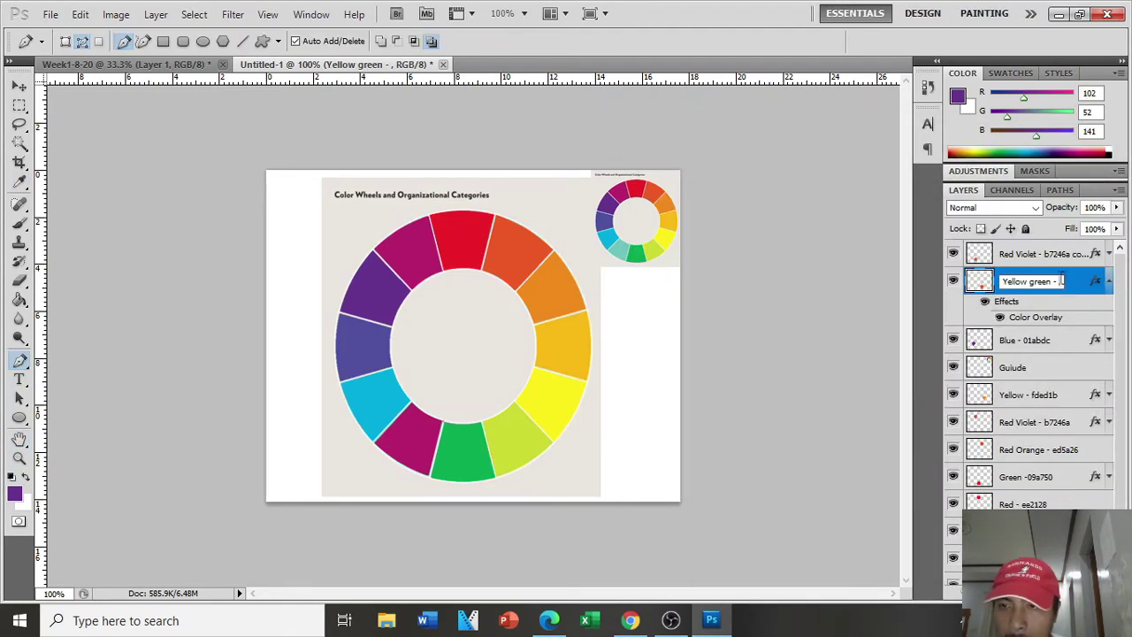
{"action": "left_click", "coordinate": [1109, 282]}
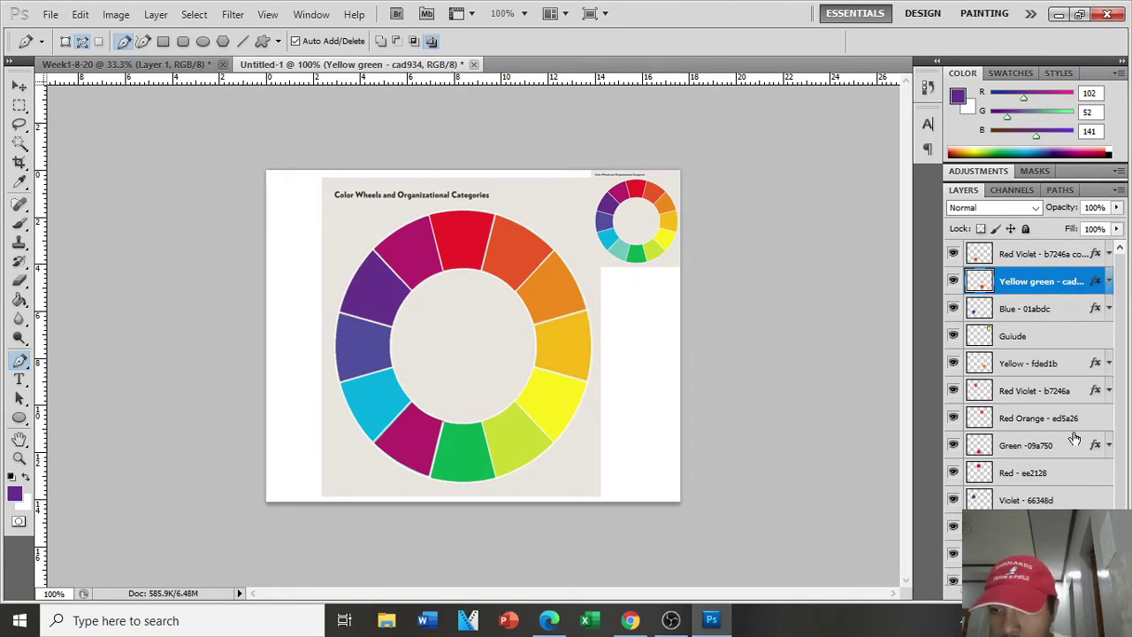
Step: Give the Red Violet copy a teal overlay and name it 'Blue Green - 6fc4bd'
{"action": "double_click", "coordinate": [1006, 256]}
{"action": "double_click", "coordinate": [987, 258]}
{"action": "mouse_move", "coordinate": [1017, 206]}
{"action": "left_mouse_down"}
{"action": "mouse_move", "coordinate": [1008, 229]}
{"action": "mouse_move", "coordinate": [1016, 207]}
{"action": "left_mouse_up"}
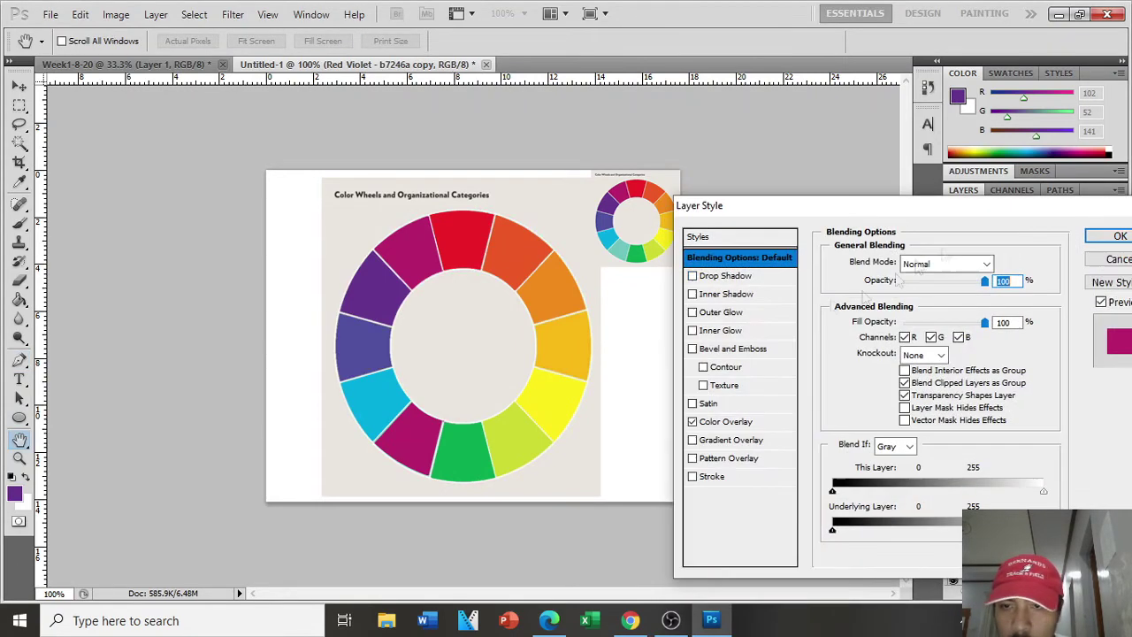
{"action": "left_click", "coordinate": [733, 422]}
{"action": "left_click", "coordinate": [1010, 264]}
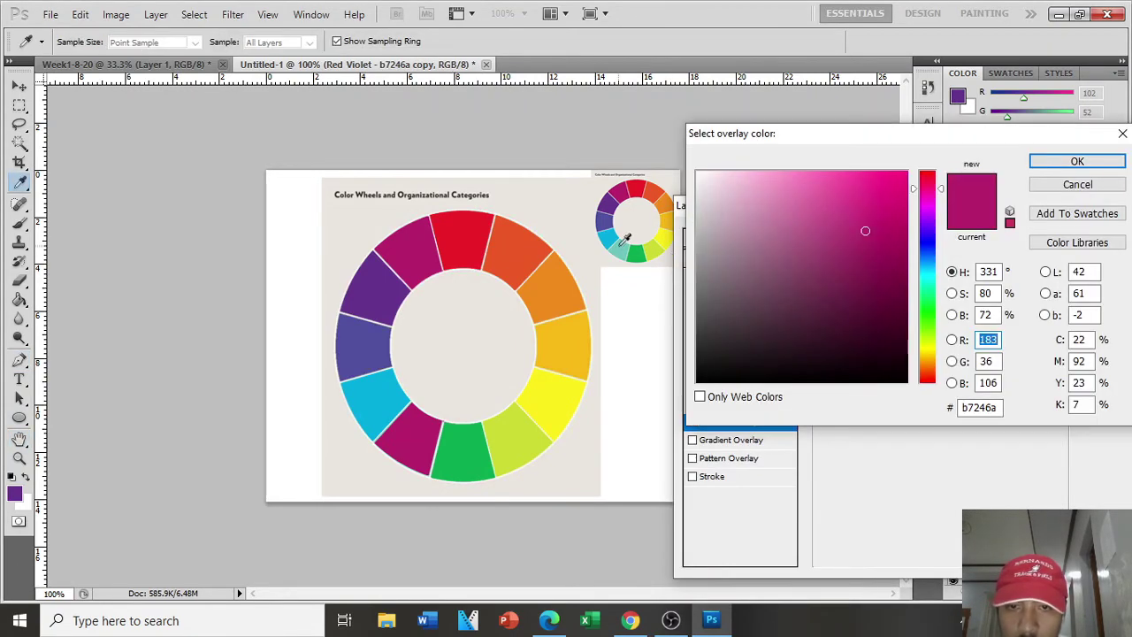
{"action": "left_click", "coordinate": [622, 240]}
{"action": "left_click", "coordinate": [1095, 163]}
{"action": "left_click", "coordinate": [1115, 235]}
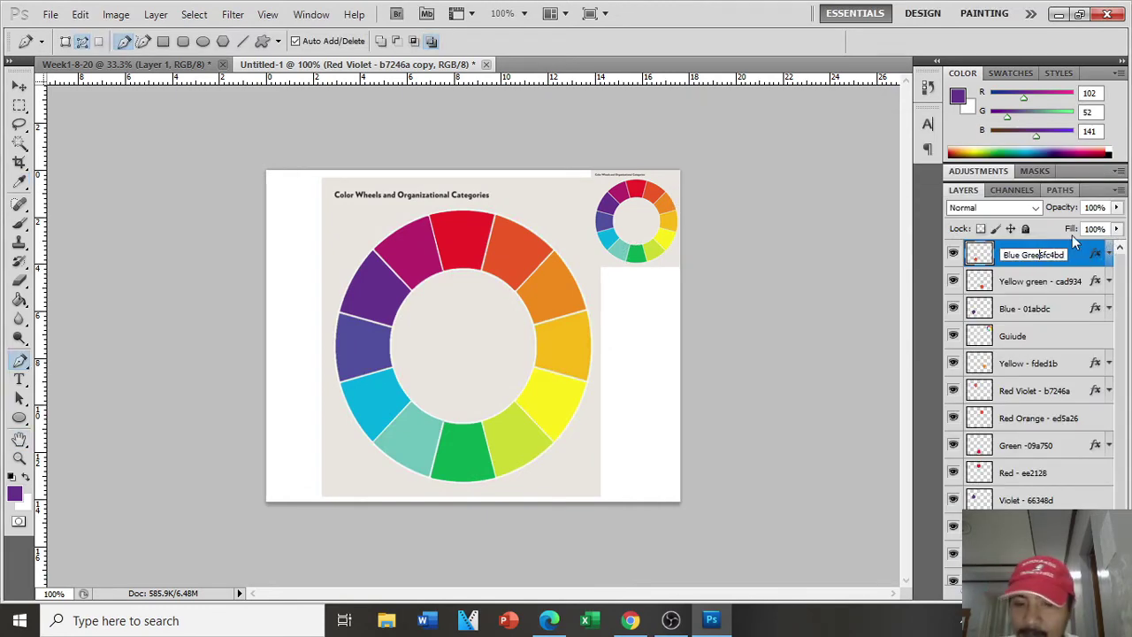
{"action": "left_click", "coordinate": [1055, 283]}
Step: Hide the guide wheel layer and create a new empty layer for the next wedge
{"action": "left_click", "coordinate": [1044, 255]}
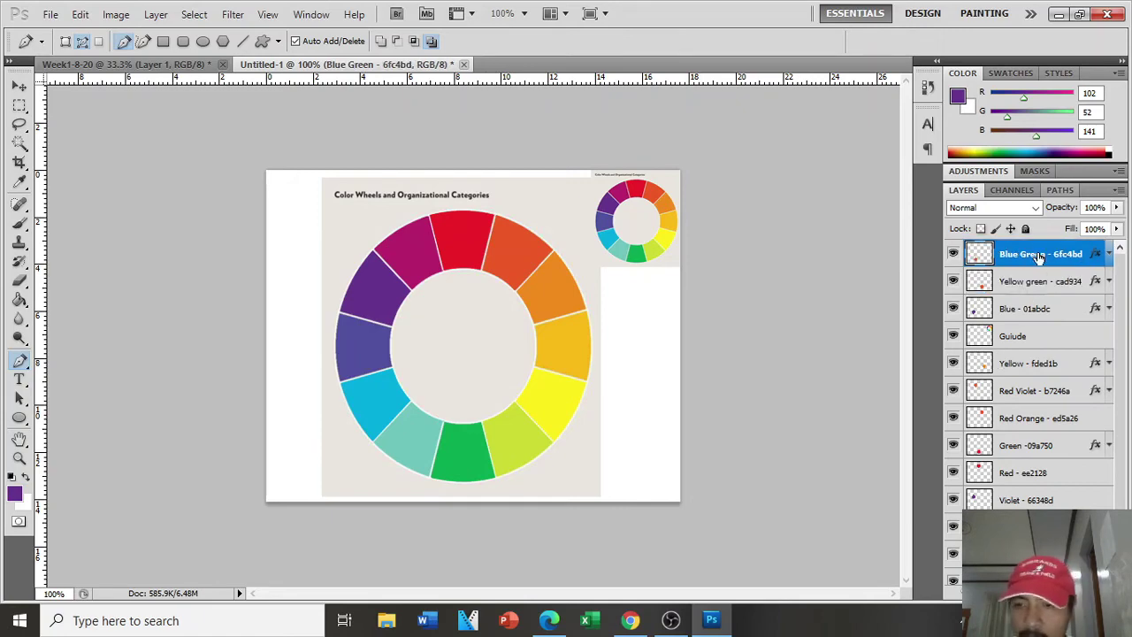
{"action": "left_click", "coordinate": [954, 336]}
{"action": "key", "text": "ctrl+plus"}
{"action": "key", "text": "ctrl+plus"}
{"action": "scroll", "coordinate": [665, 265], "scroll_direction": "up", "scroll_amount": 1}
{"action": "key", "text": "ctrl+alt+shift+n"}
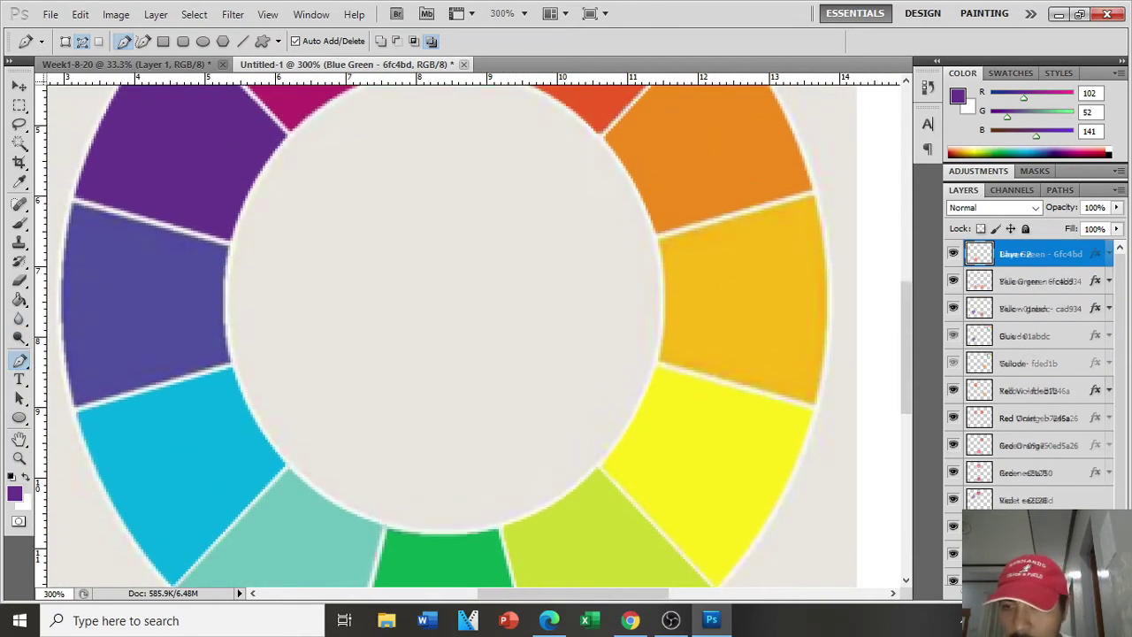
Step: Close the Pen path around the yellow-orange wedge and turn it into a selection
{"action": "scroll", "coordinate": [672, 303], "scroll_direction": "up", "scroll_amount": 1}
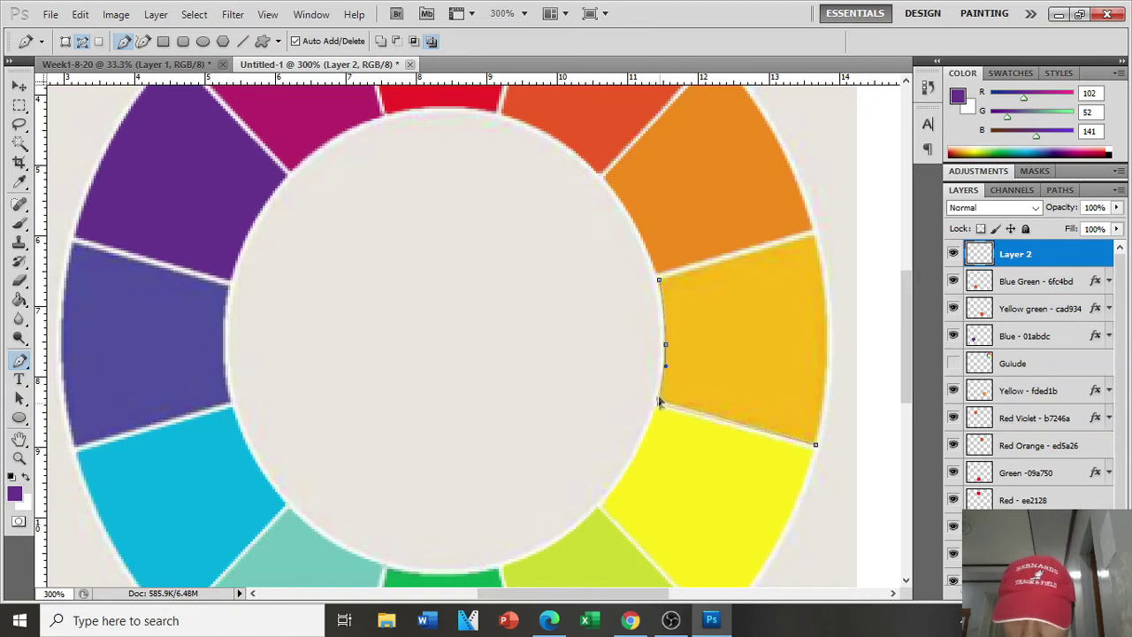
{"action": "left_click", "coordinate": [660, 285]}
{"action": "right_click", "coordinate": [730, 329]}
{"action": "left_click", "coordinate": [827, 405]}
{"action": "left_click", "coordinate": [663, 183]}
Step: Sample the wedge's yellow-orange as foreground and name the layer 'Yellow Orange - f9ba17'
{"action": "double_click", "coordinate": [1016, 254]}
{"action": "type", "text": "Yellow O"}
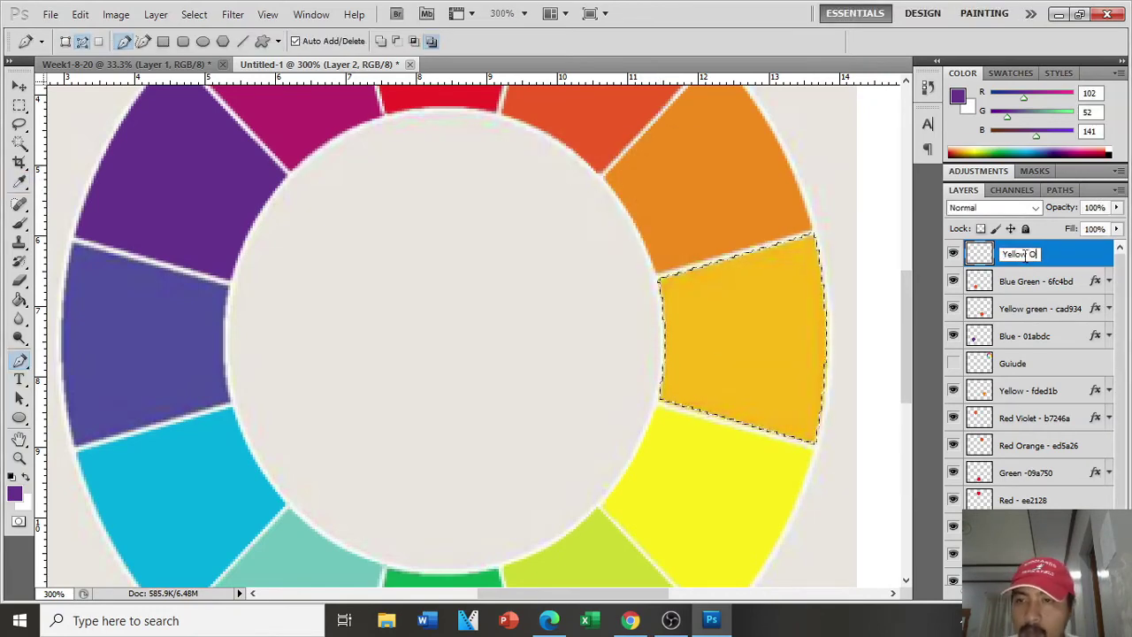
{"action": "type", "text": "range -"}
{"action": "left_click", "coordinate": [15, 493]}
{"action": "left_click", "coordinate": [746, 308]}
{"action": "double_click", "coordinate": [1074, 400]}
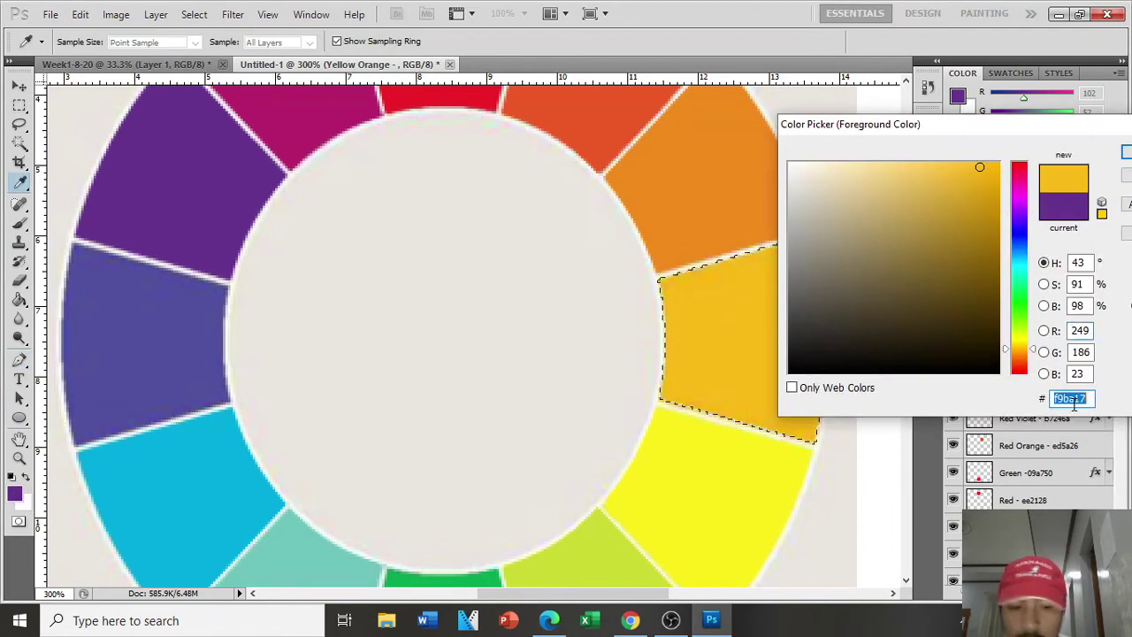
{"action": "key", "text": "ctrl+c"}
{"action": "key", "text": "Return"}
{"action": "double_click", "coordinate": [1061, 254]}
{"action": "left_click", "coordinate": [1067, 255]}
{"action": "key", "text": "ctrl+v"}
{"action": "key", "text": "Return"}
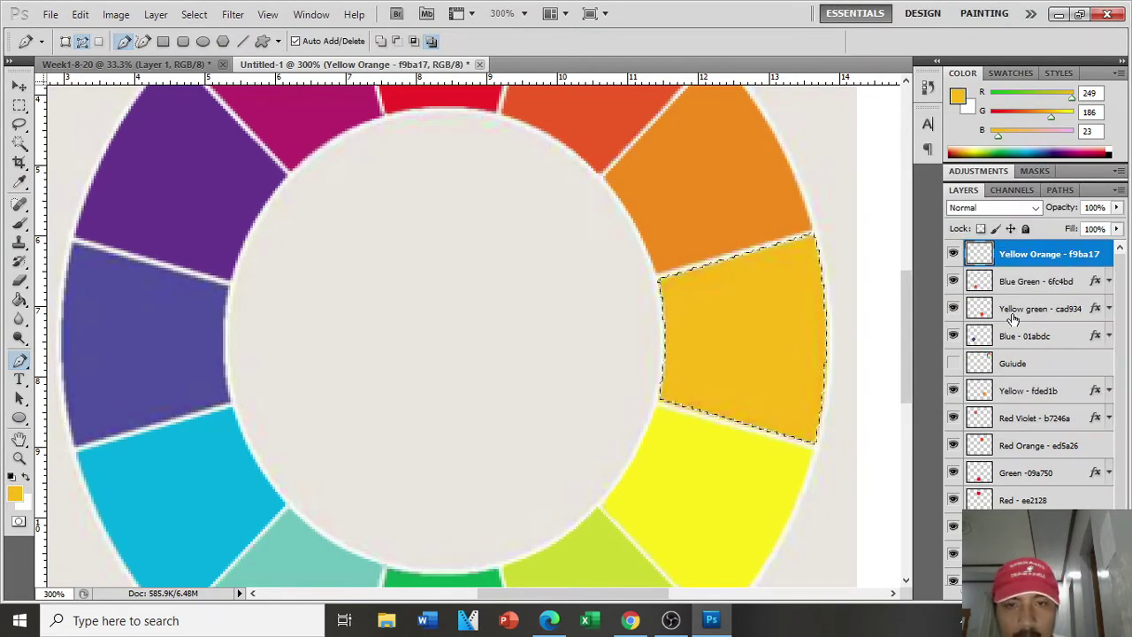
Step: Restore the wedge selection and fill it with the yellow-orange #f9ba17
{"action": "left_click", "coordinate": [1073, 593]}
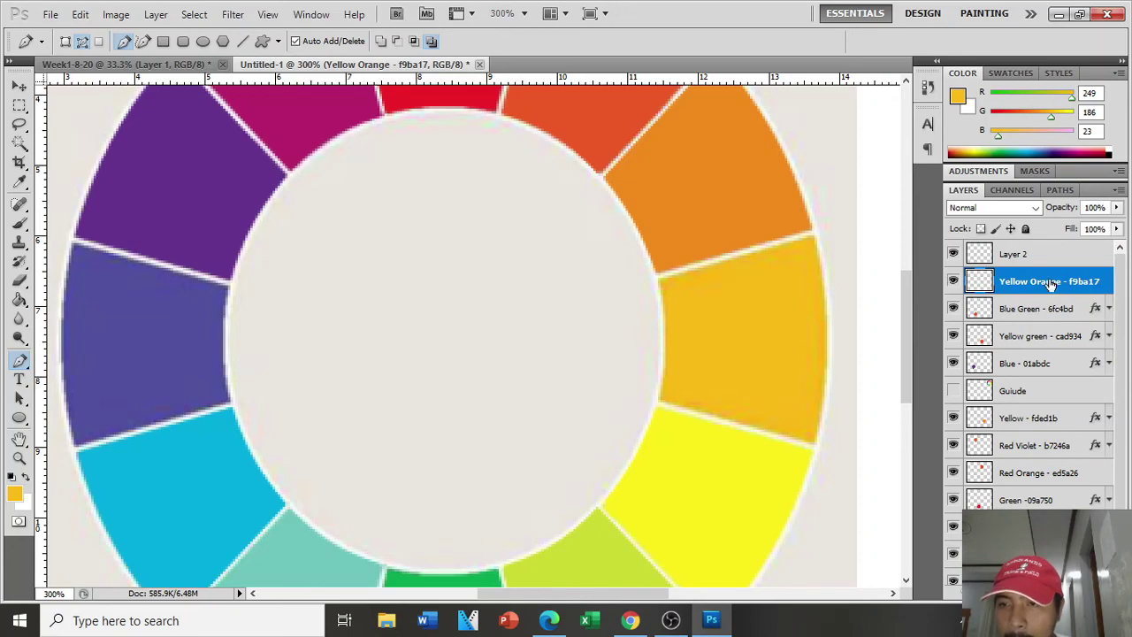
{"action": "key", "text": "ctrl+t"}
{"action": "left_click", "coordinate": [588, 243]}
{"action": "key", "text": "ctrl+alt+z"}
{"action": "key", "text": "ctrl+alt+z"}
{"action": "key", "text": "g"}
{"action": "left_click", "coordinate": [741, 311]}
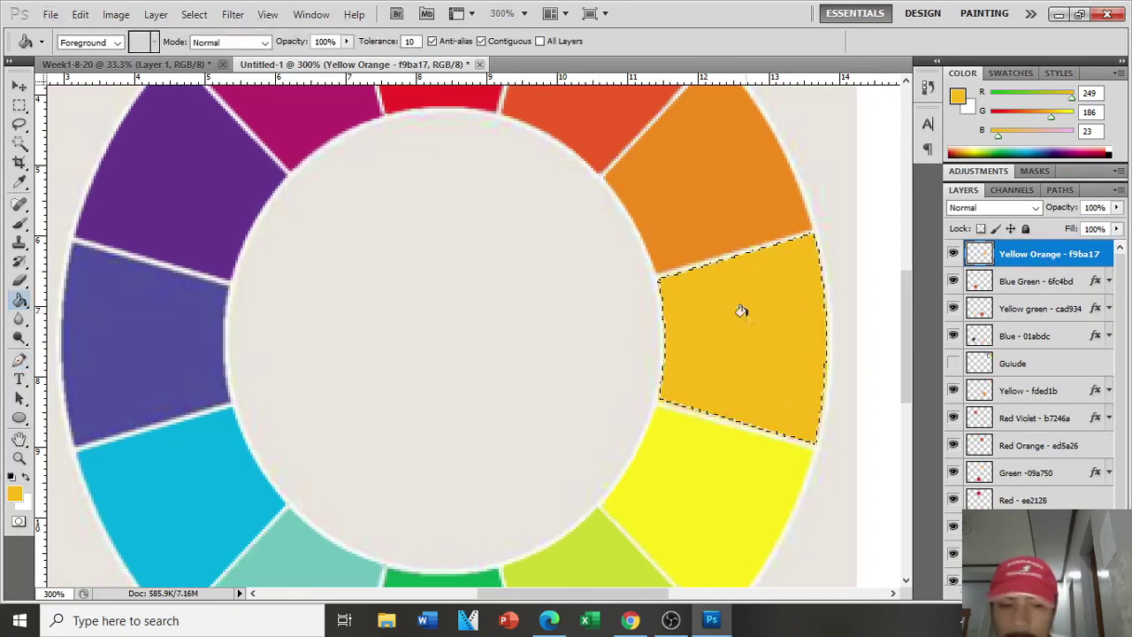
{"action": "key", "text": "ctrl+d"}
{"action": "left_click", "coordinate": [1077, 594]}
Step: Trace the blue-violet wedge with a closed Pen path that curves along the wheel's inner and outer edges
{"action": "scroll", "coordinate": [495, 582], "scroll_direction": "up", "scroll_amount": 3}
{"action": "left_click_drag", "start_coordinate": [515, 593], "coordinate": [427, 592]}
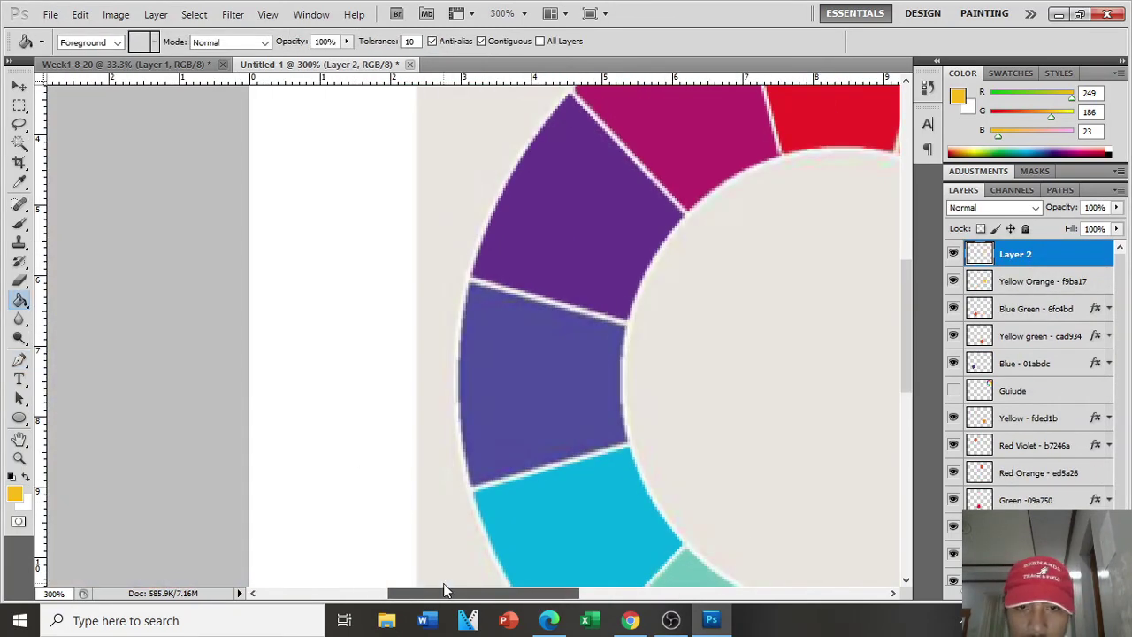
{"action": "scroll", "coordinate": [354, 487], "scroll_direction": "down", "scroll_amount": 1}
{"action": "left_click", "coordinate": [19, 360]}
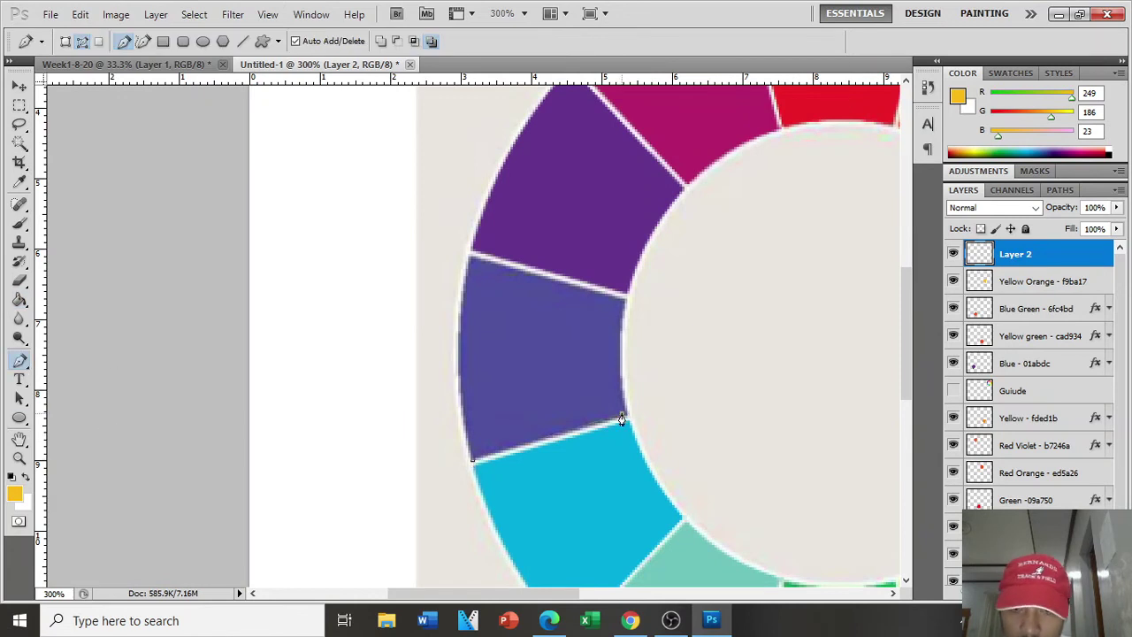
{"action": "left_click", "coordinate": [628, 300]}
{"action": "left_click", "coordinate": [628, 347]}
{"action": "left_click_drag", "start_coordinate": [628, 348], "coordinate": [620, 361]}
{"action": "left_click", "coordinate": [470, 259]}
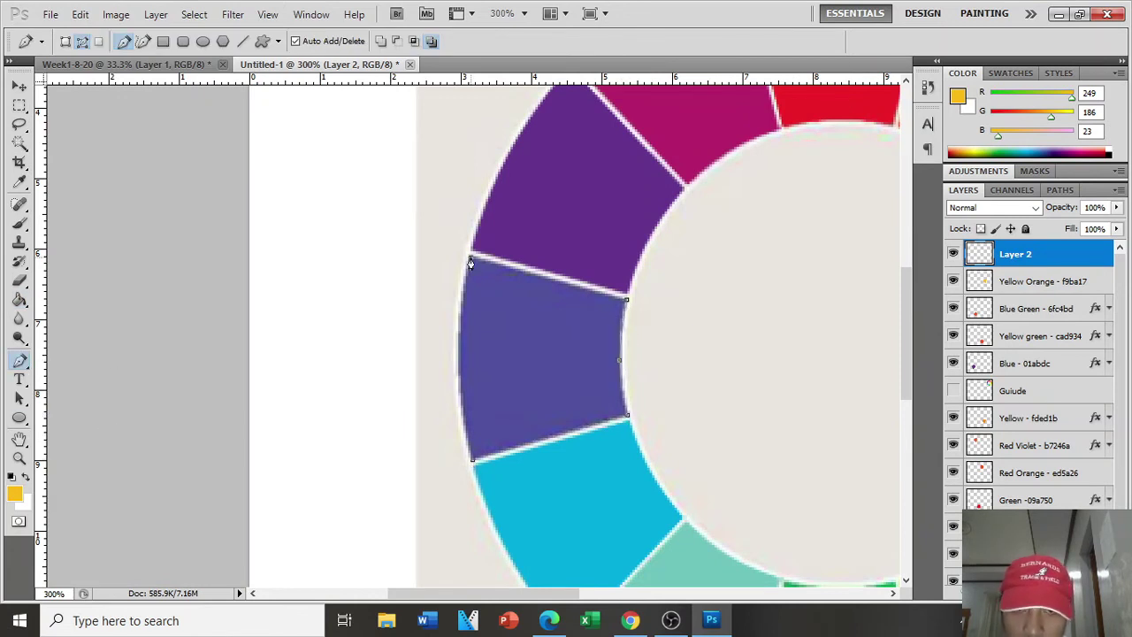
{"action": "left_click", "coordinate": [469, 452]}
{"action": "left_click", "coordinate": [469, 363]}
{"action": "left_click_drag", "start_coordinate": [470, 363], "coordinate": [459, 354]}
{"action": "left_click", "coordinate": [471, 459]}
Step: Turn the path into a selection, fill it with the sampled blue-violet, and deselect
{"action": "right_click", "coordinate": [521, 396]}
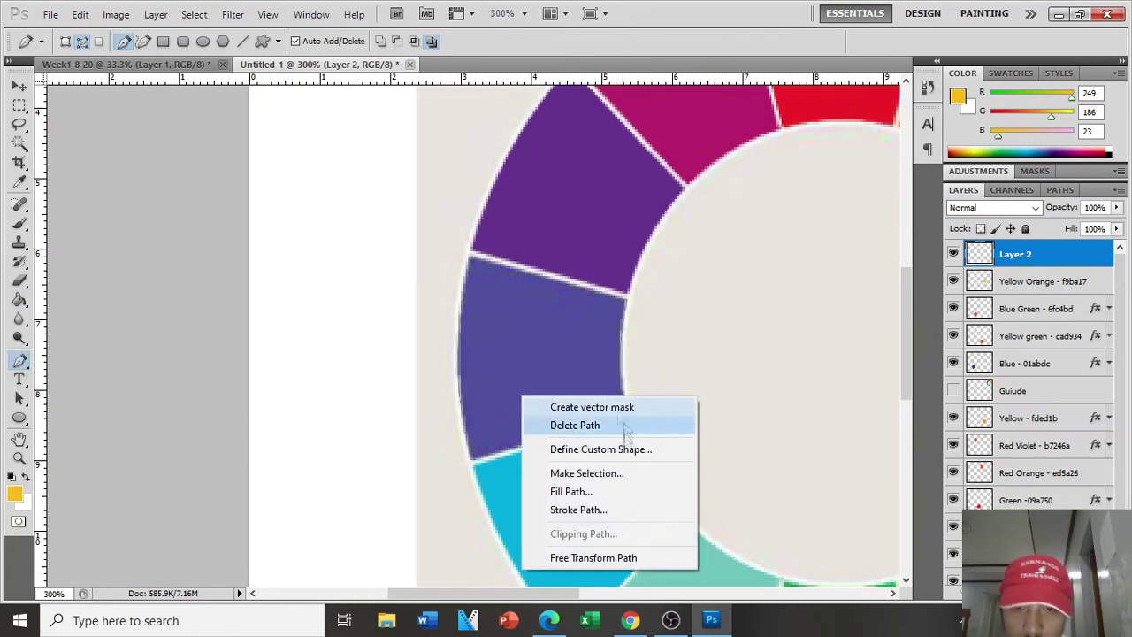
{"action": "left_click", "coordinate": [587, 472]}
{"action": "left_click", "coordinate": [661, 162]}
{"action": "left_click", "coordinate": [20, 299]}
{"action": "left_click", "coordinate": [15, 494]}
{"action": "left_click", "coordinate": [561, 348]}
{"action": "key", "text": "Return"}
{"action": "left_click", "coordinate": [543, 348]}
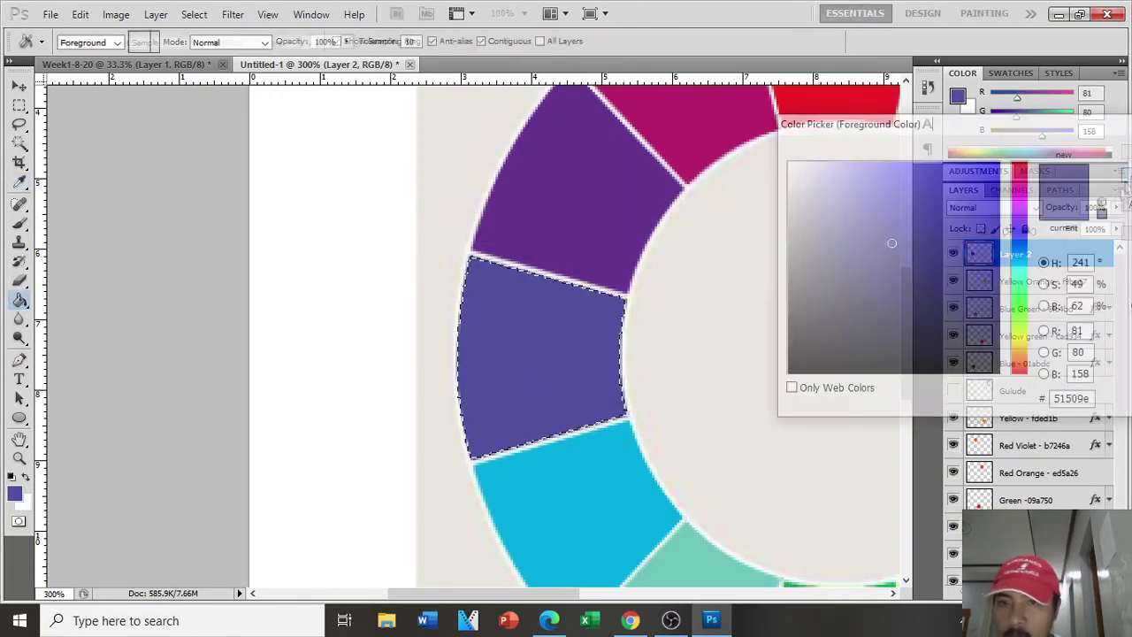
{"action": "key", "text": "ctrl+d"}
Step: Rename the new layer to 'Blue Violet - 51509e'
{"action": "double_click", "coordinate": [1023, 258]}
{"action": "key", "text": "Escape"}
{"action": "double_click", "coordinate": [1015, 255]}
{"action": "type", "text": "Blue Violet - 51509e"}
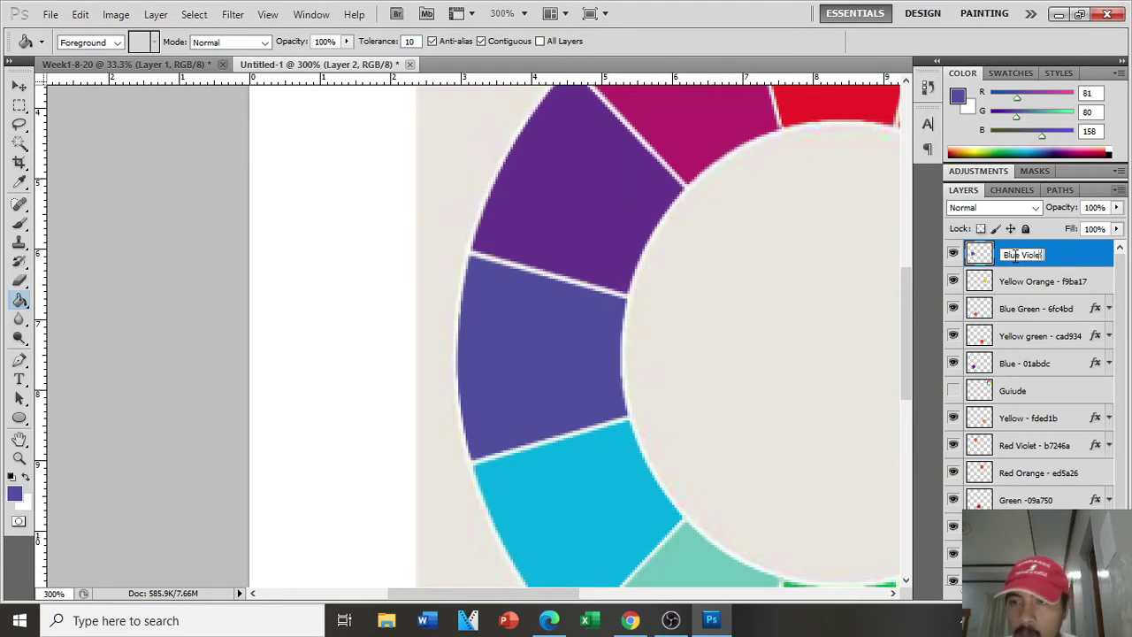
{"action": "key", "text": "Return"}
Step: Zoom out to the whole canvas and hide the reference picture layer
{"action": "key", "text": "v"}
{"action": "key", "text": "ctrl+minus"}
{"action": "key", "text": "ctrl+minus"}
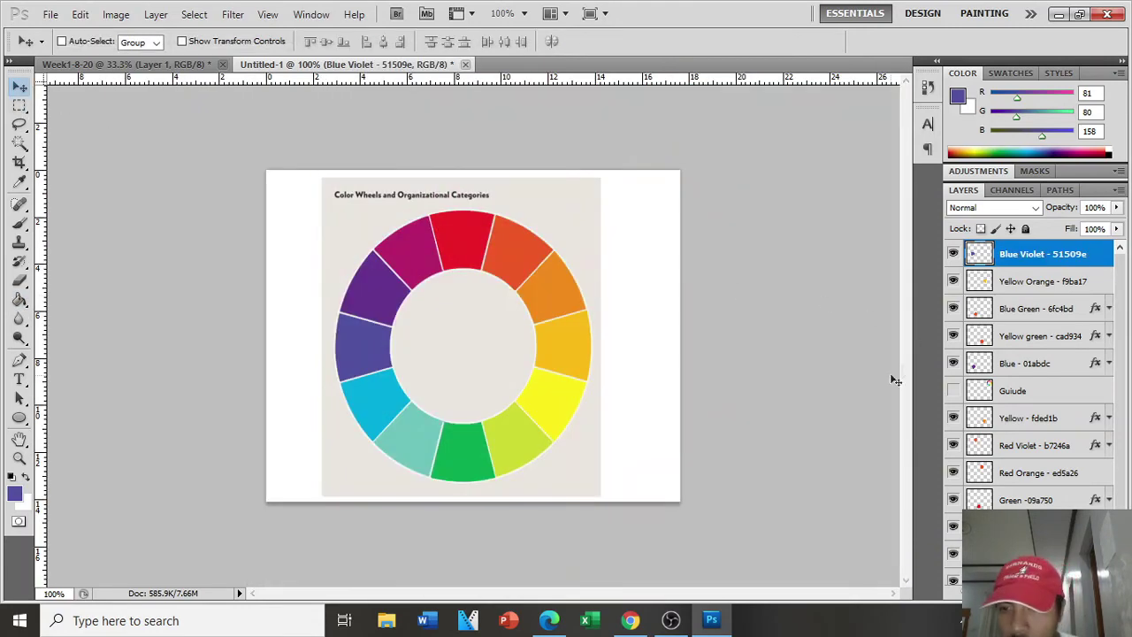
{"action": "scroll", "coordinate": [954, 546], "scroll_direction": "down", "scroll_amount": 2}
{"action": "left_click", "coordinate": [953, 546]}
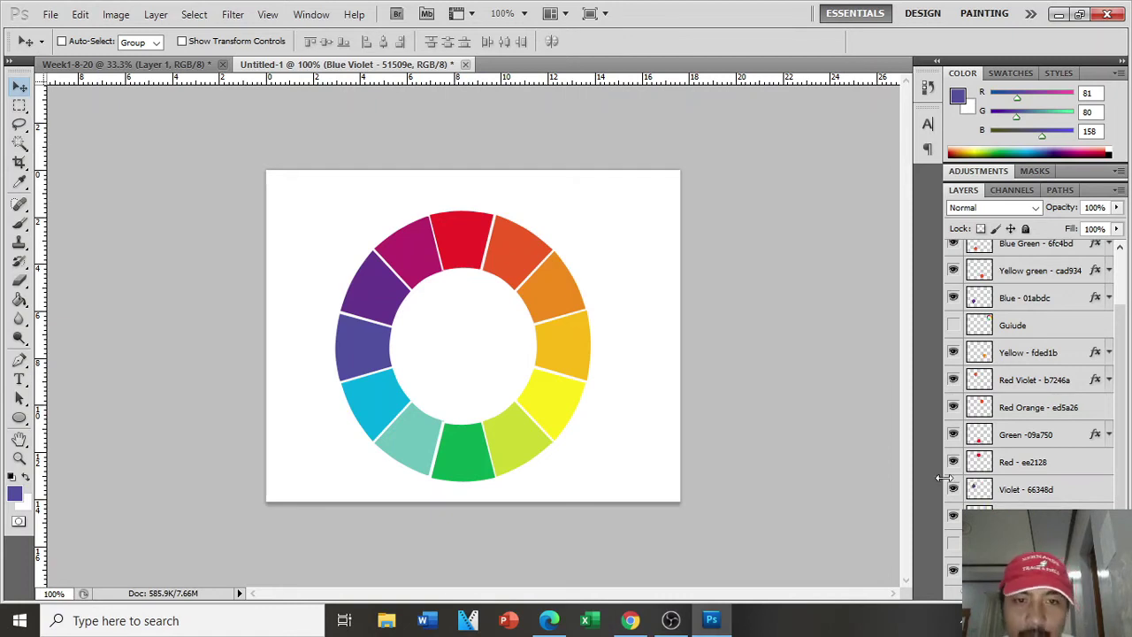
Step: Place a text insertion point near the canvas top-left for the title
{"action": "left_click", "coordinate": [19, 379]}
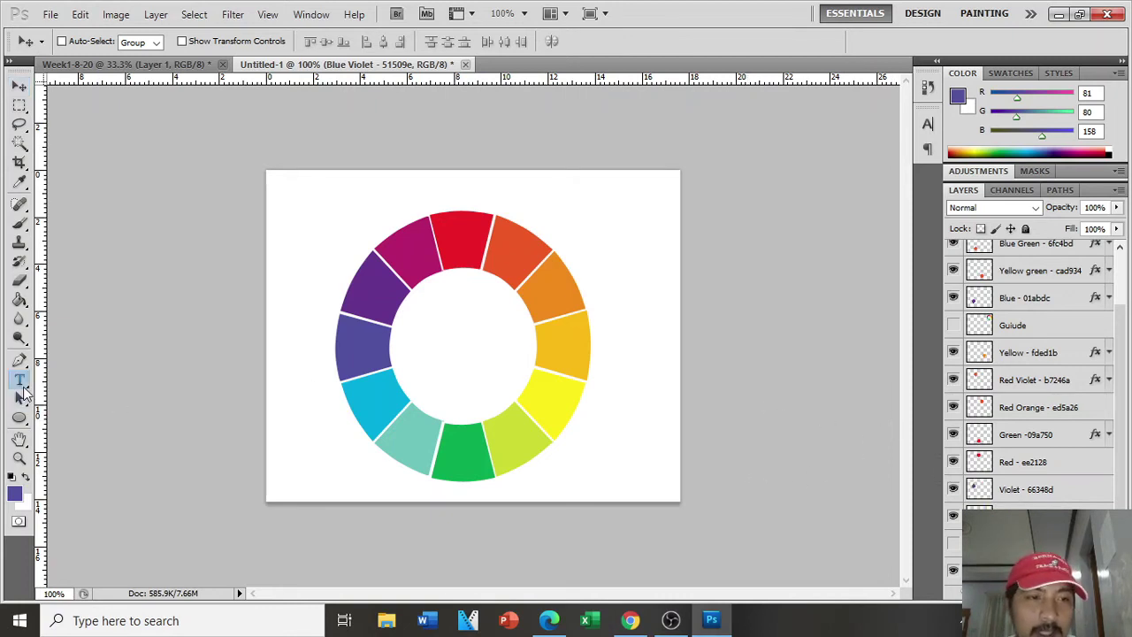
{"action": "left_click", "coordinate": [310, 191]}
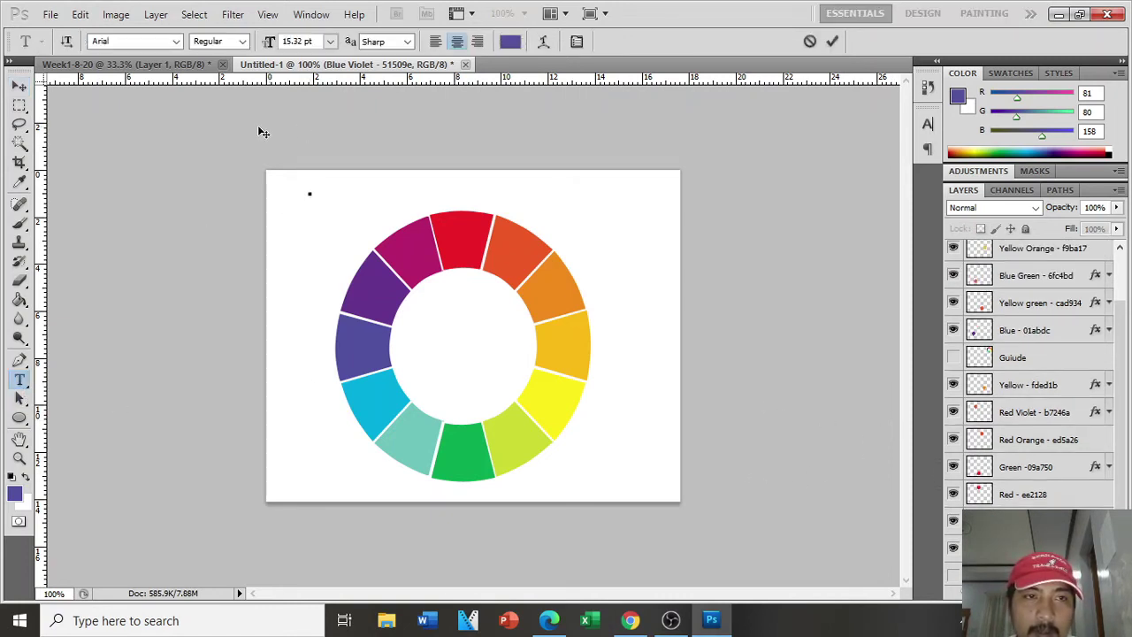
{"action": "key", "text": "alt+Tab"}
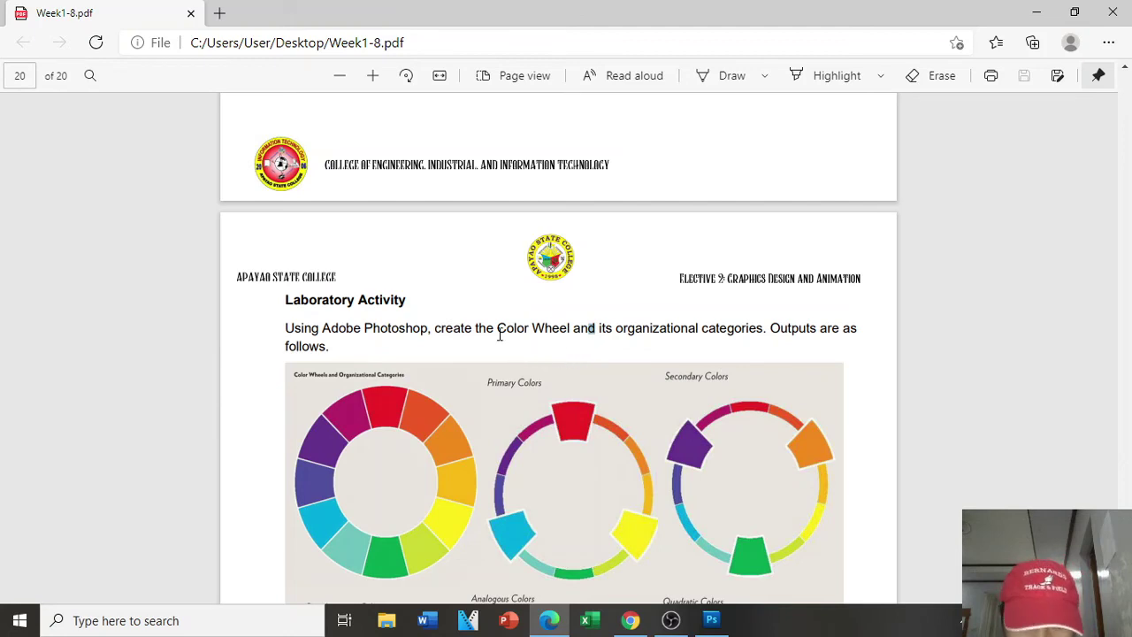
Step: Copy 'Color Wheel and its organizational categories' from the assignment PDF and return to Photoshop
{"action": "left_click_drag", "start_coordinate": [500, 335], "coordinate": [600, 332]}
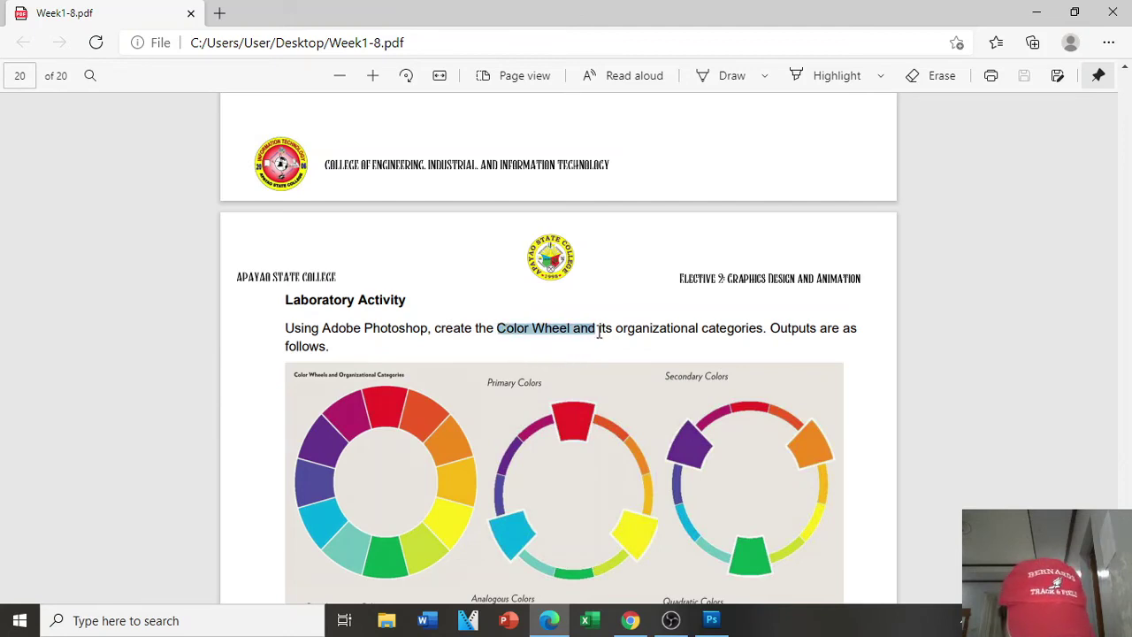
{"action": "left_click_drag", "start_coordinate": [600, 332], "coordinate": [758, 327]}
{"action": "key", "text": "ctrl+c"}
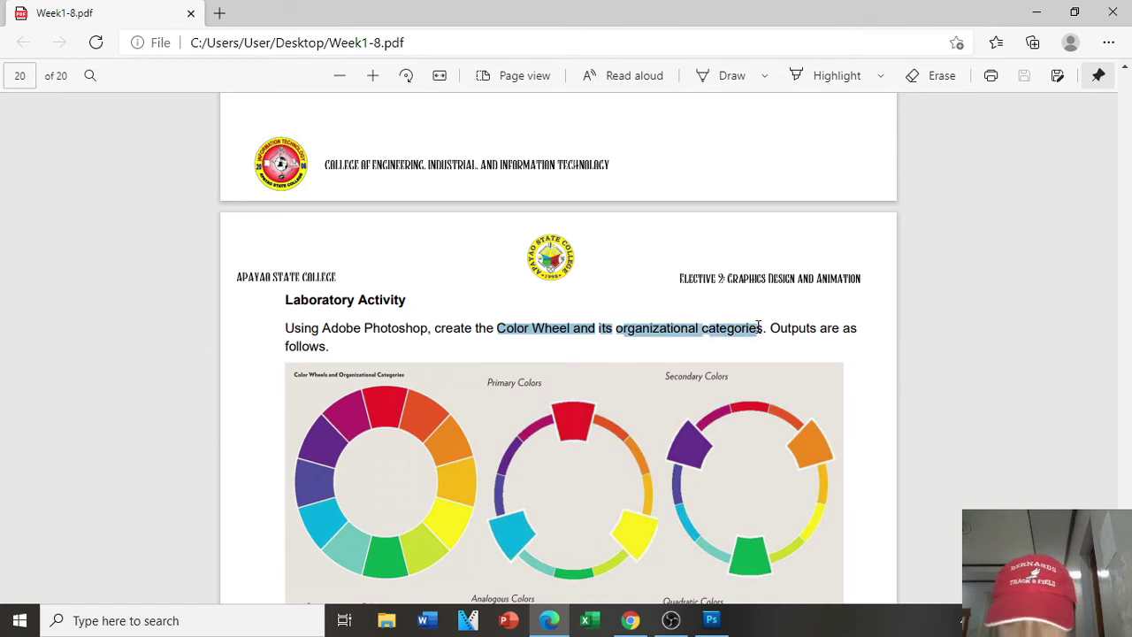
{"action": "key", "text": "alt+Tab"}
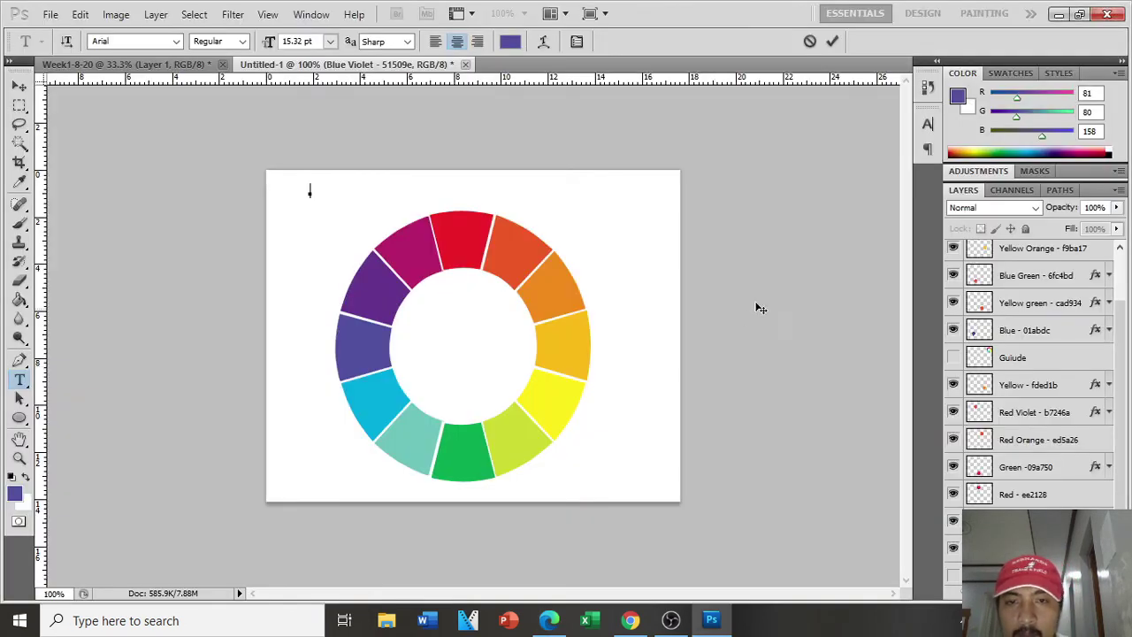
Step: Paste the copied phrase as a title and move it fully onto the canvas
{"action": "key", "text": "ctrl+v"}
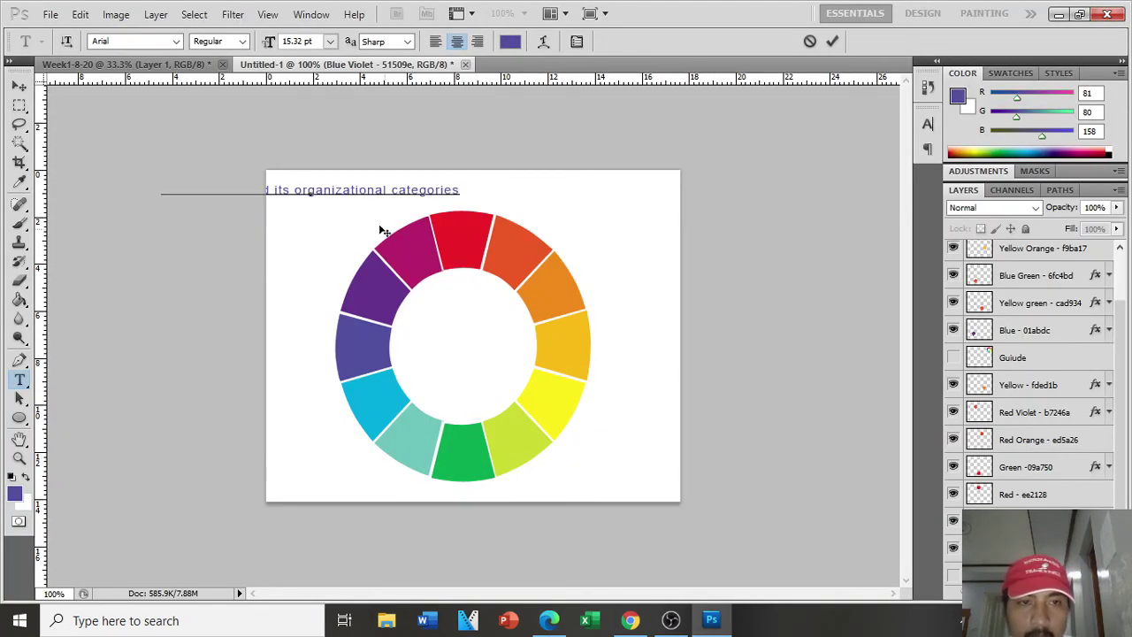
{"action": "left_click", "coordinate": [27, 86]}
{"action": "left_click_drag", "start_coordinate": [321, 197], "coordinate": [438, 200]}
Step: Delete 'its' from the title so it reads 'Color Wheel and organizational categories'
{"action": "key", "text": "t"}
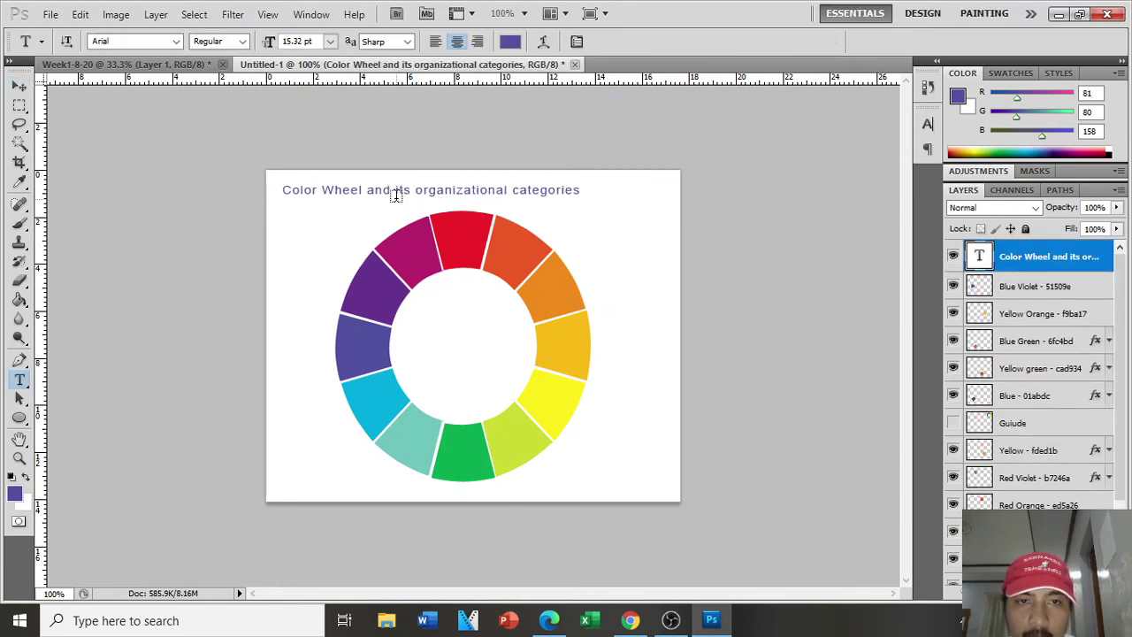
{"action": "left_click", "coordinate": [400, 190]}
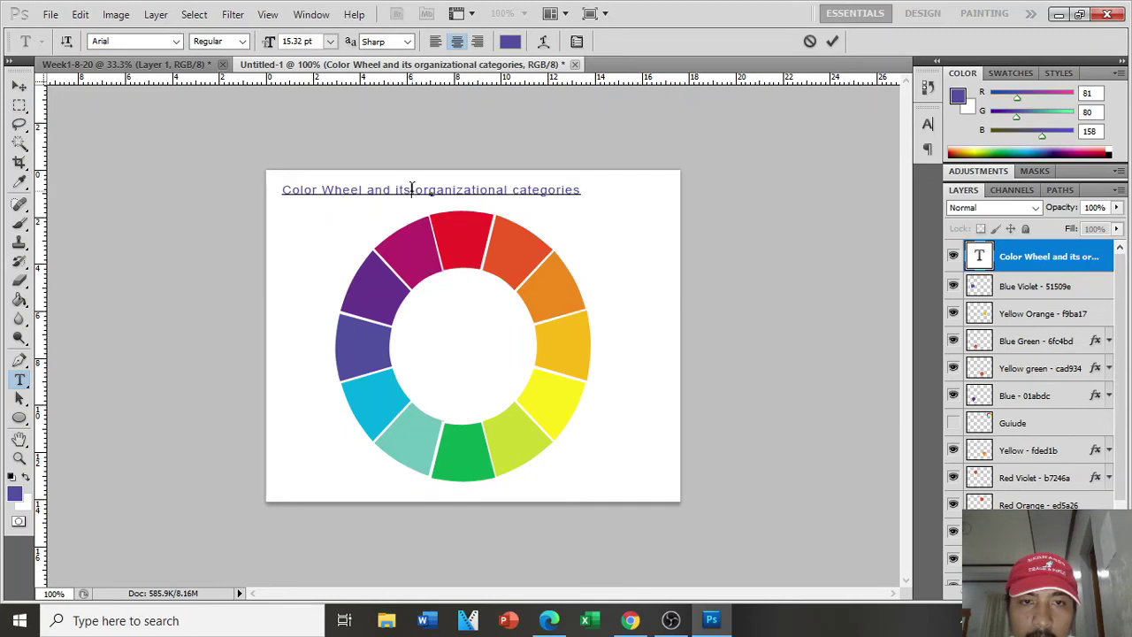
{"action": "left_click_drag", "start_coordinate": [413, 189], "coordinate": [395, 190]}
{"action": "key", "text": "BackSpace"}
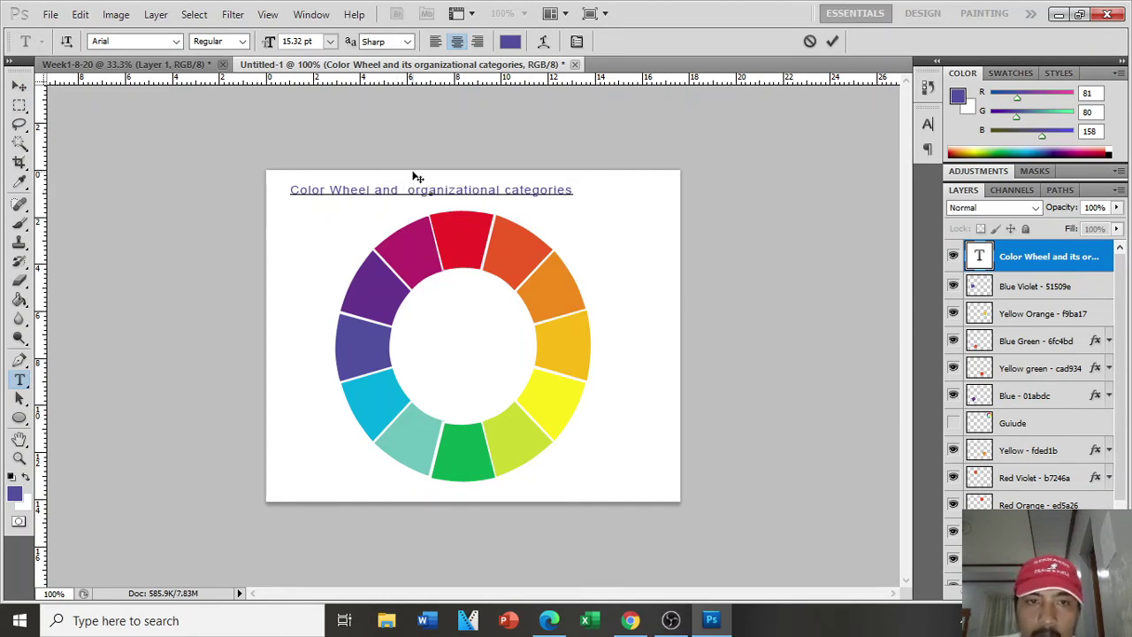
{"action": "key", "text": "BackSpace"}
{"action": "key", "text": "ctrl+a"}
{"action": "key", "text": "ctrl+c"}
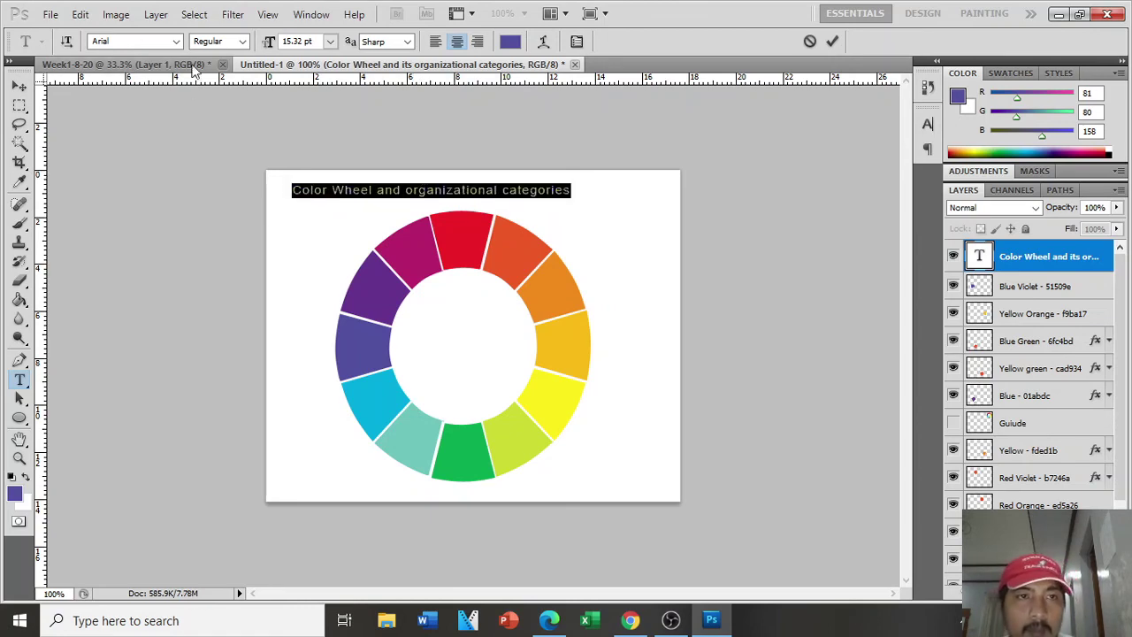
Step: Commit the title edit, check the Week1-8-20 reference and PDF, then return to Untitled-1
{"action": "left_click", "coordinate": [144, 64]}
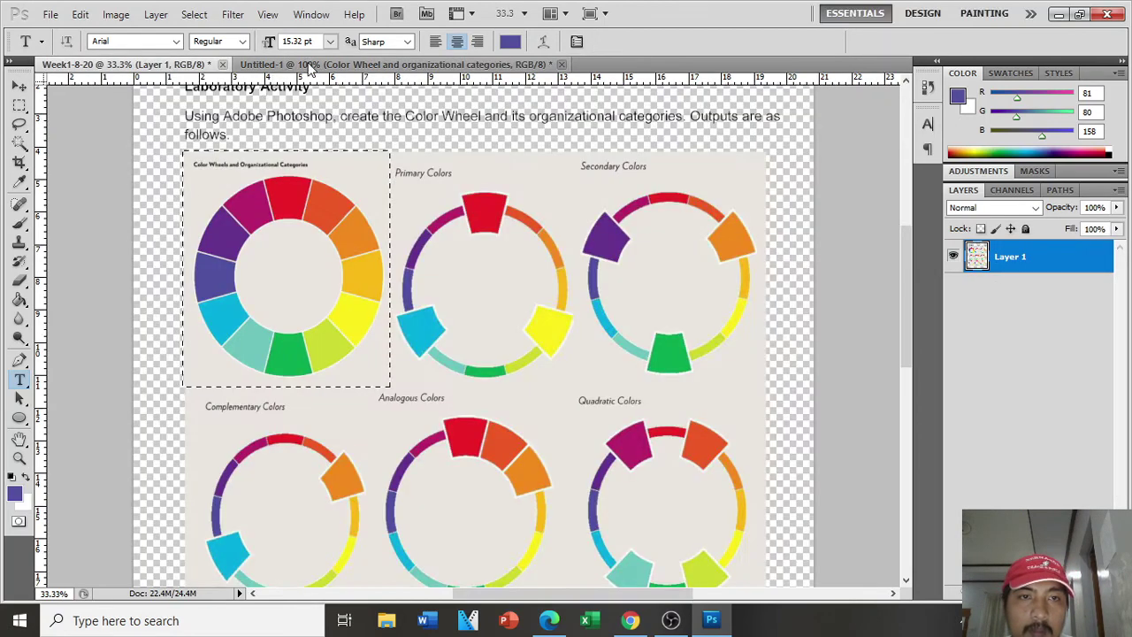
{"action": "key", "text": "ctrl+d"}
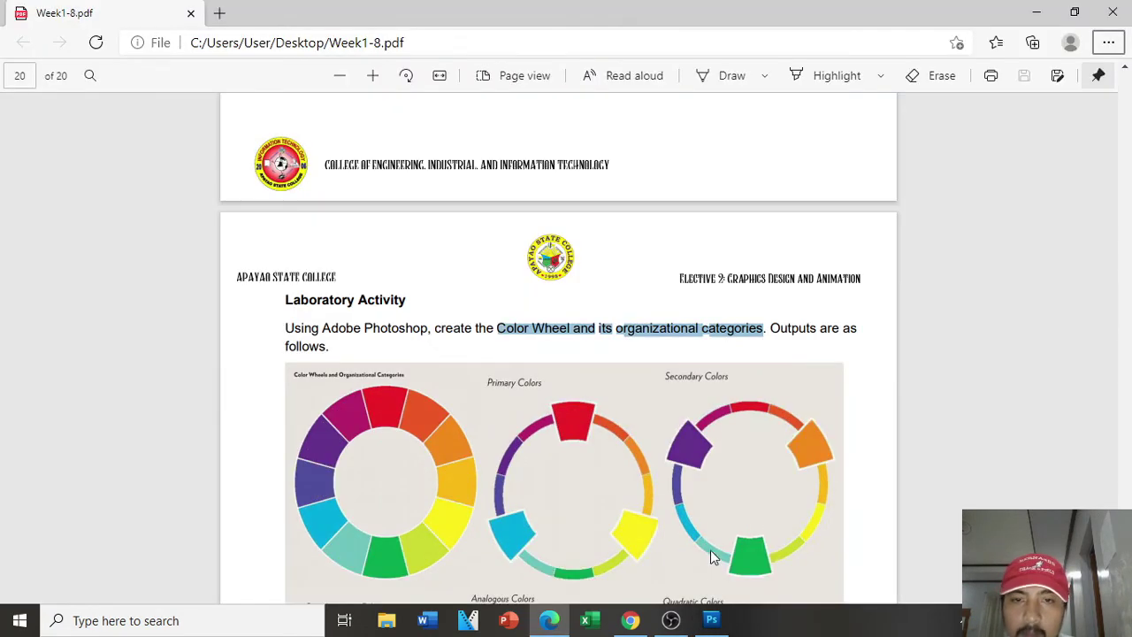
{"action": "left_click", "coordinate": [712, 622]}
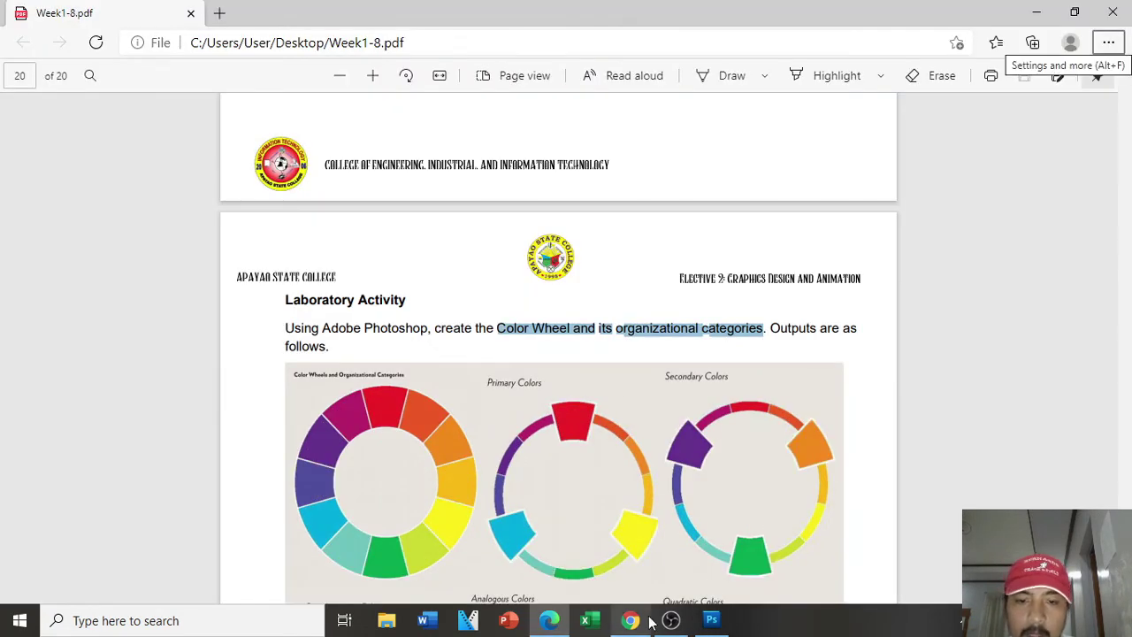
{"action": "left_click", "coordinate": [711, 622]}
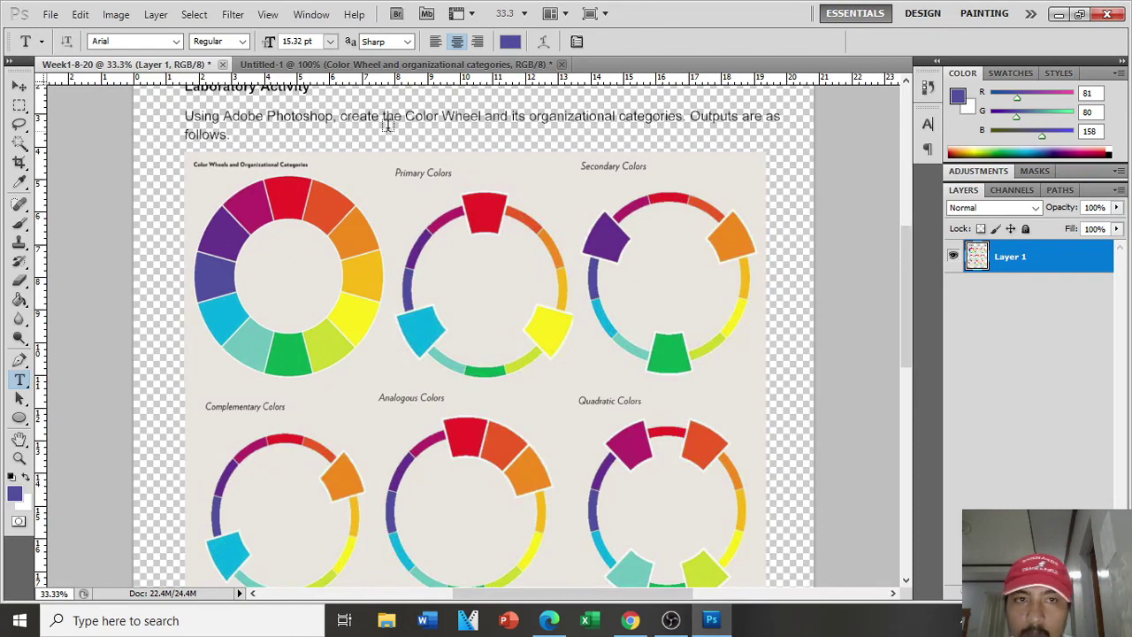
{"action": "left_click", "coordinate": [308, 64]}
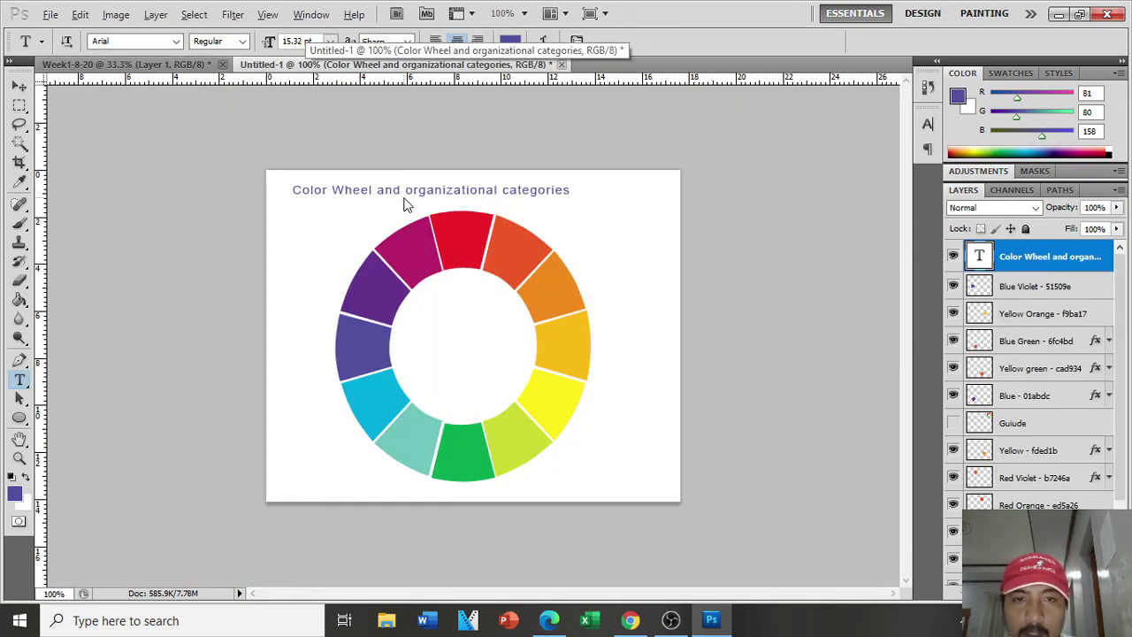
Step: Save a layered PSD to the Desktop named with the student's name plus 'LAB-ACTIVITY - Color Wheel and organizational categories'
{"action": "key", "text": "alt+f"}
{"action": "left_click", "coordinate": [115, 268]}
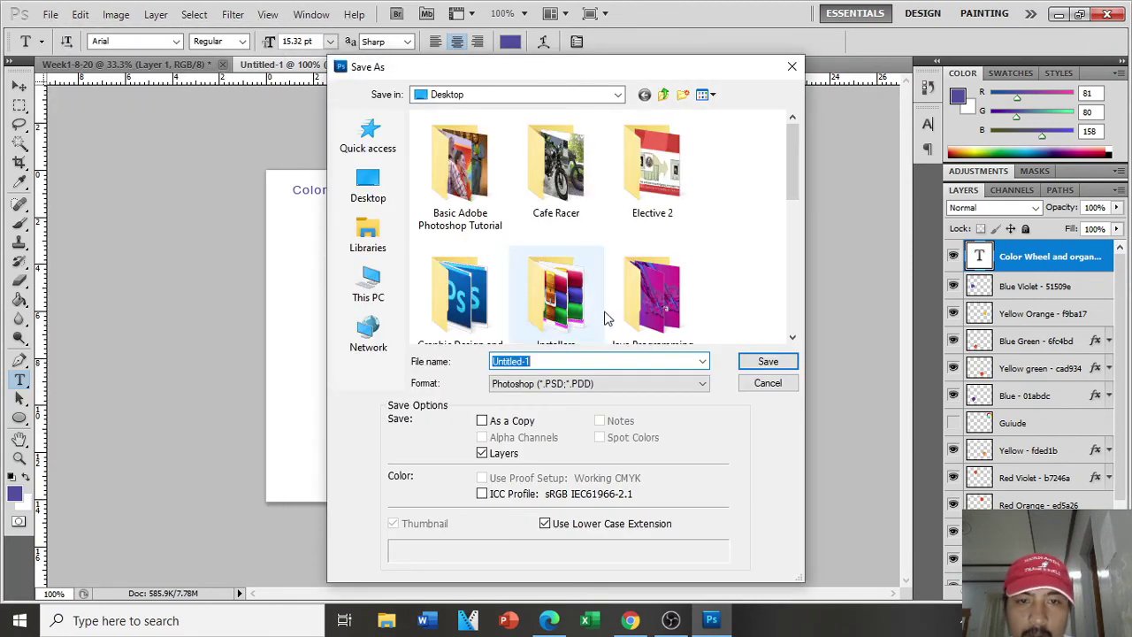
{"action": "key", "text": "ctrl+v"}
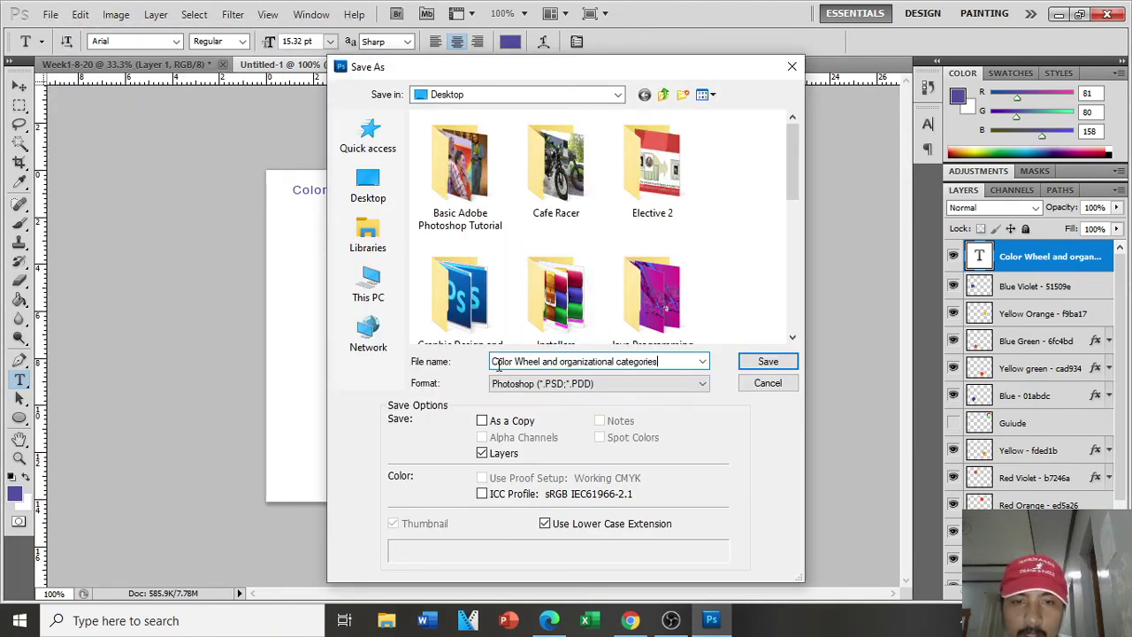
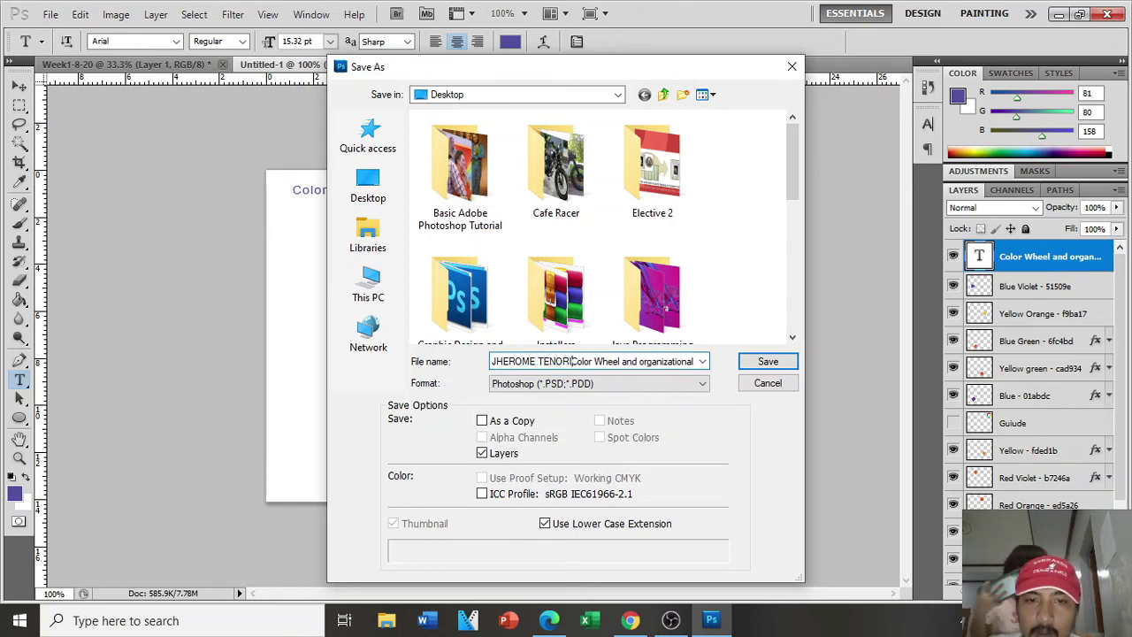
{"action": "type", "text": "LAB-AC"}
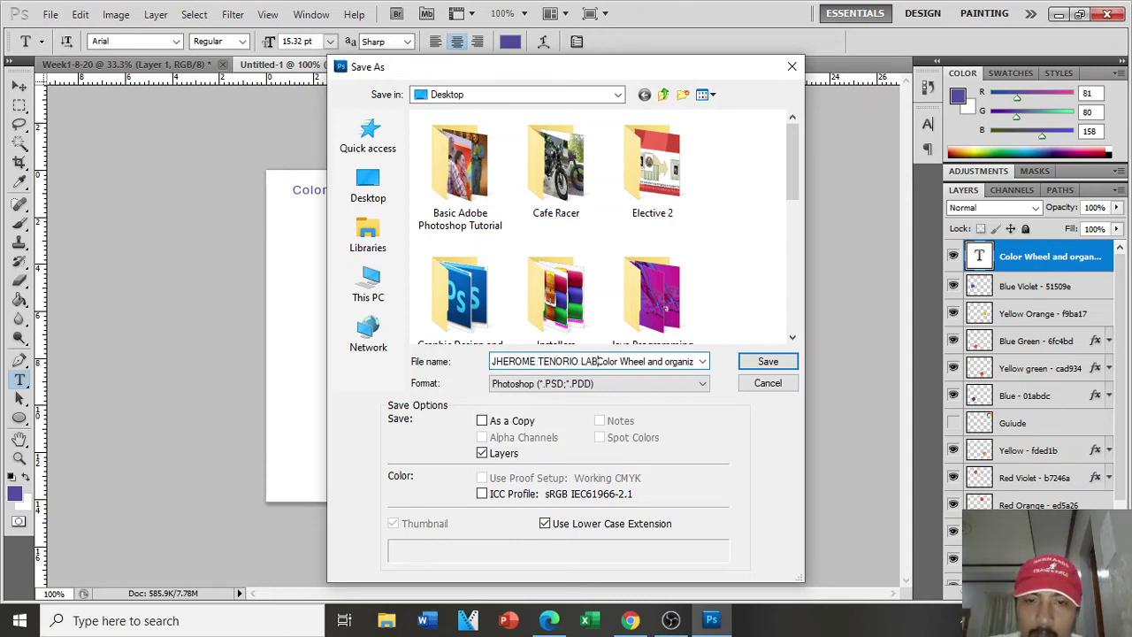
{"action": "type", "text": "TIVITY "}
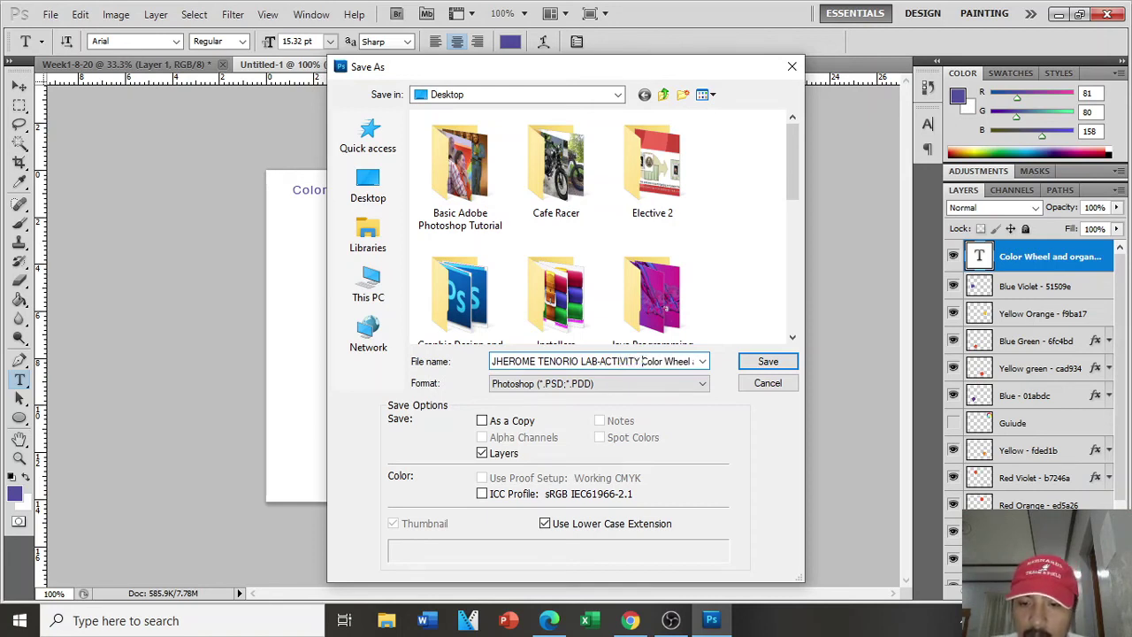
{"action": "type", "text": "-"}
{"action": "key", "text": "ctrl+a"}
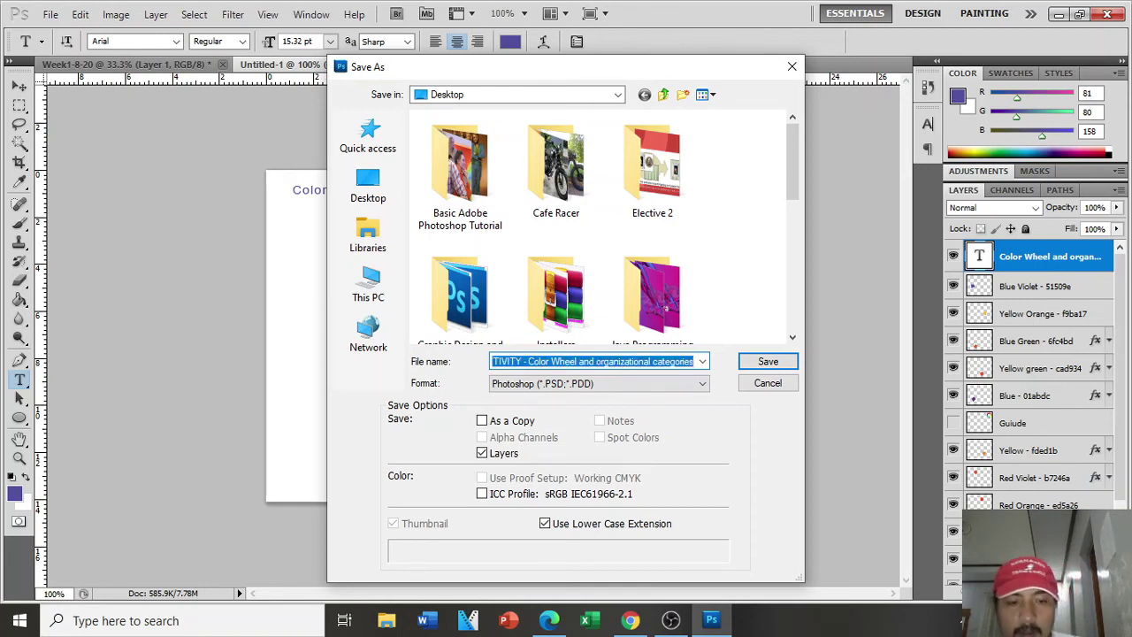
{"action": "left_click", "coordinate": [768, 365]}
{"action": "key", "text": "Return"}
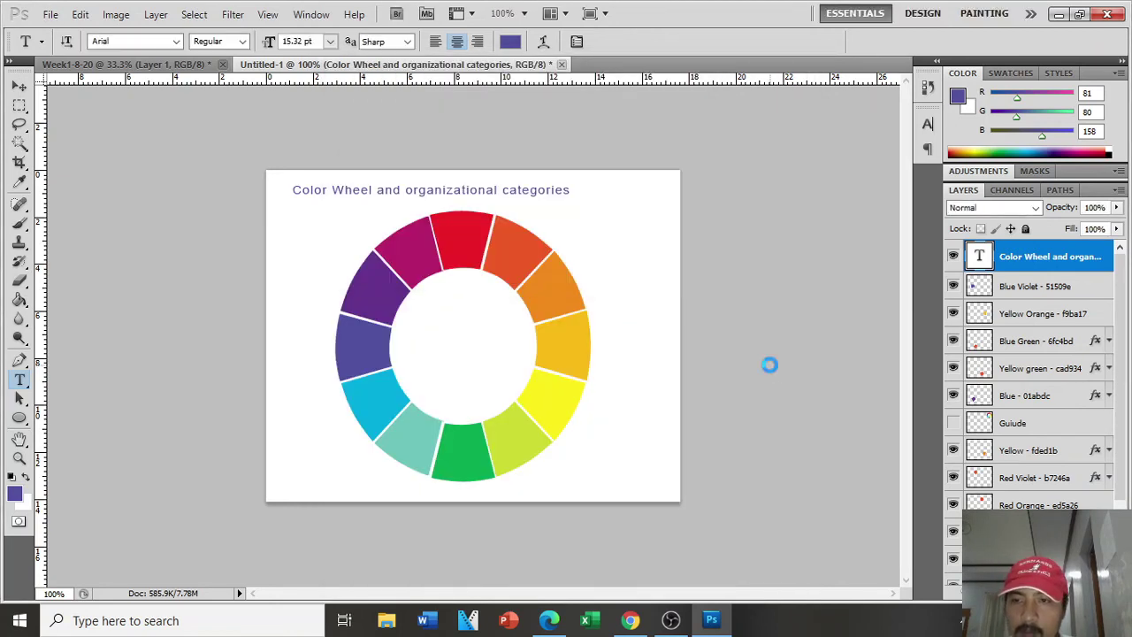
{"action": "scroll", "coordinate": [949, 491], "scroll_direction": "down", "scroll_amount": 3}
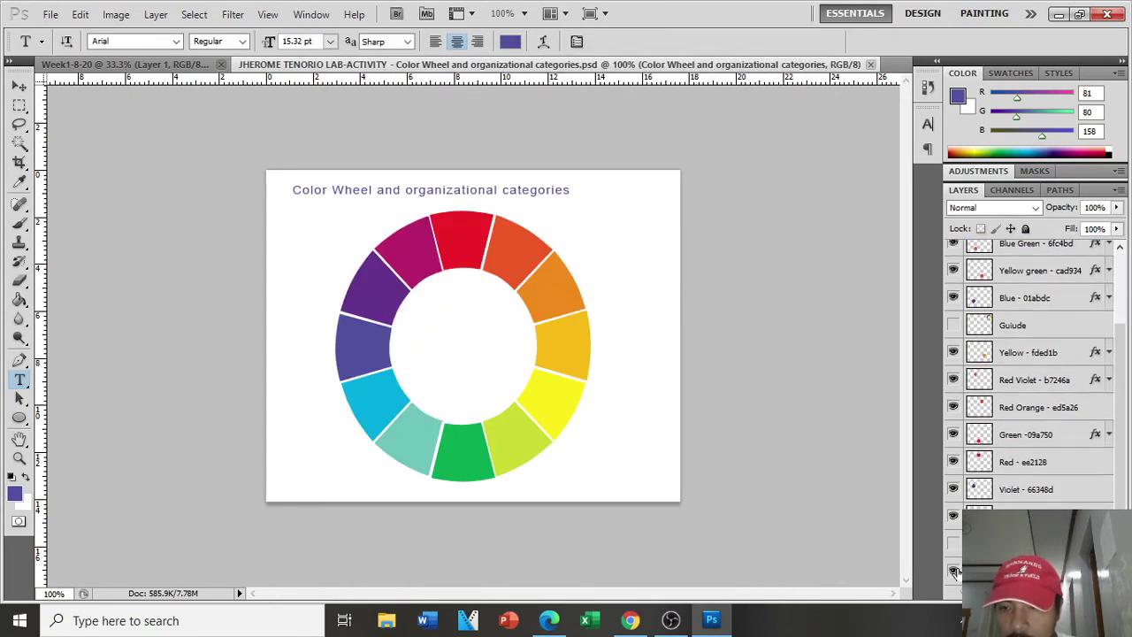
Step: Hide the white Background layer and save a non-interlaced PNG copy under the same name
{"action": "left_click", "coordinate": [953, 570]}
{"action": "key", "text": "alt+f"}
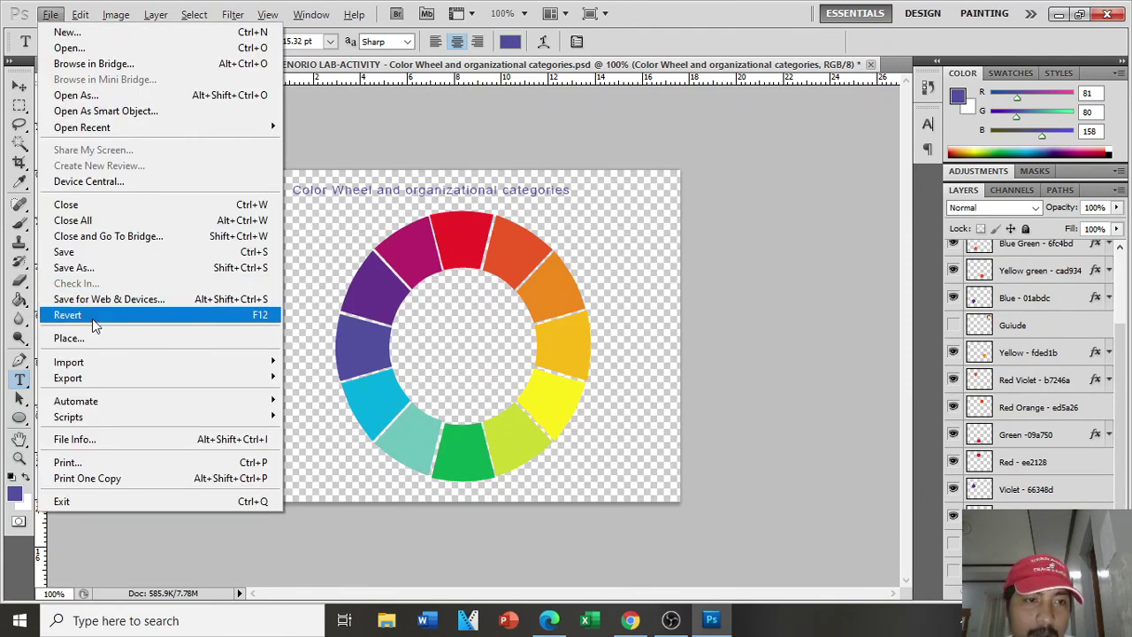
{"action": "left_click", "coordinate": [97, 267]}
{"action": "left_click", "coordinate": [700, 392]}
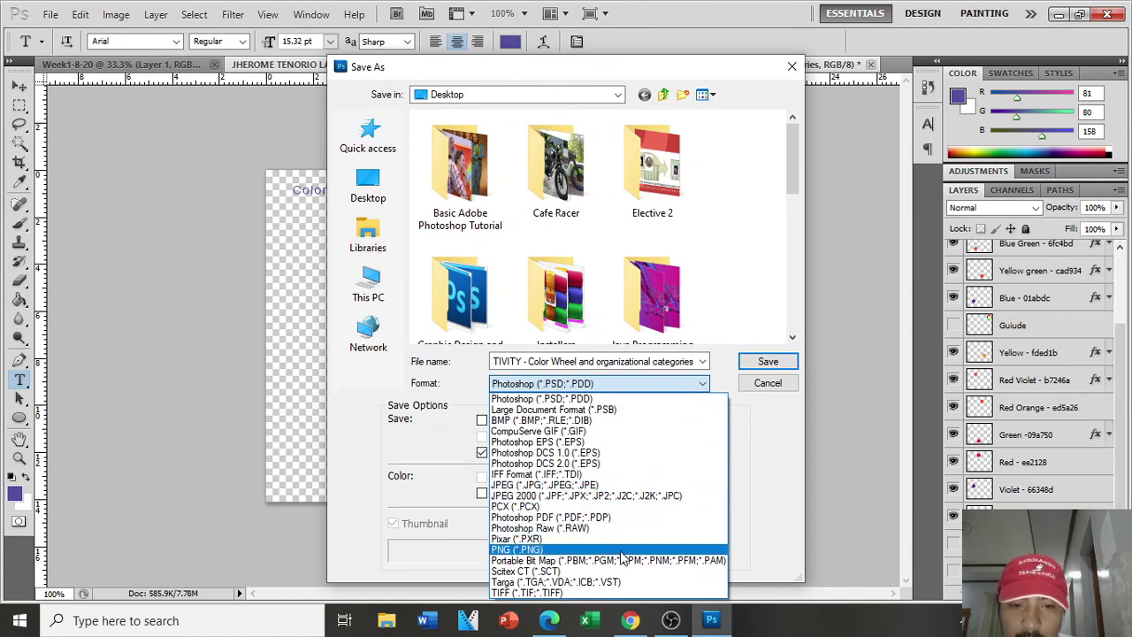
{"action": "left_click", "coordinate": [549, 549]}
{"action": "scroll", "coordinate": [766, 311], "scroll_direction": "down", "scroll_amount": 5}
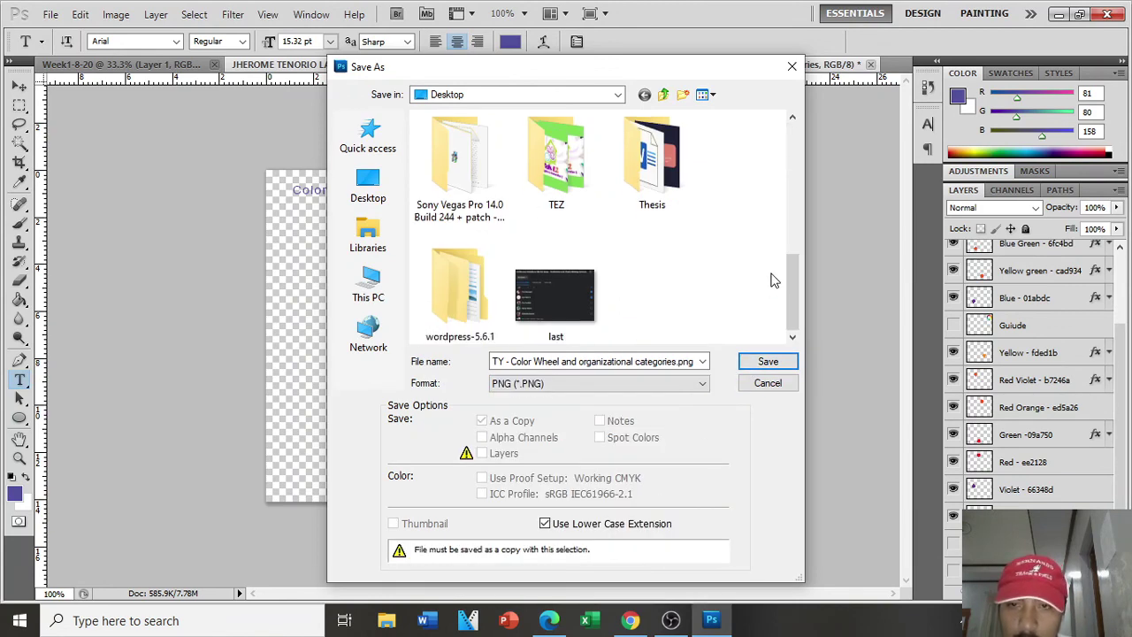
{"action": "left_click", "coordinate": [762, 361]}
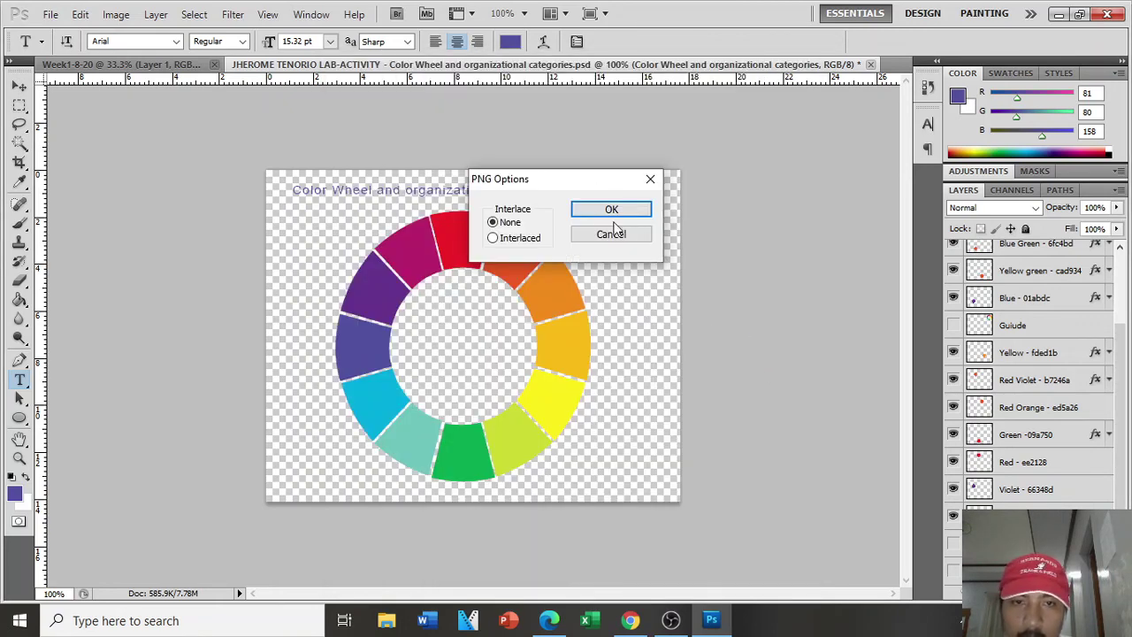
{"action": "left_click", "coordinate": [618, 210]}
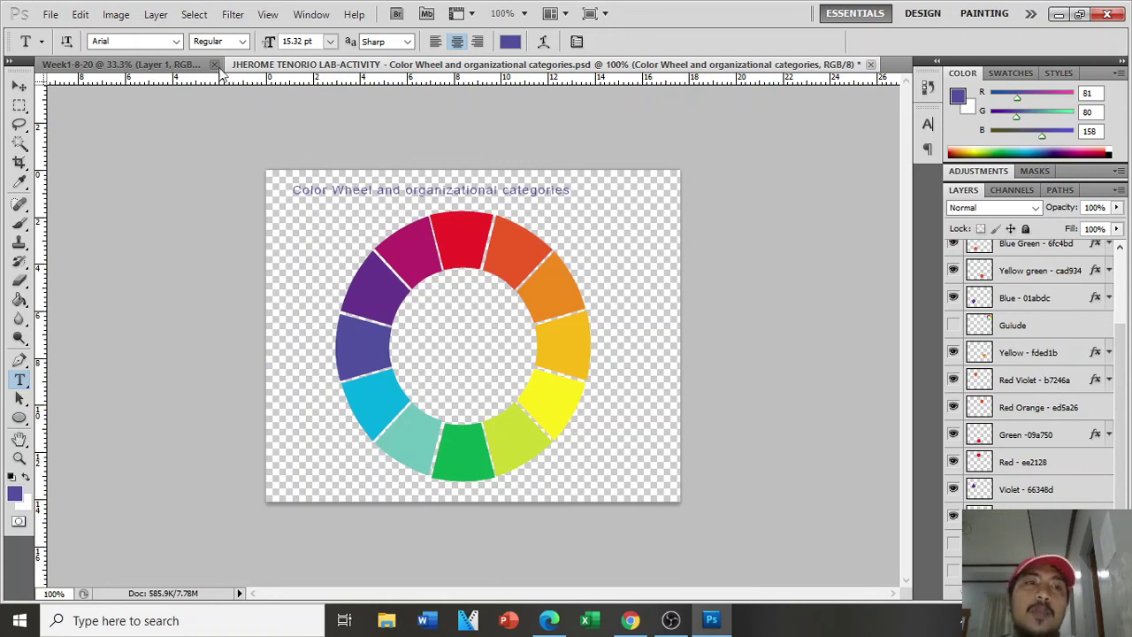
Step: Scroll through the Week1-8-20 sheet's Monochromatic, Tertiary and Triadic colour wheel examples
{"action": "left_click", "coordinate": [132, 65]}
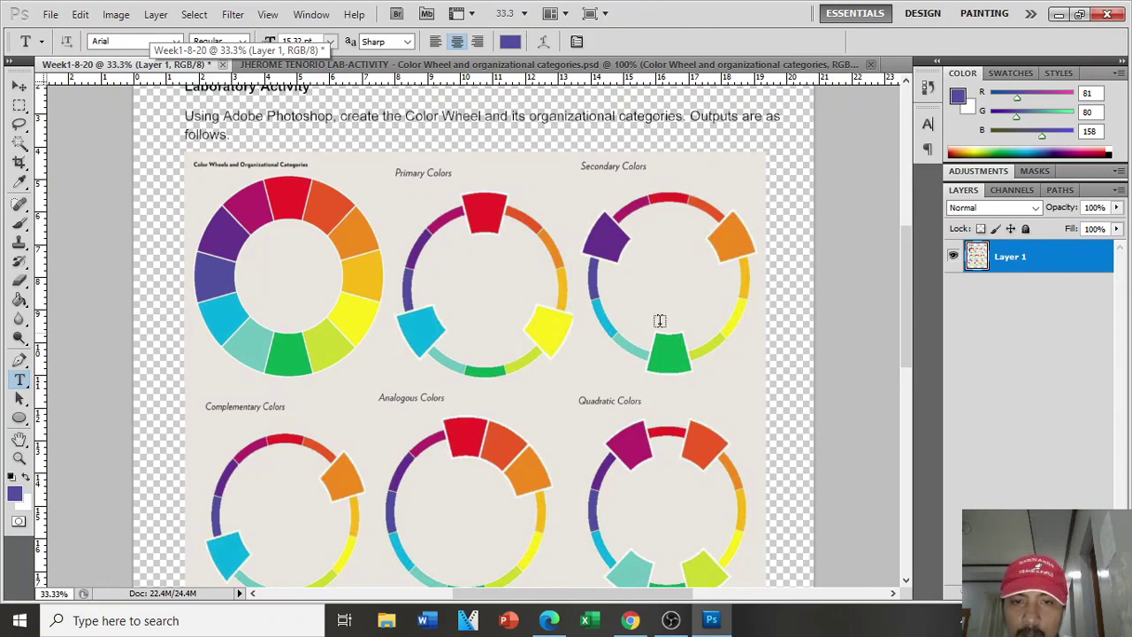
{"action": "scroll", "coordinate": [660, 319], "scroll_direction": "down", "scroll_amount": 5}
{"action": "scroll", "coordinate": [458, 376], "scroll_direction": "down", "scroll_amount": 2}
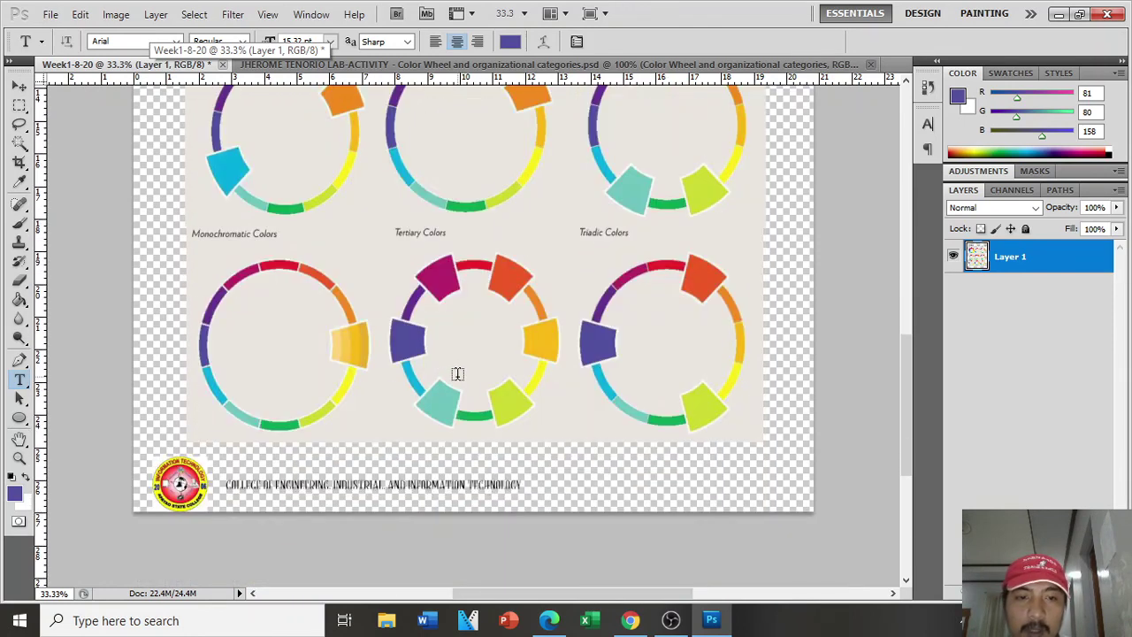
{"action": "scroll", "coordinate": [460, 374], "scroll_direction": "up", "scroll_amount": 6}
{"action": "scroll", "coordinate": [710, 325], "scroll_direction": "up", "scroll_amount": 4}
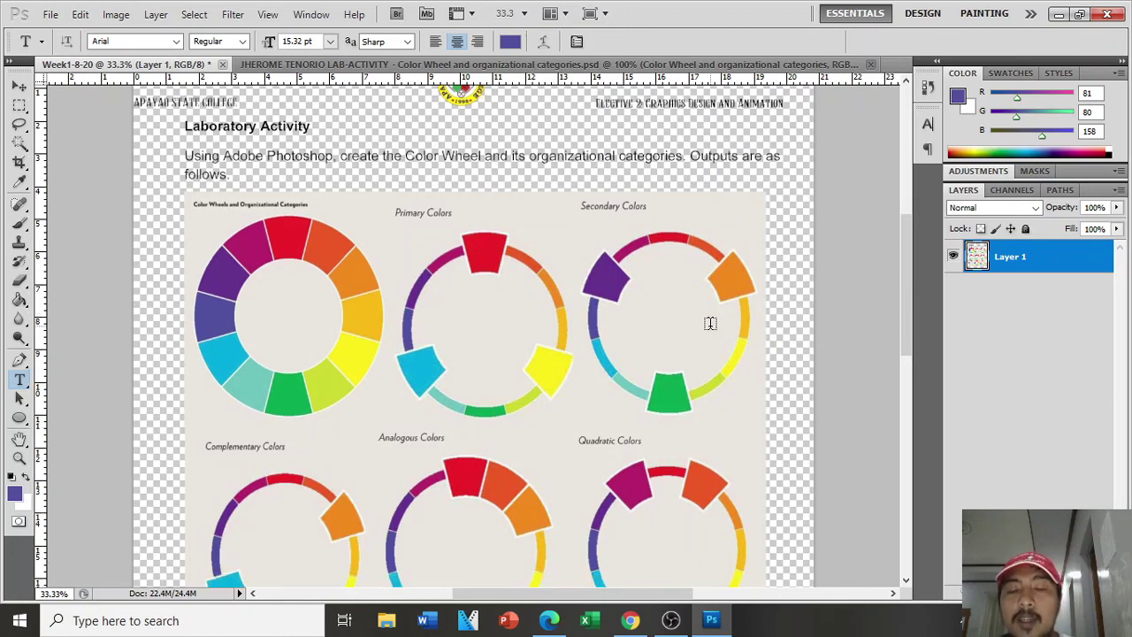
{"action": "scroll", "coordinate": [711, 324], "scroll_direction": "down", "scroll_amount": 1}
{"action": "scroll", "coordinate": [453, 310], "scroll_direction": "down", "scroll_amount": 1}
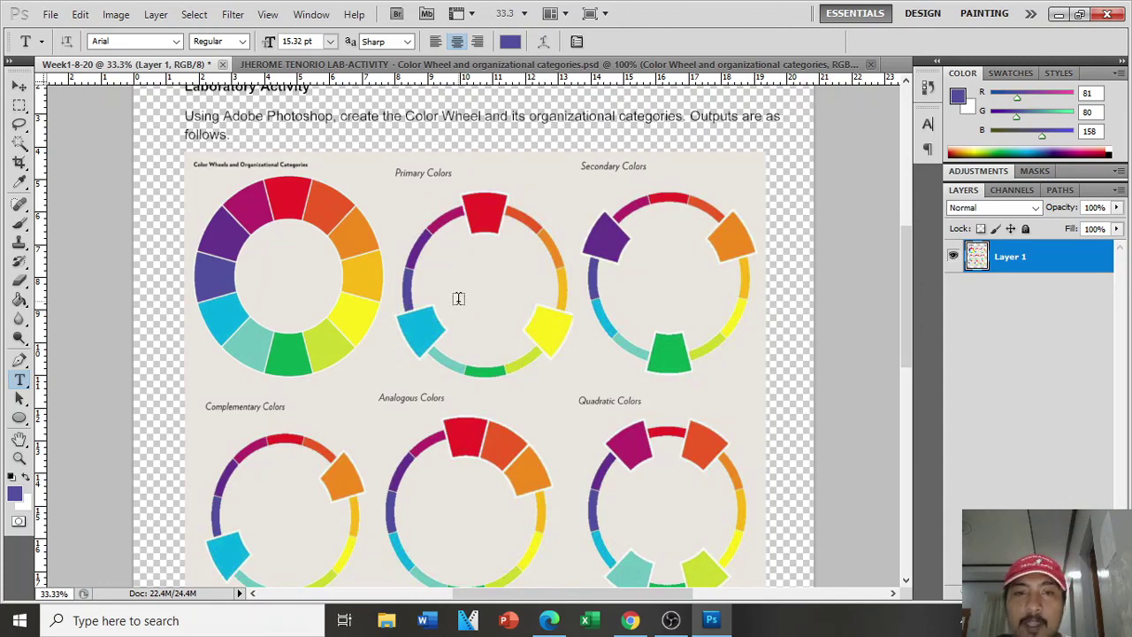
{"action": "scroll", "coordinate": [457, 296], "scroll_direction": "down", "scroll_amount": 2}
{"action": "scroll", "coordinate": [328, 462], "scroll_direction": "down", "scroll_amount": 5}
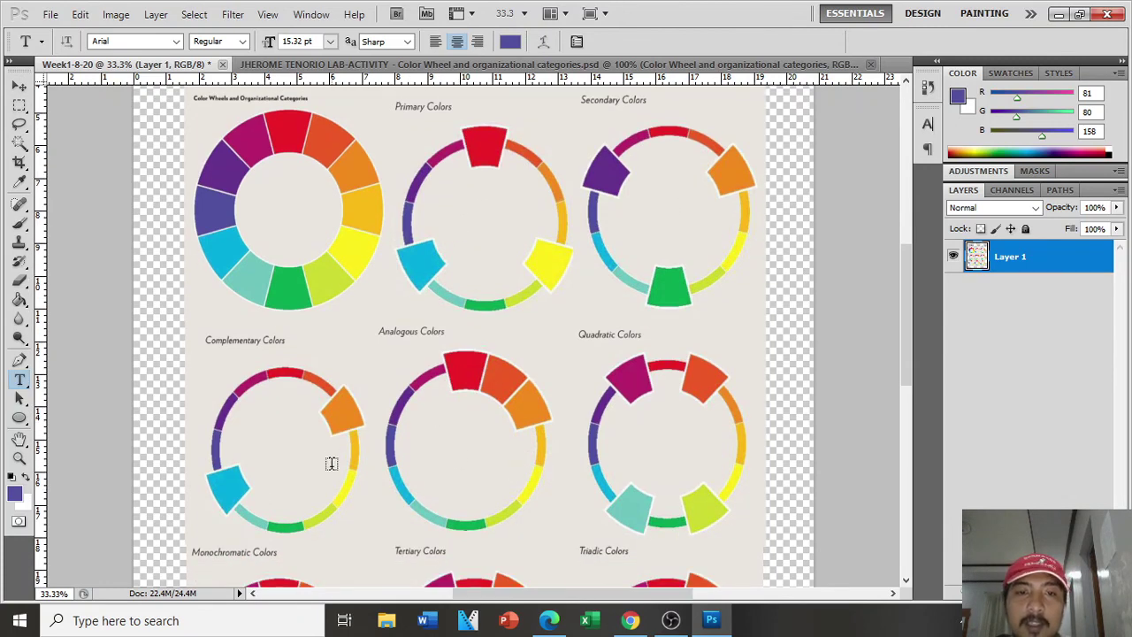
{"action": "scroll", "coordinate": [606, 474], "scroll_direction": "down", "scroll_amount": 6}
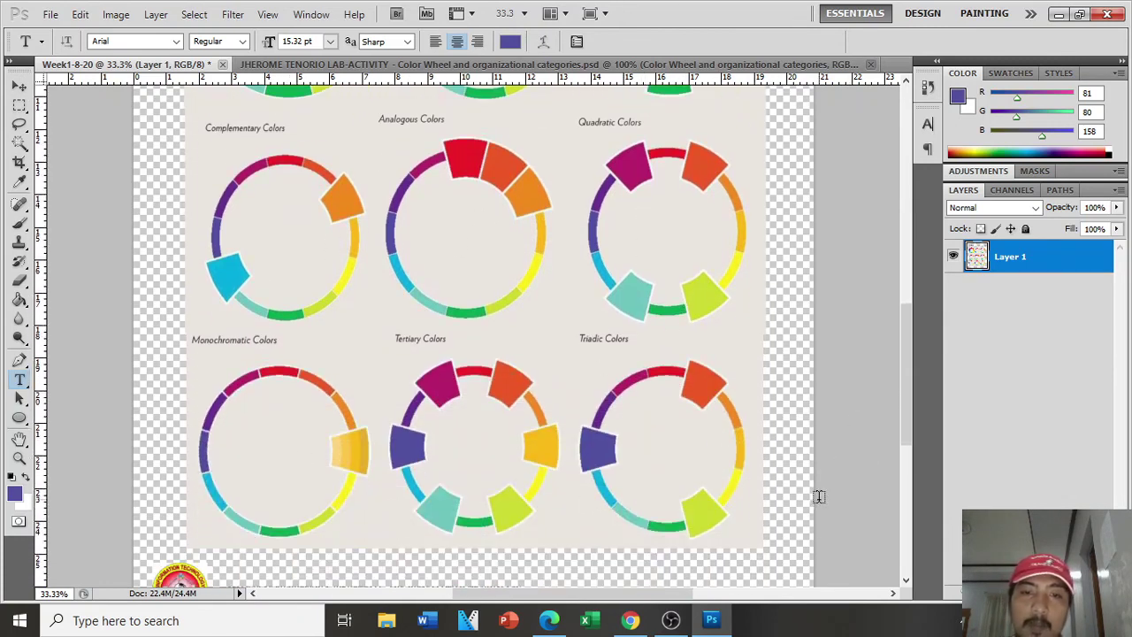